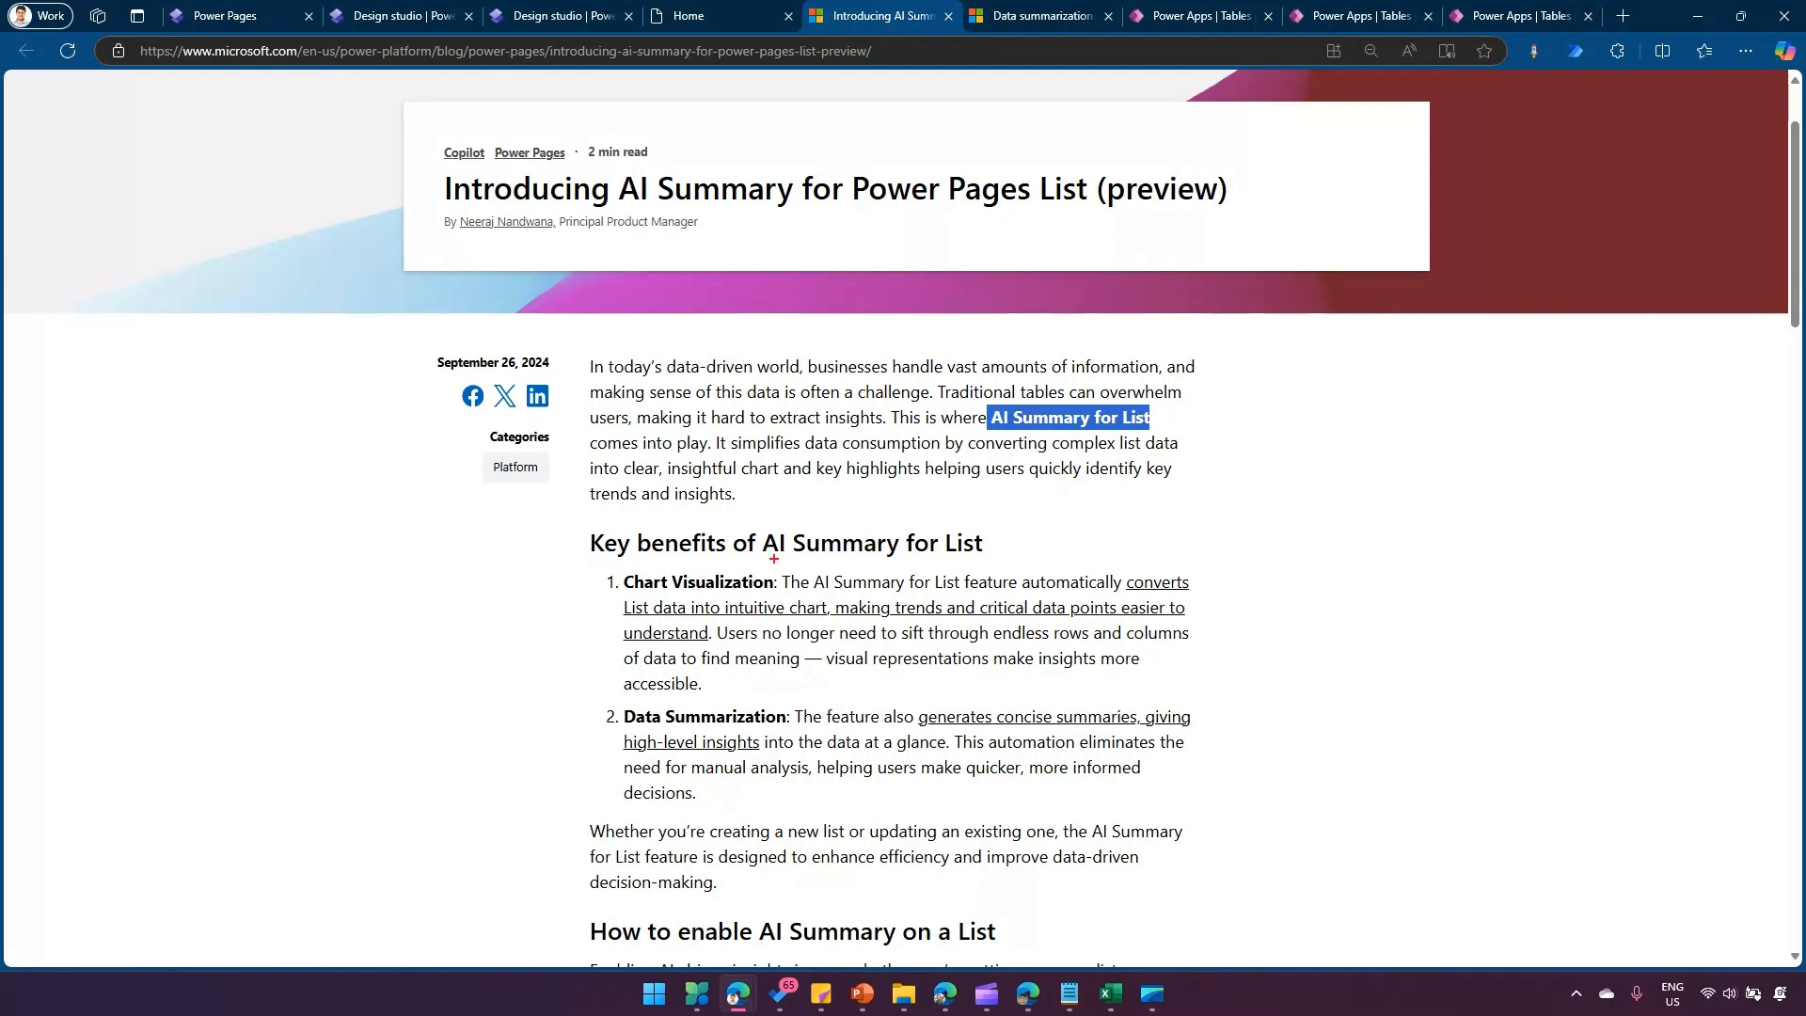
Review the key benefits of AI Summary for List and the introduction of the Data summarization API overview article
{"action": "mouse_move", "coordinate": [582, 564]}
{"action": "left_mouse_down"}
{"action": "mouse_move", "coordinate": [1081, 807]}
{"action": "mouse_move", "coordinate": [1234, 805]}
{"action": "left_mouse_up"}
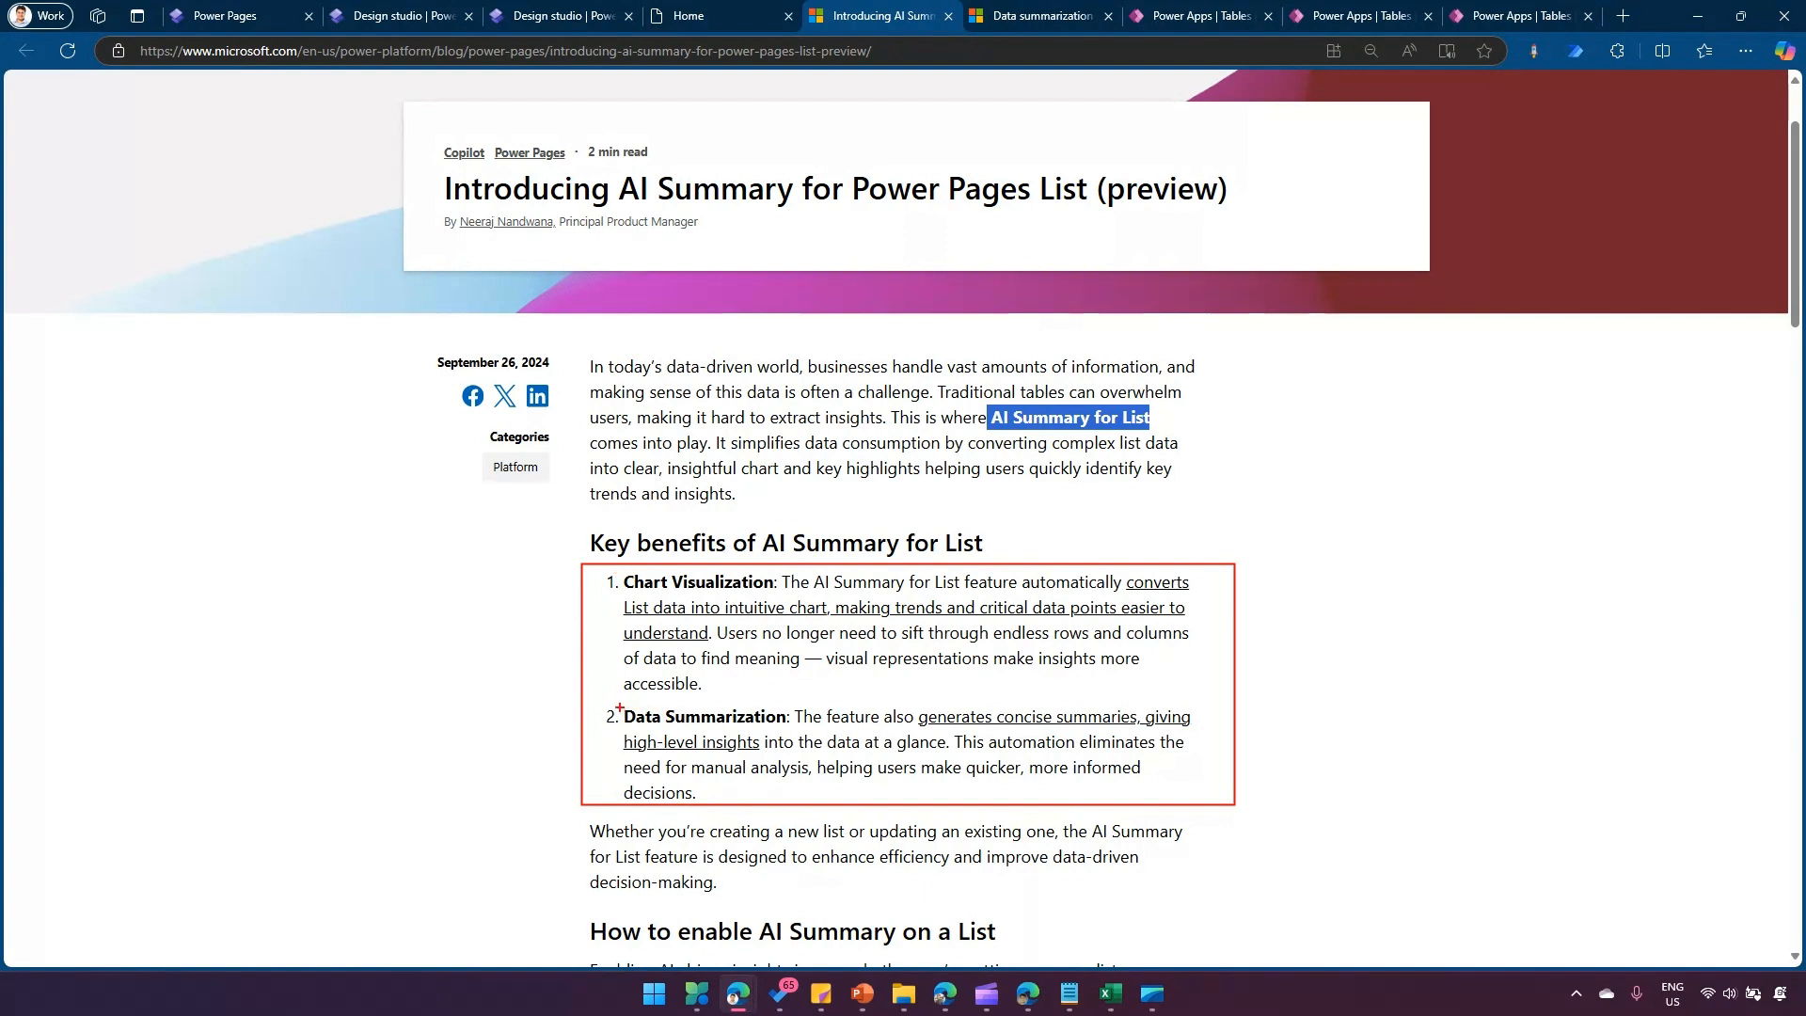
{"action": "mouse_move", "coordinate": [618, 707]}
{"action": "left_mouse_down"}
{"action": "mouse_move", "coordinate": [804, 761]}
{"action": "mouse_move", "coordinate": [1199, 766]}
{"action": "mouse_move", "coordinate": [1202, 802]}
{"action": "left_mouse_up"}
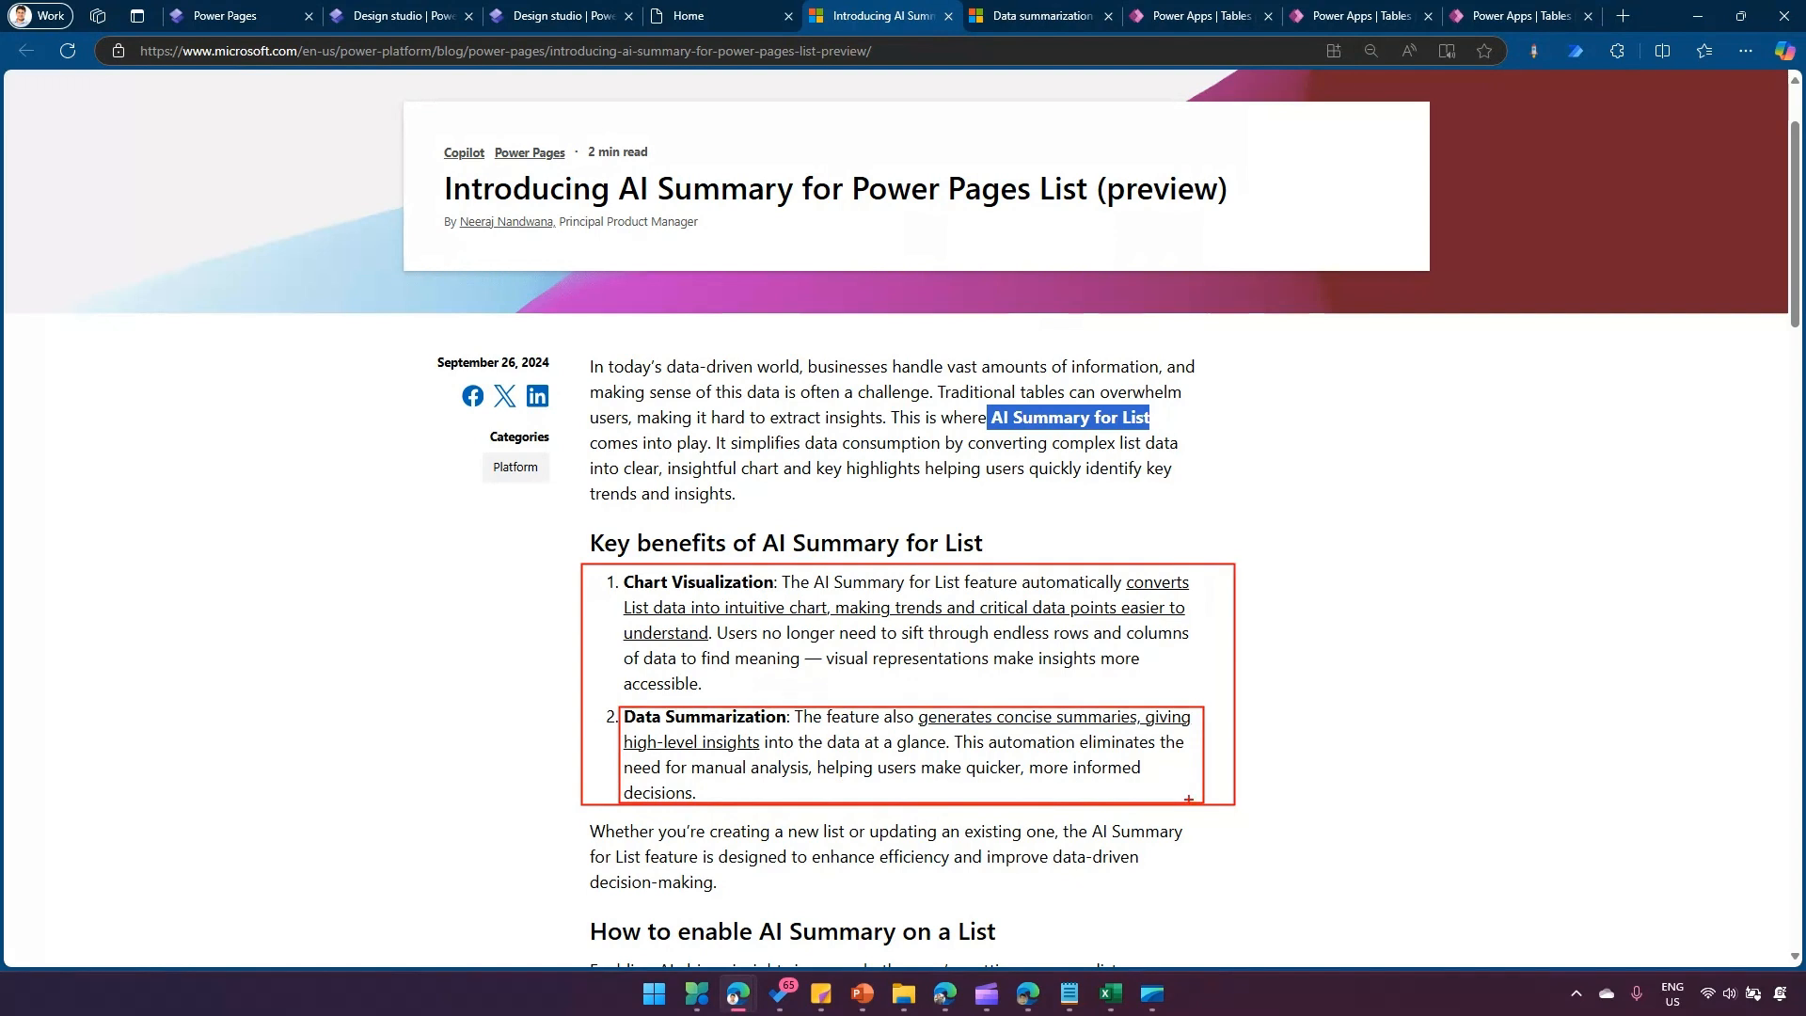
{"action": "key", "text": "Escape"}
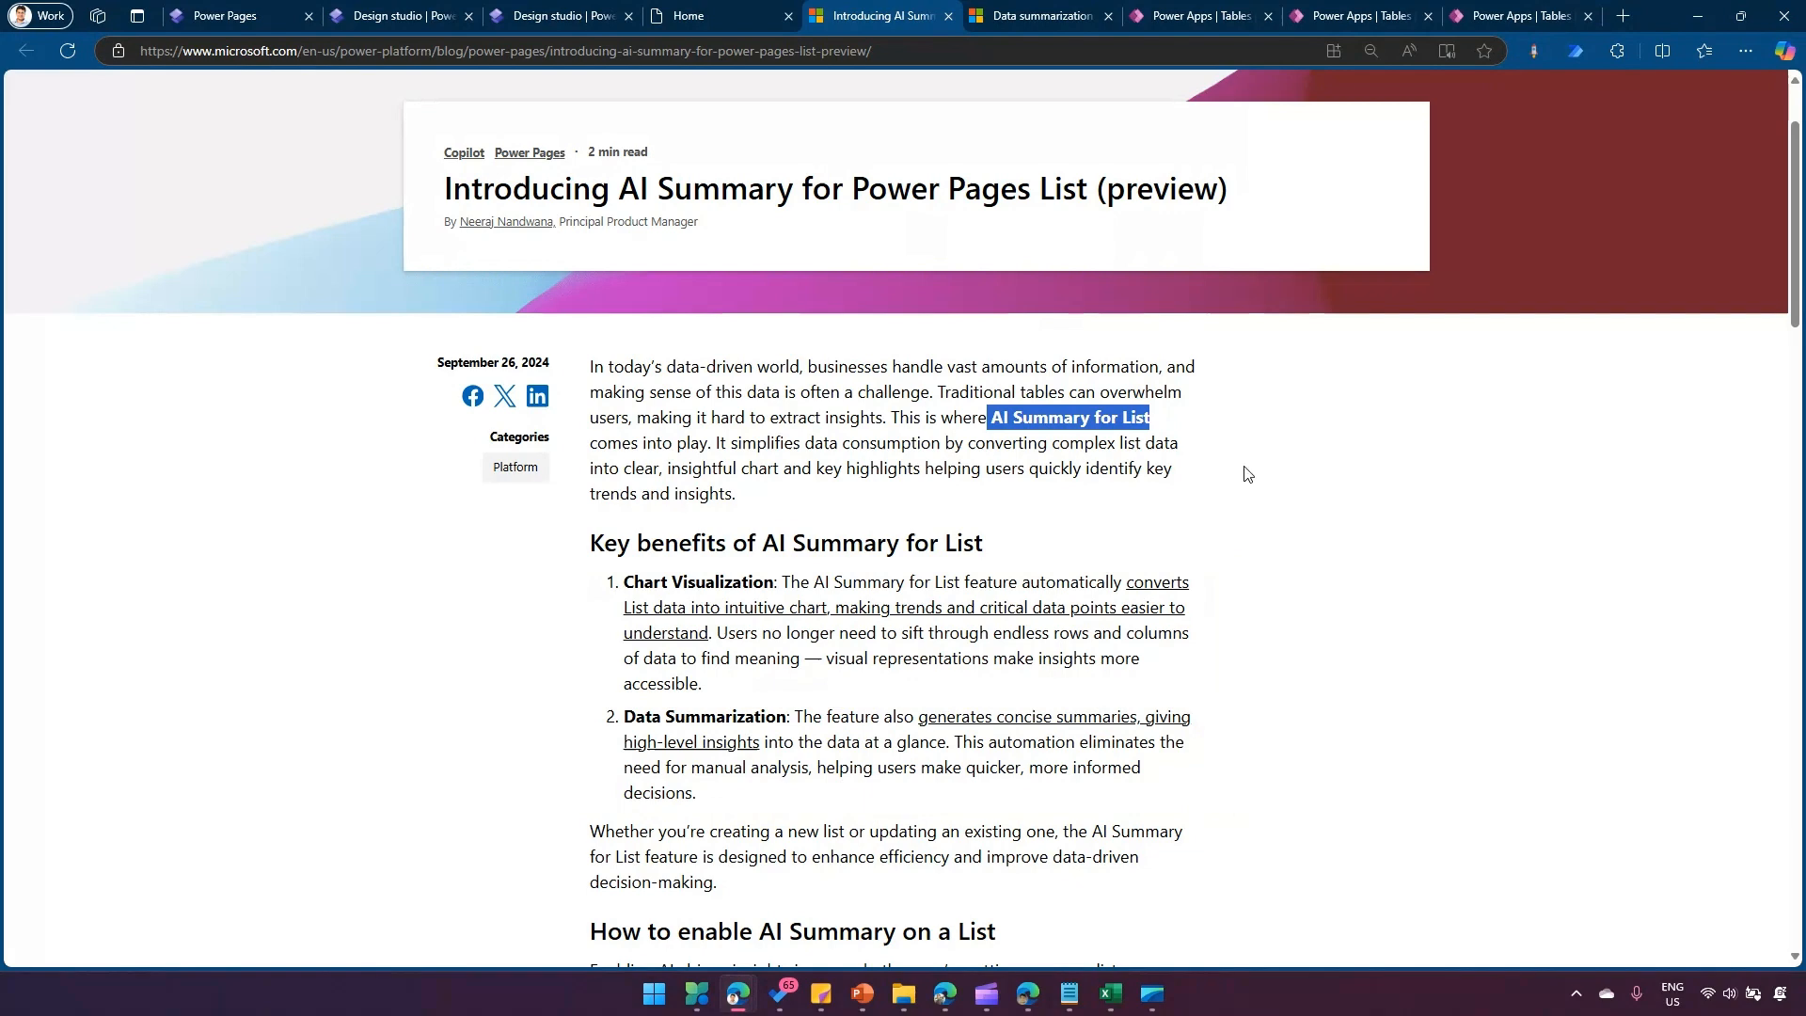
{"action": "left_click", "coordinate": [1030, 24]}
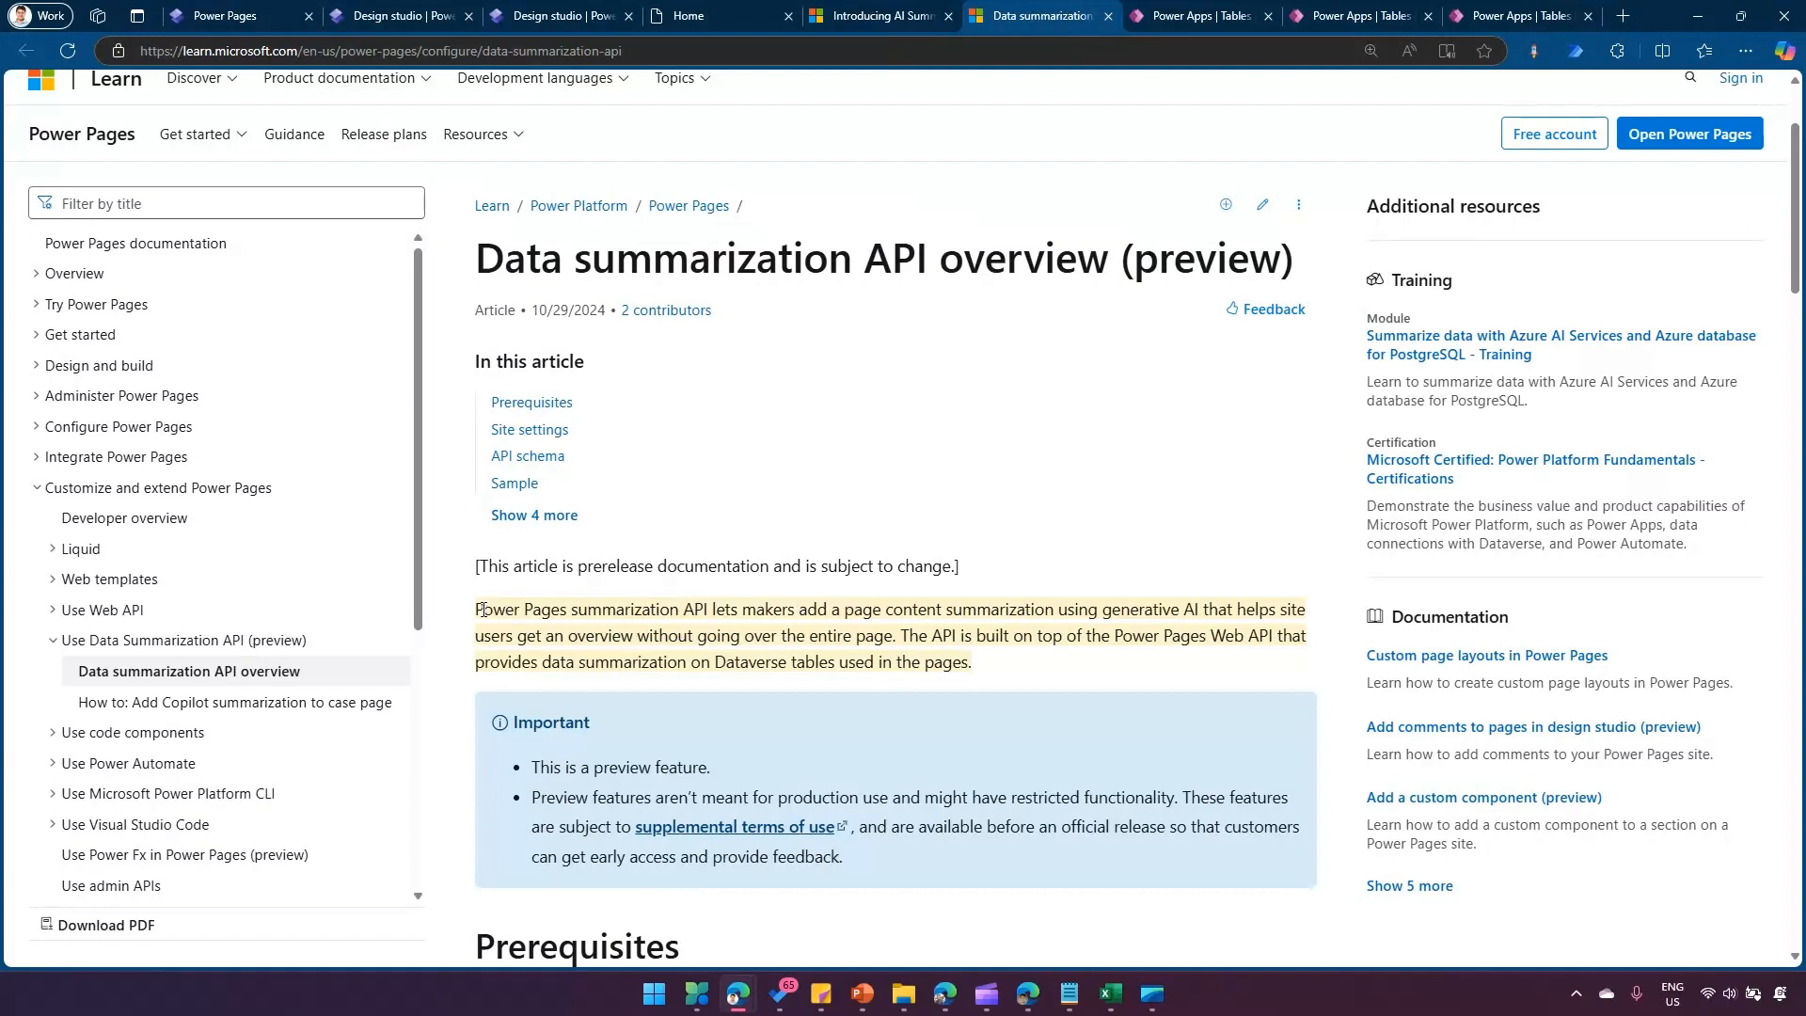
{"action": "left_click_drag", "start_coordinate": [475, 609], "coordinate": [1121, 656]}
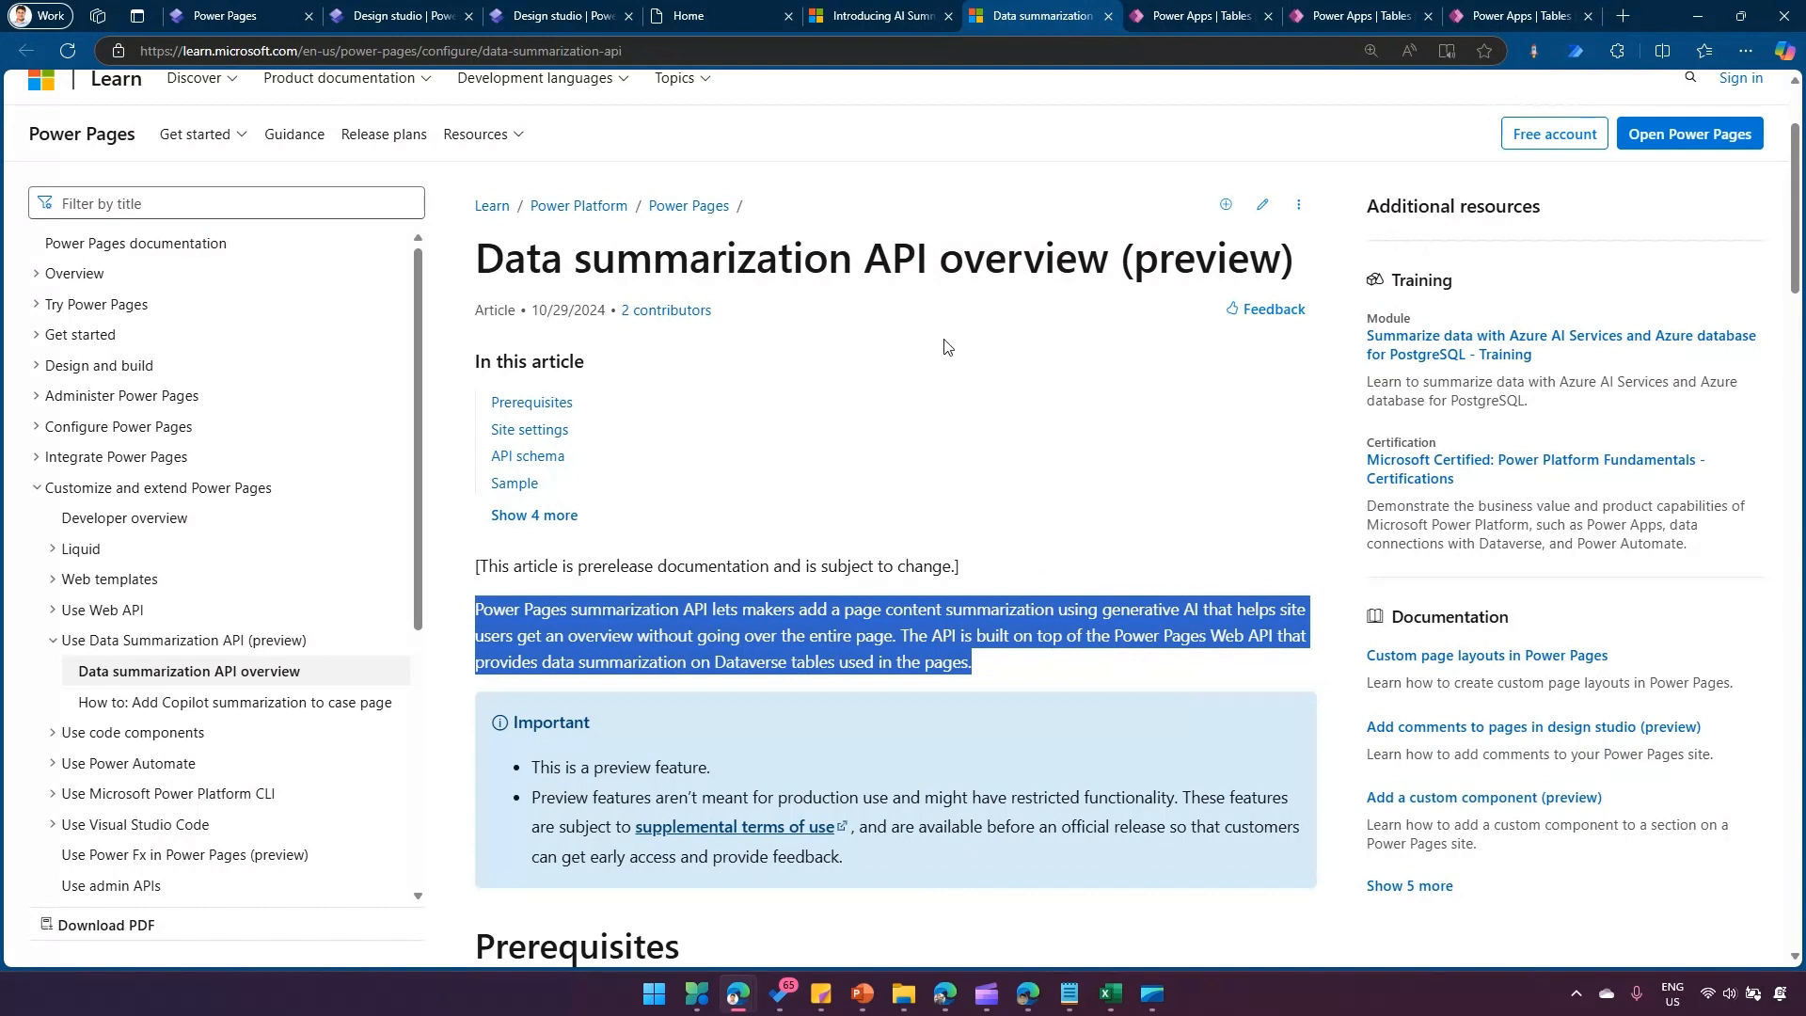
View the Zagreb site and its design studio, and examine the Account table's columns and data
{"action": "left_click", "coordinate": [705, 19]}
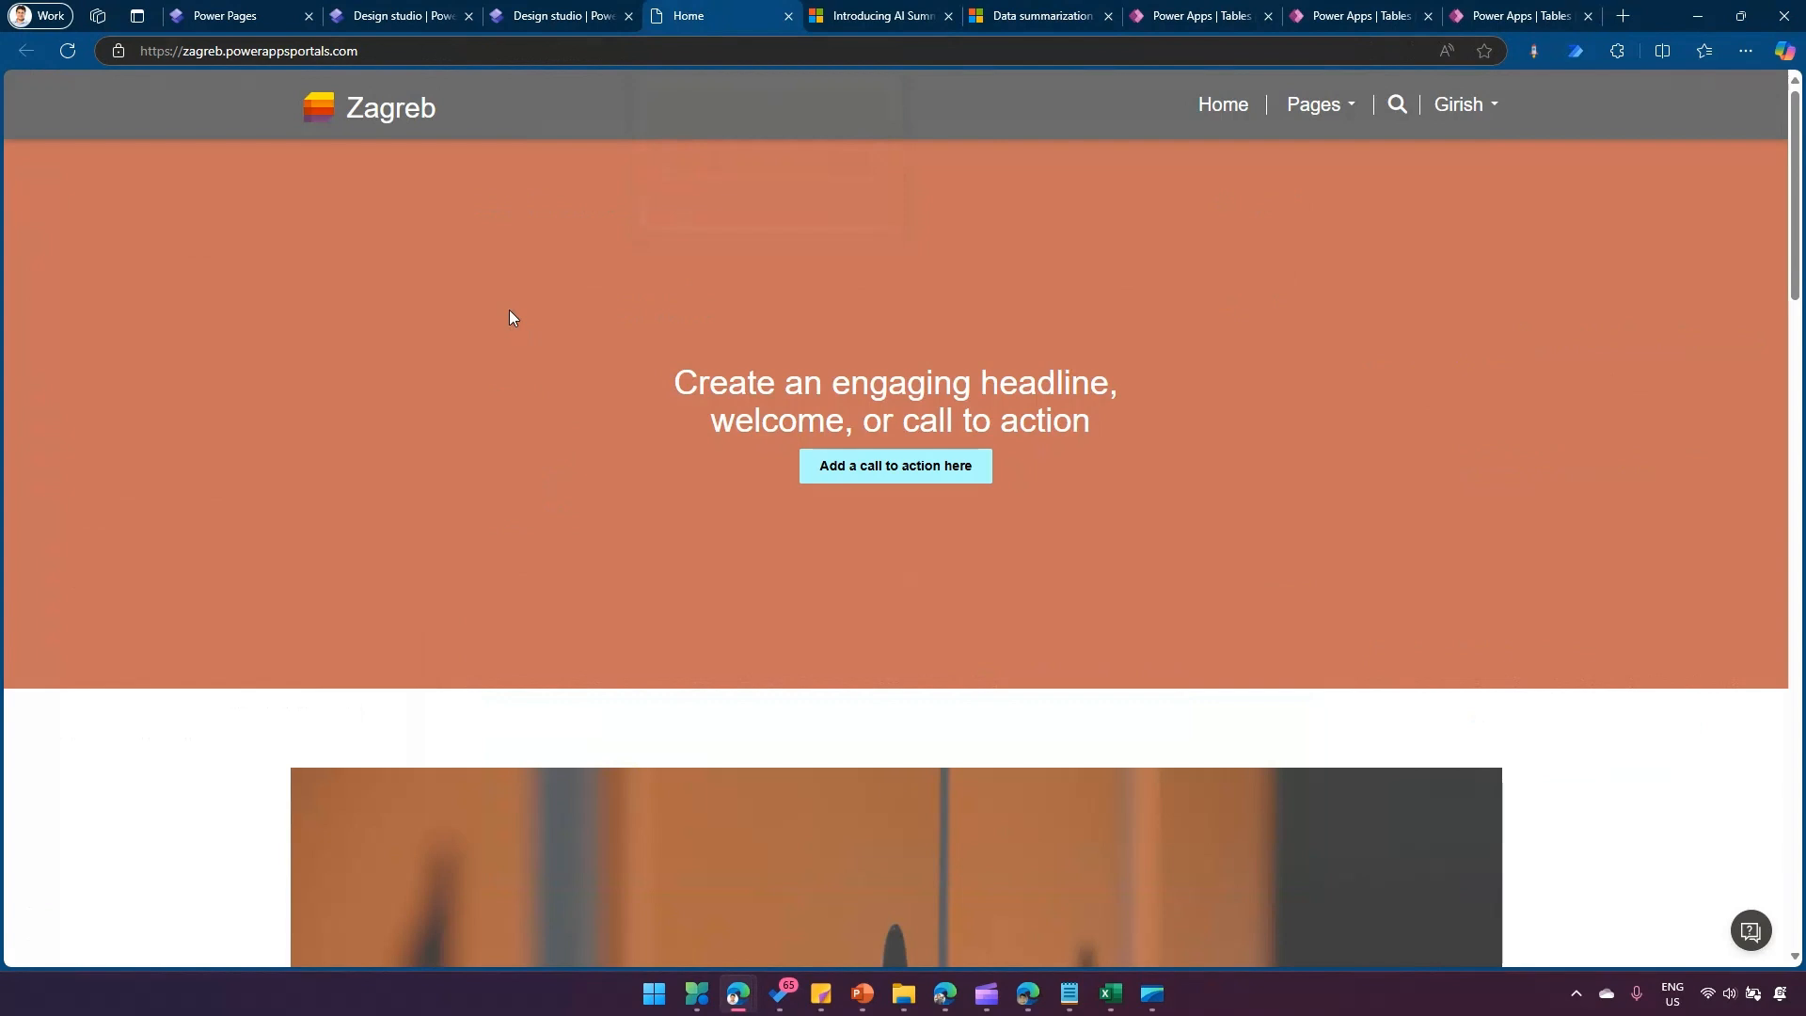
{"action": "left_click", "coordinate": [548, 16]}
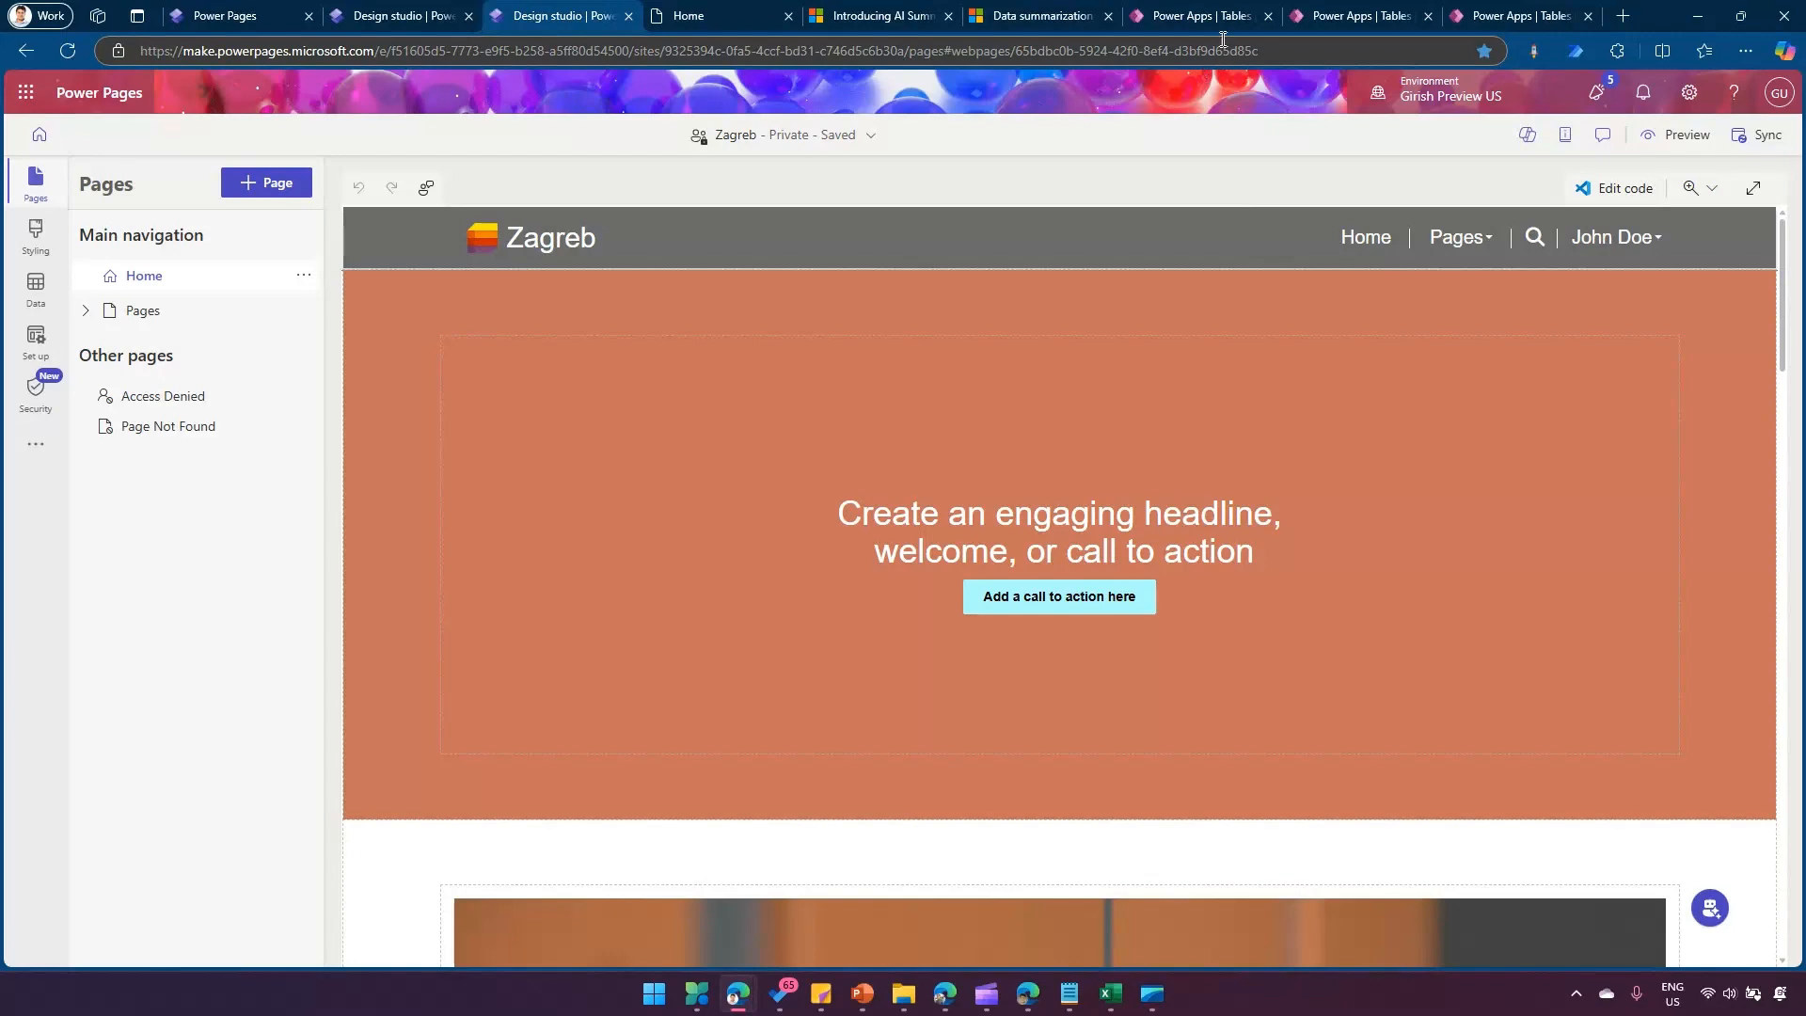
{"action": "left_click", "coordinate": [1206, 16]}
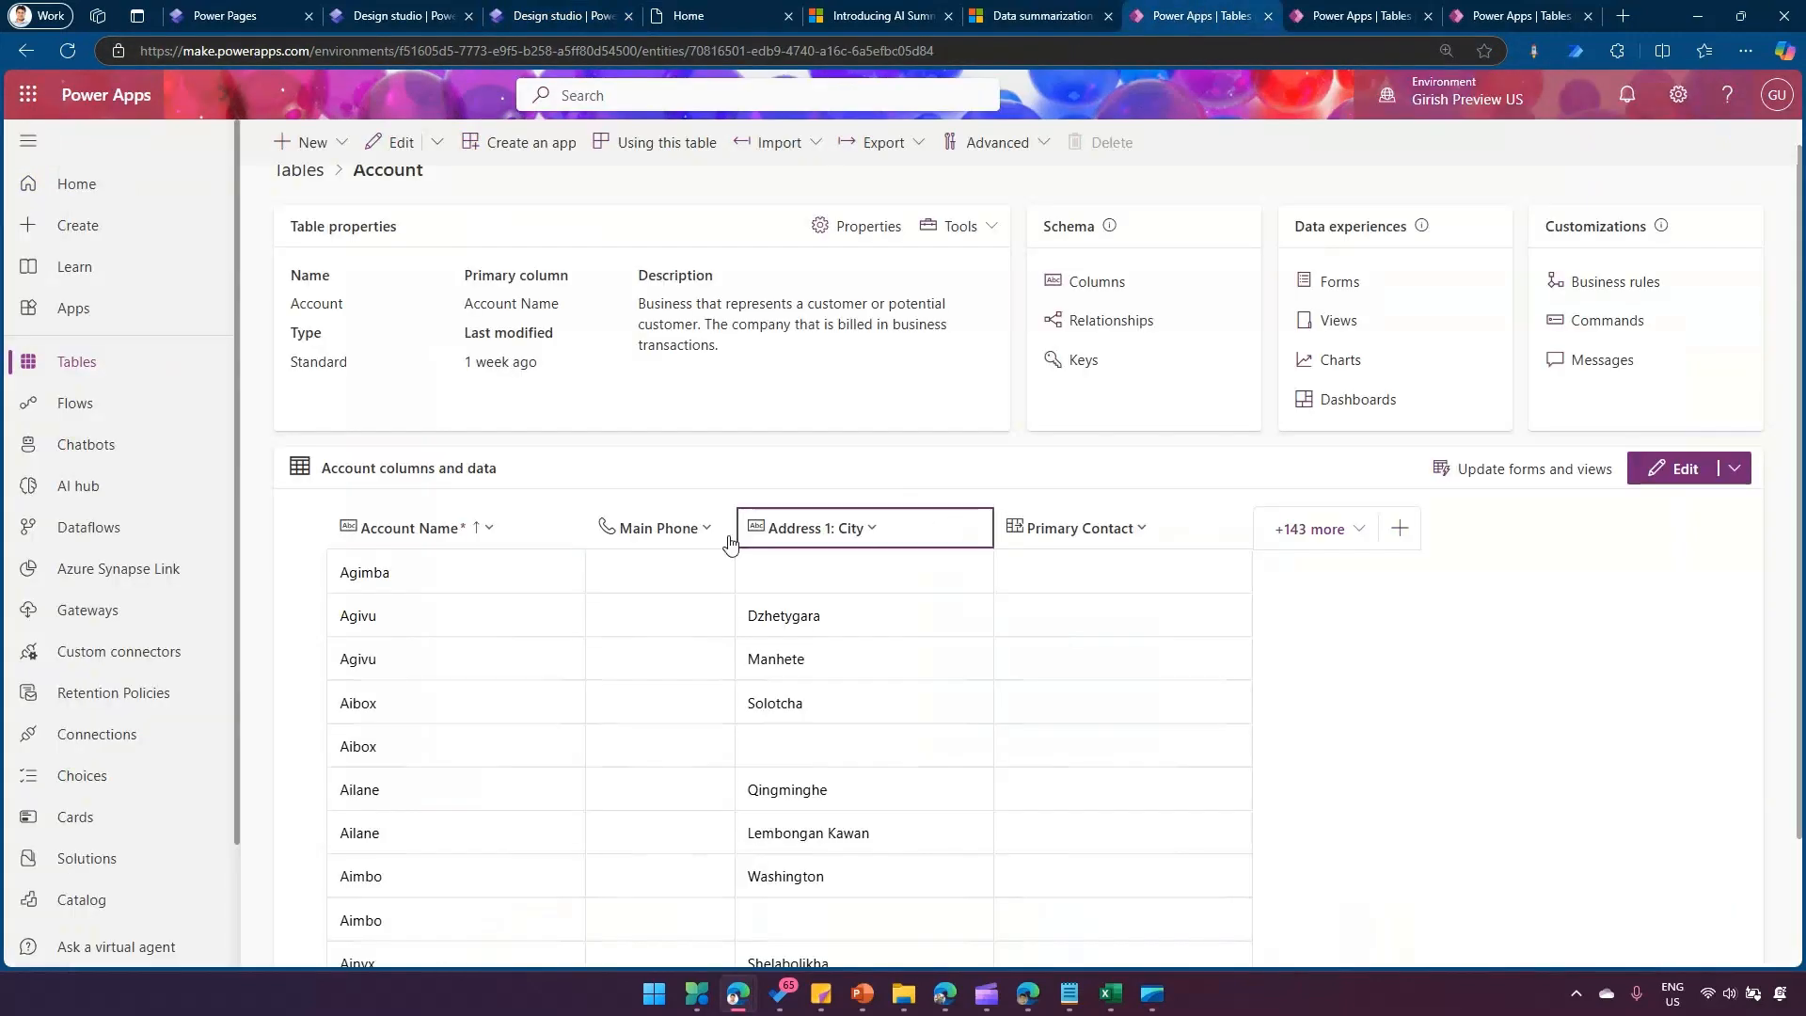
{"action": "scroll", "coordinate": [532, 561], "scroll_direction": "up", "scroll_amount": 1}
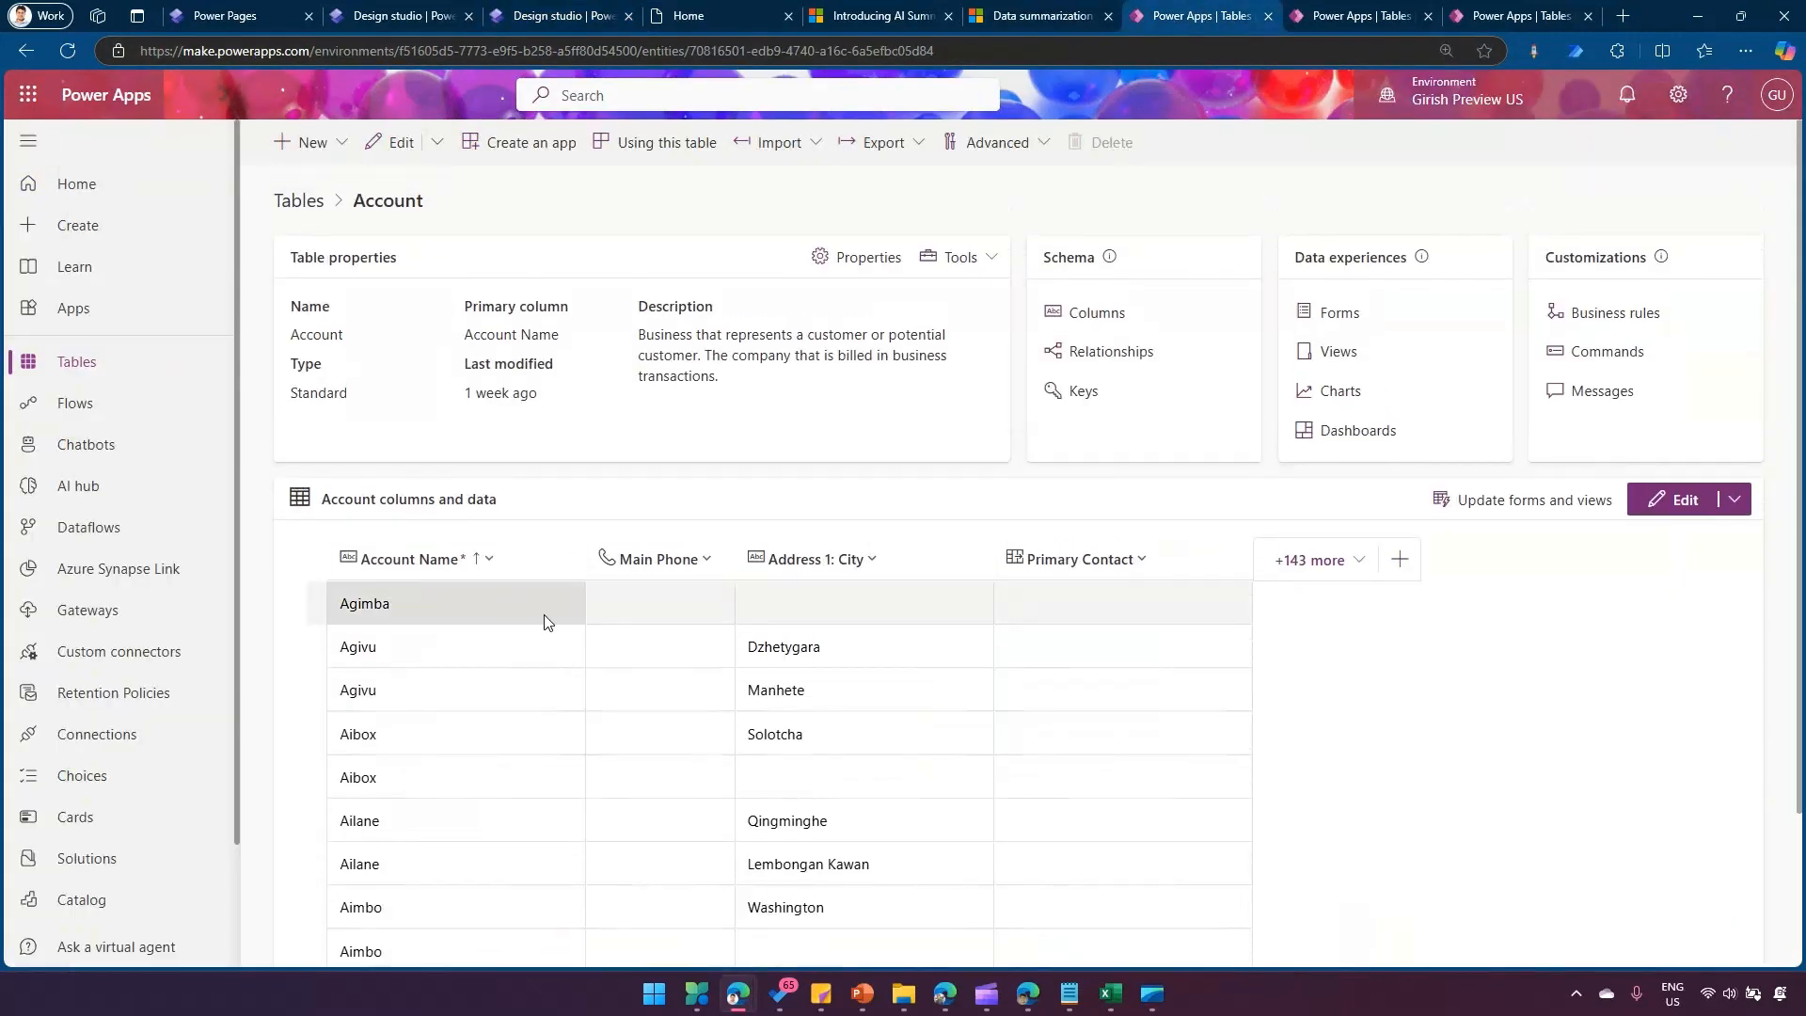
{"action": "scroll", "coordinate": [559, 668], "scroll_direction": "down", "scroll_amount": 2}
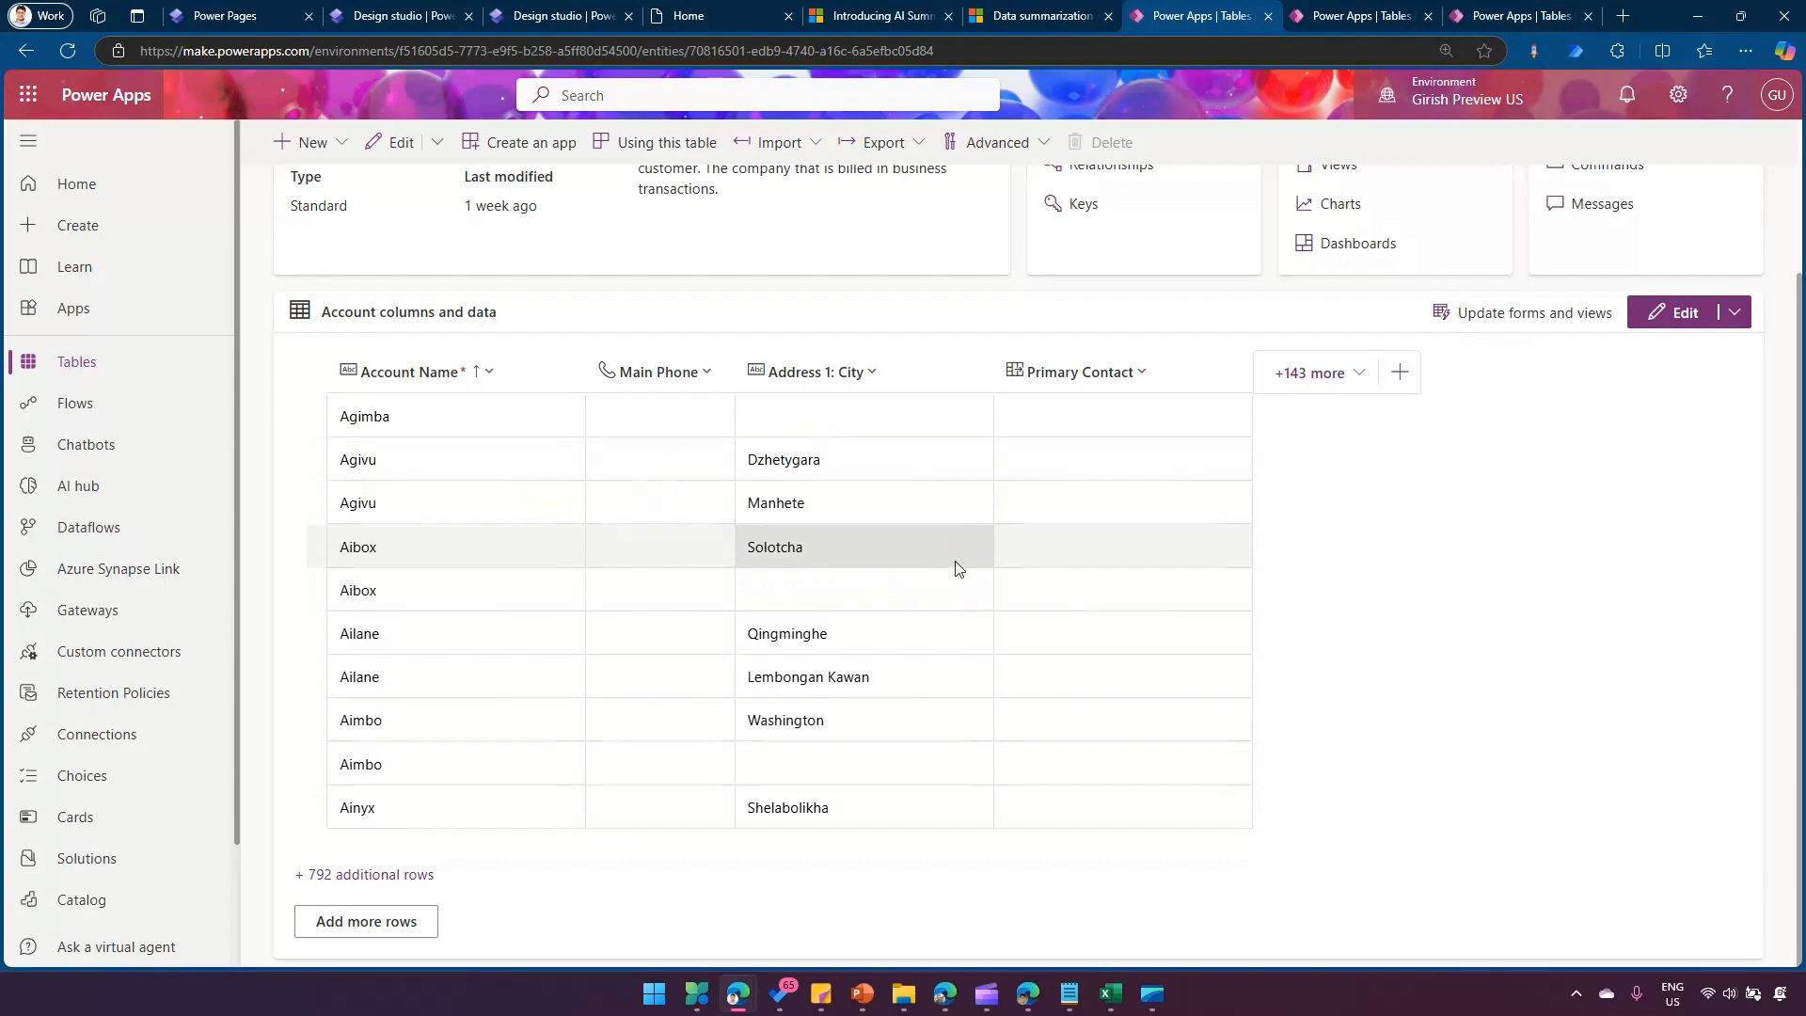
Examine the Contact table's properties, columns and data rows
{"action": "left_click", "coordinate": [1363, 18]}
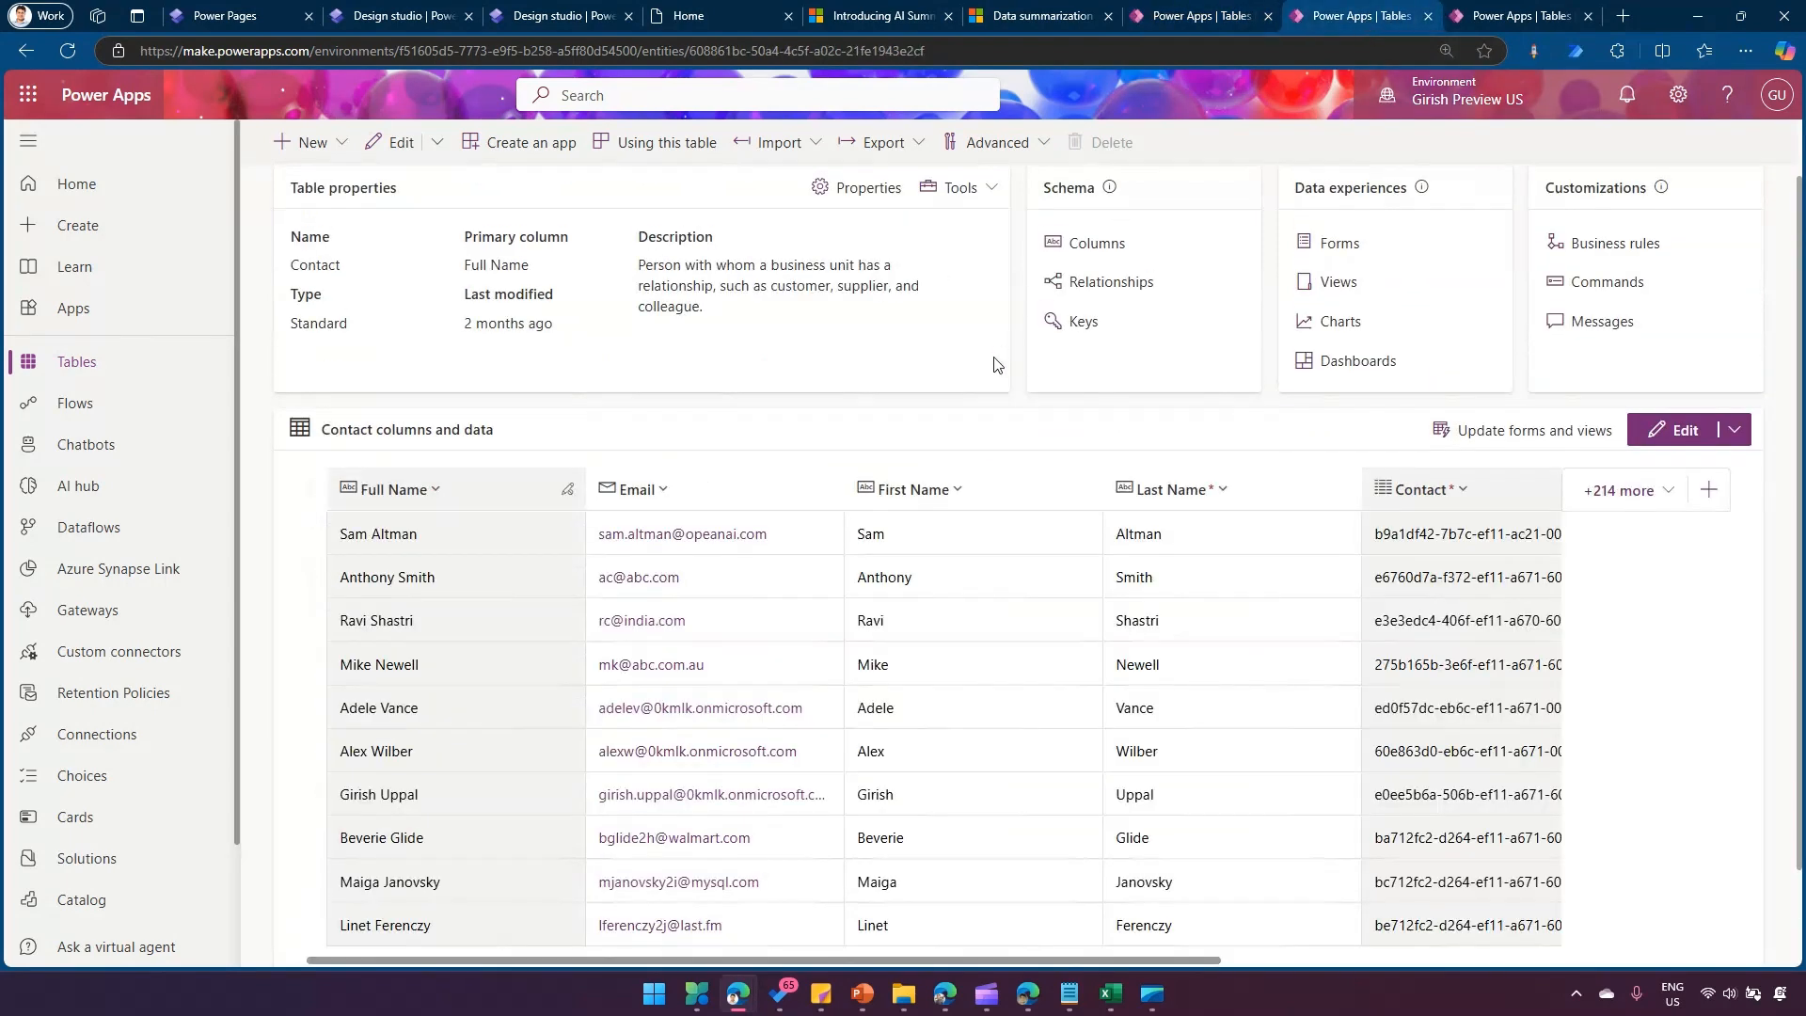
{"action": "scroll", "coordinate": [973, 433], "scroll_direction": "up", "scroll_amount": 2}
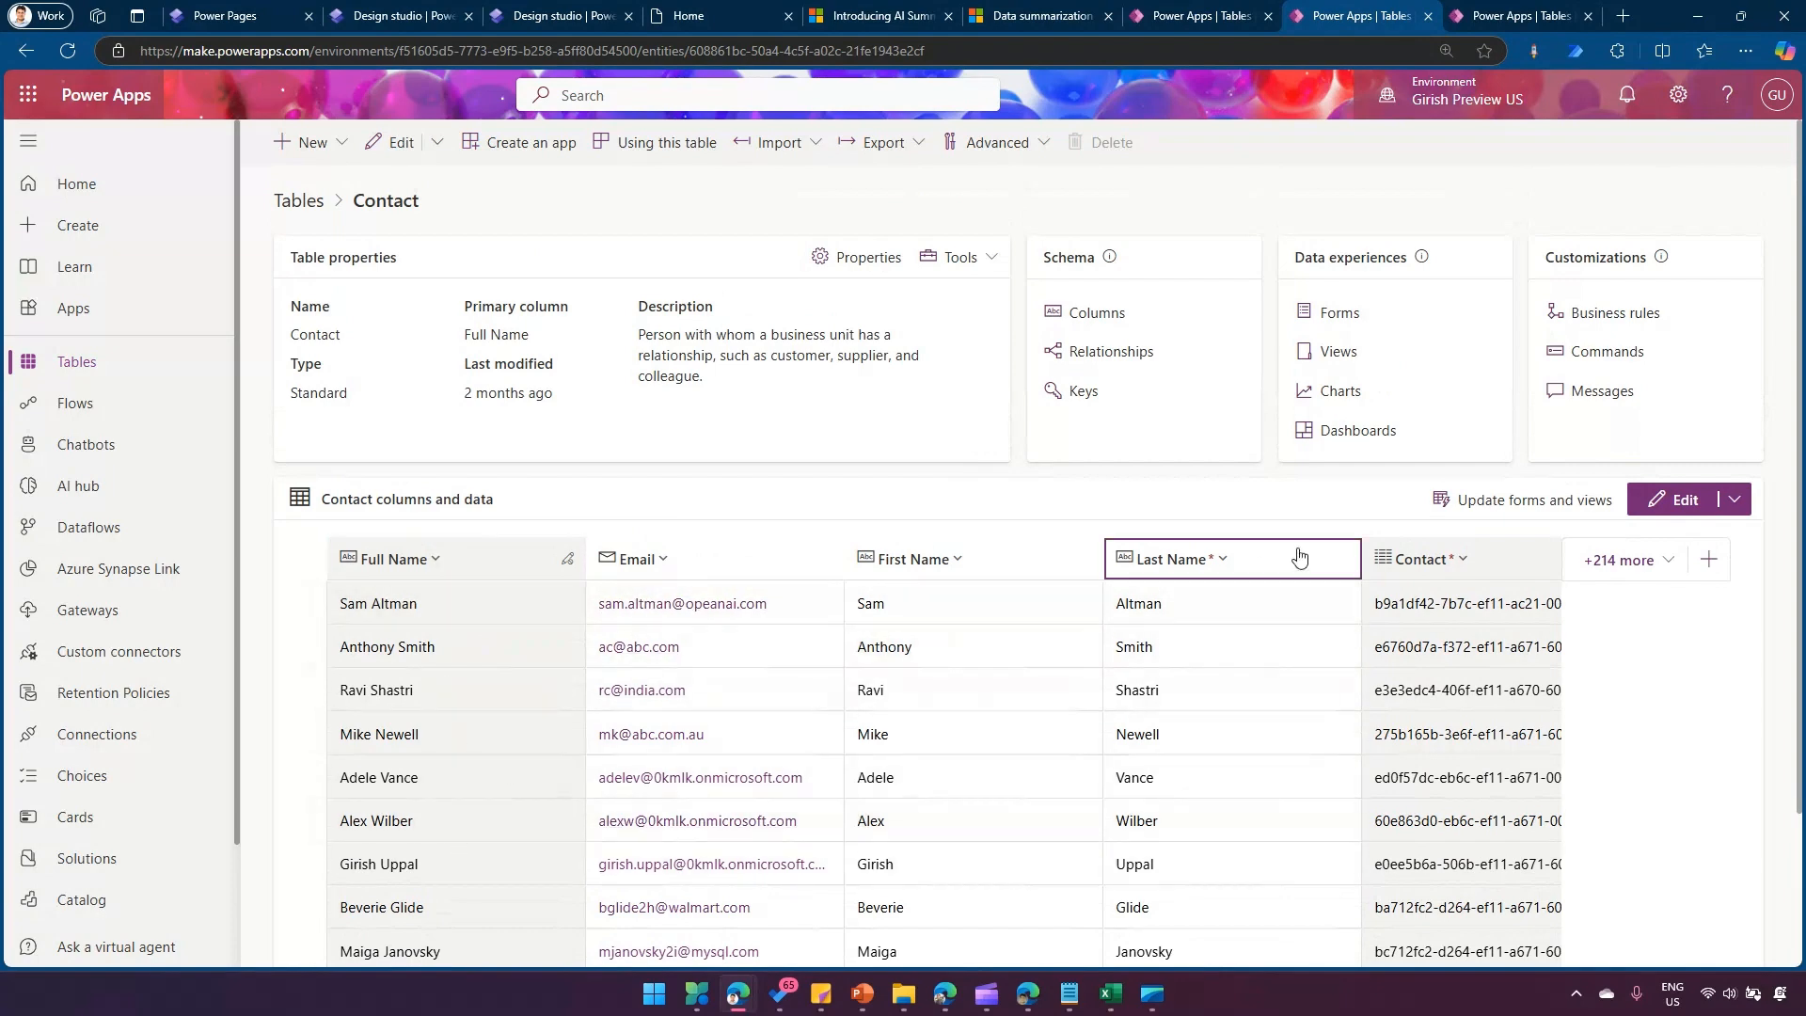
{"action": "scroll", "coordinate": [1465, 607], "scroll_direction": "down", "scroll_amount": 2}
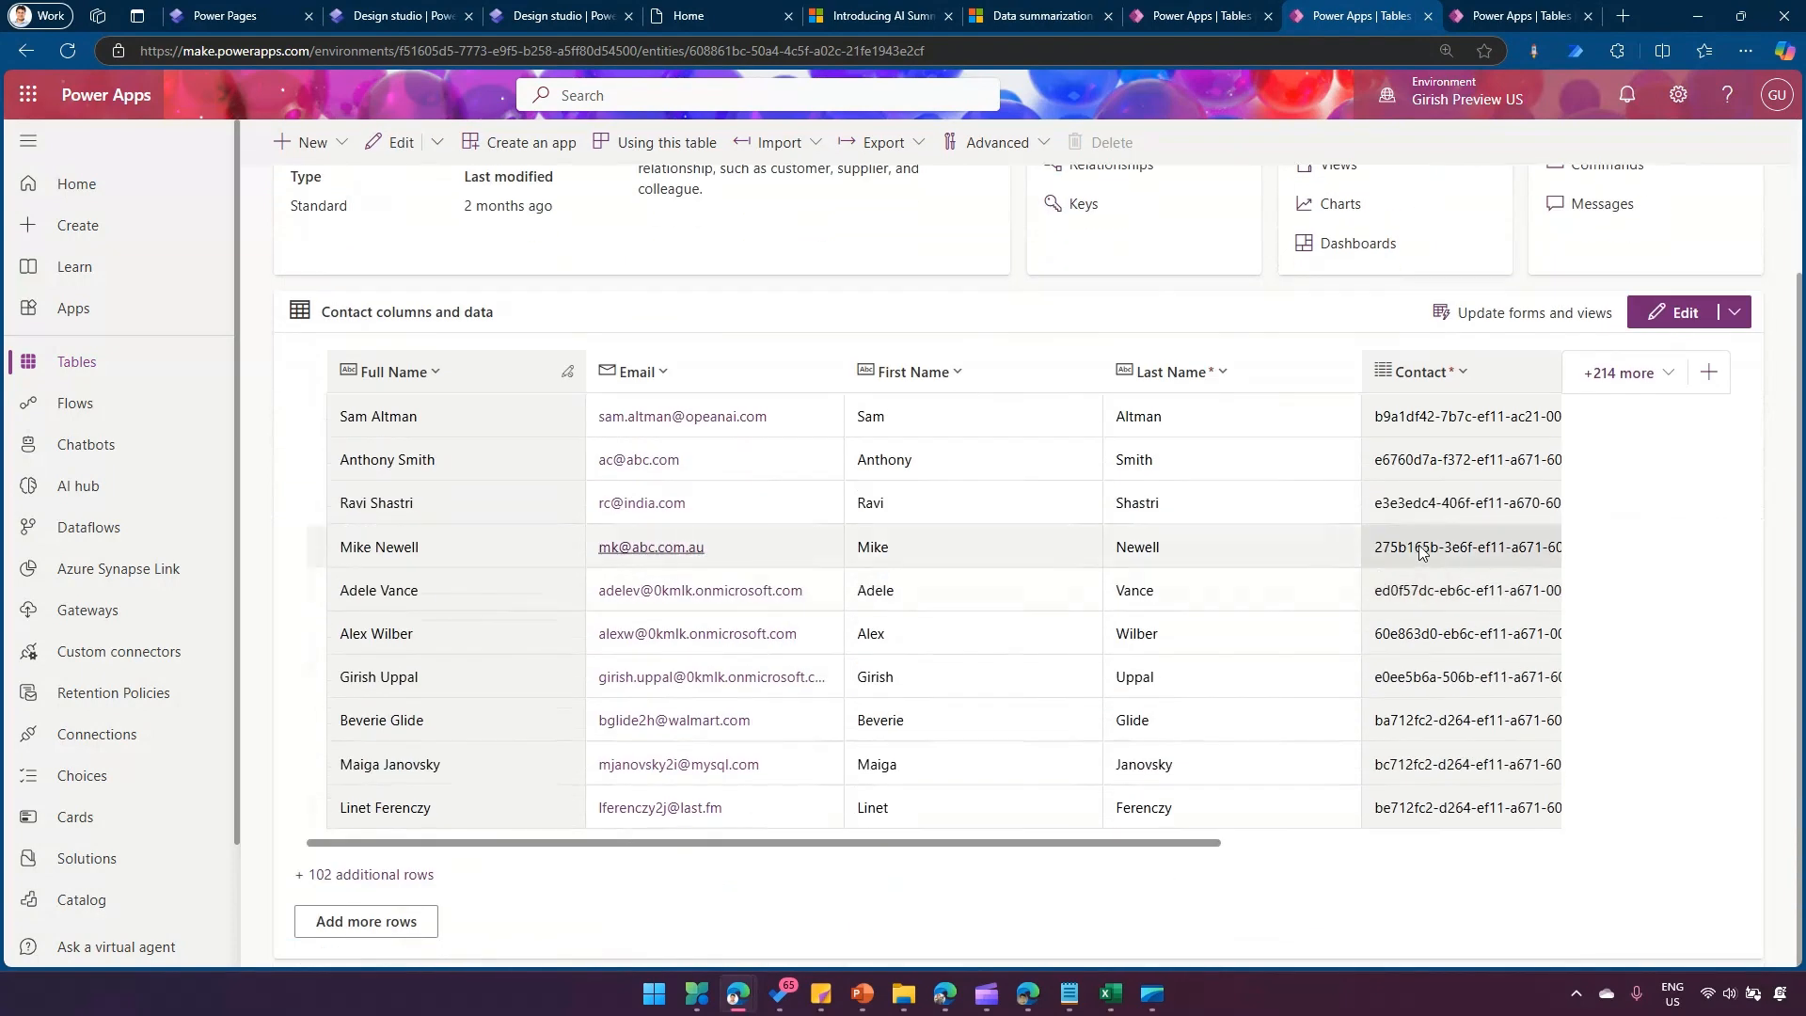
{"action": "scroll", "coordinate": [1381, 556], "scroll_direction": "up", "scroll_amount": 2}
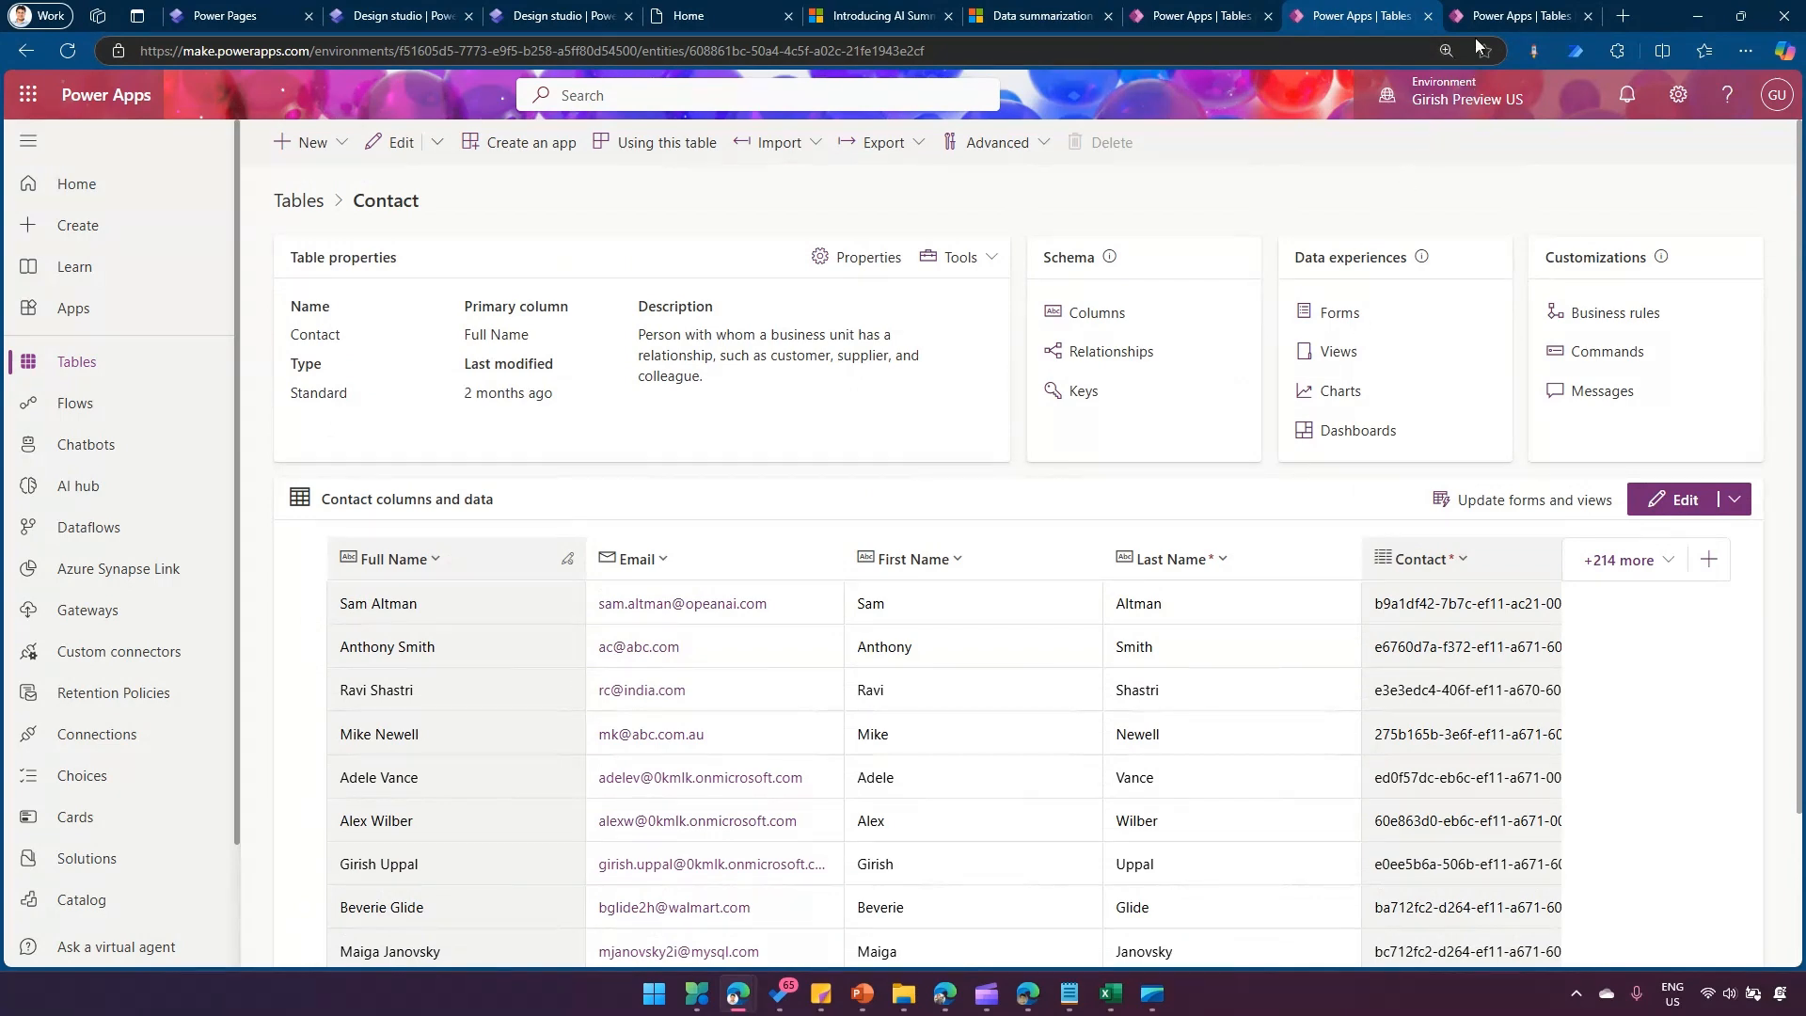
Look over the Account and Contact tables again and examine the Minerals table's columns and data
{"action": "left_click", "coordinate": [1213, 15]}
{"action": "left_click", "coordinate": [1340, 19]}
{"action": "left_click", "coordinate": [1496, 16]}
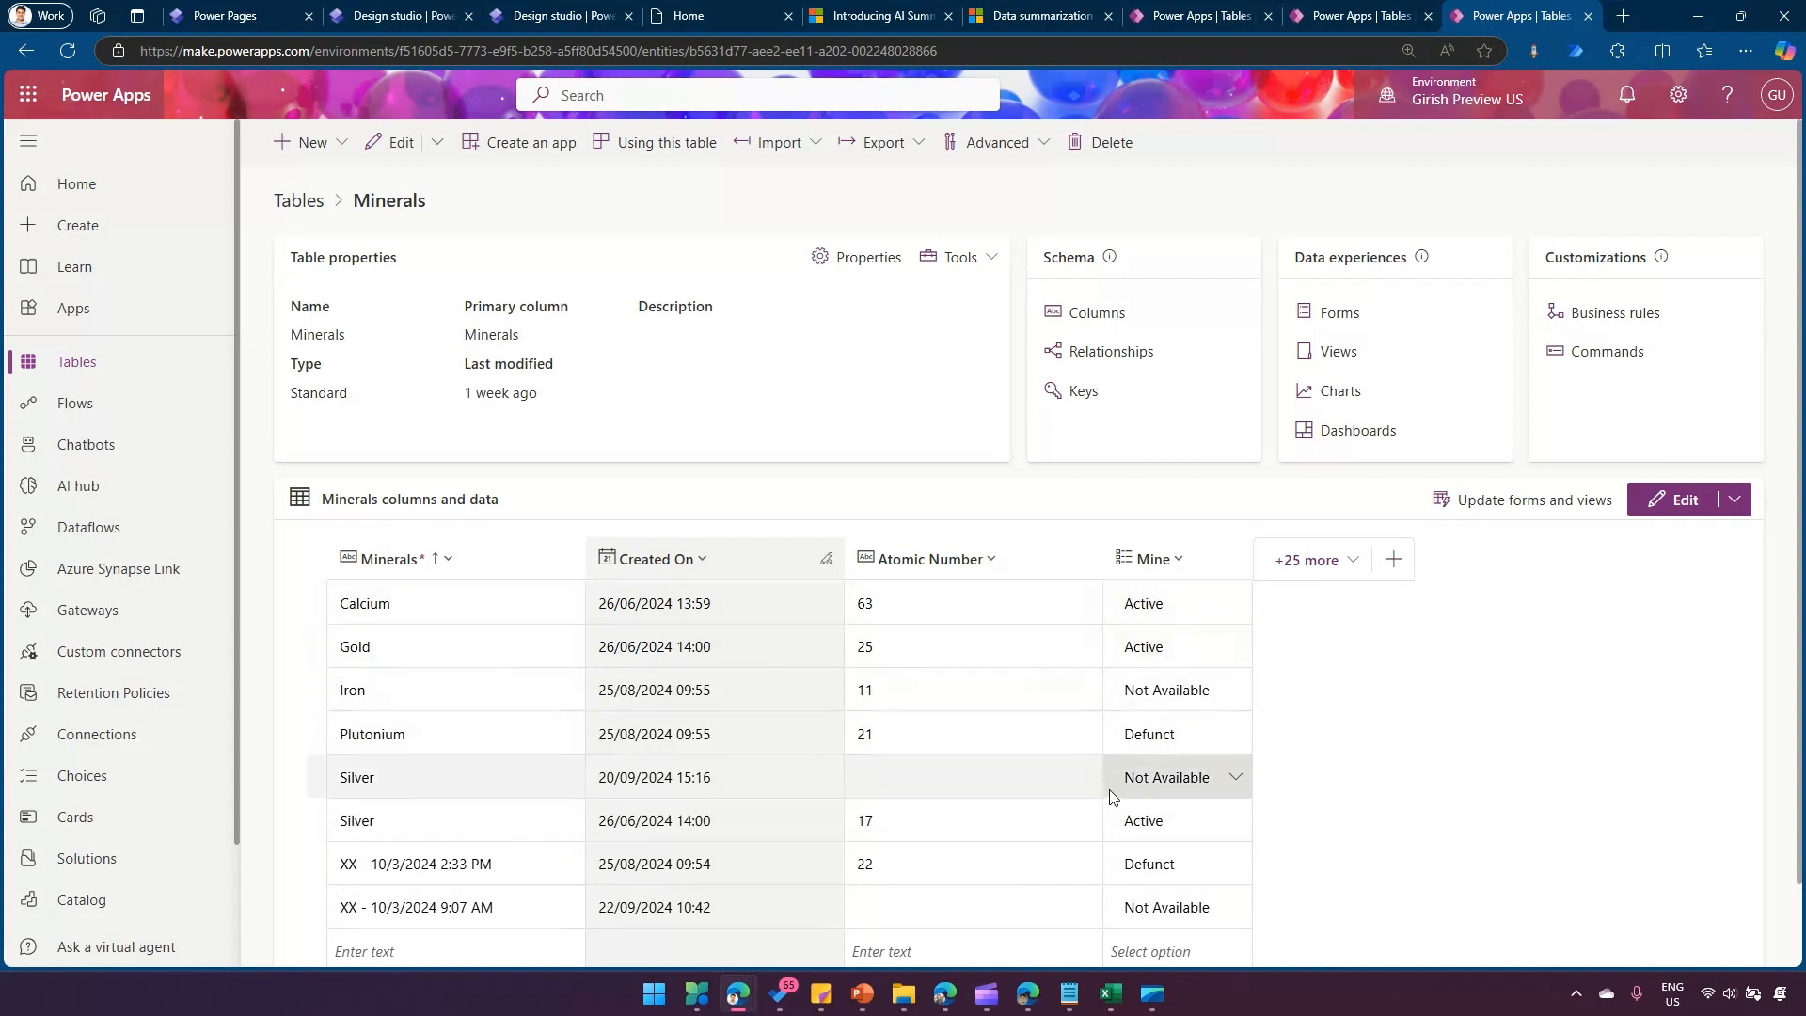
{"action": "left_click", "coordinate": [1189, 569]}
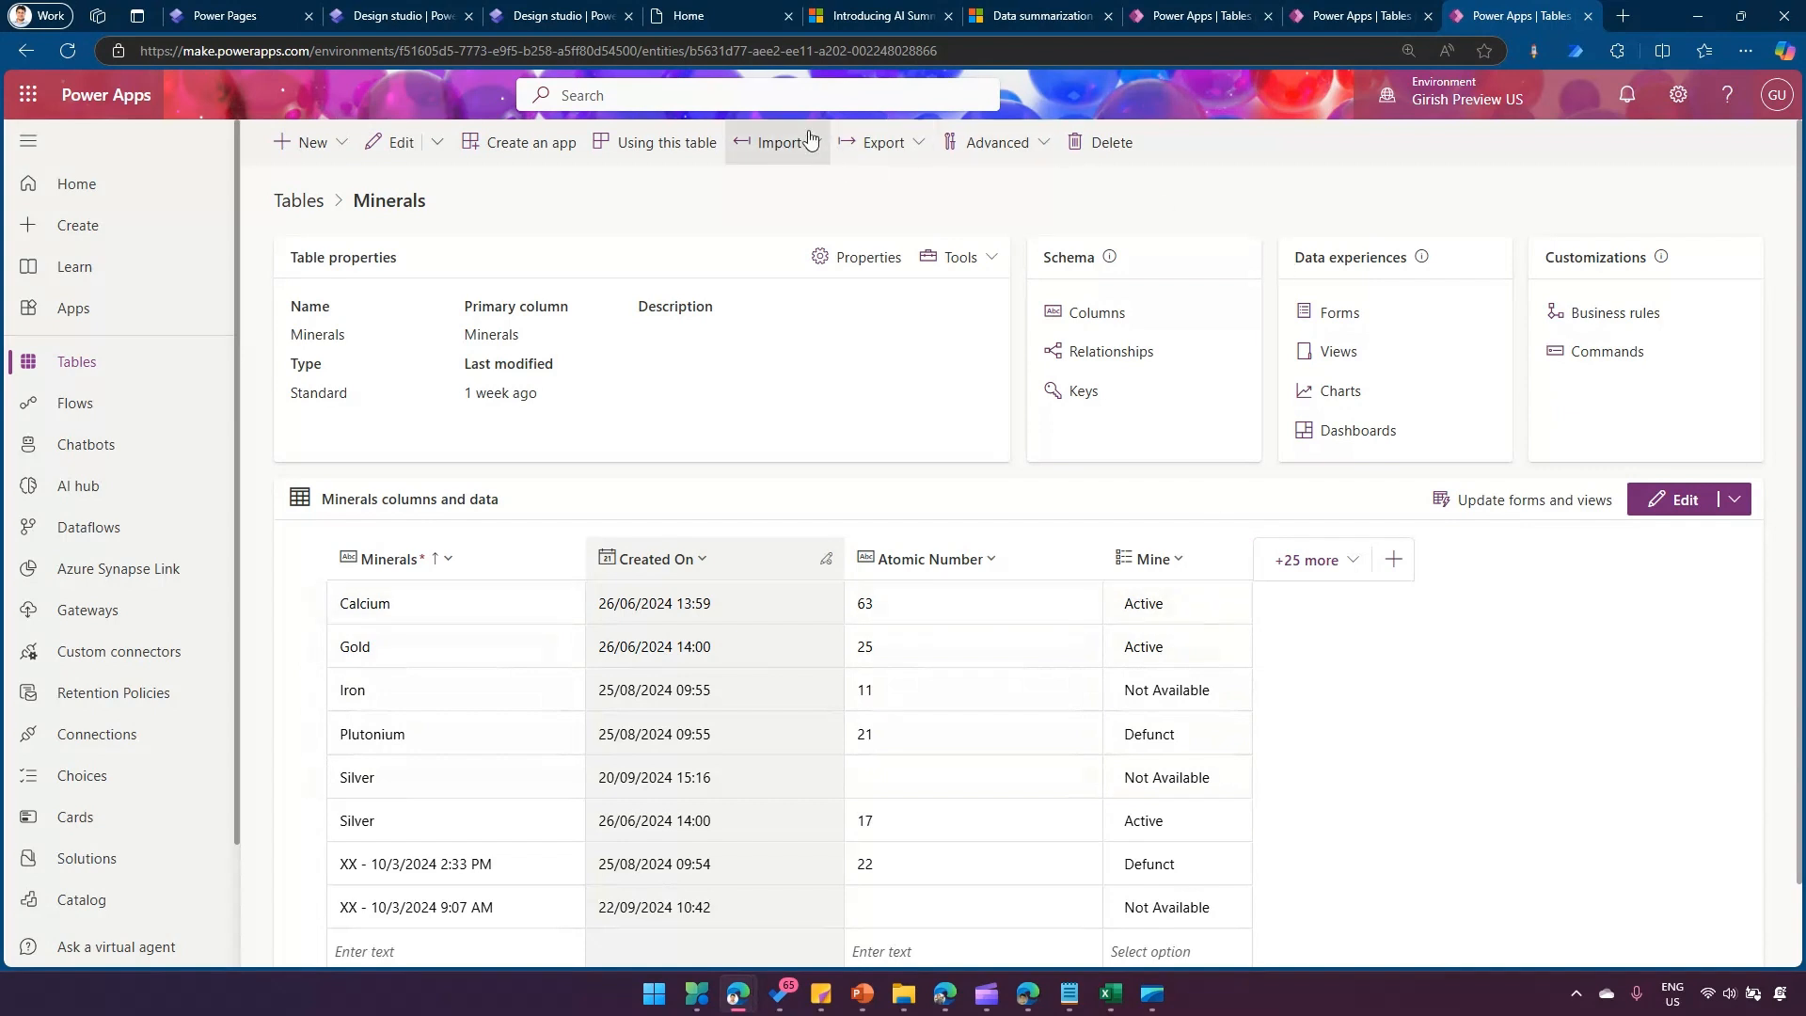
In the Zagreb design studio, add a blank page named Accounts to the main navigation
{"action": "left_click", "coordinate": [556, 16]}
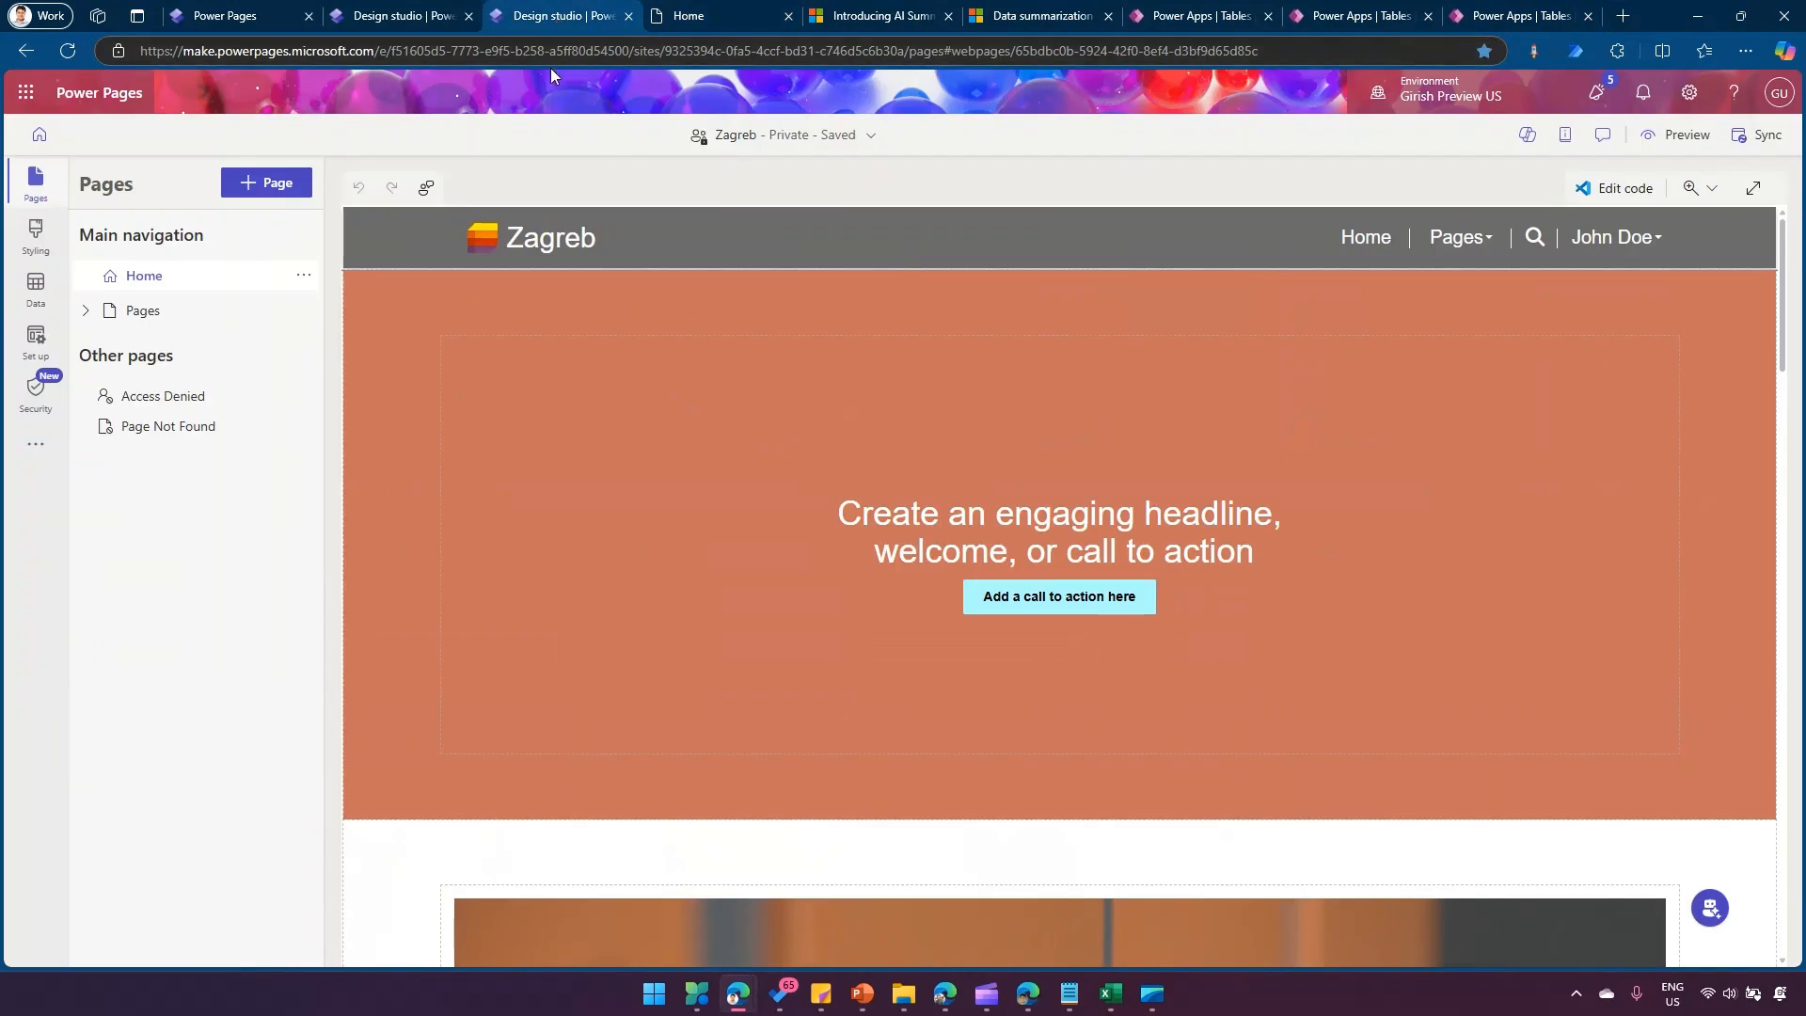
{"action": "left_click", "coordinate": [247, 185]}
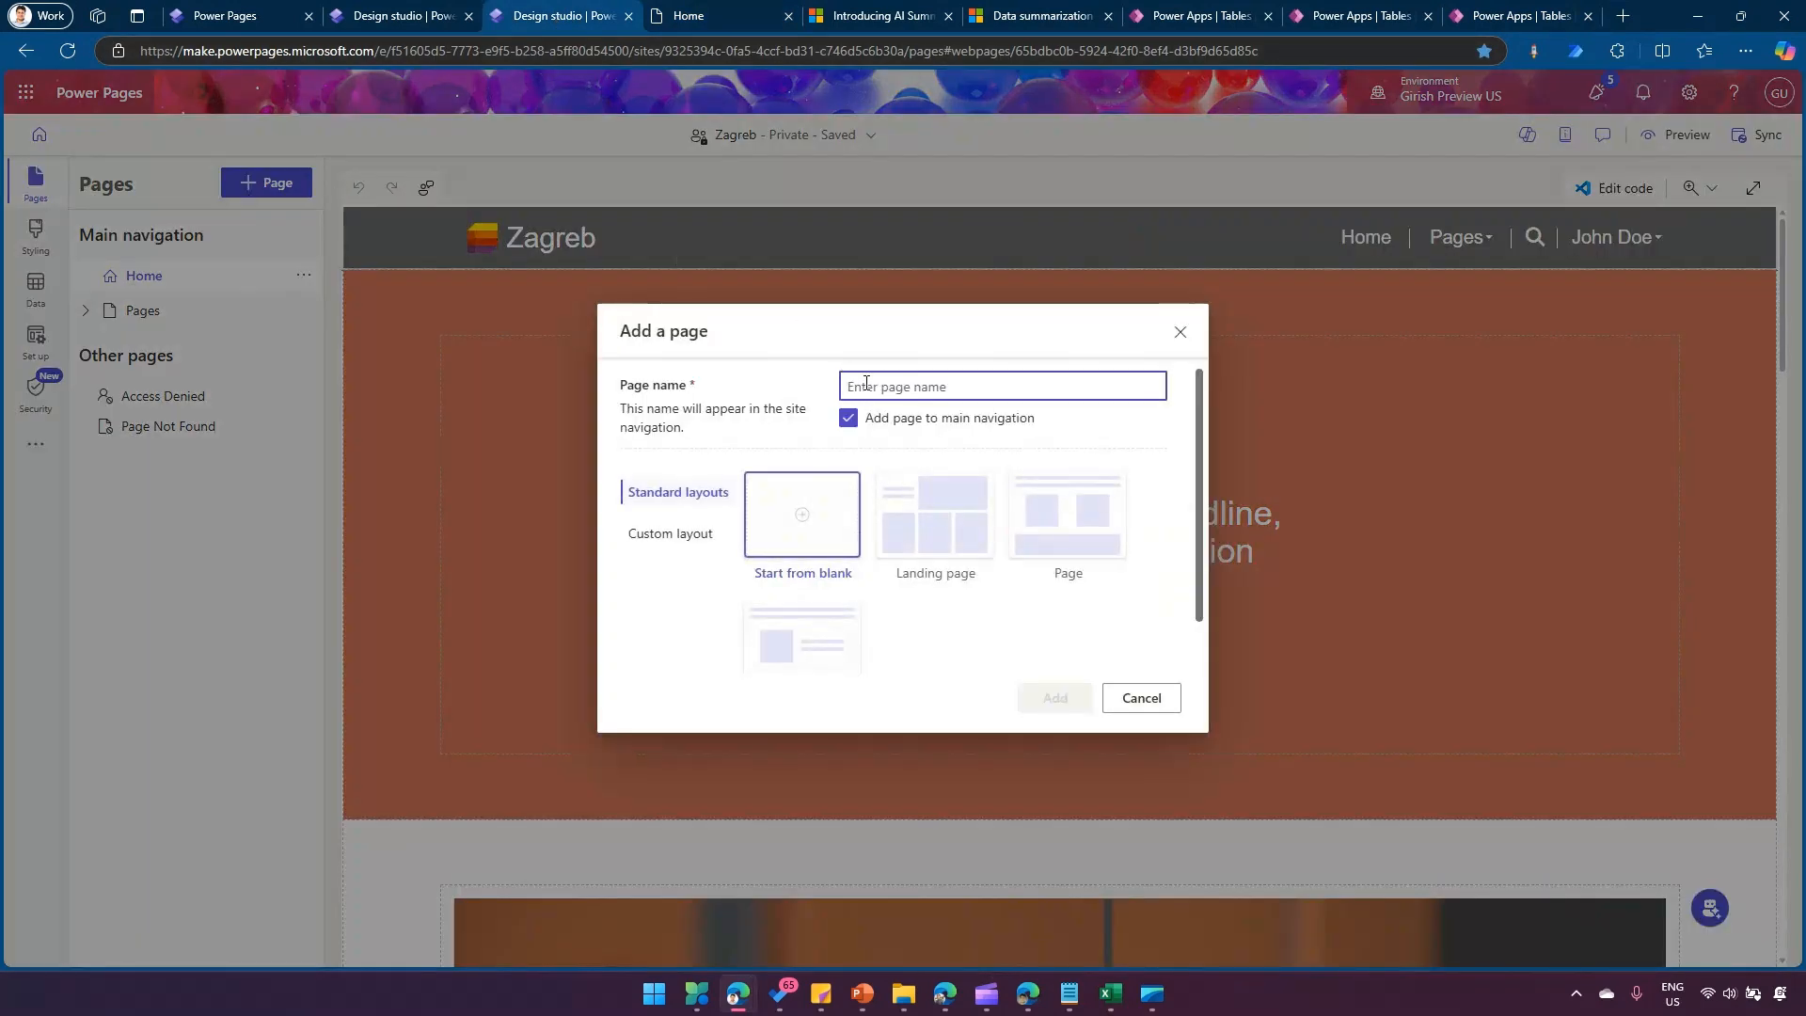
{"action": "type", "text": "Accounts"}
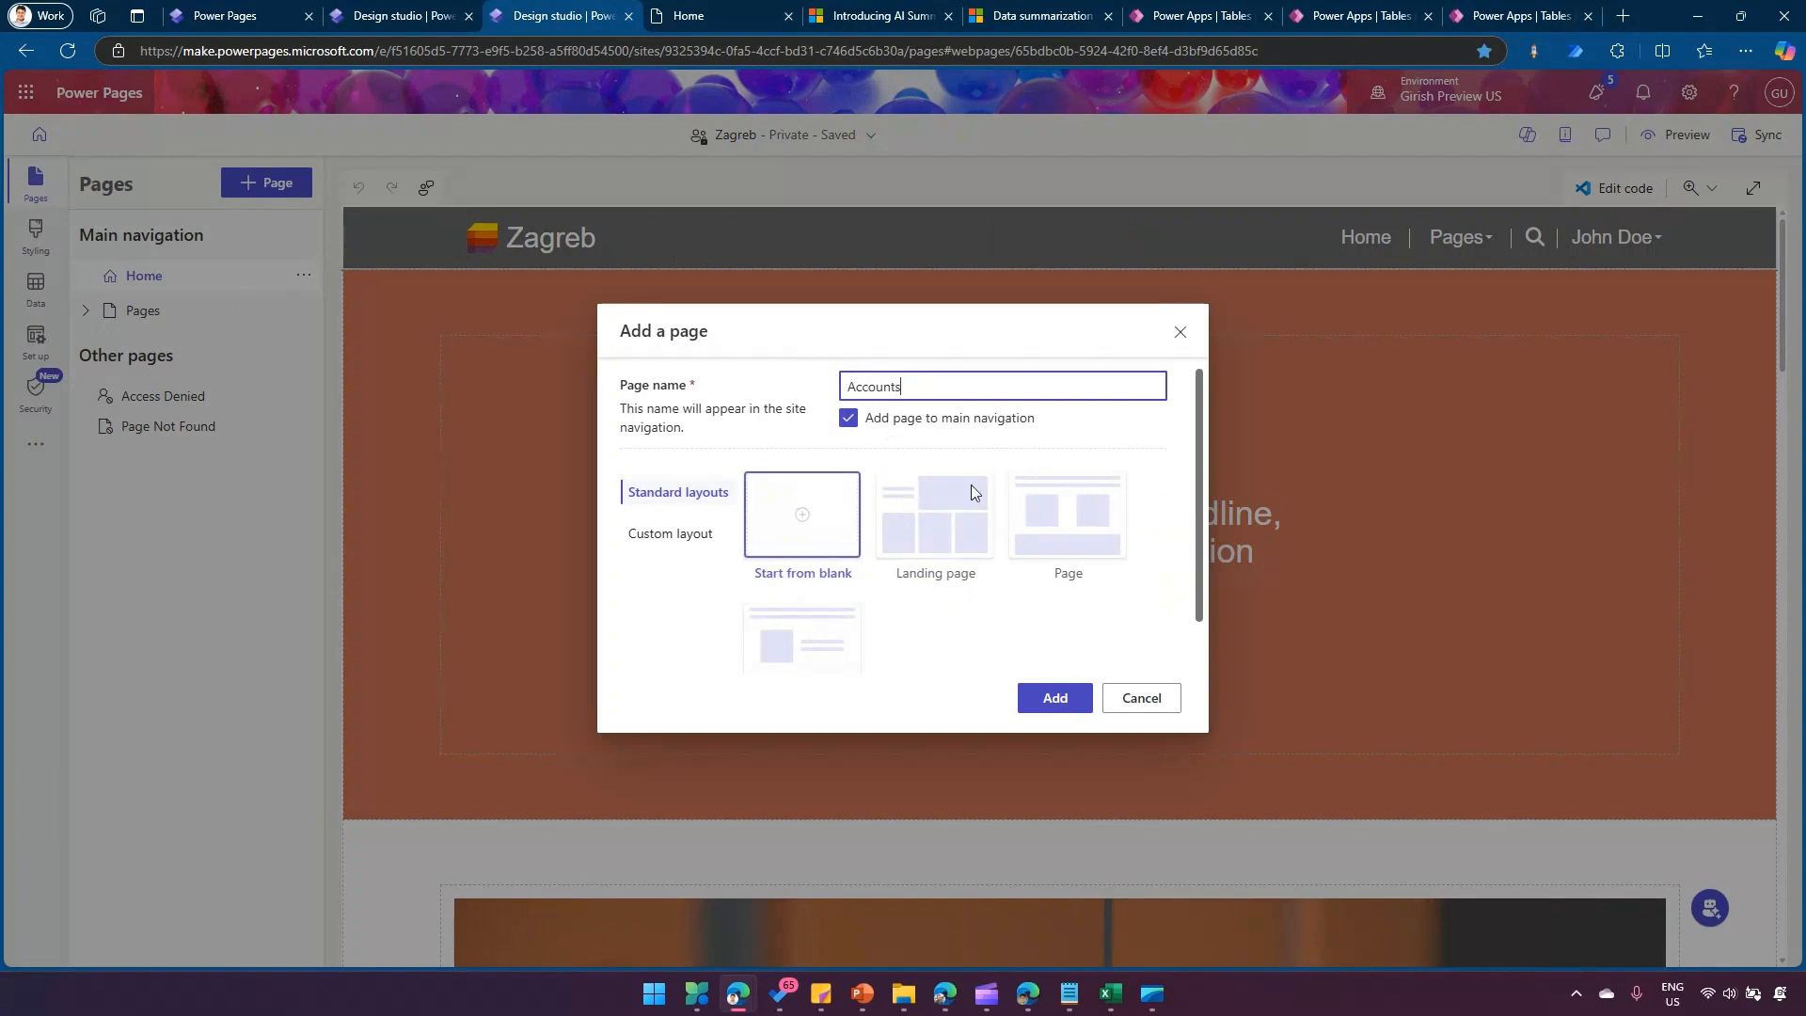
{"action": "left_click", "coordinate": [1052, 698]}
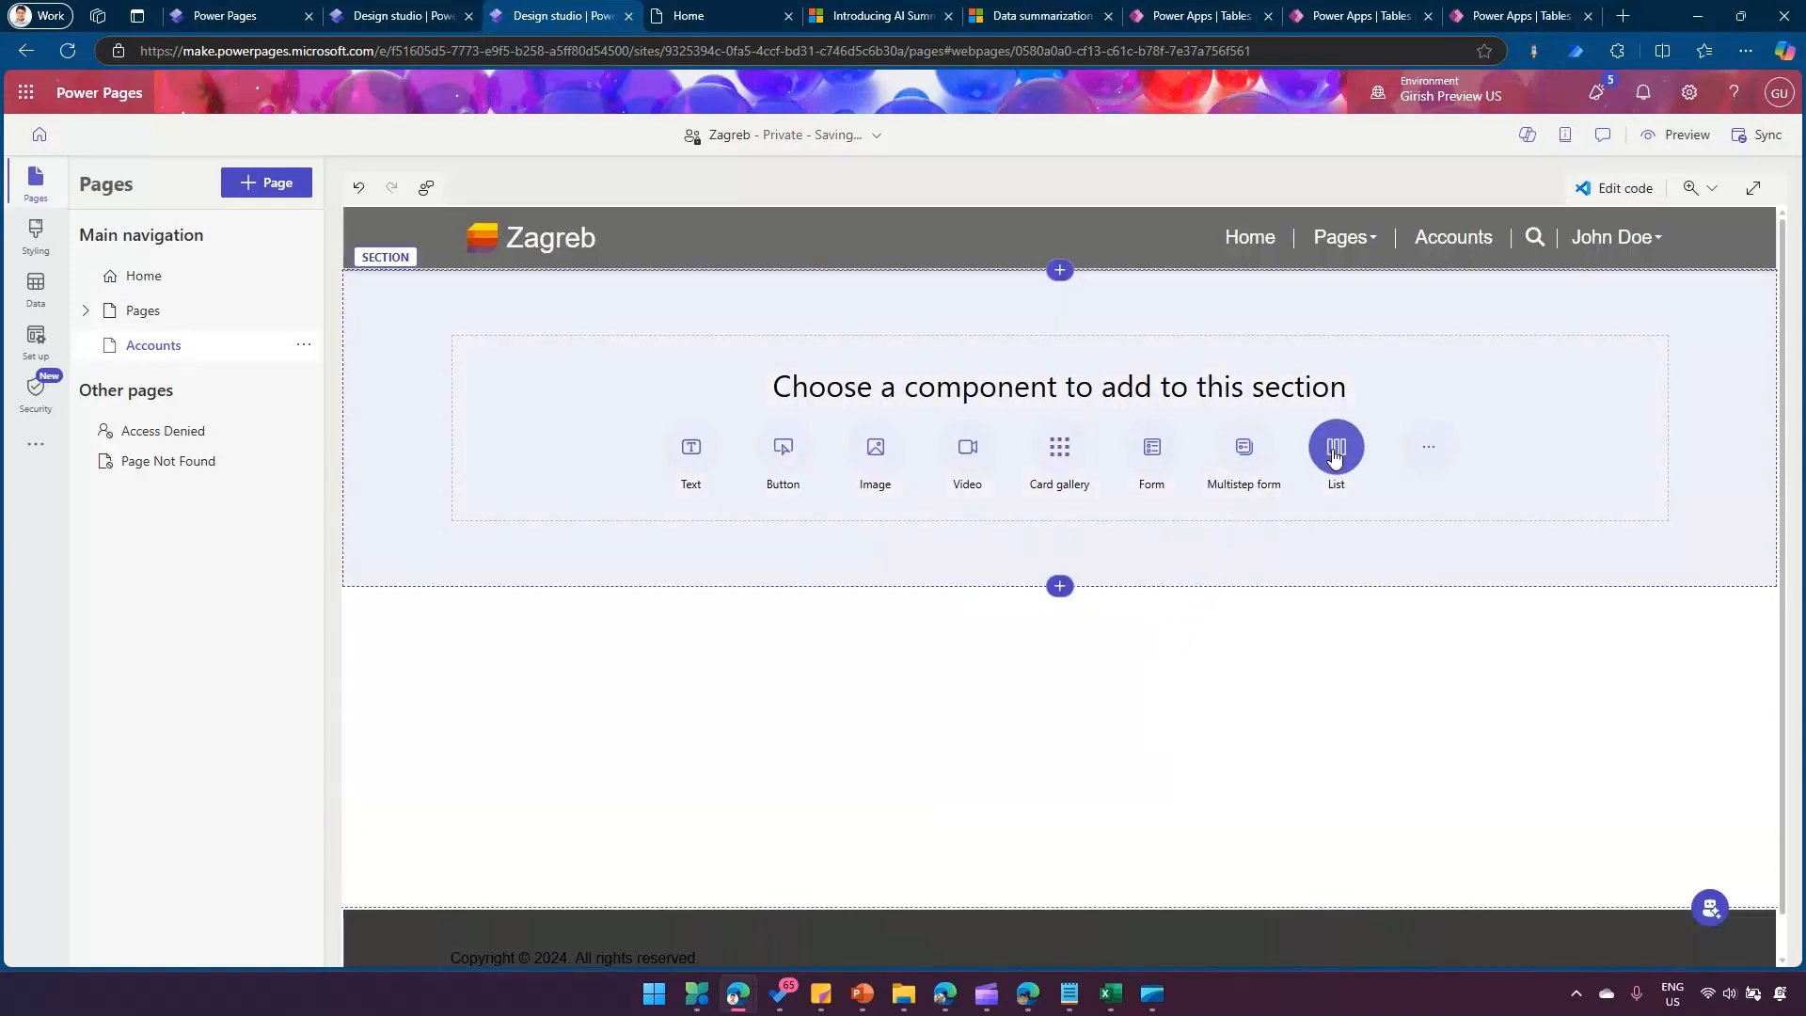
Insert a list component on the Accounts page and create a new list based on the Account table
{"action": "left_click", "coordinate": [1334, 454]}
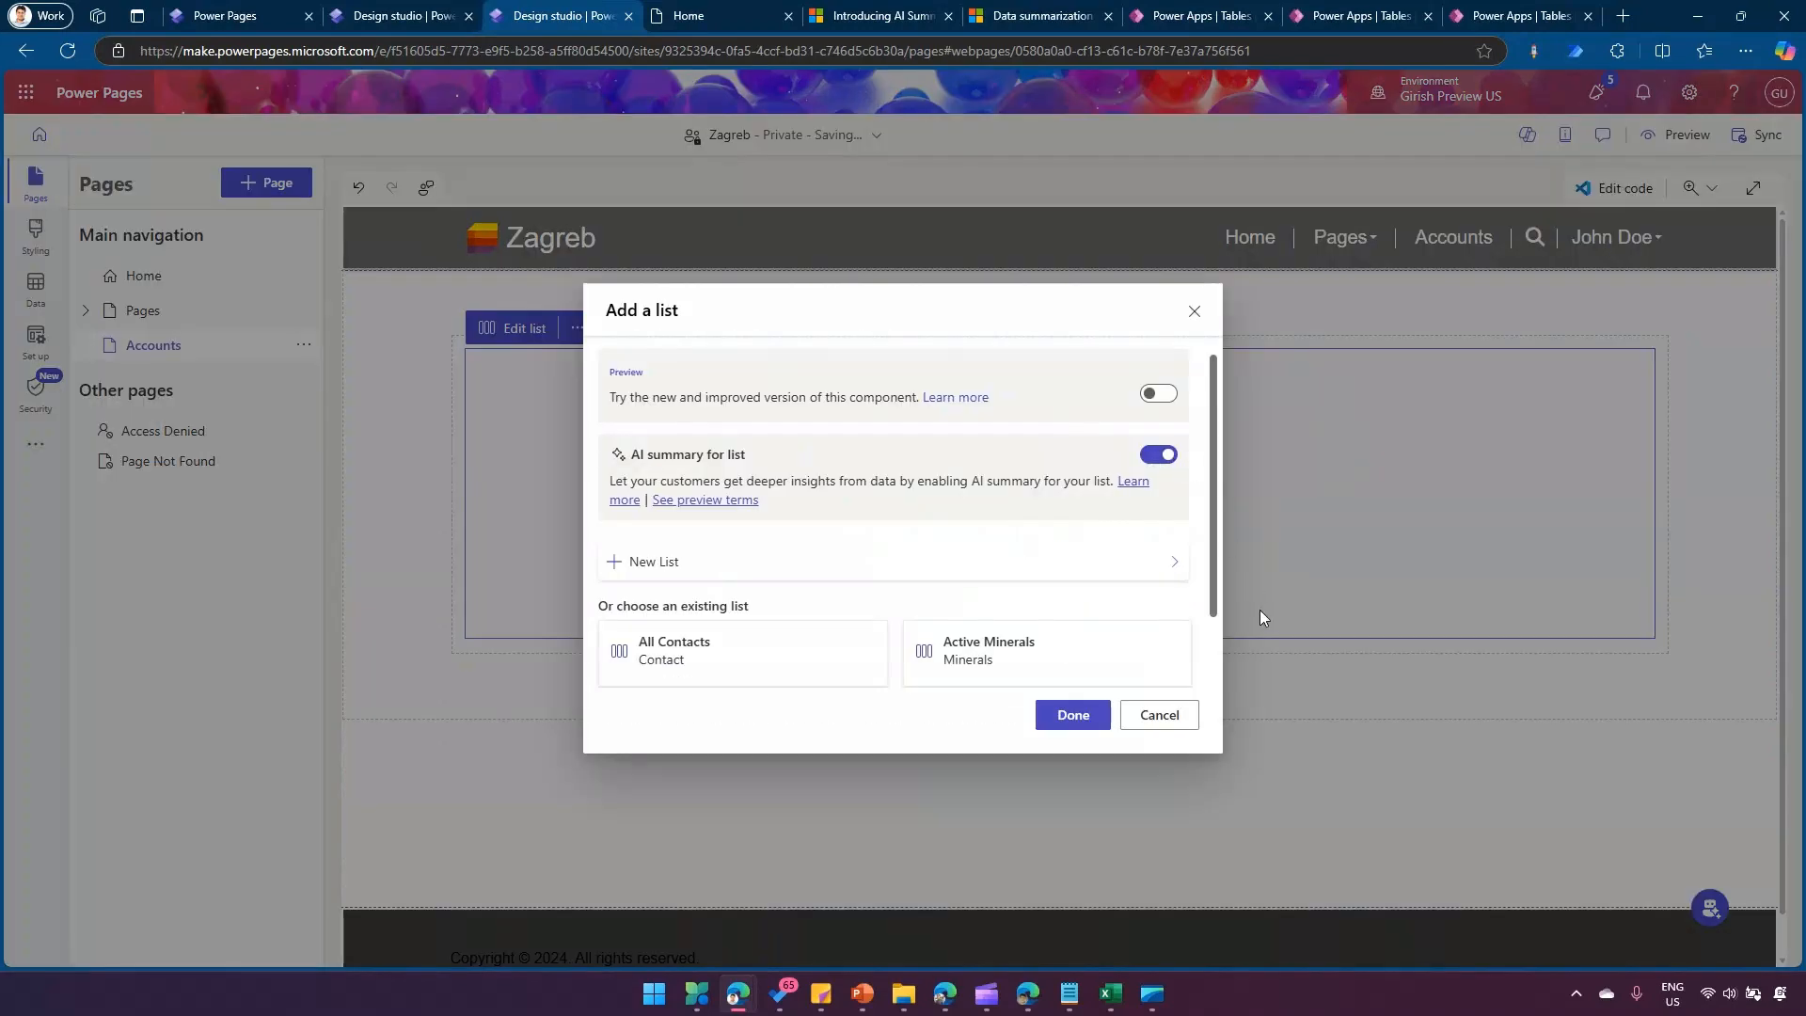
{"action": "mouse_move", "coordinate": [592, 427]}
{"action": "left_mouse_down"}
{"action": "mouse_move", "coordinate": [759, 508]}
{"action": "mouse_move", "coordinate": [1205, 531]}
{"action": "left_mouse_up"}
{"action": "left_click", "coordinate": [835, 656]}
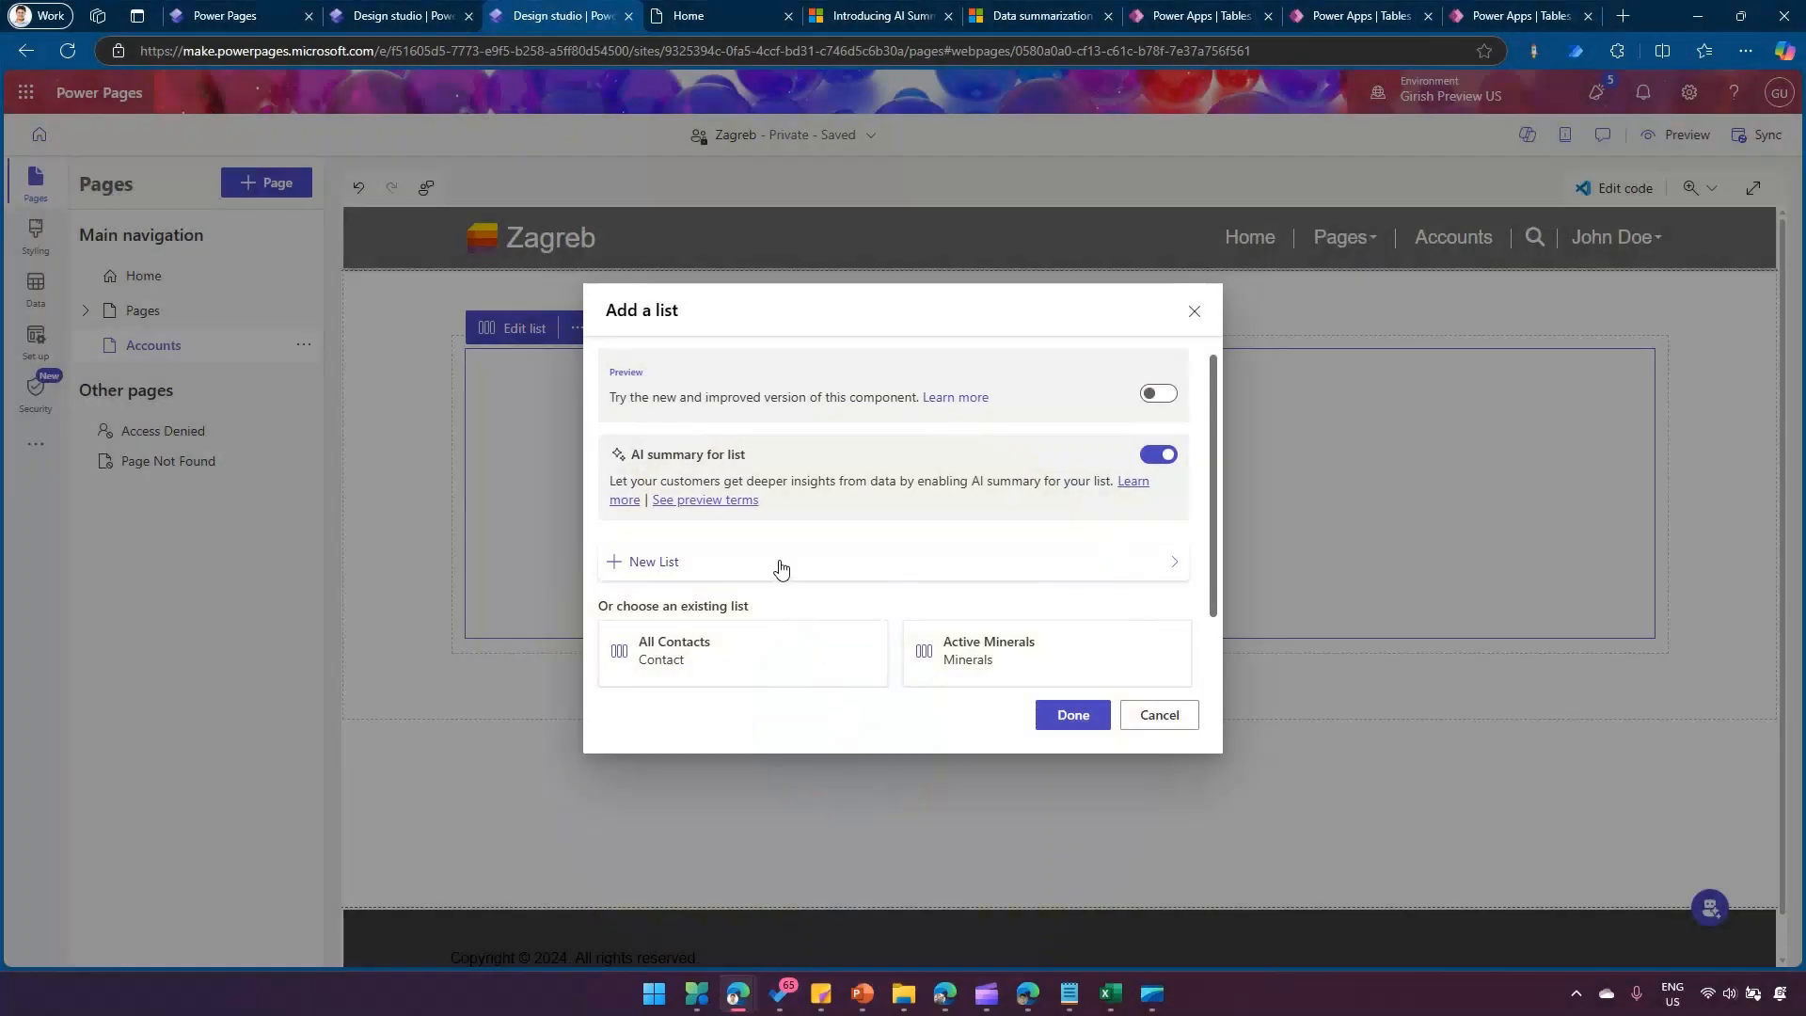
{"action": "left_click", "coordinate": [779, 561]}
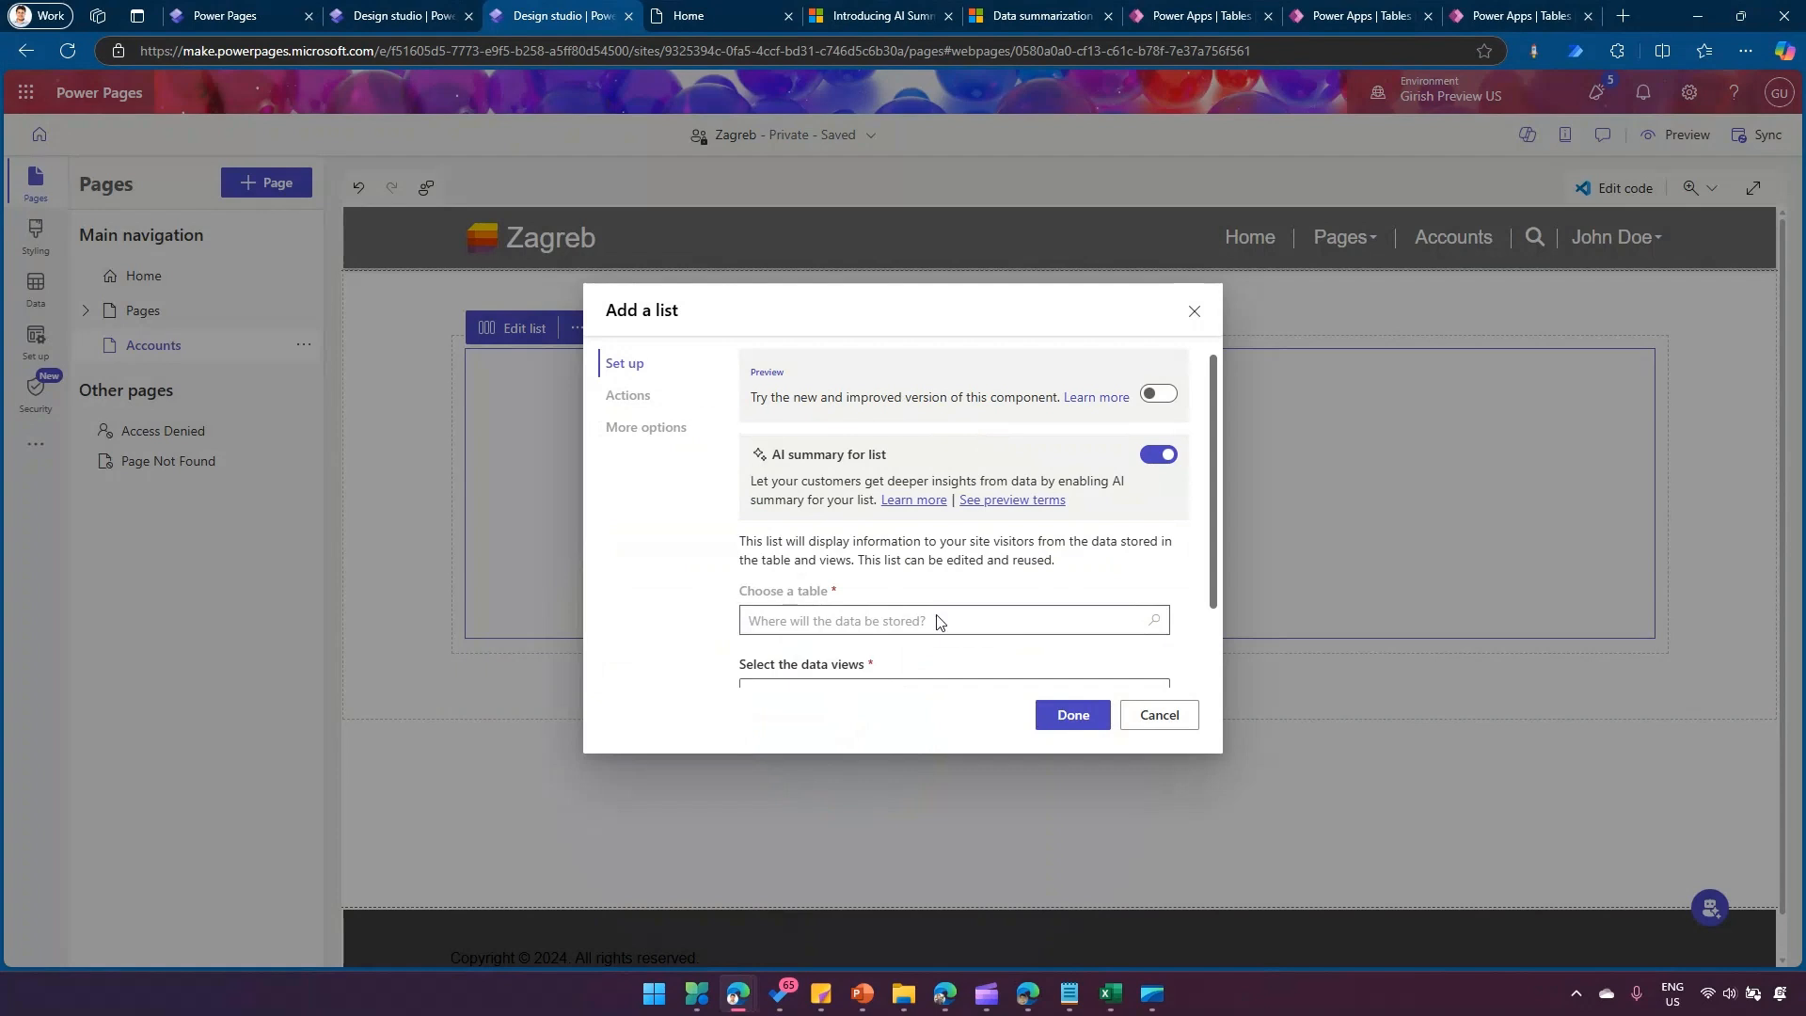
{"action": "scroll", "coordinate": [1140, 621], "scroll_direction": "down", "scroll_amount": 1}
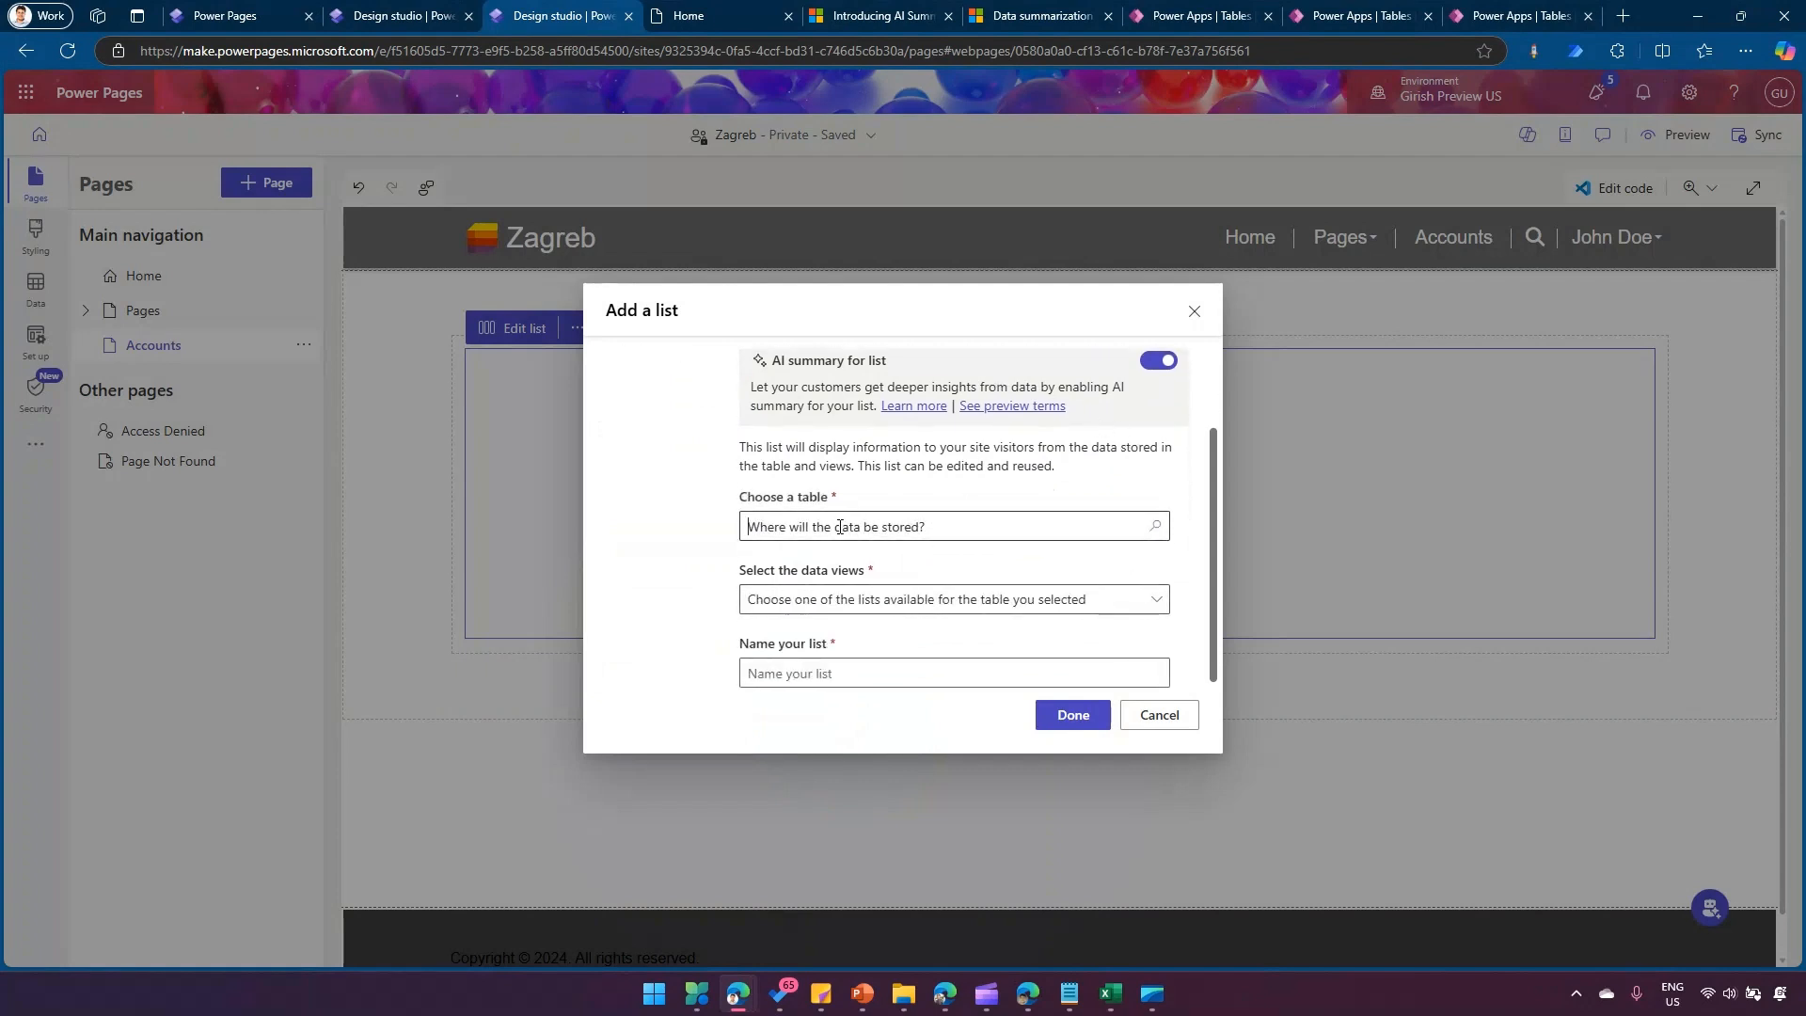
{"action": "type", "text": "accou"}
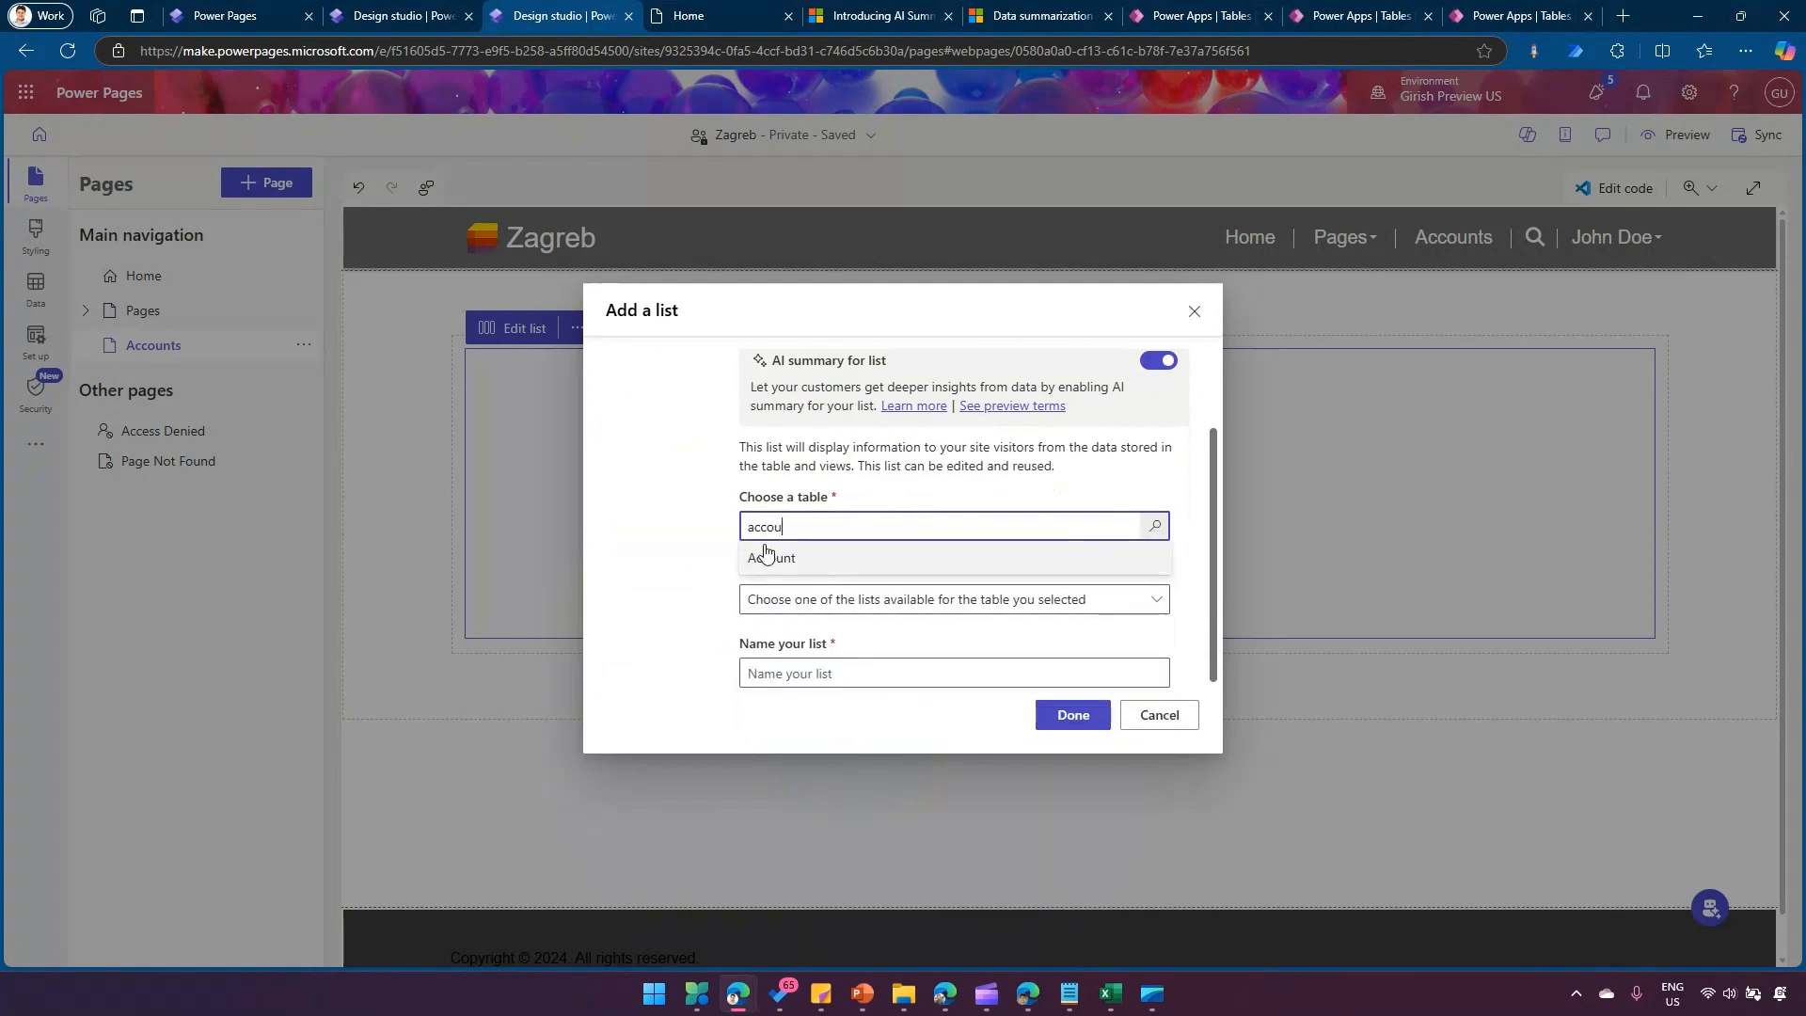
{"action": "left_click", "coordinate": [769, 558]}
Select the All Accounts data view, name the list with the maker's first name followed by "Accounts", and finish adding it
{"action": "left_click", "coordinate": [831, 601]}
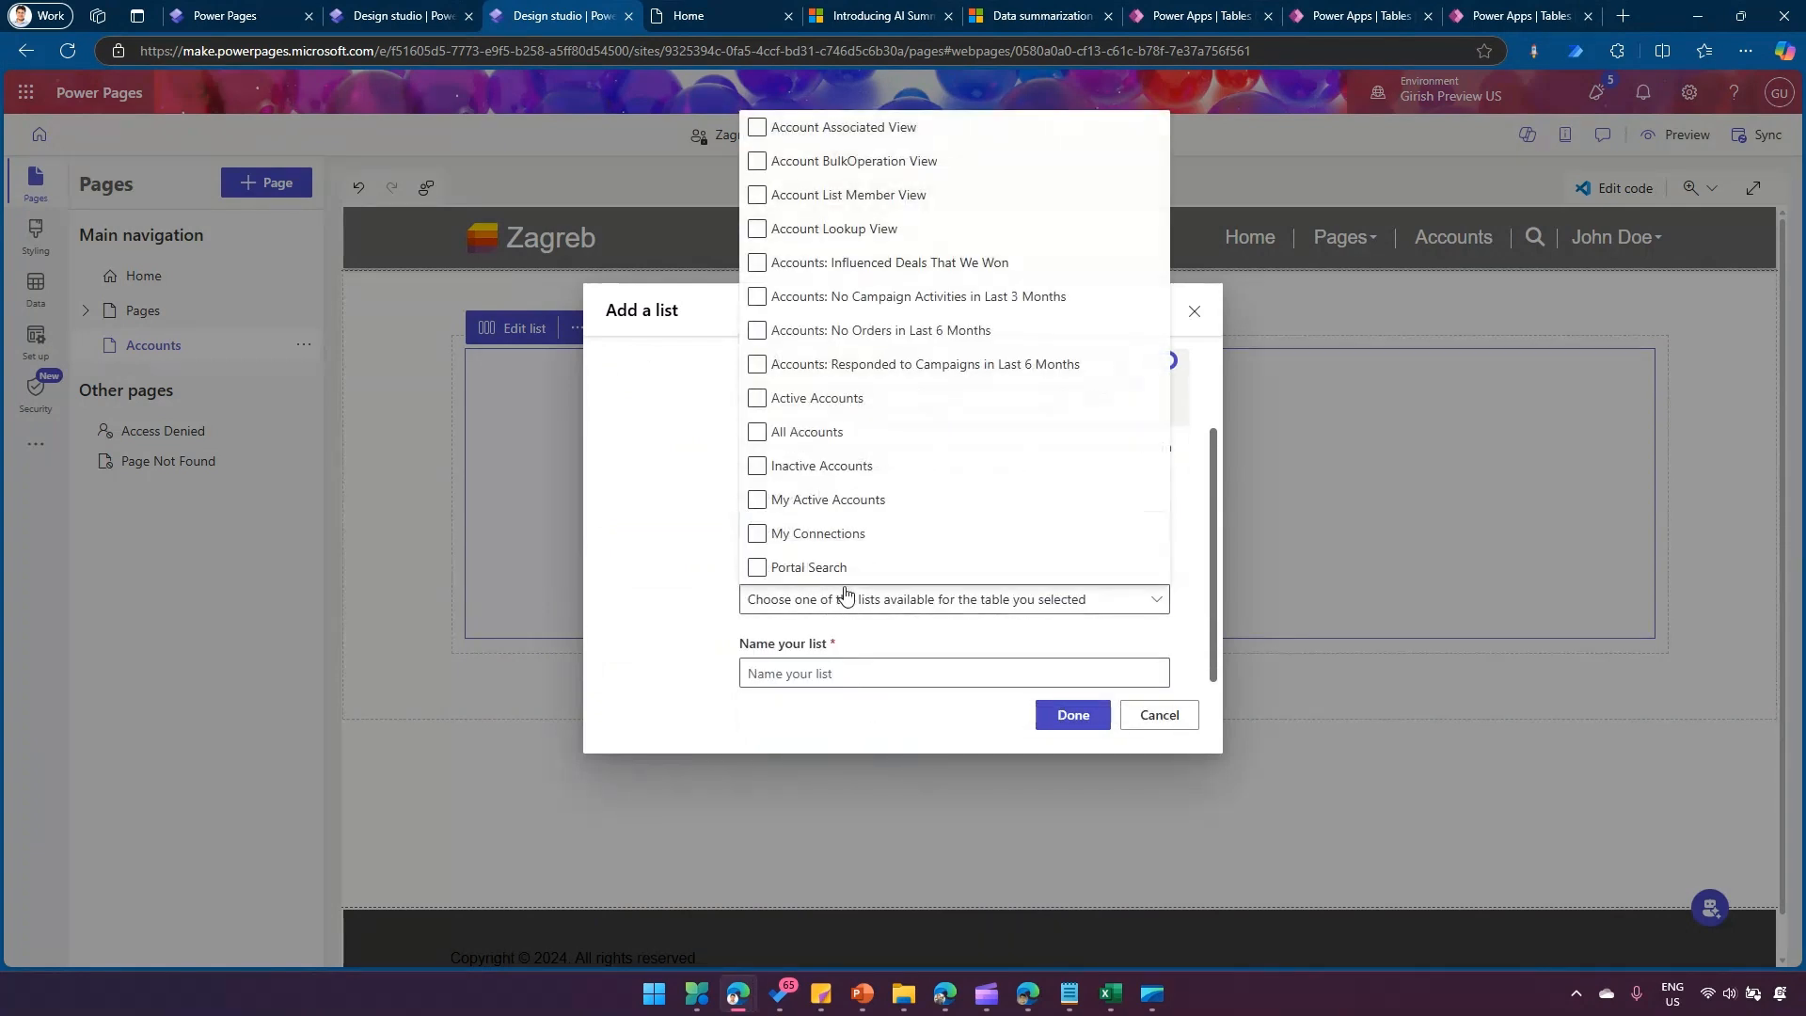
{"action": "left_click", "coordinate": [820, 433]}
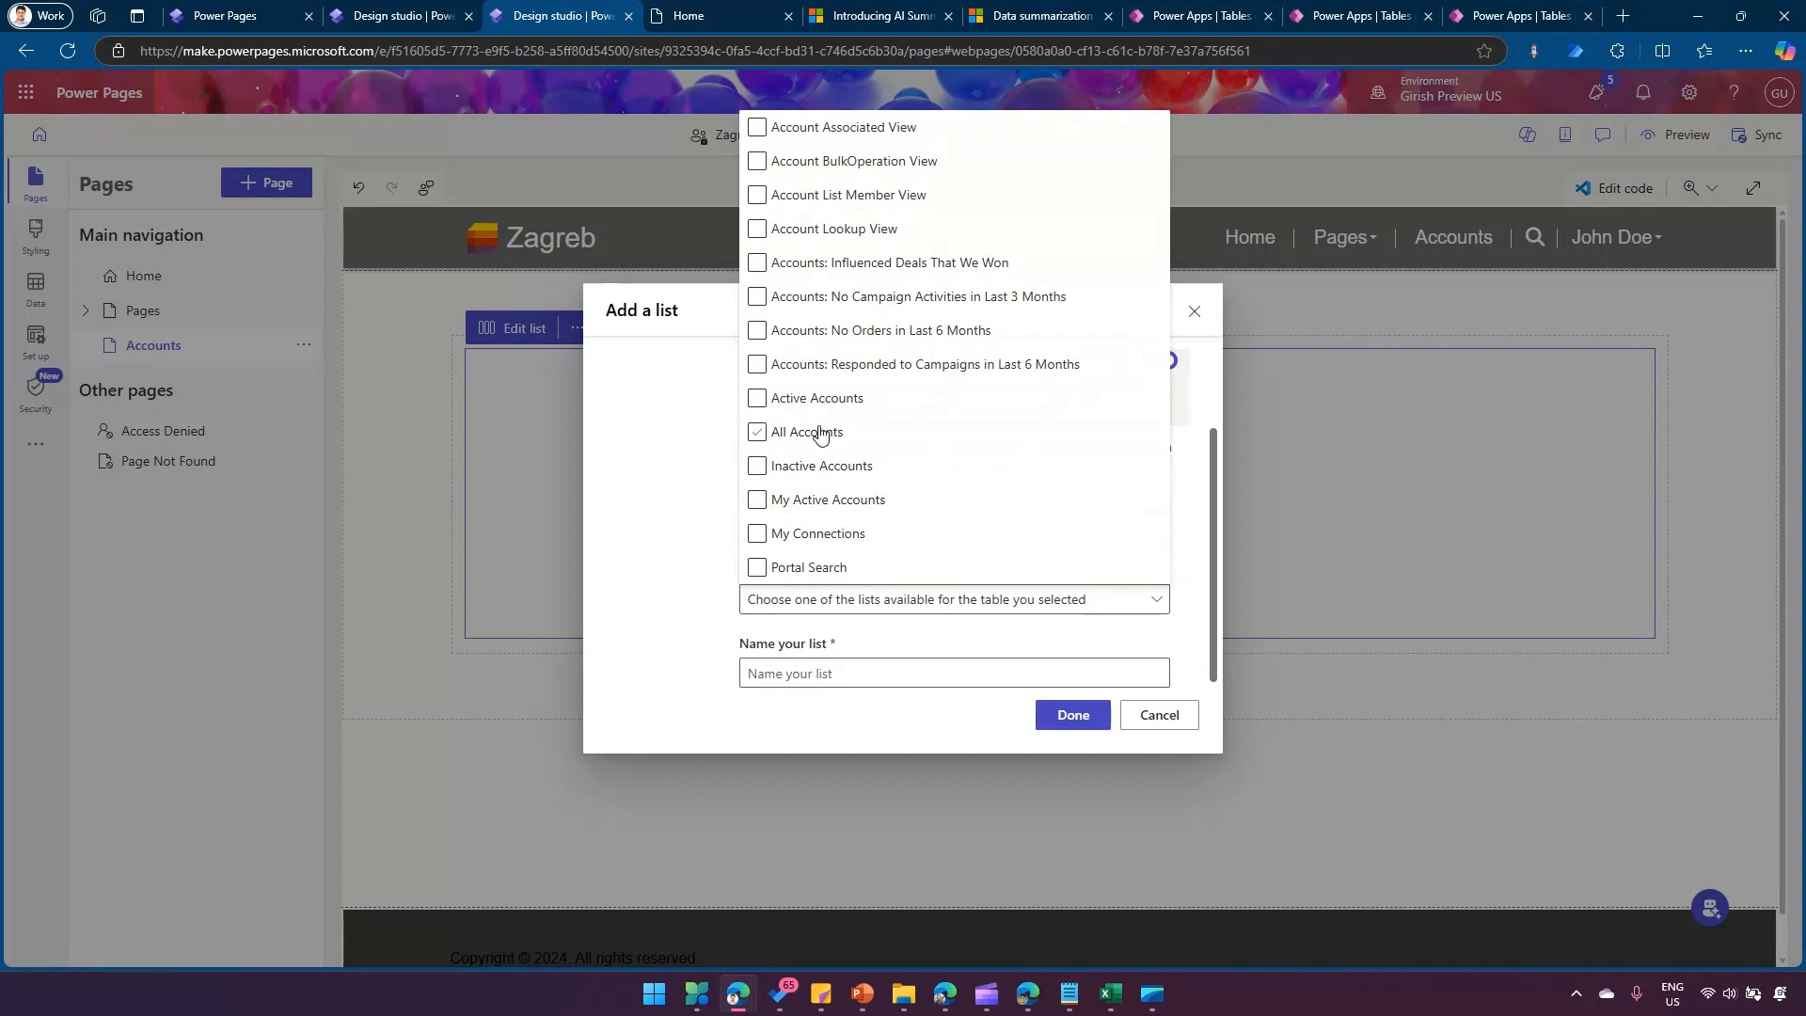
{"action": "left_click", "coordinate": [758, 432]}
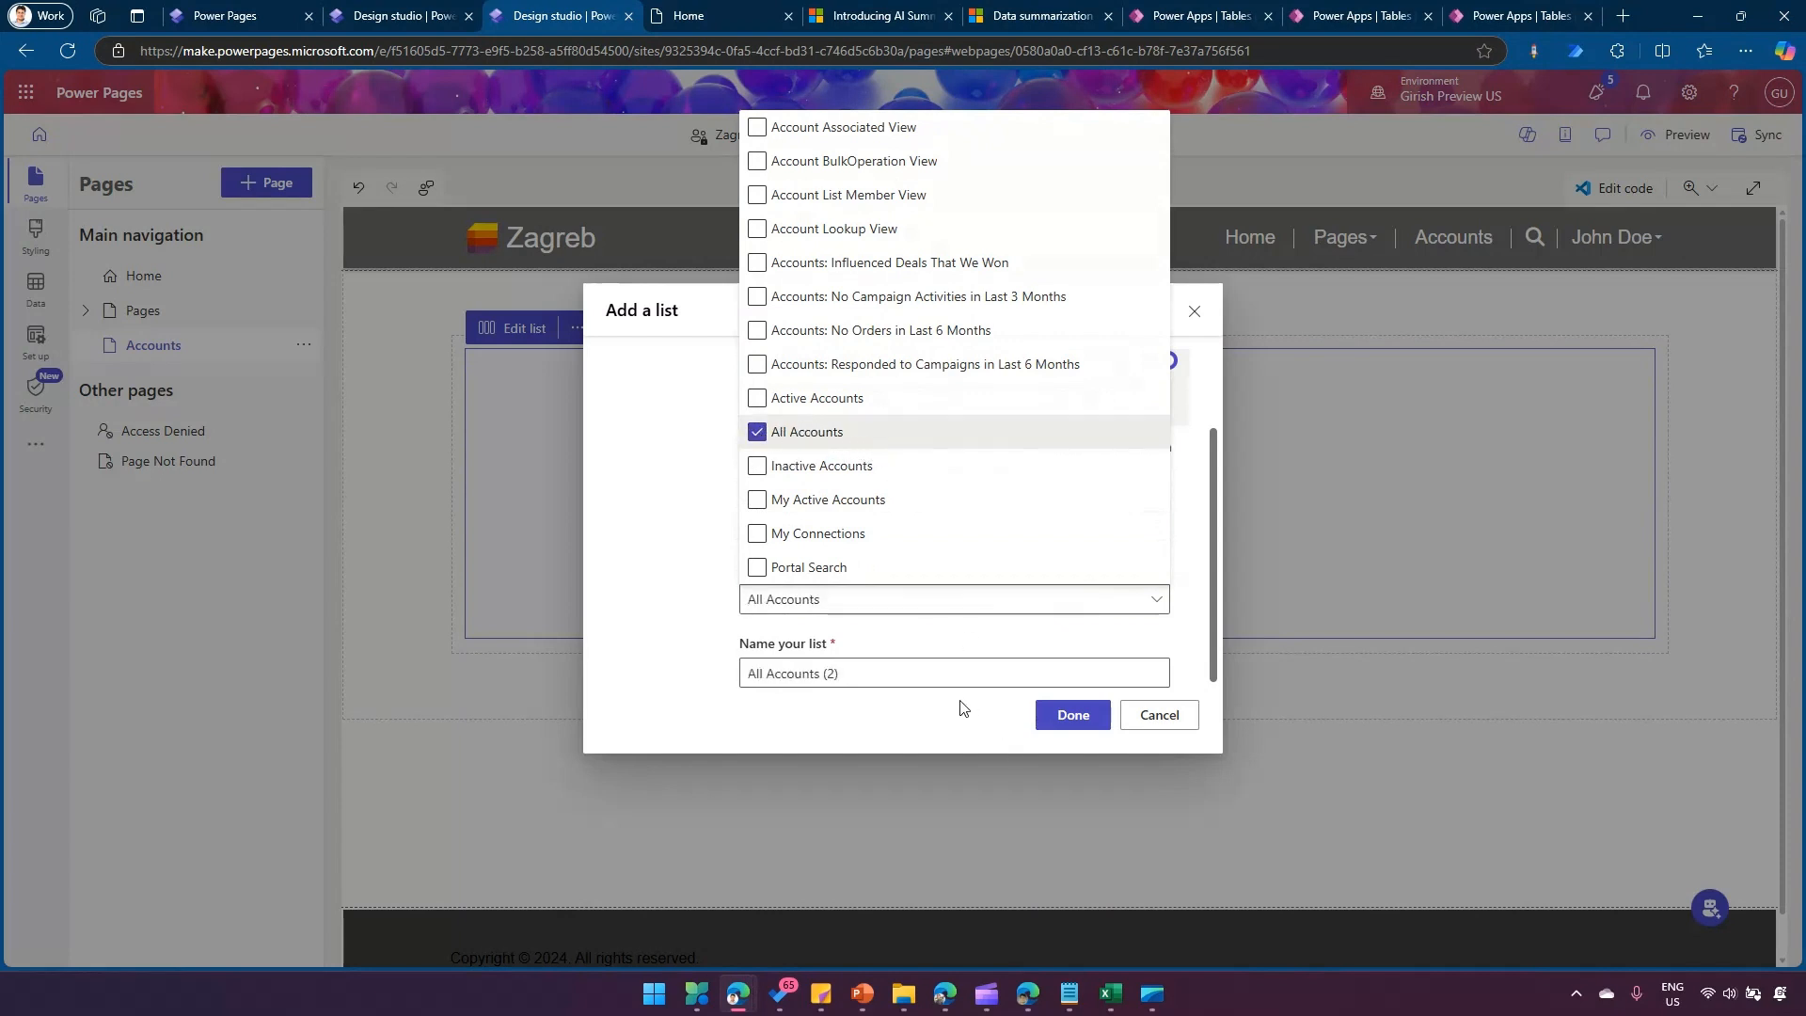
{"action": "left_click", "coordinate": [878, 667]}
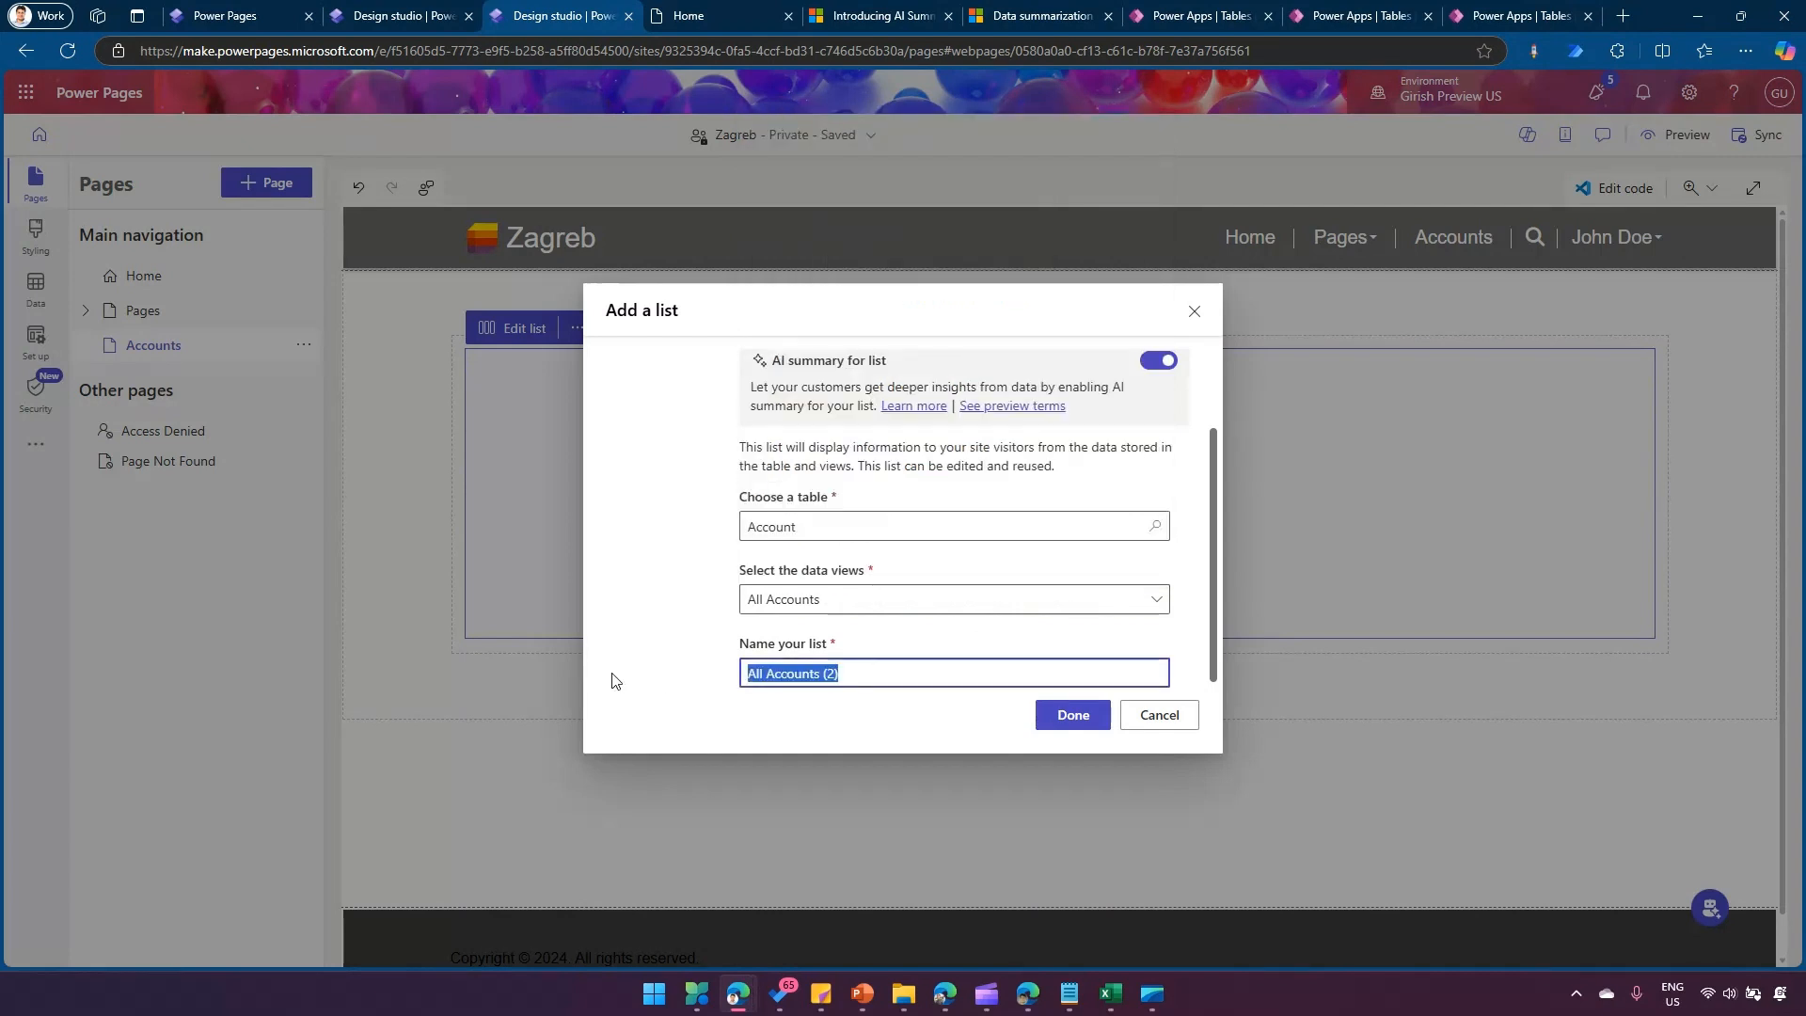
{"action": "type", "text": "Girish"}
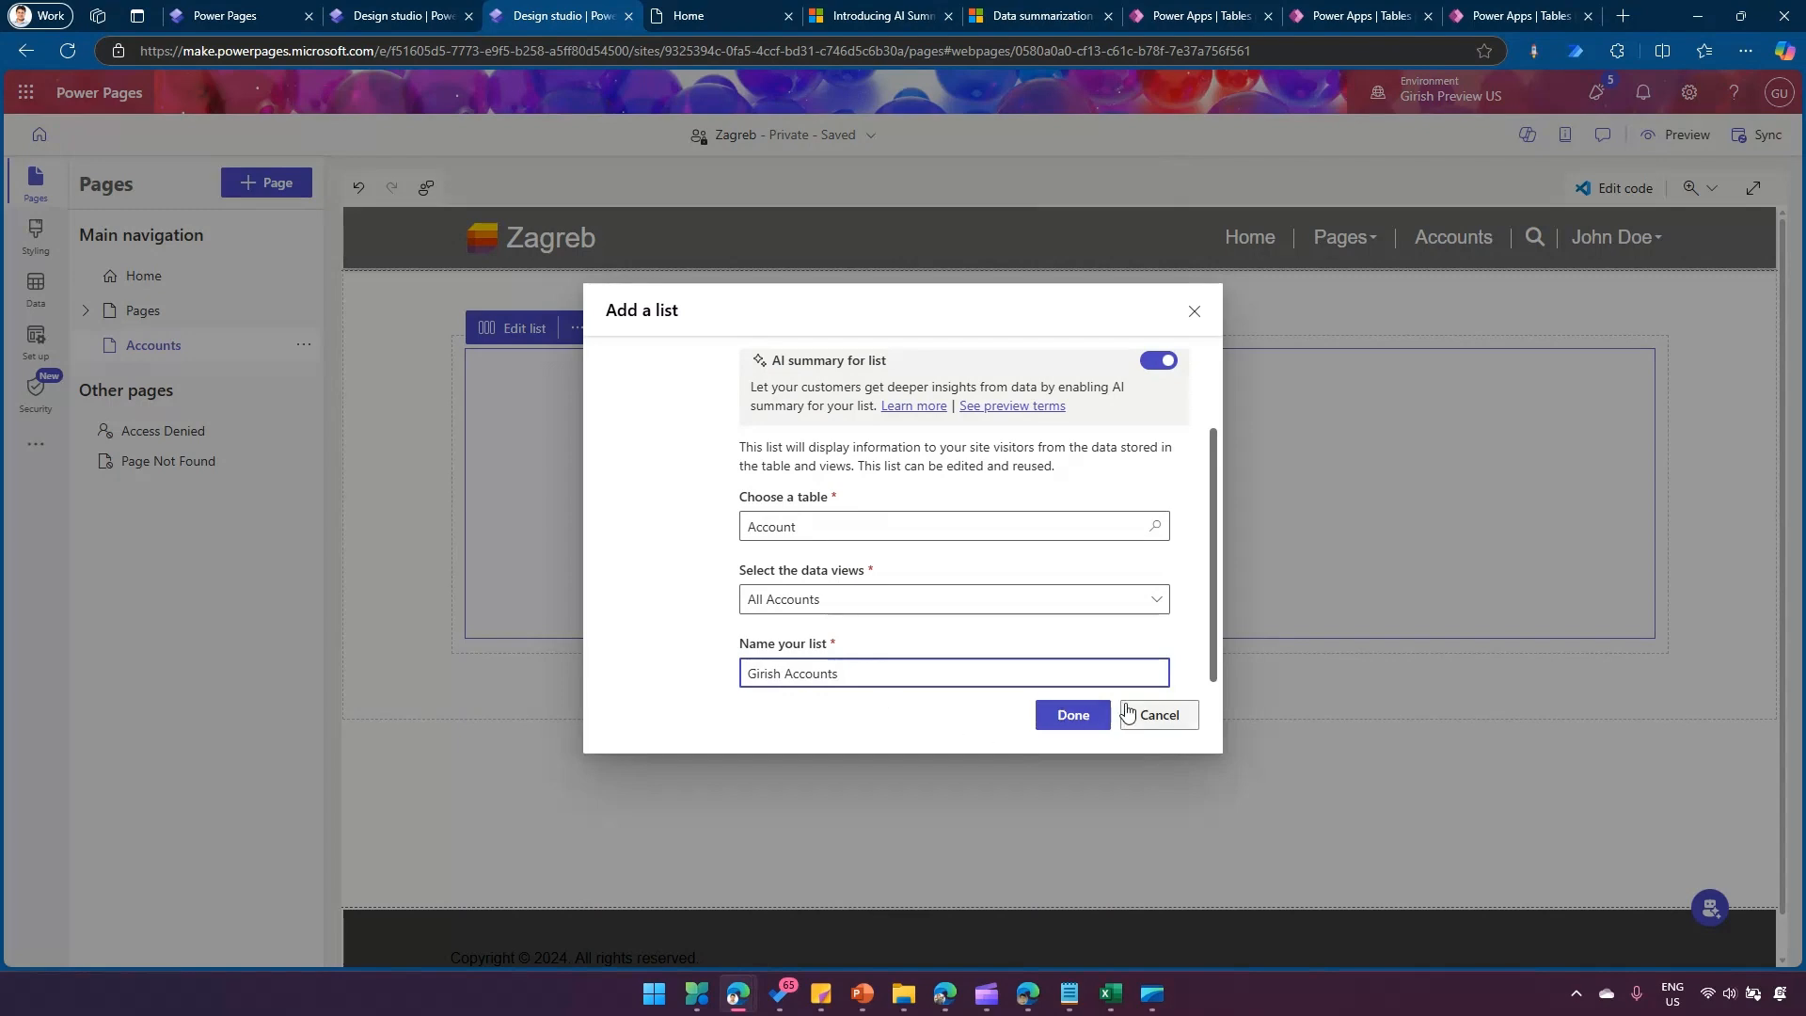
{"action": "left_click", "coordinate": [1068, 718]}
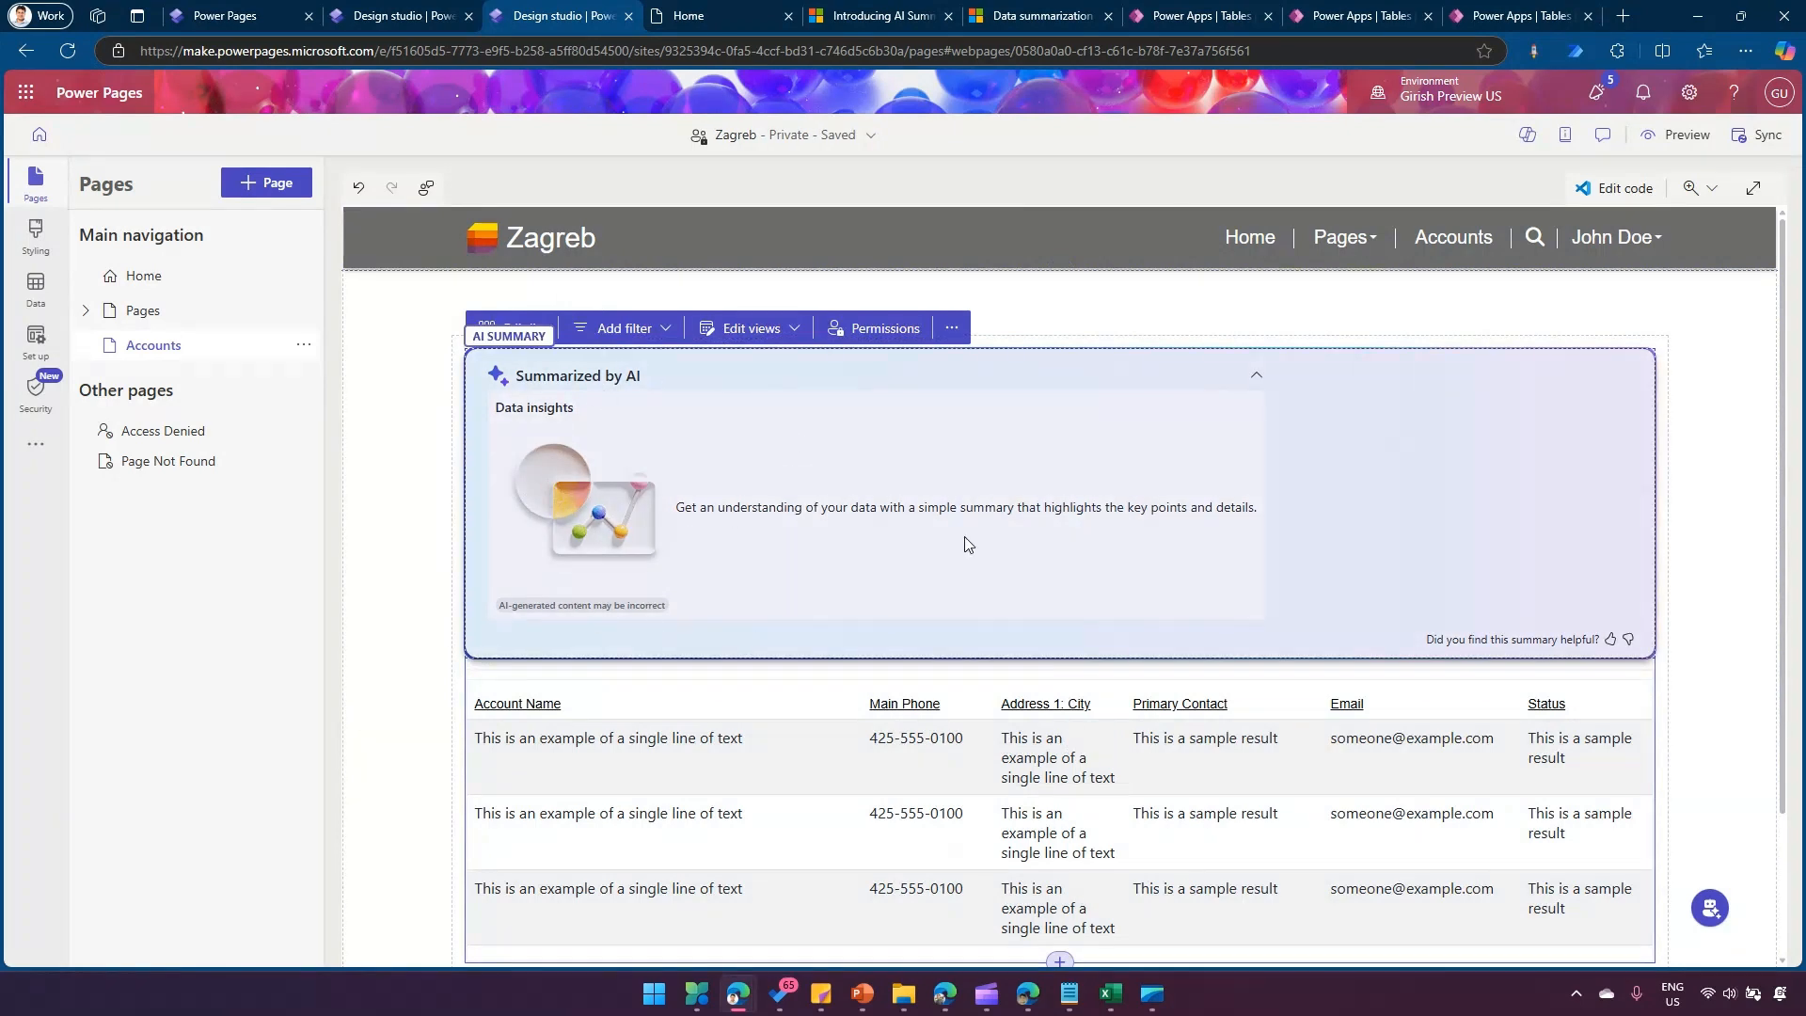
Review the Accounts list's table permissions and the roles available for a new permission, closing without creating one
{"action": "left_click", "coordinate": [895, 329]}
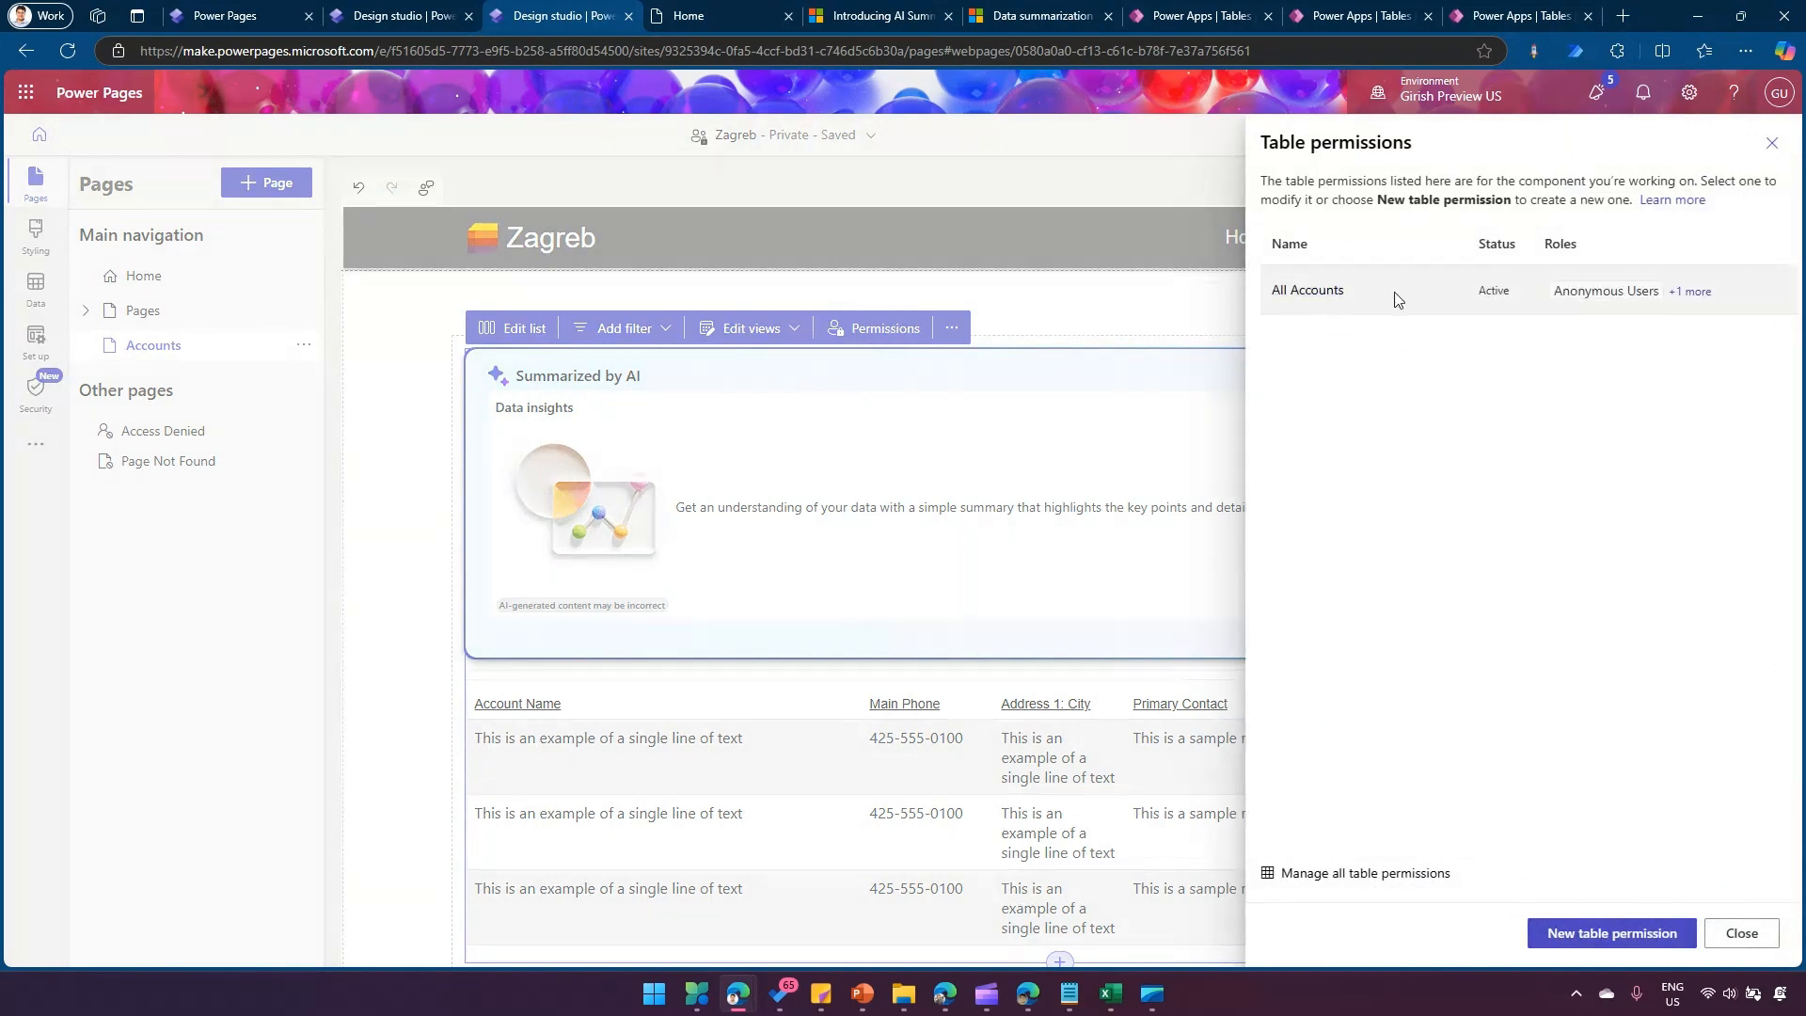
{"action": "left_click", "coordinate": [1606, 933]}
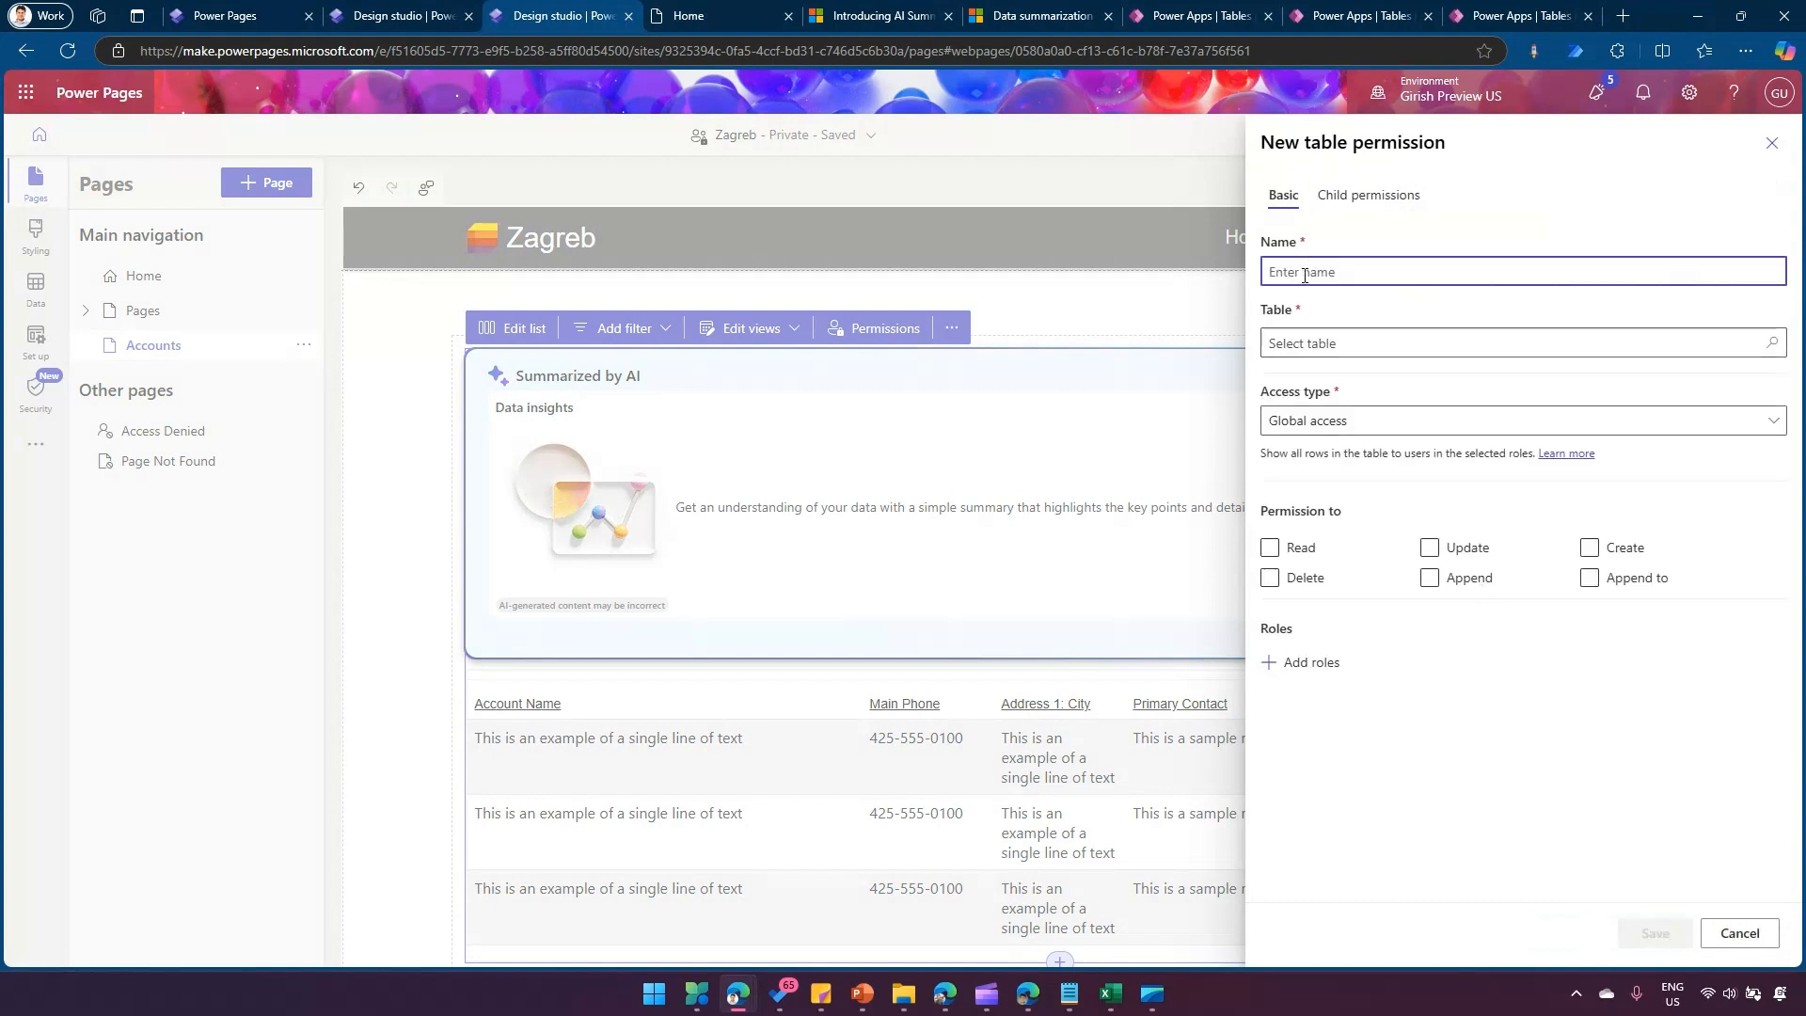
{"action": "left_click", "coordinate": [1270, 663]}
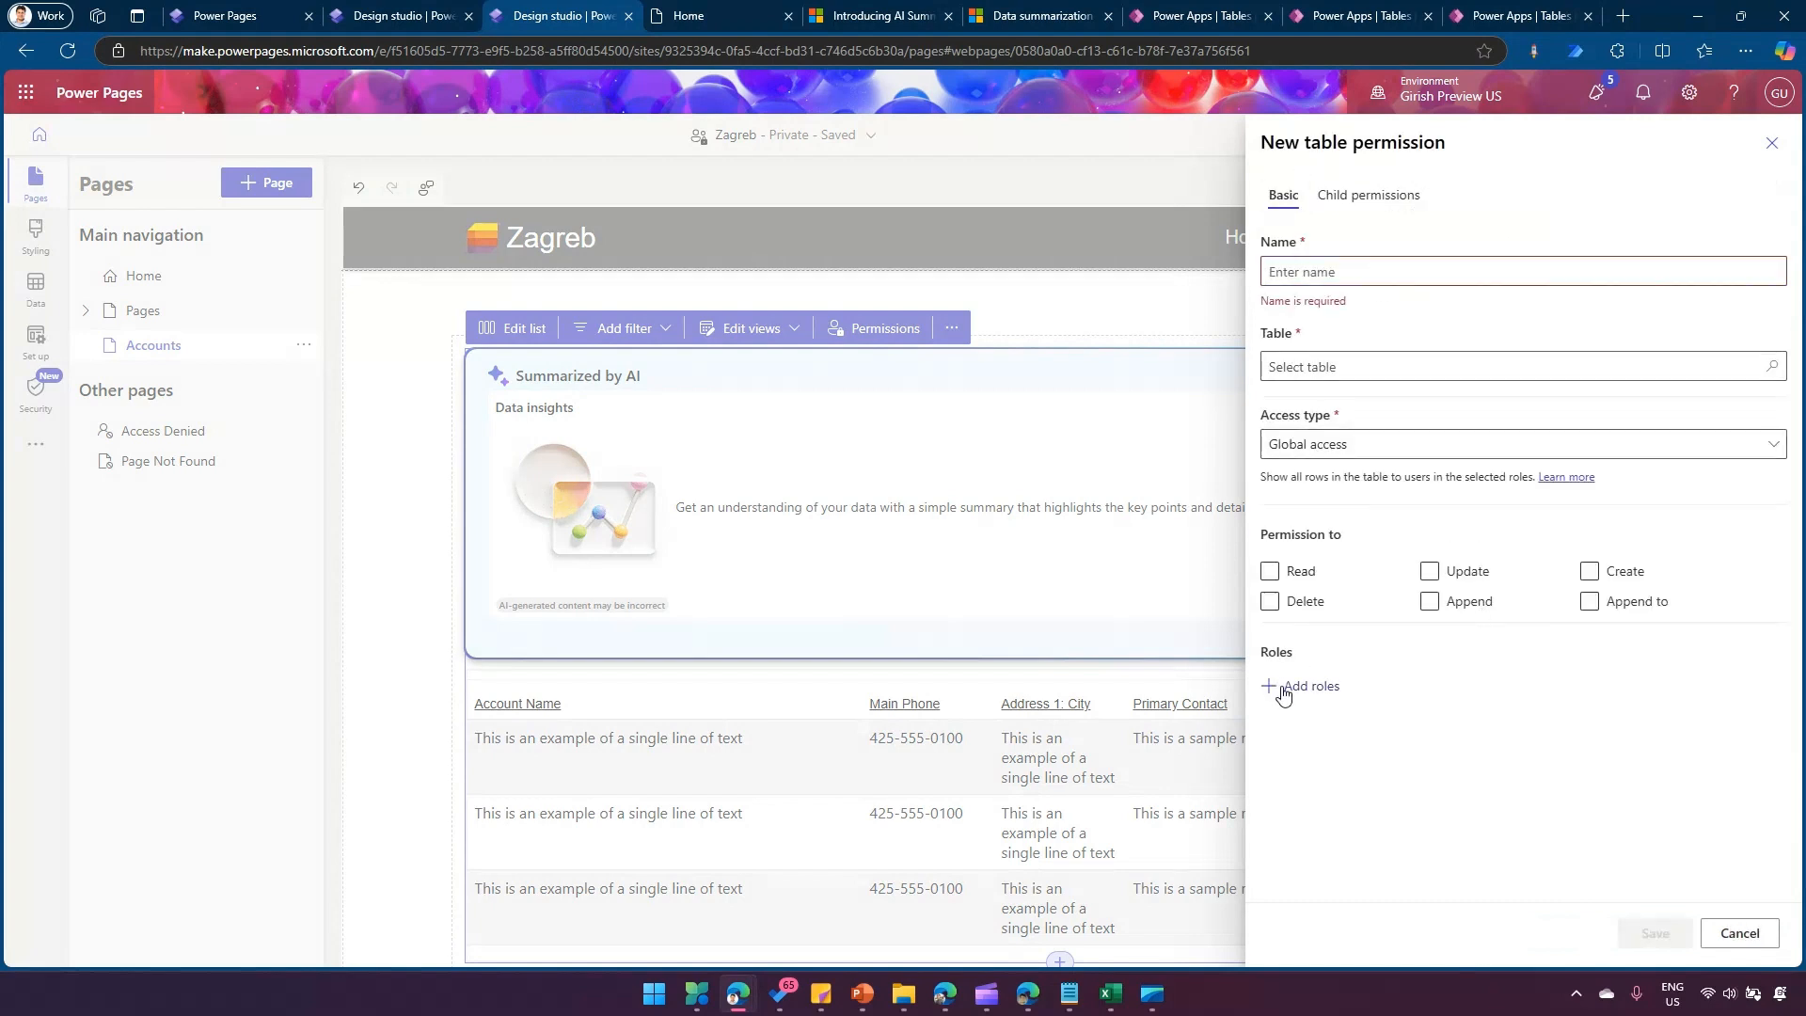
{"action": "left_click", "coordinate": [1275, 686]}
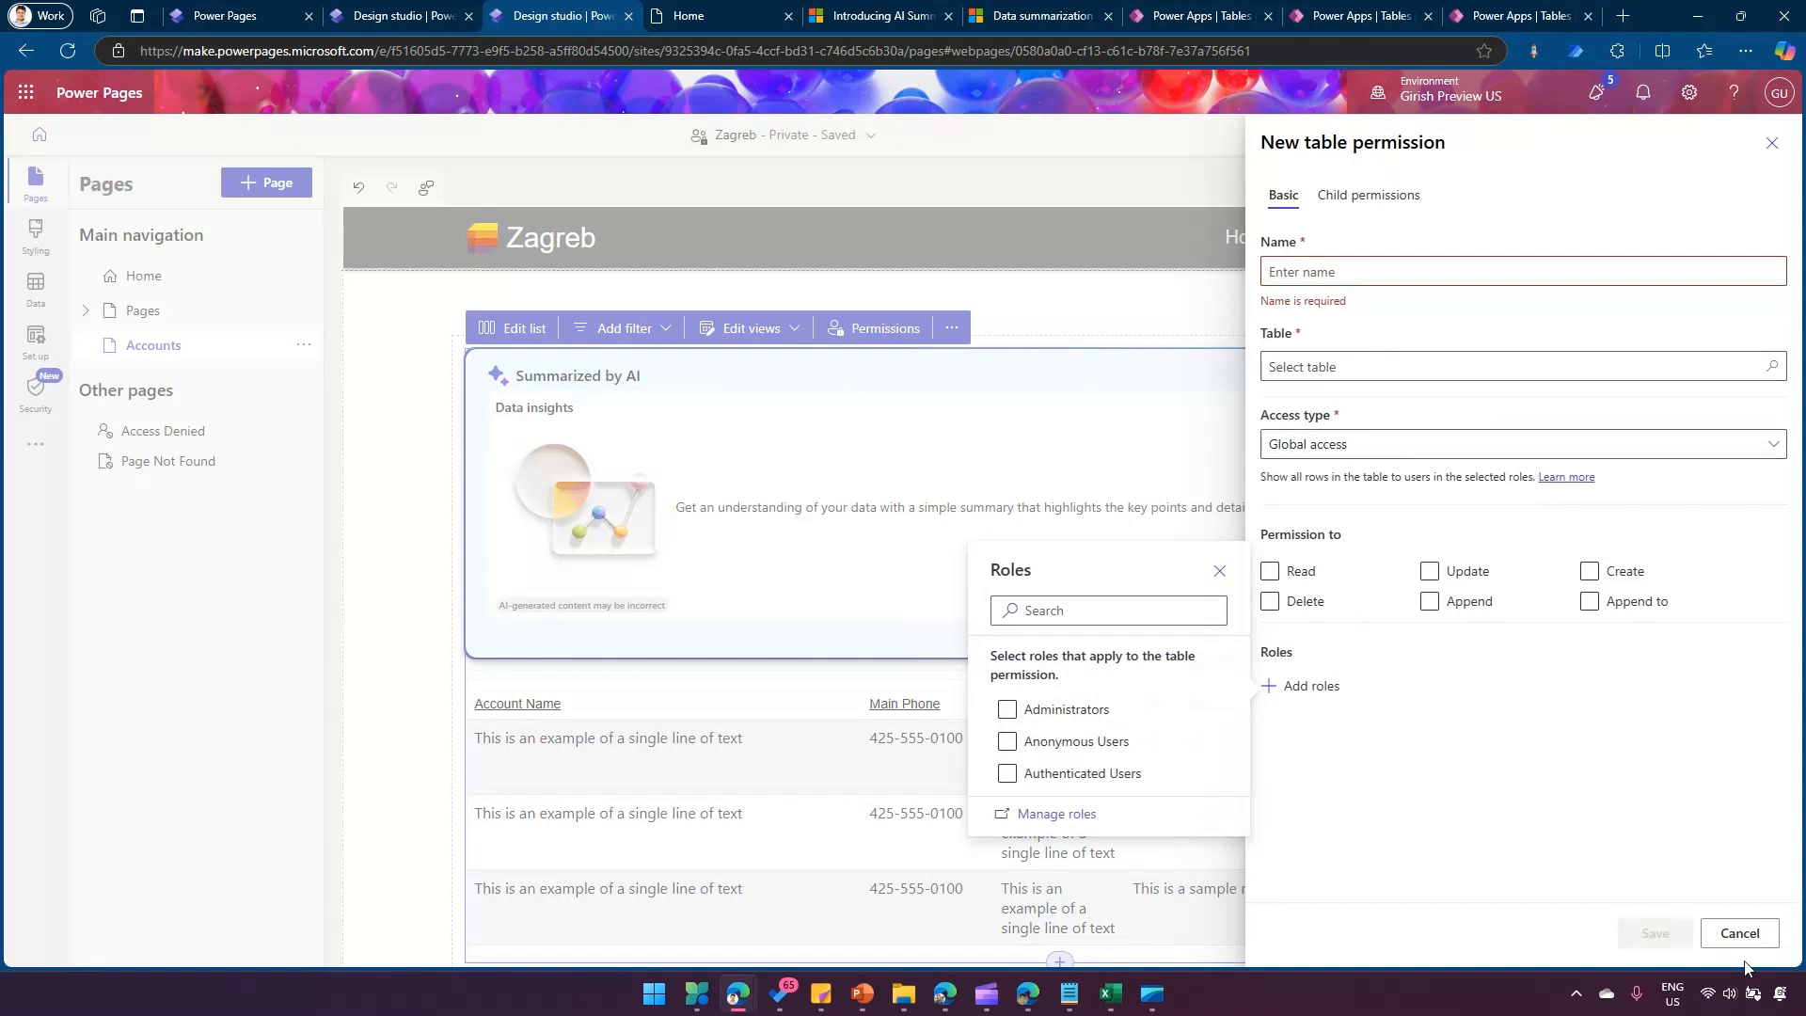
{"action": "left_click", "coordinate": [1739, 932]}
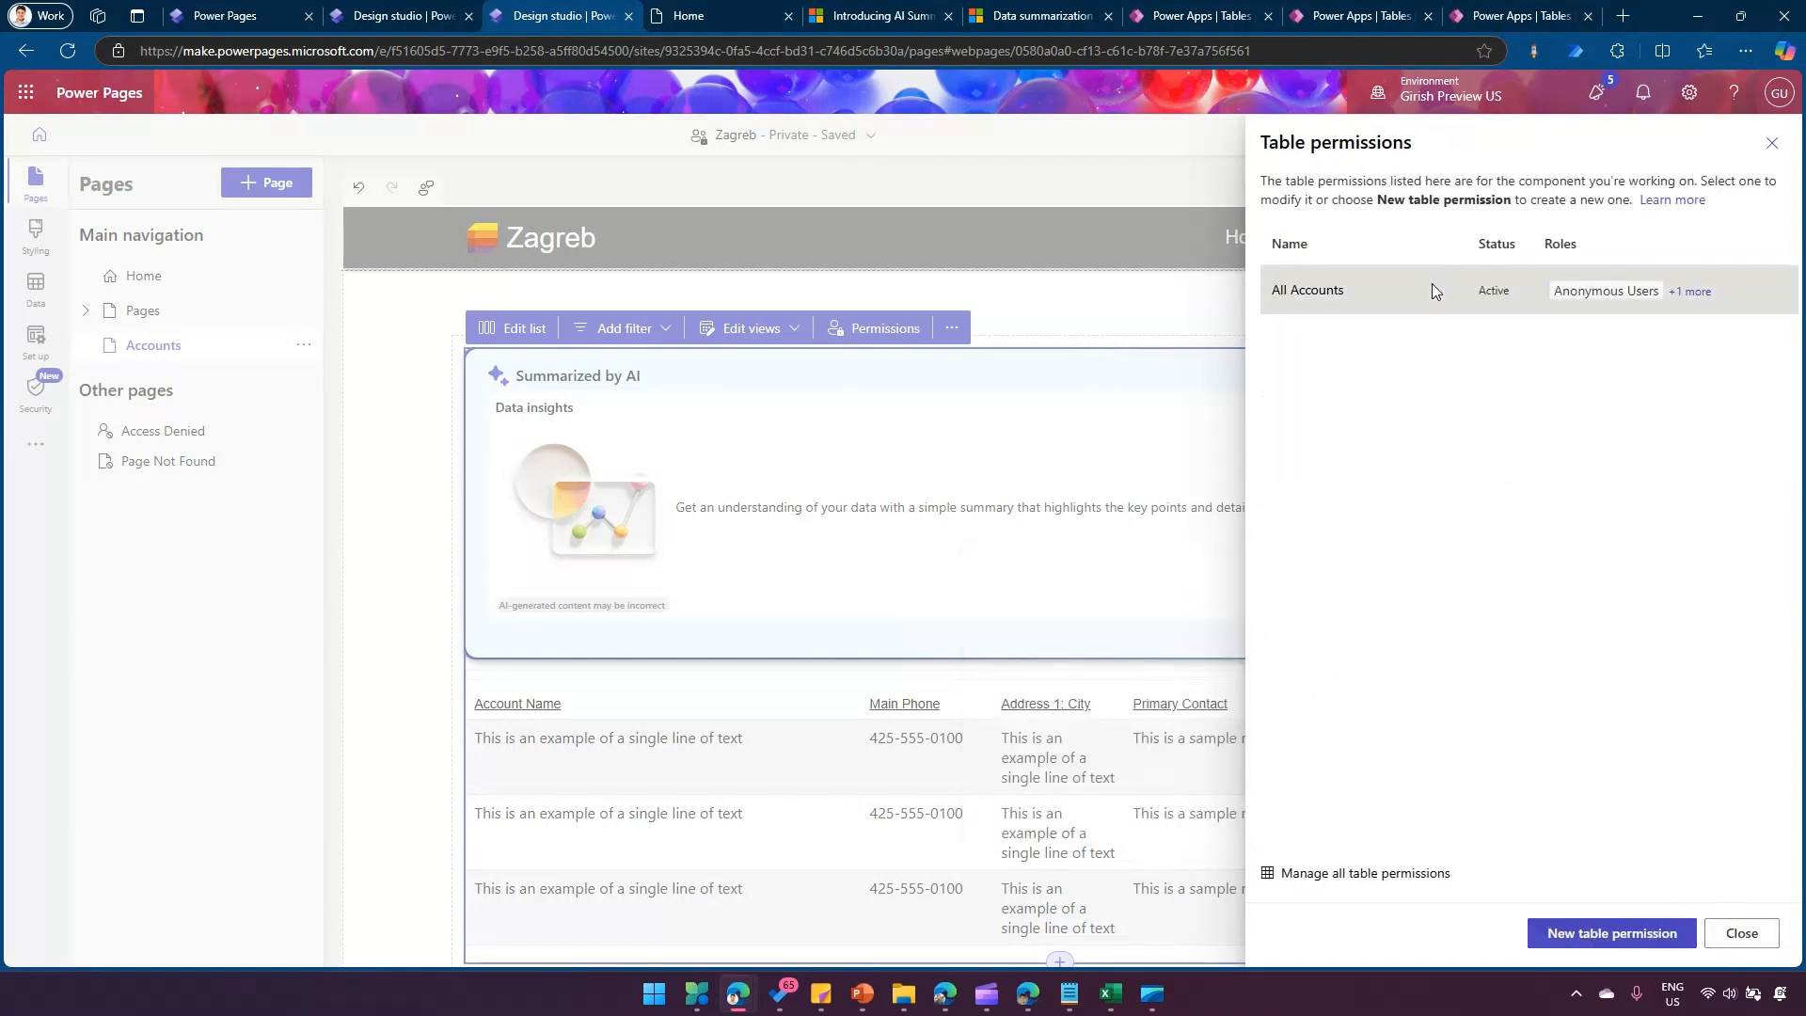
{"action": "left_click", "coordinate": [1731, 932]}
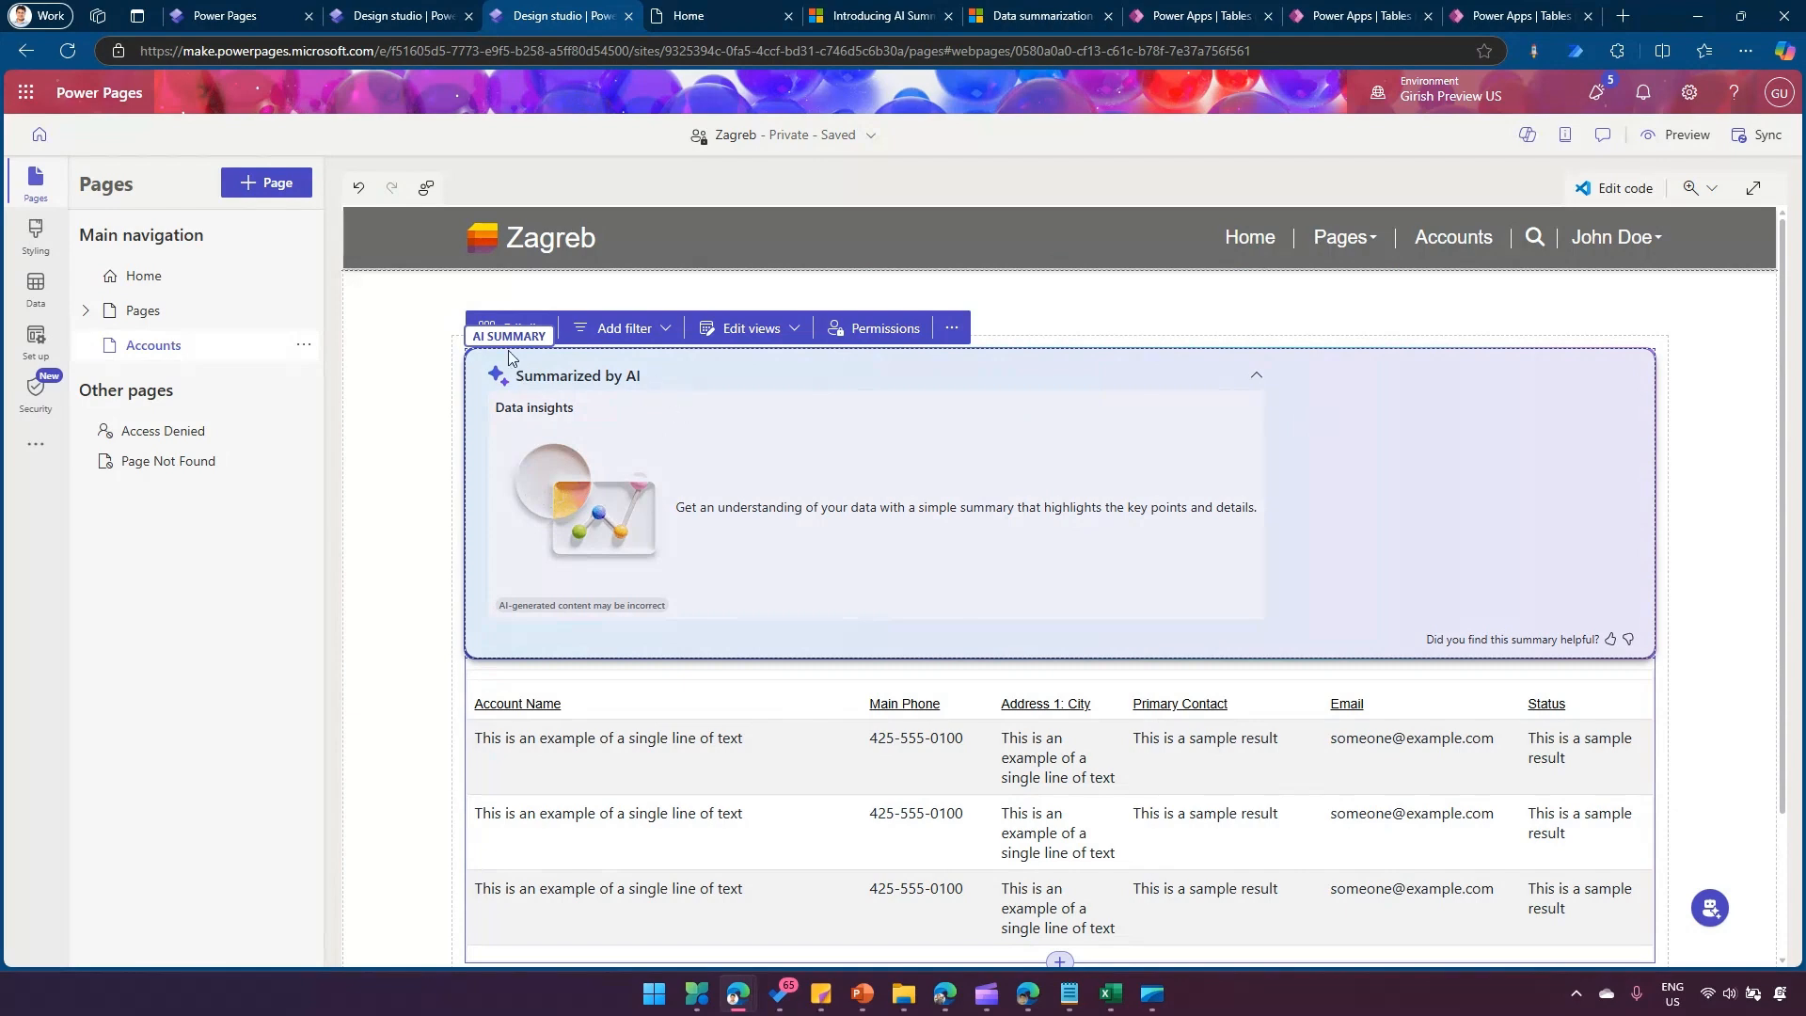
Examine the AI summary component and the list placeholder below it on the Accounts page
{"action": "left_click", "coordinate": [1259, 382]}
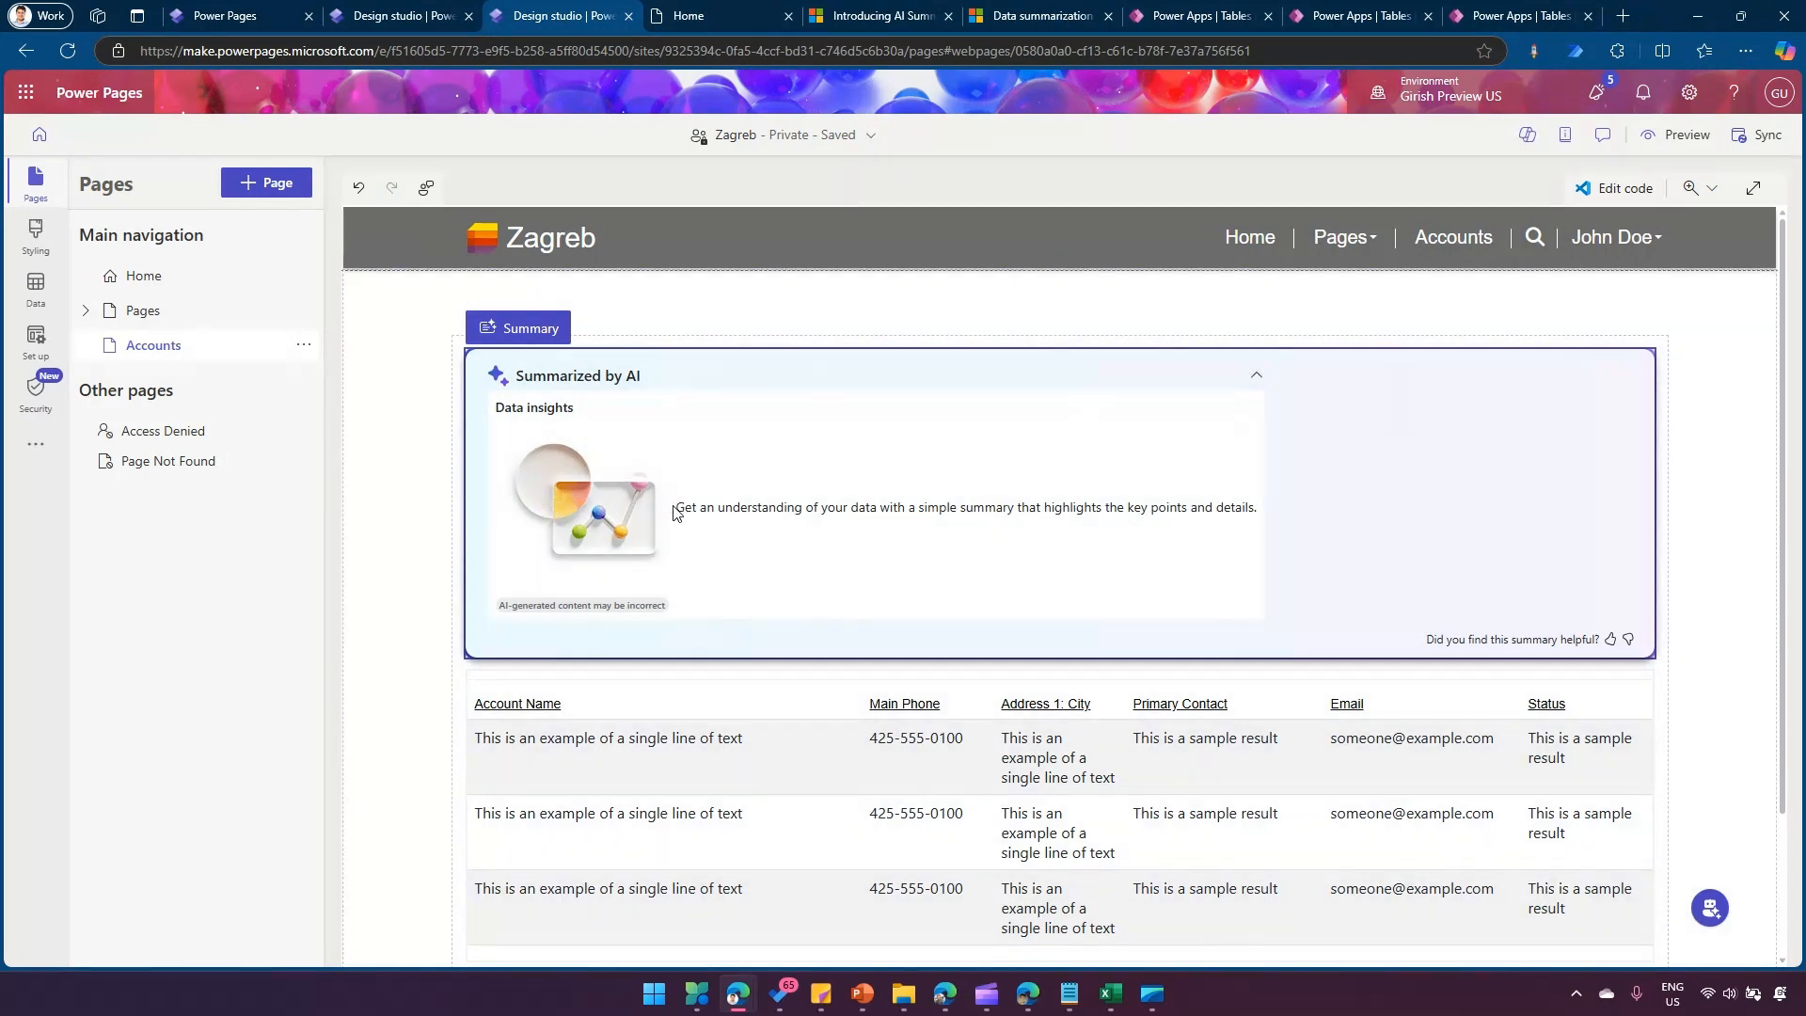
{"action": "left_click_drag", "start_coordinate": [673, 507], "coordinate": [1246, 513]}
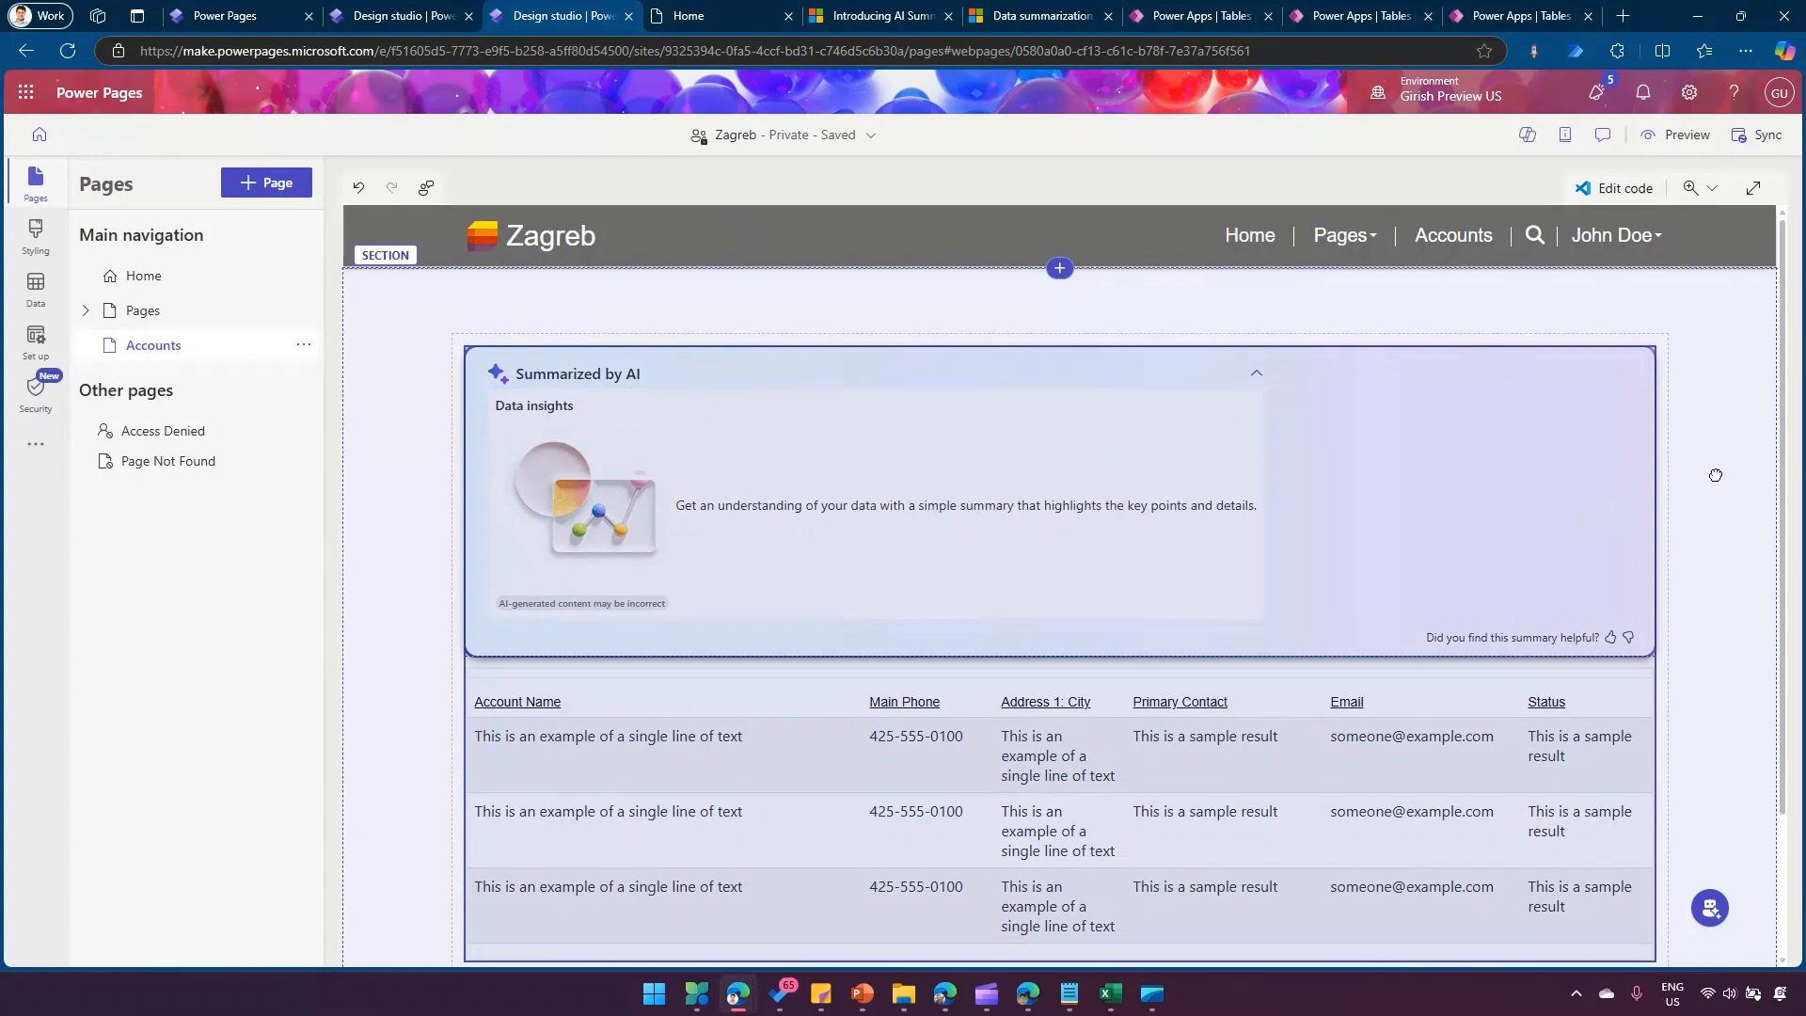
{"action": "scroll", "coordinate": [1710, 483], "scroll_direction": "down", "scroll_amount": 2}
{"action": "scroll", "coordinate": [1710, 483], "scroll_direction": "up", "scroll_amount": 2}
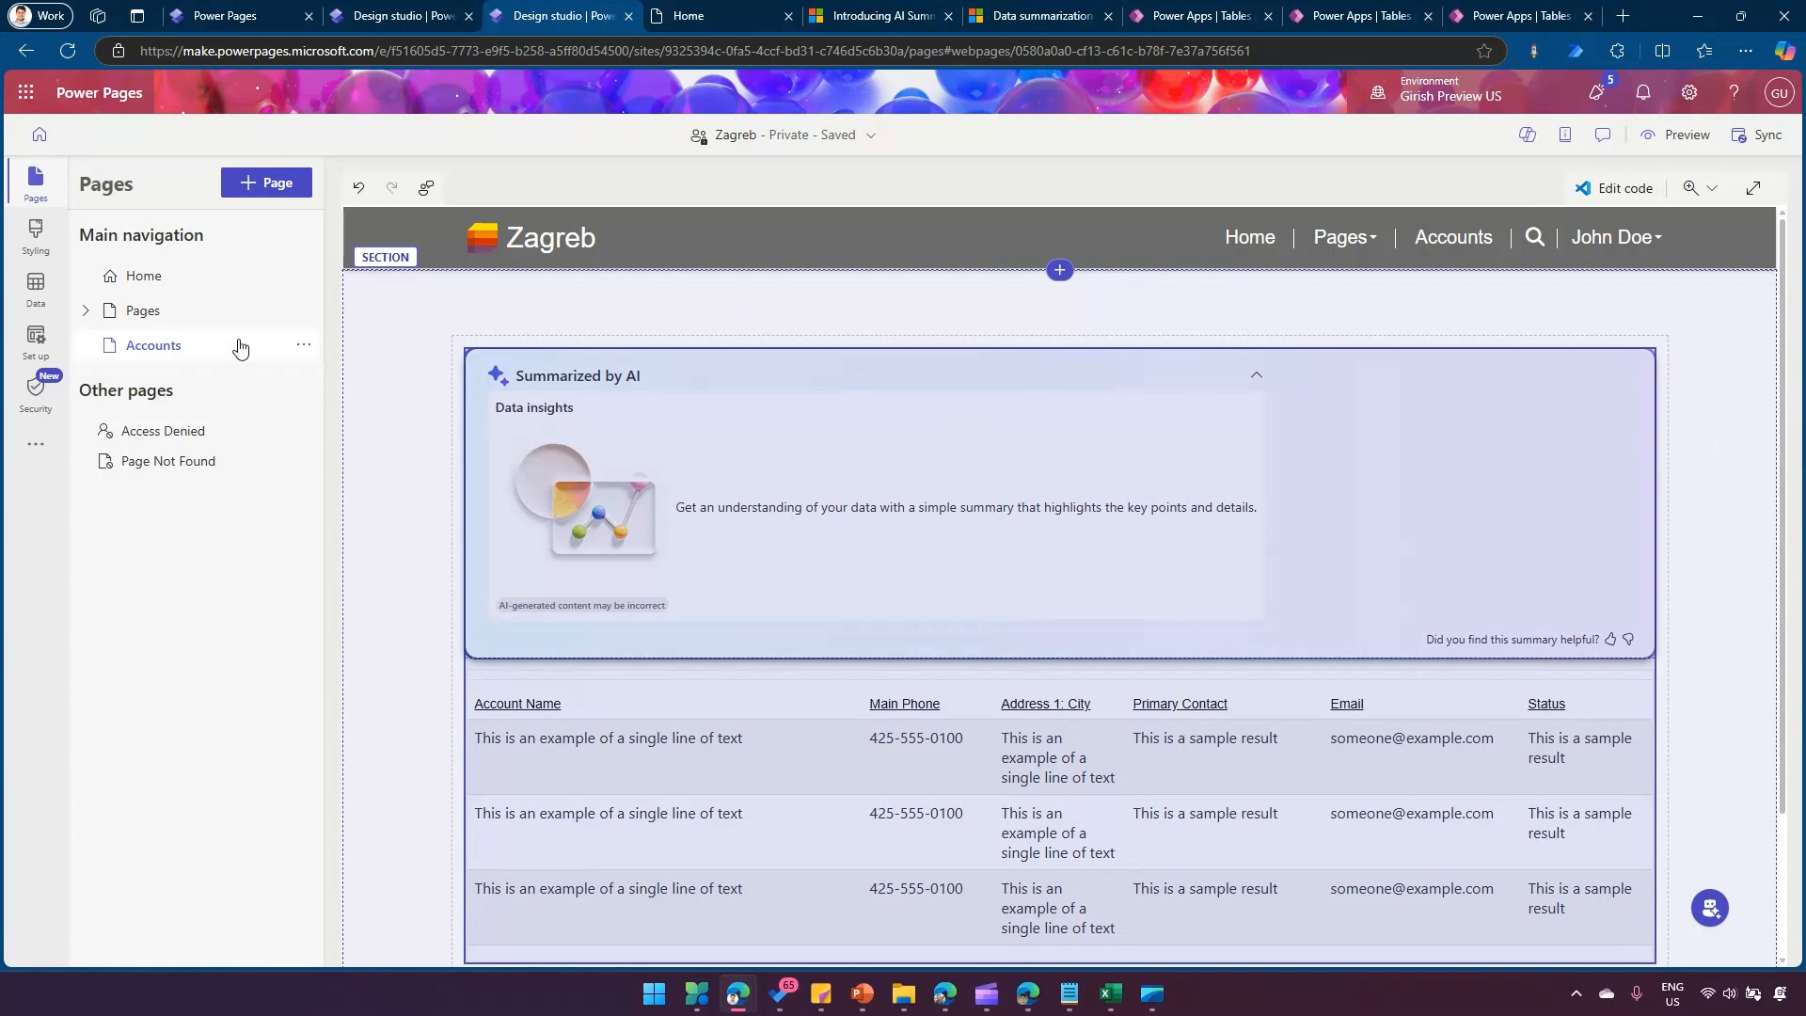
Add a blank page named Contact to the main navigation
{"action": "left_click", "coordinate": [243, 187]}
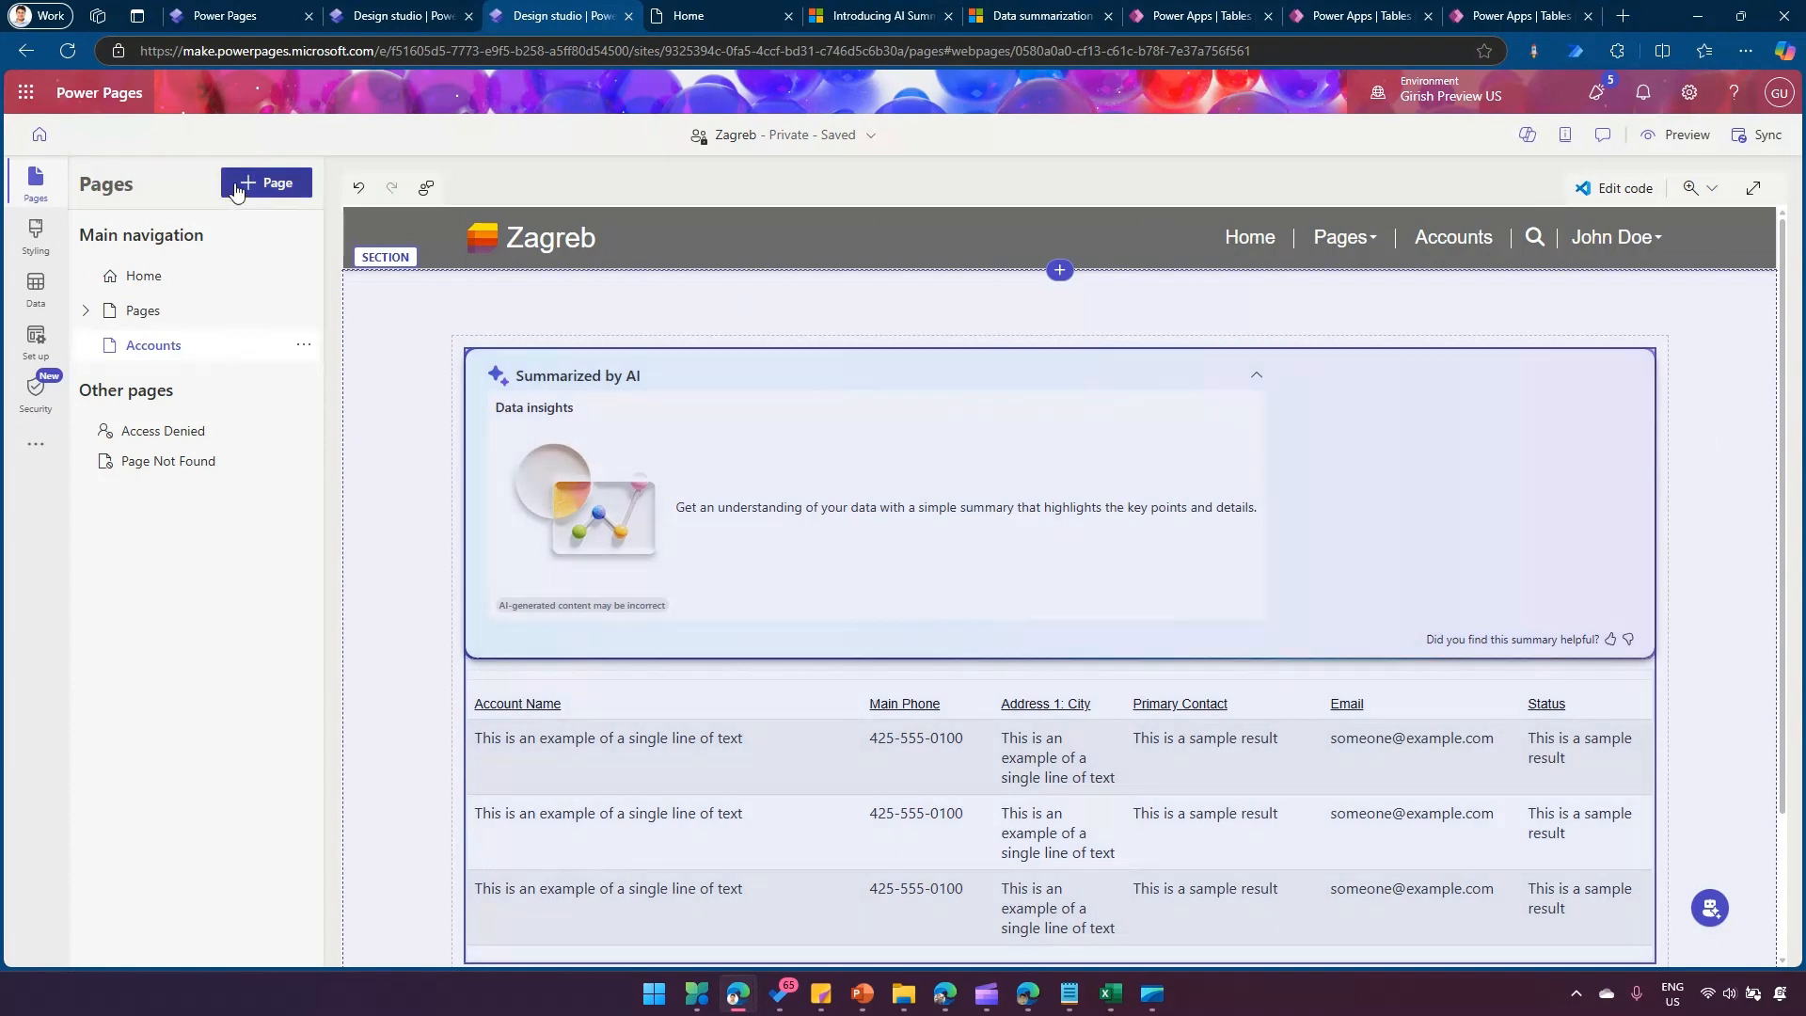
{"action": "type", "text": "Contact"}
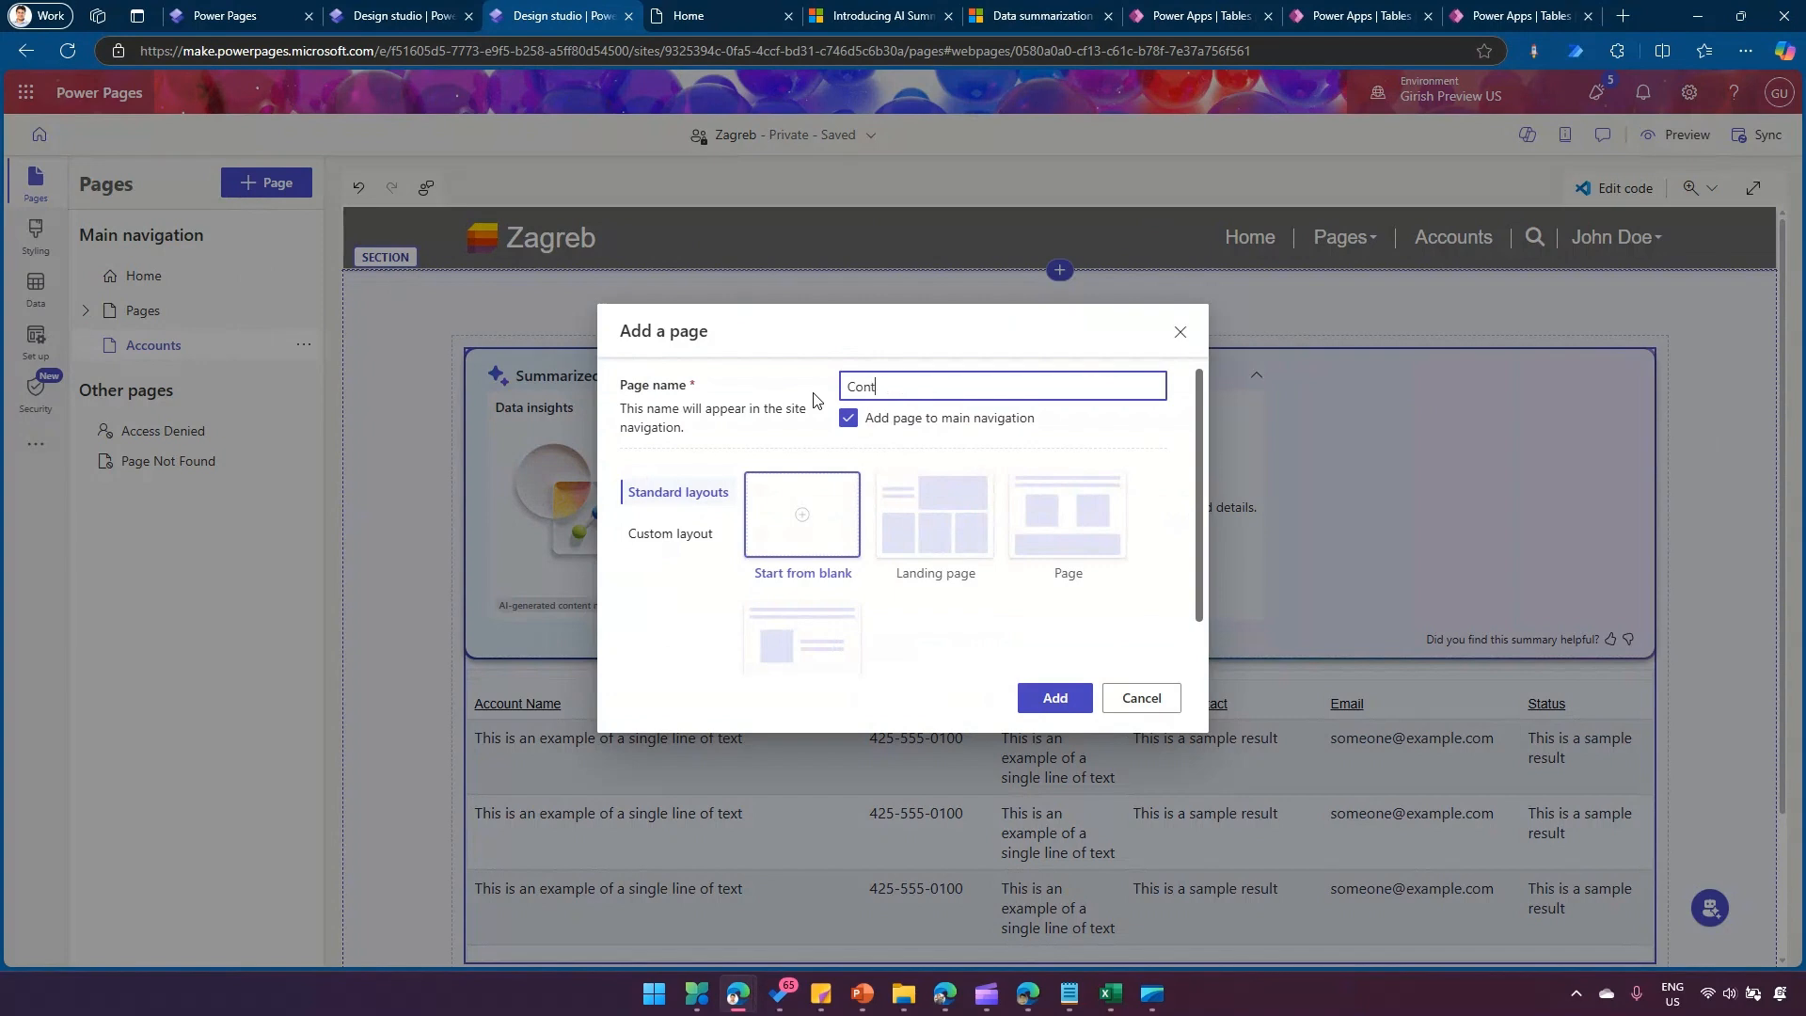
{"action": "left_click", "coordinate": [1057, 699]}
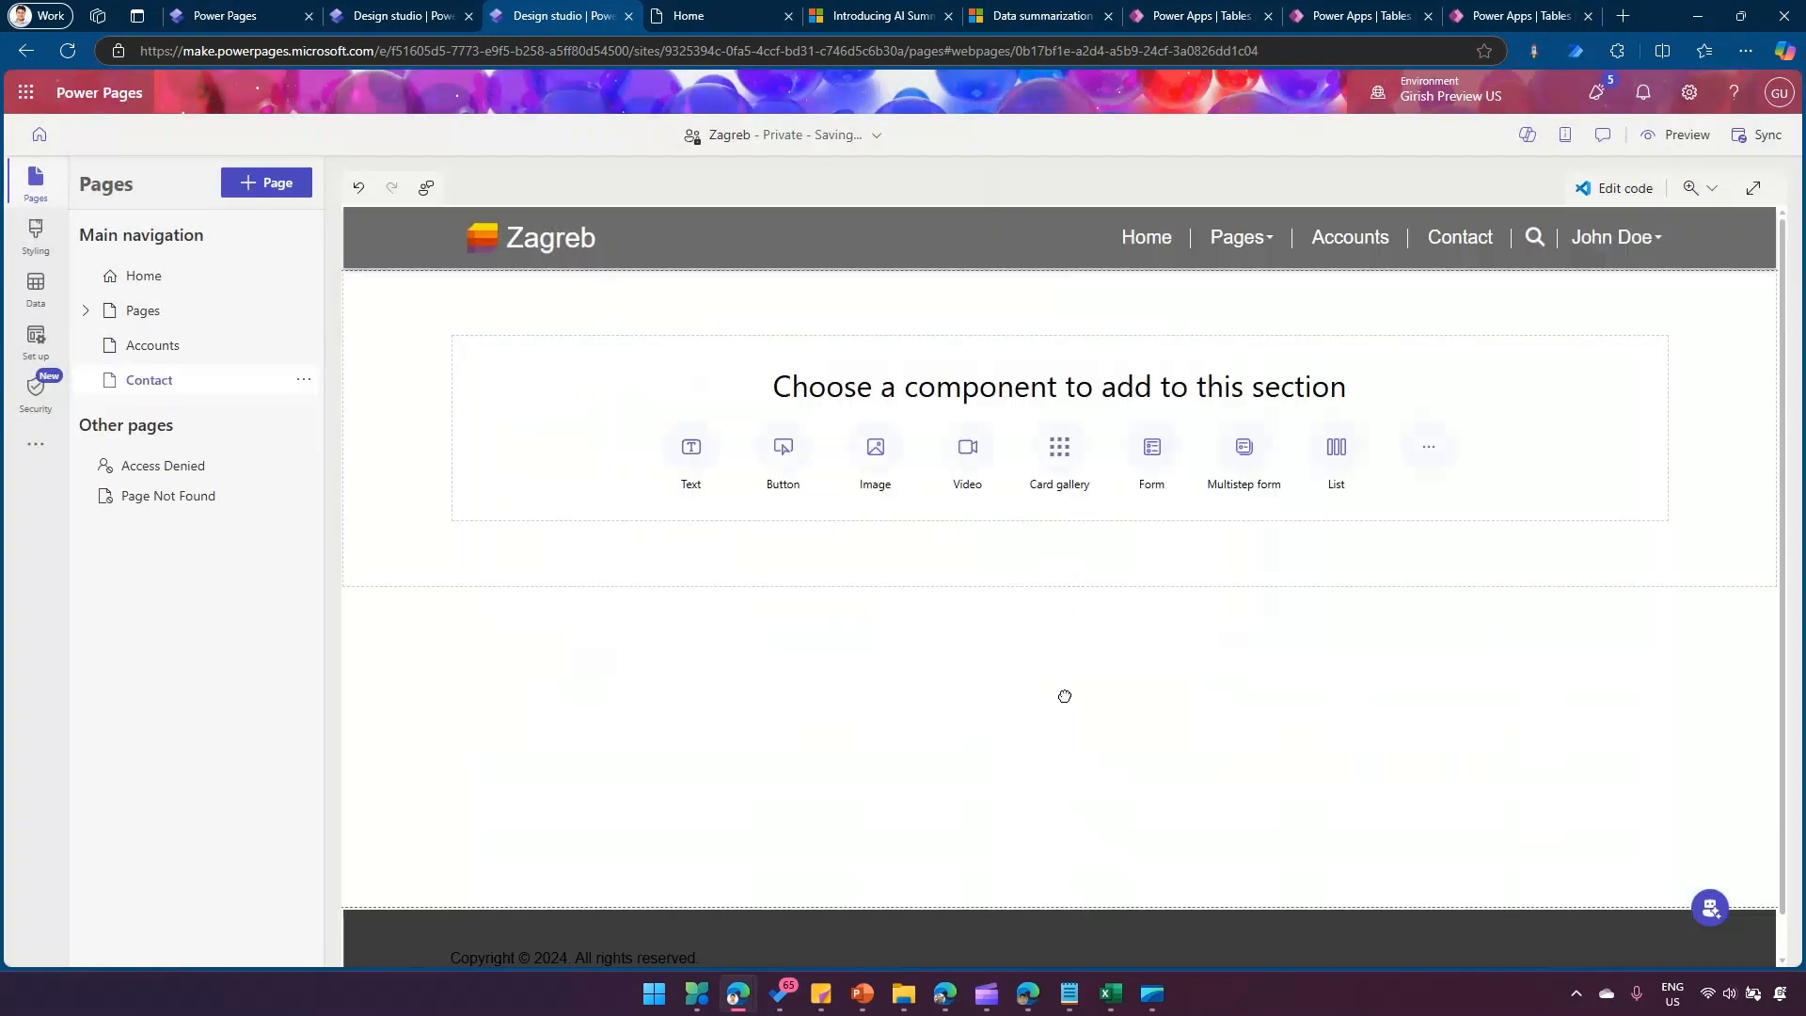
Insert a list component on the Contact page and base a new list on the Contact table
{"action": "left_click", "coordinate": [1334, 449]}
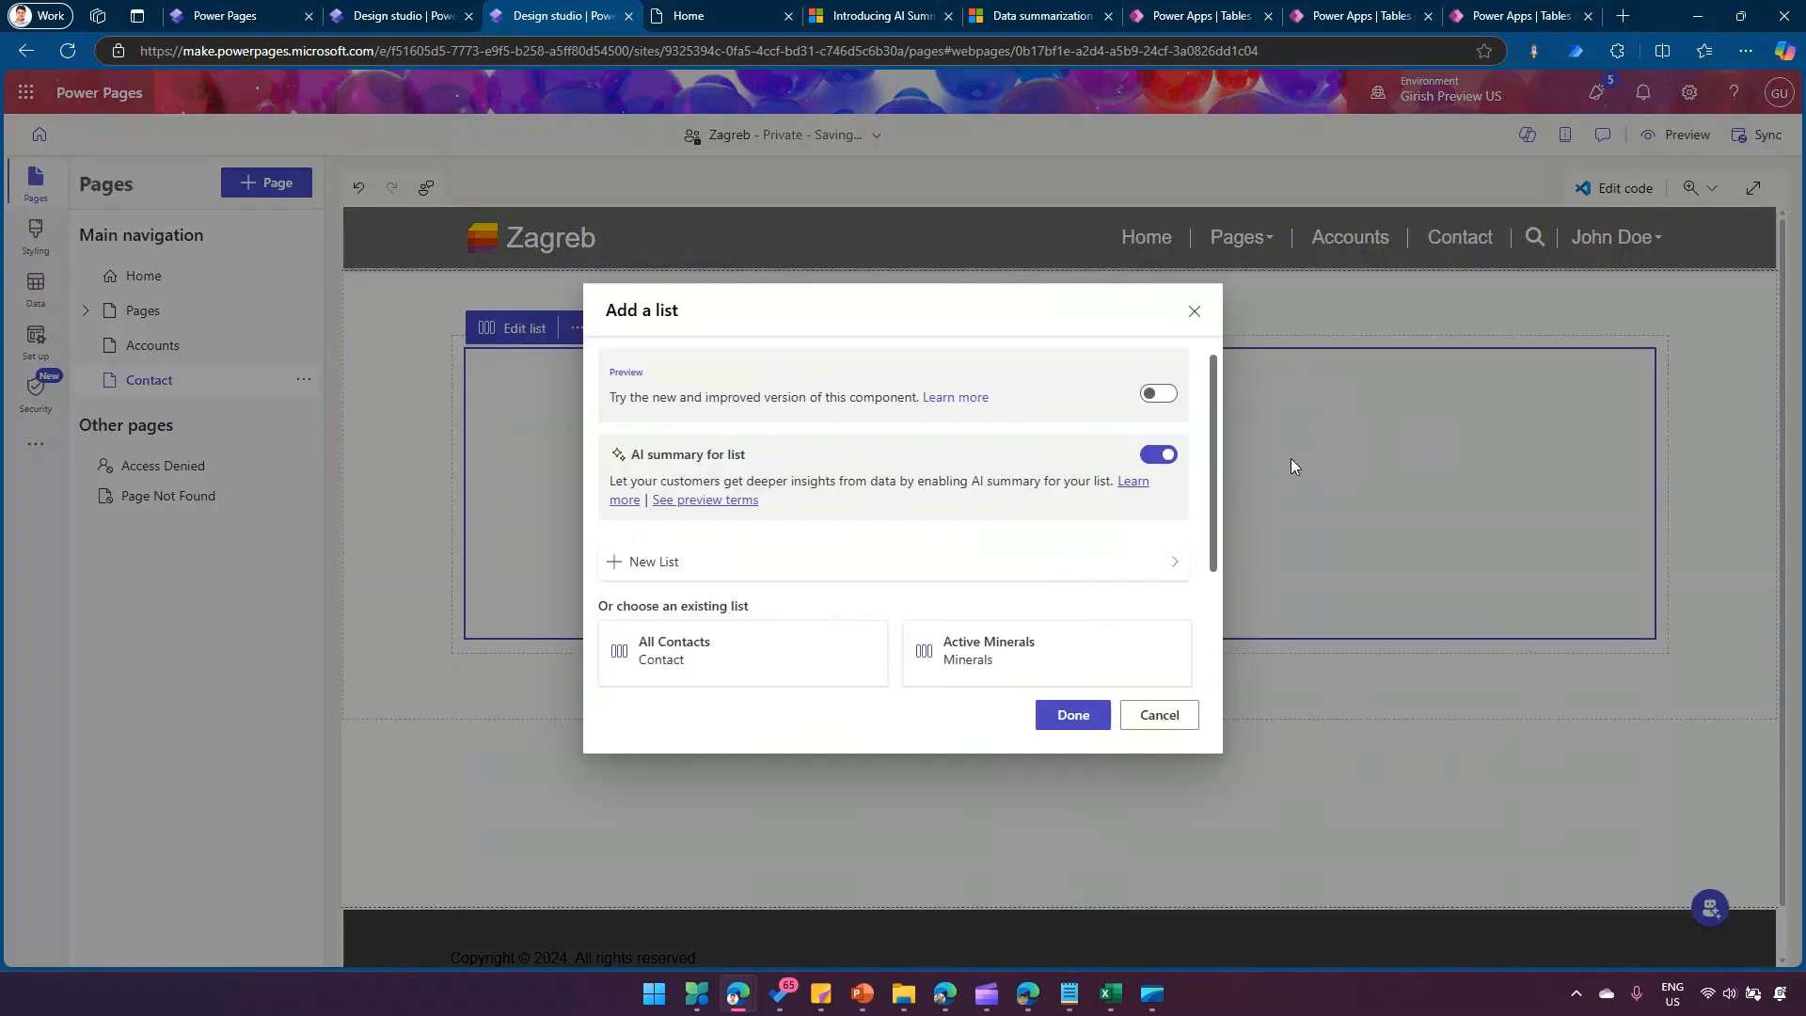
{"action": "left_click", "coordinate": [781, 570]}
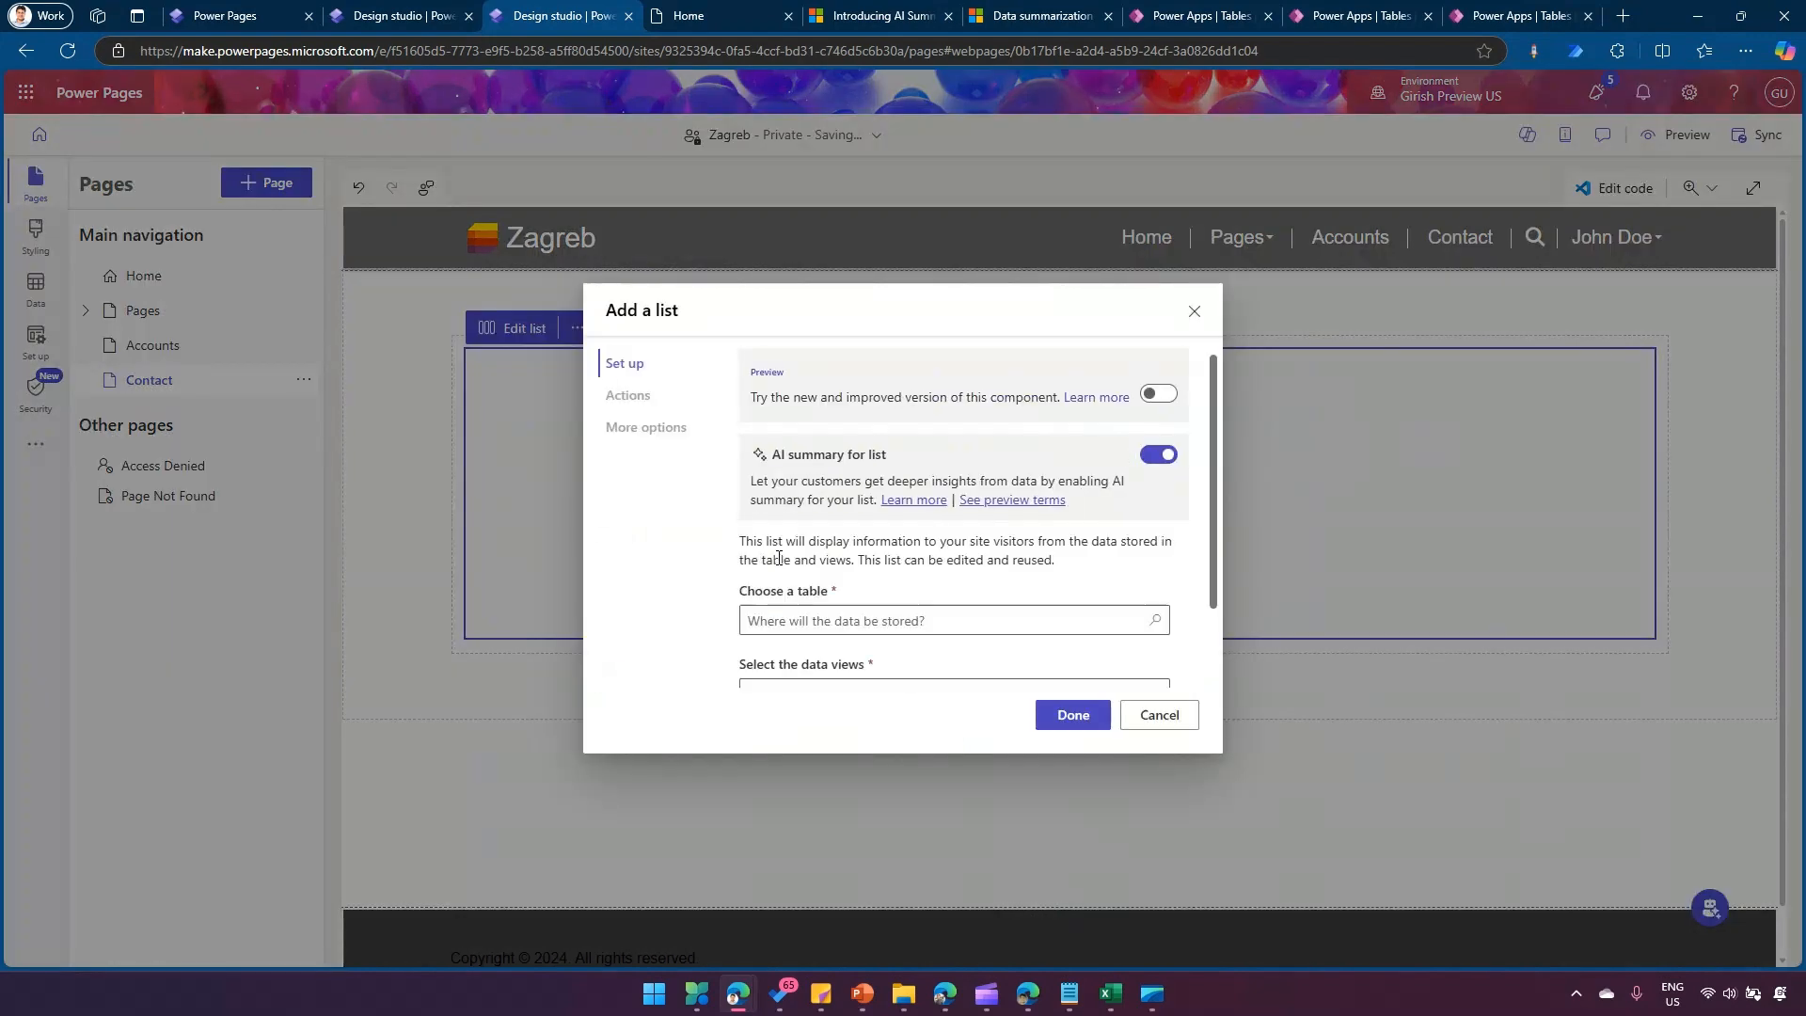
{"action": "left_click", "coordinate": [795, 621]}
{"action": "type", "text": "Con"}
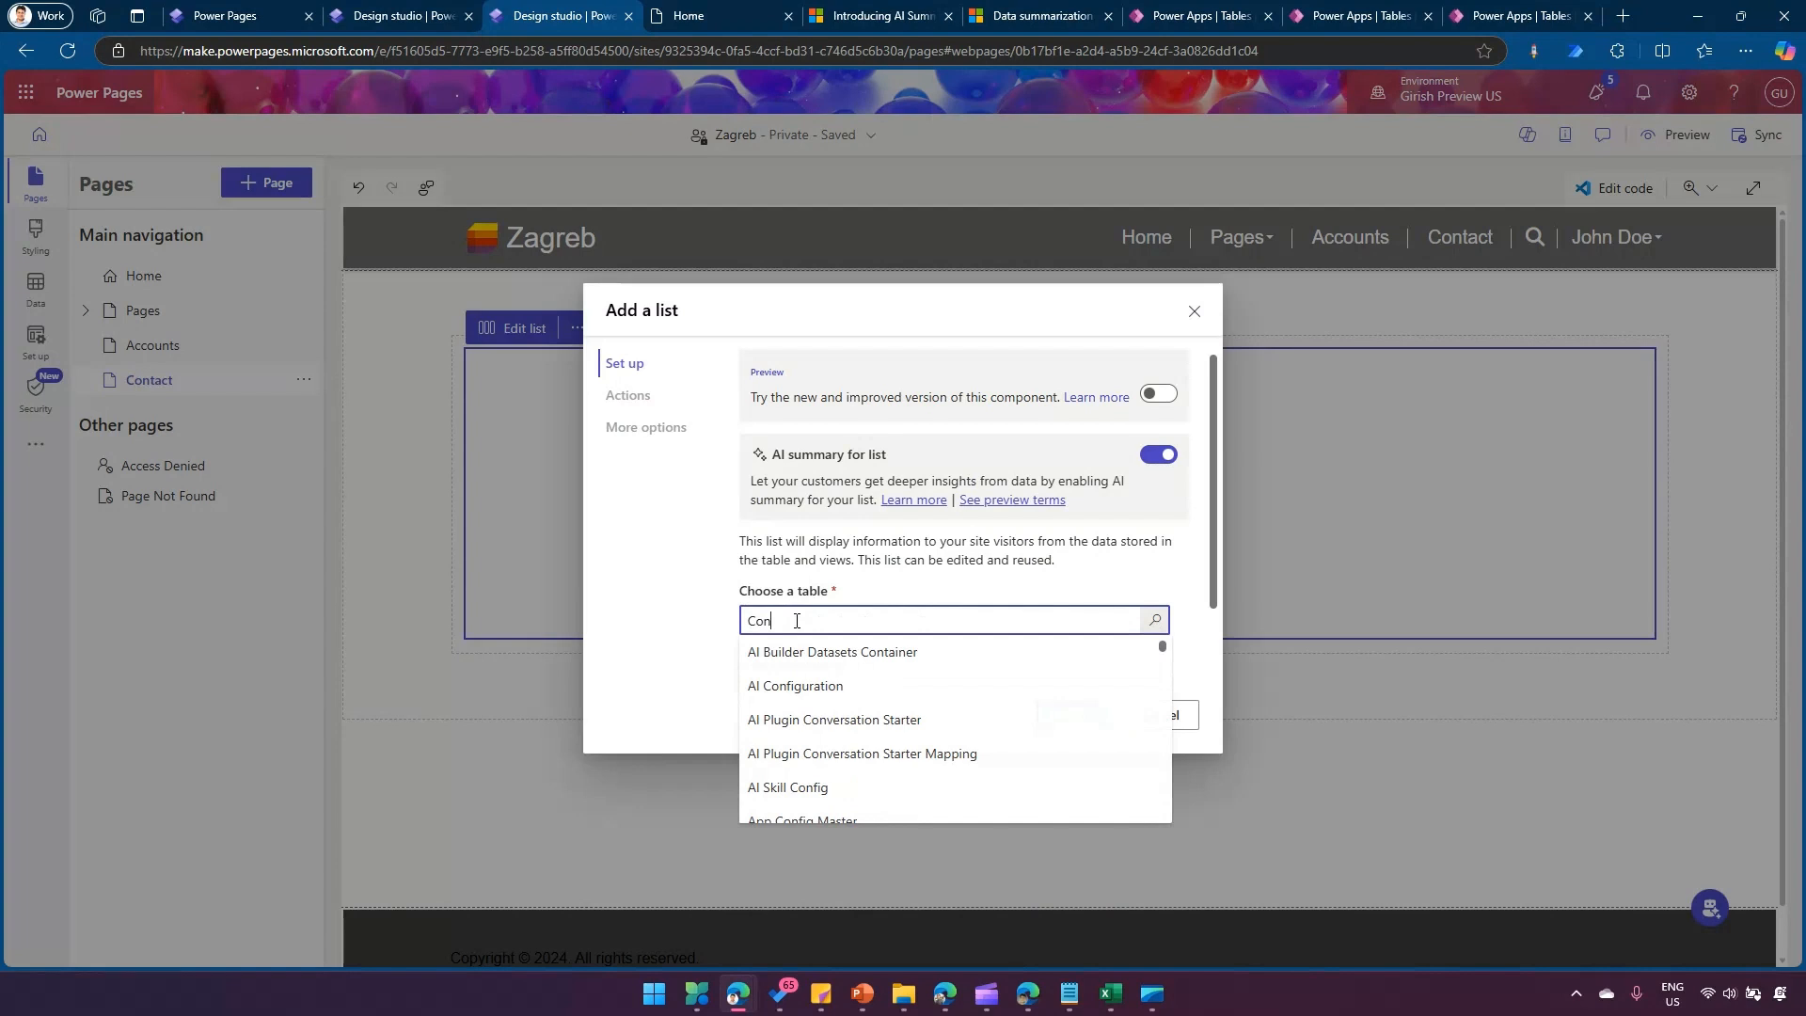
{"action": "type", "text": "t"}
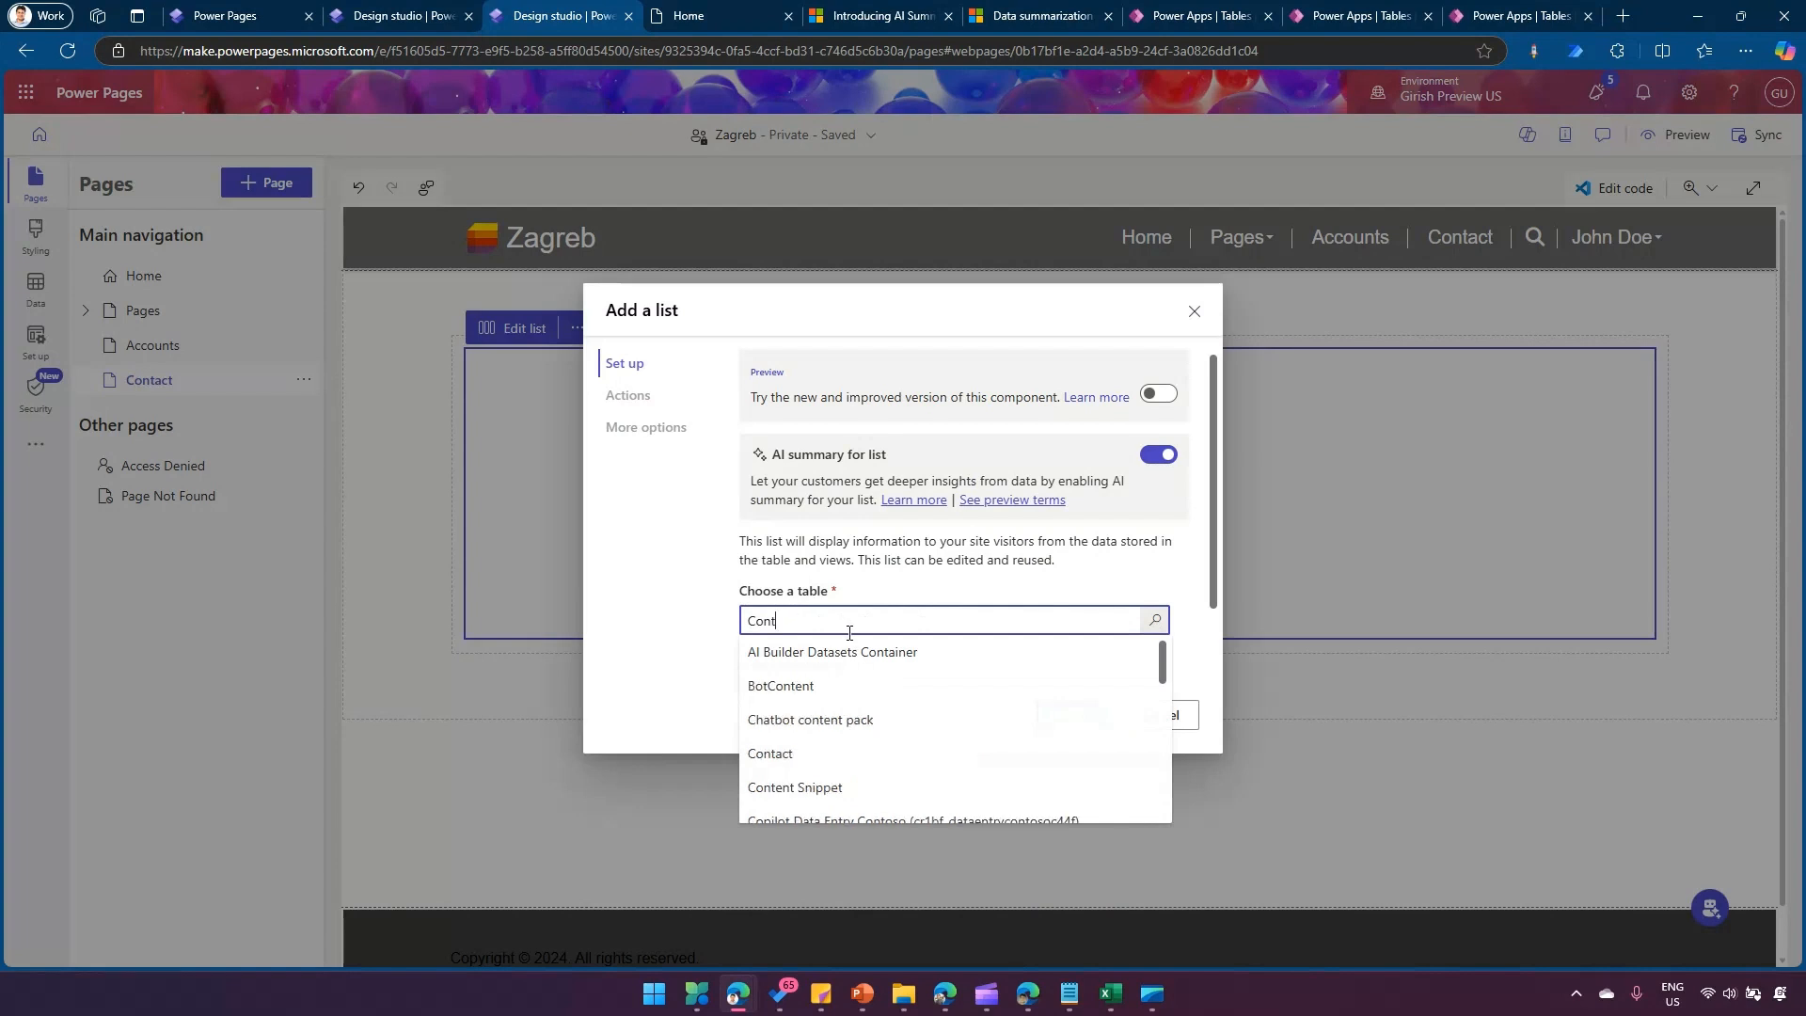
{"action": "left_click", "coordinate": [798, 754]}
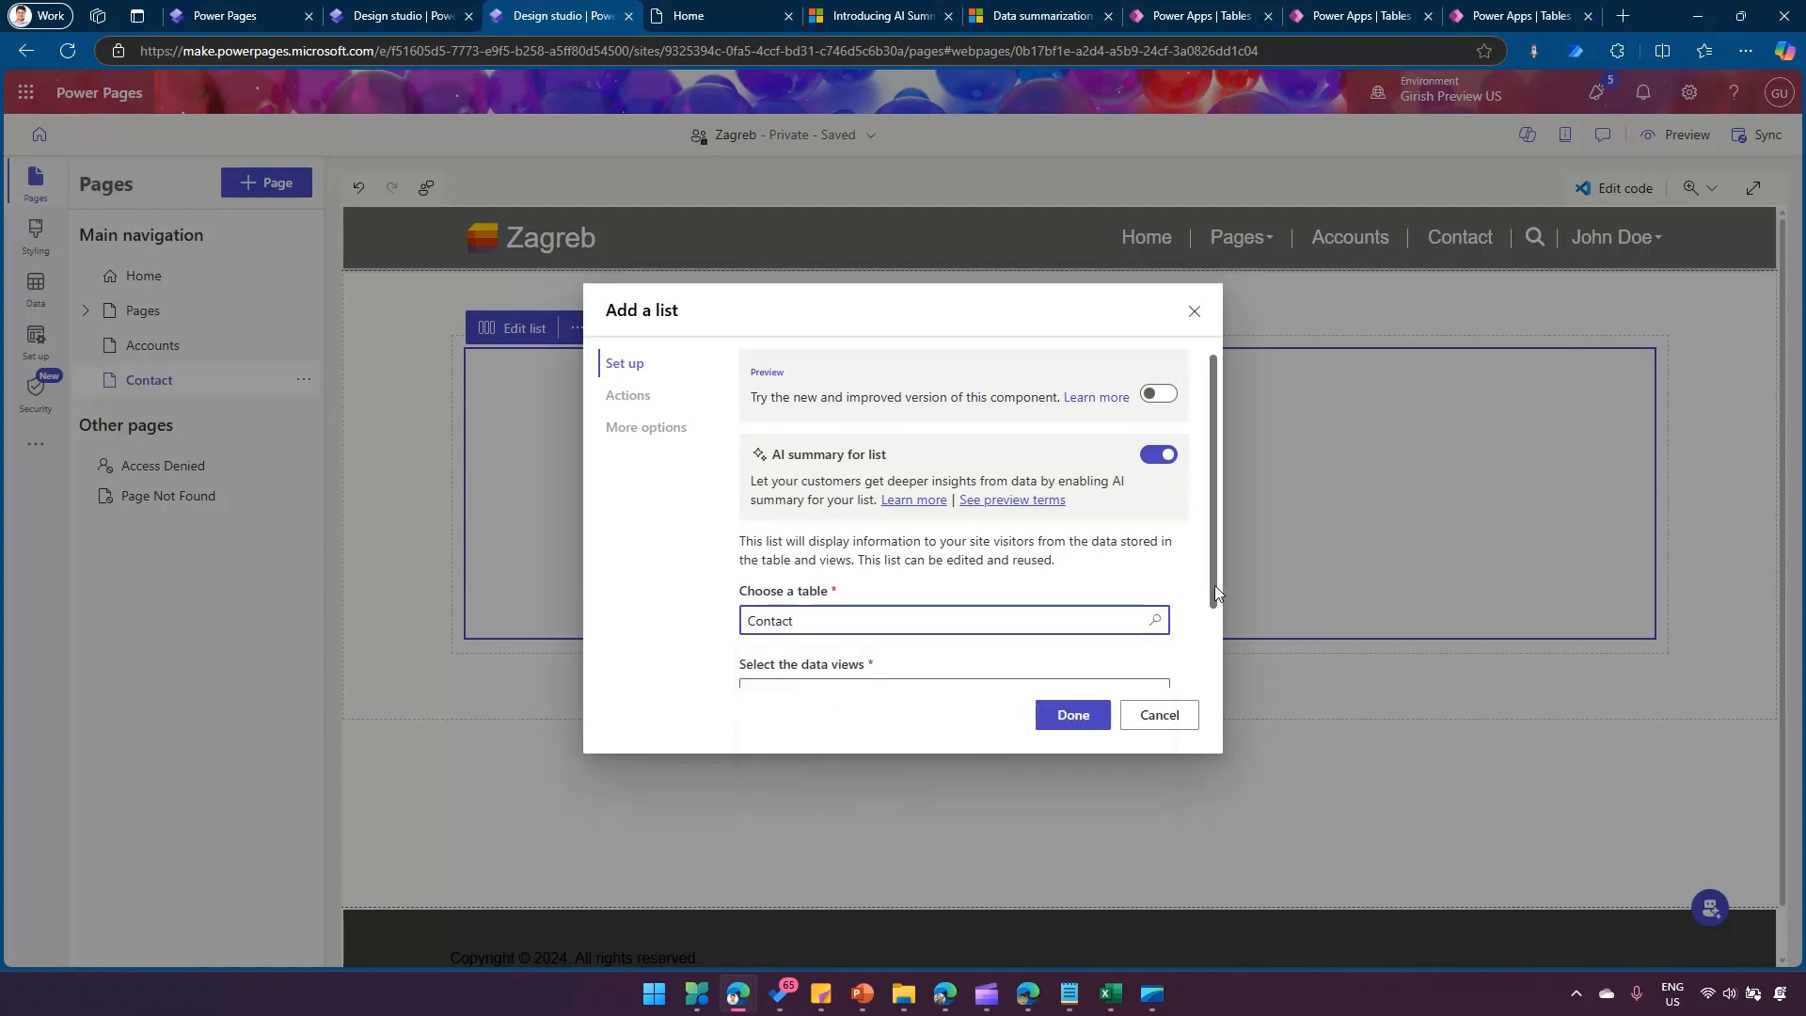
Select the All Contacts data view, name the list with the maker's first name plus a contacts label, and finish adding it
{"action": "scroll", "coordinate": [1215, 592], "scroll_direction": "down", "scroll_amount": 1}
{"action": "left_click", "coordinate": [1080, 613]}
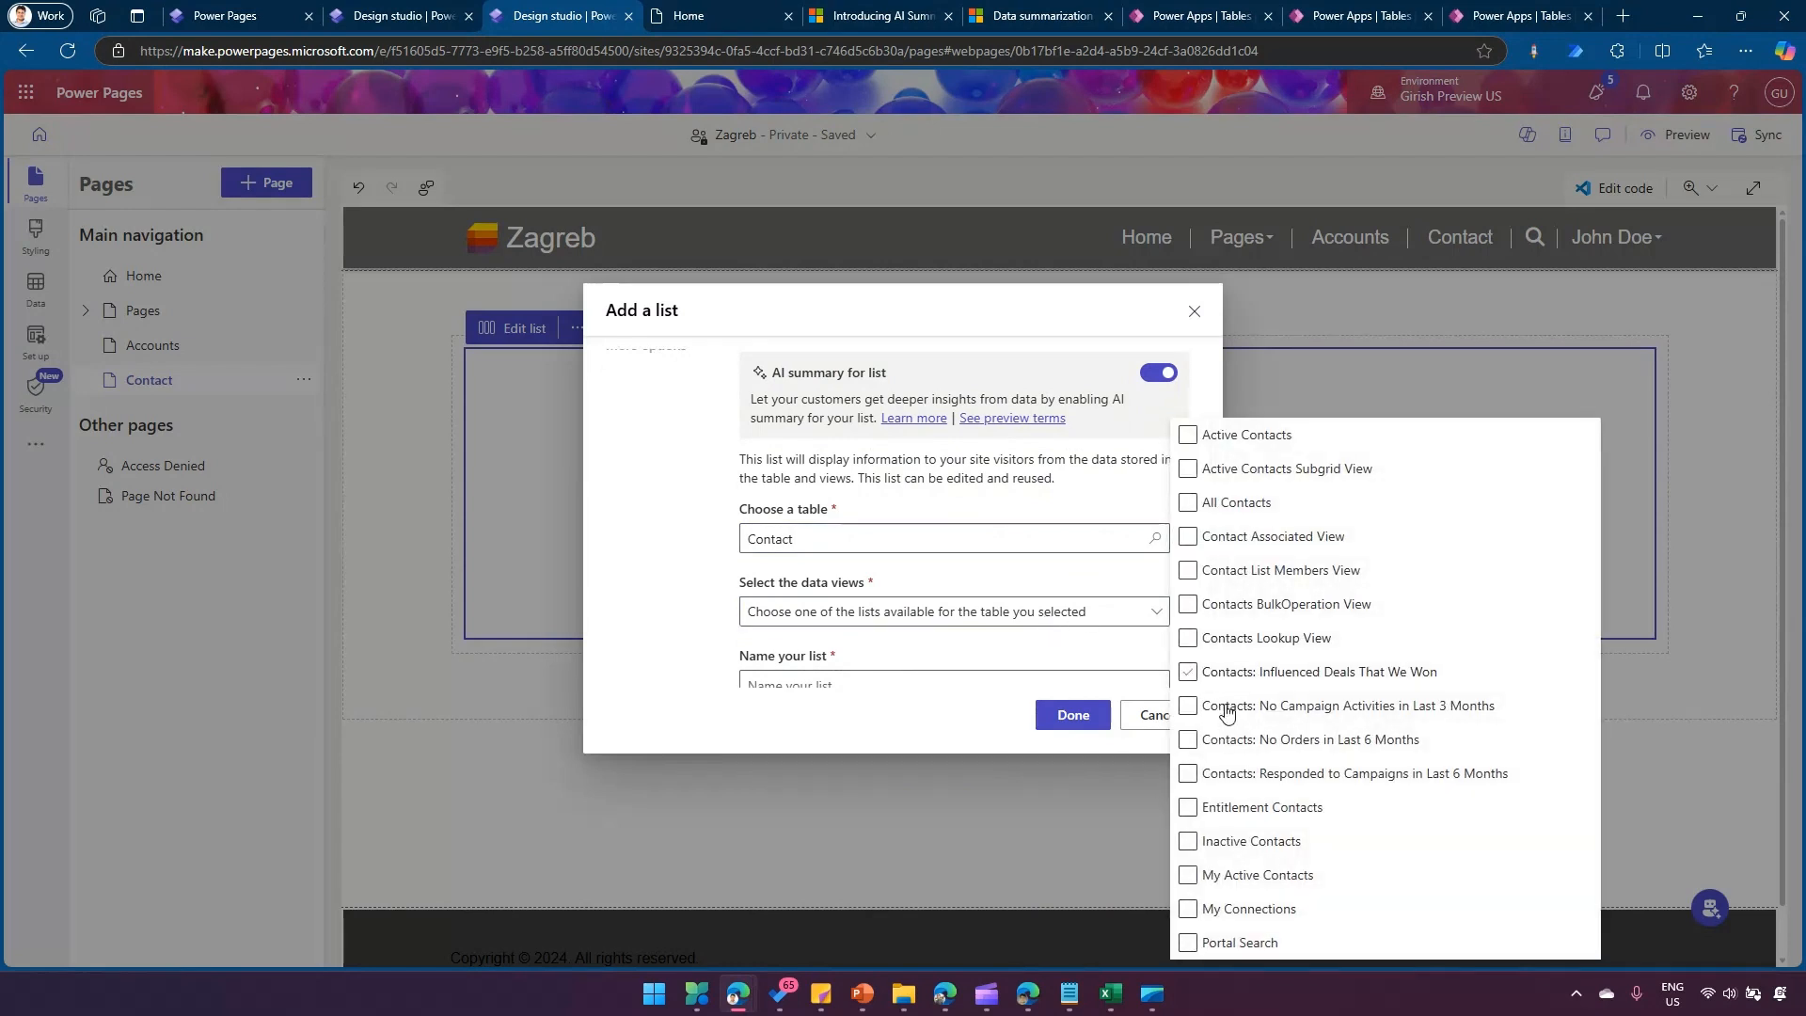
{"action": "left_click", "coordinate": [1189, 502]}
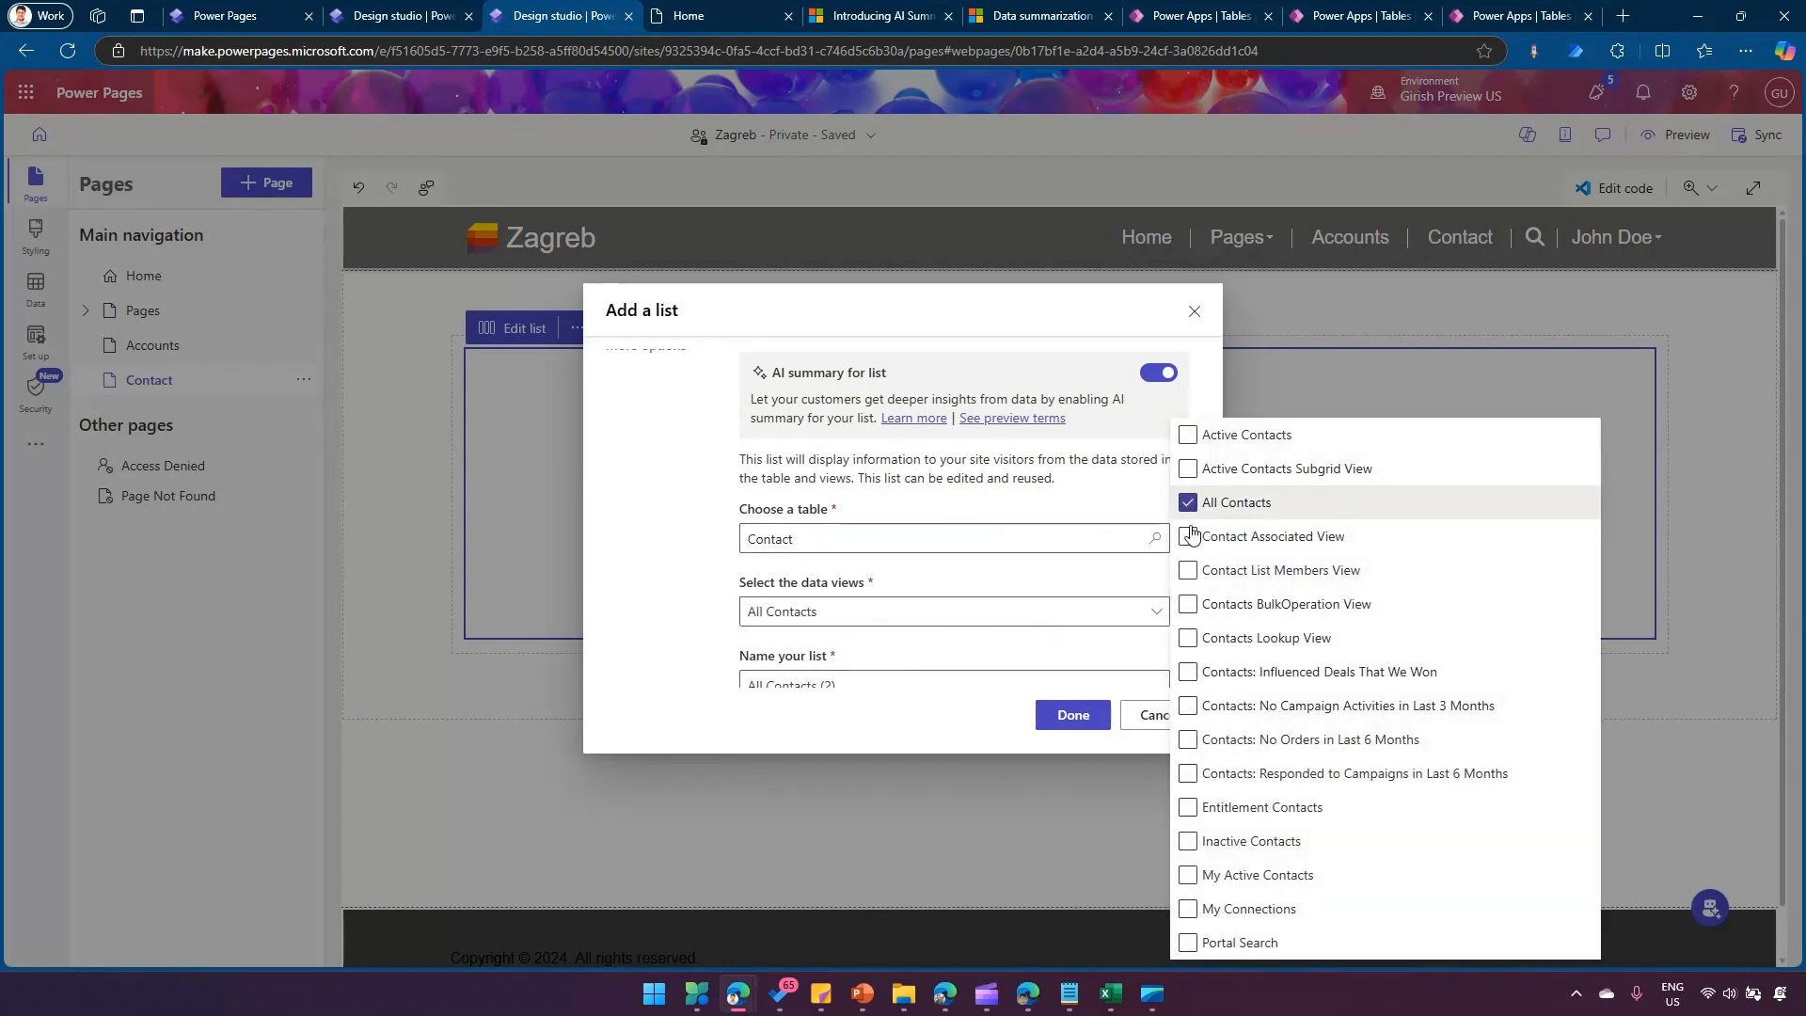
{"action": "left_click", "coordinate": [630, 657]}
{"action": "left_click", "coordinate": [859, 682]}
{"action": "key", "text": "ctrl+a"}
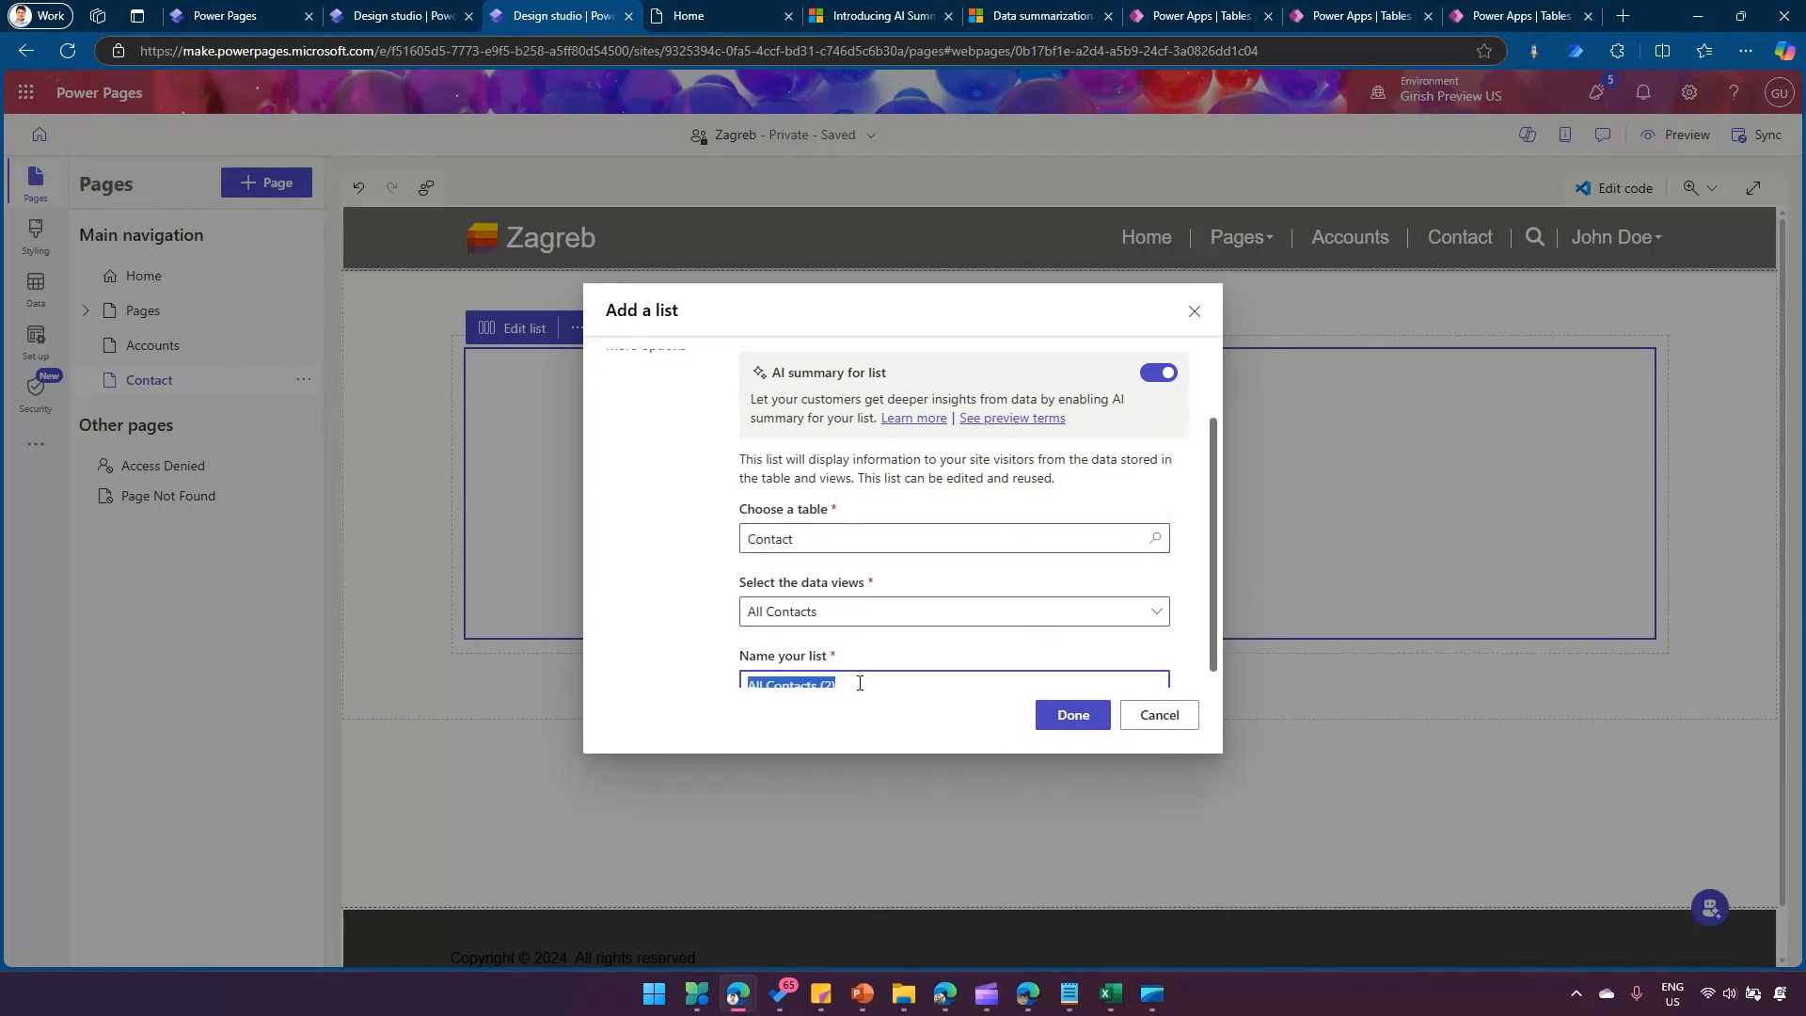
{"action": "type", "text": "Girish Con"}
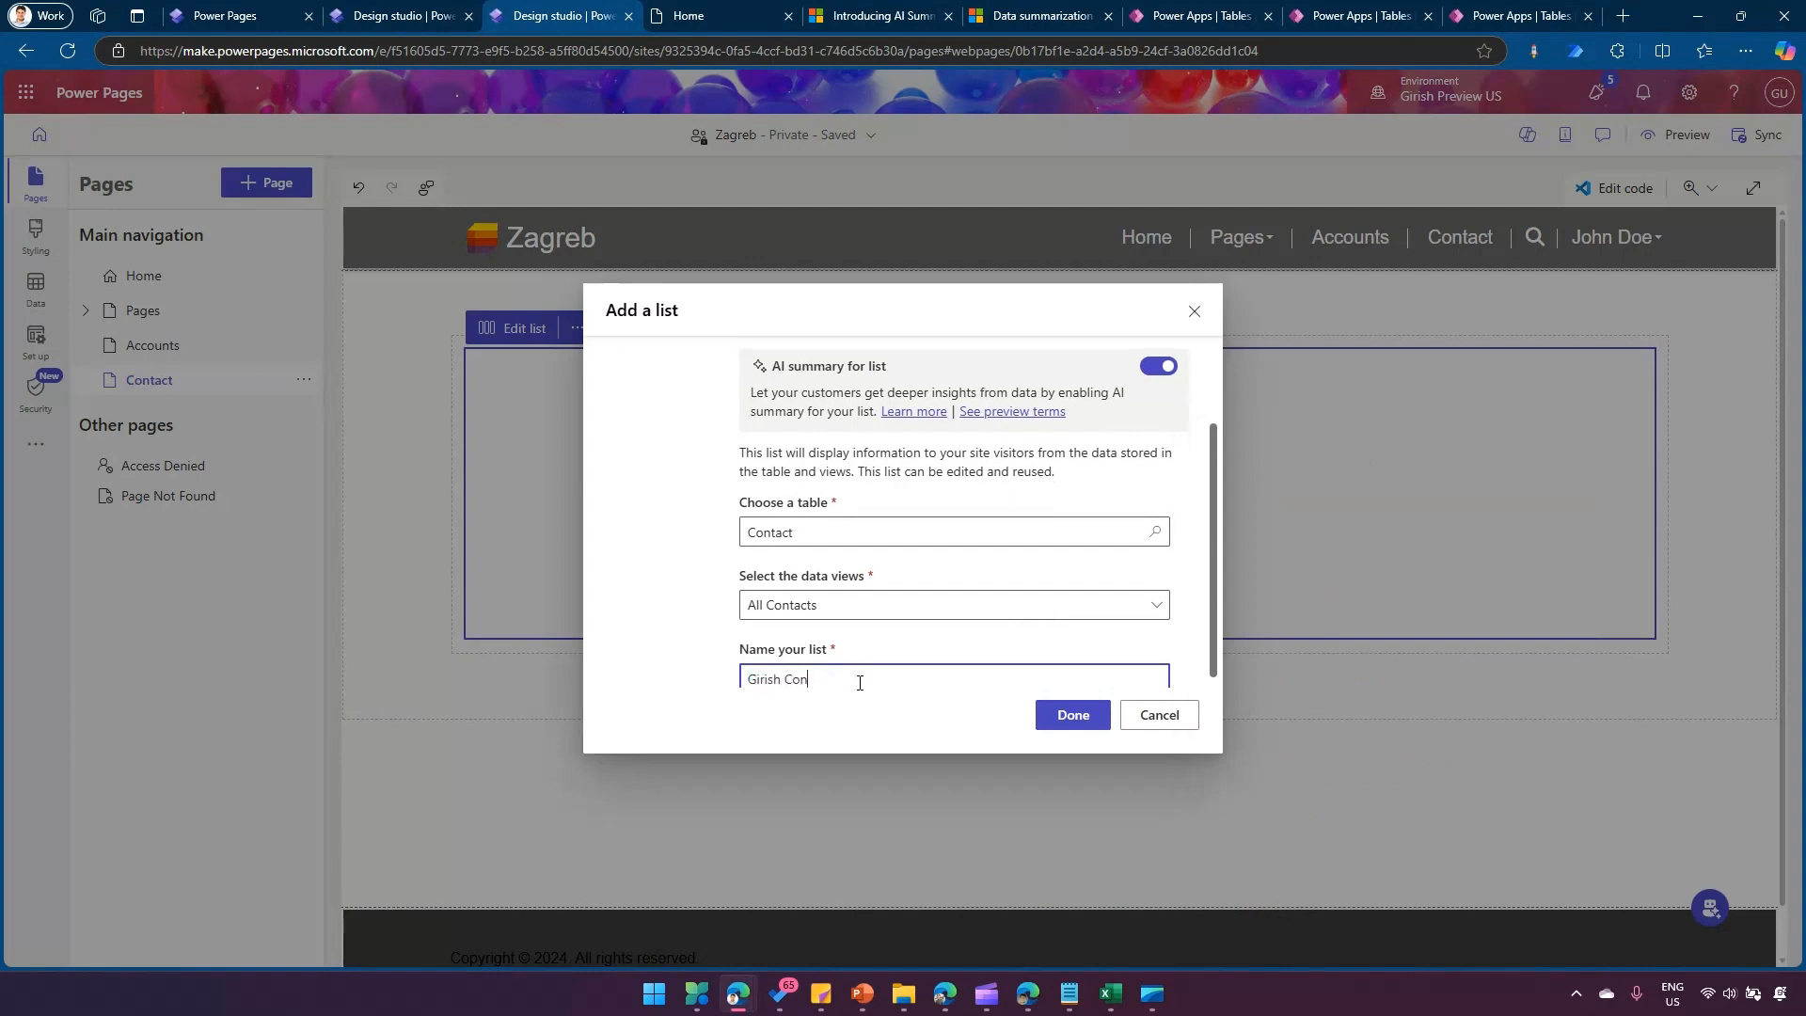
{"action": "left_click", "coordinate": [1073, 714]}
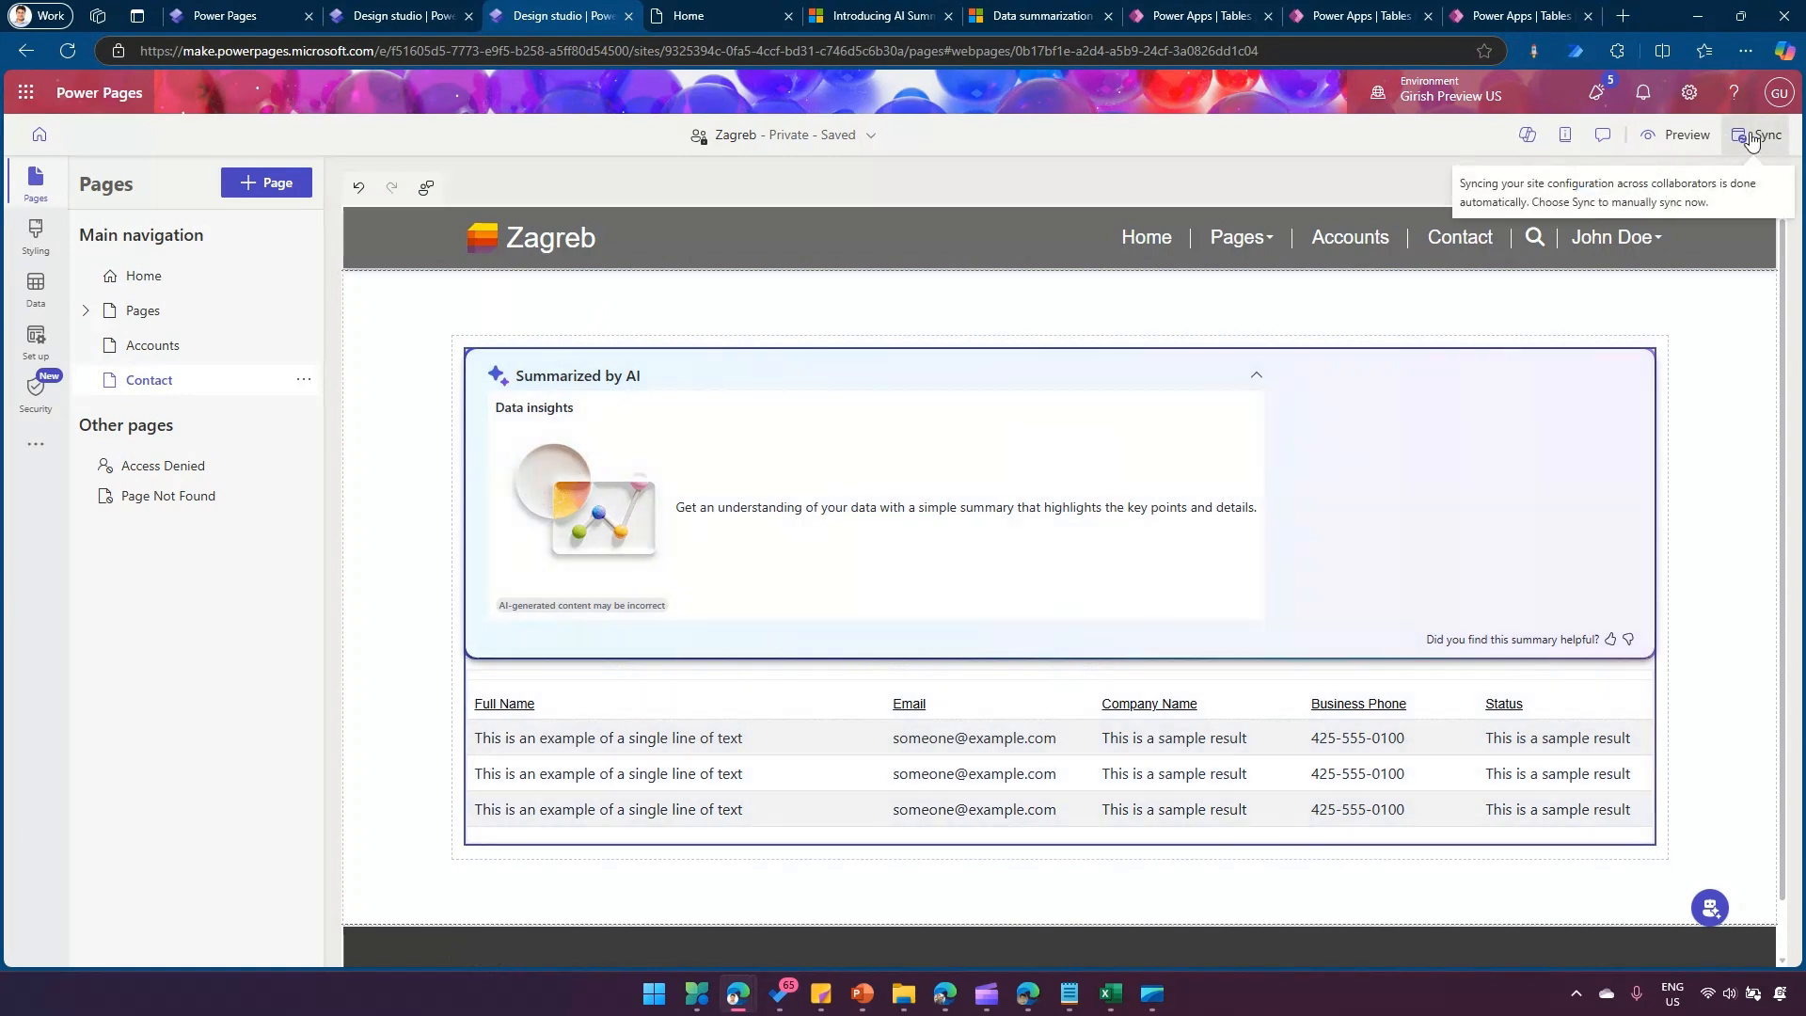
Sync the site configuration and preview the Contact page at desktop size, closing the old site preview
{"action": "left_click", "coordinate": [1755, 141]}
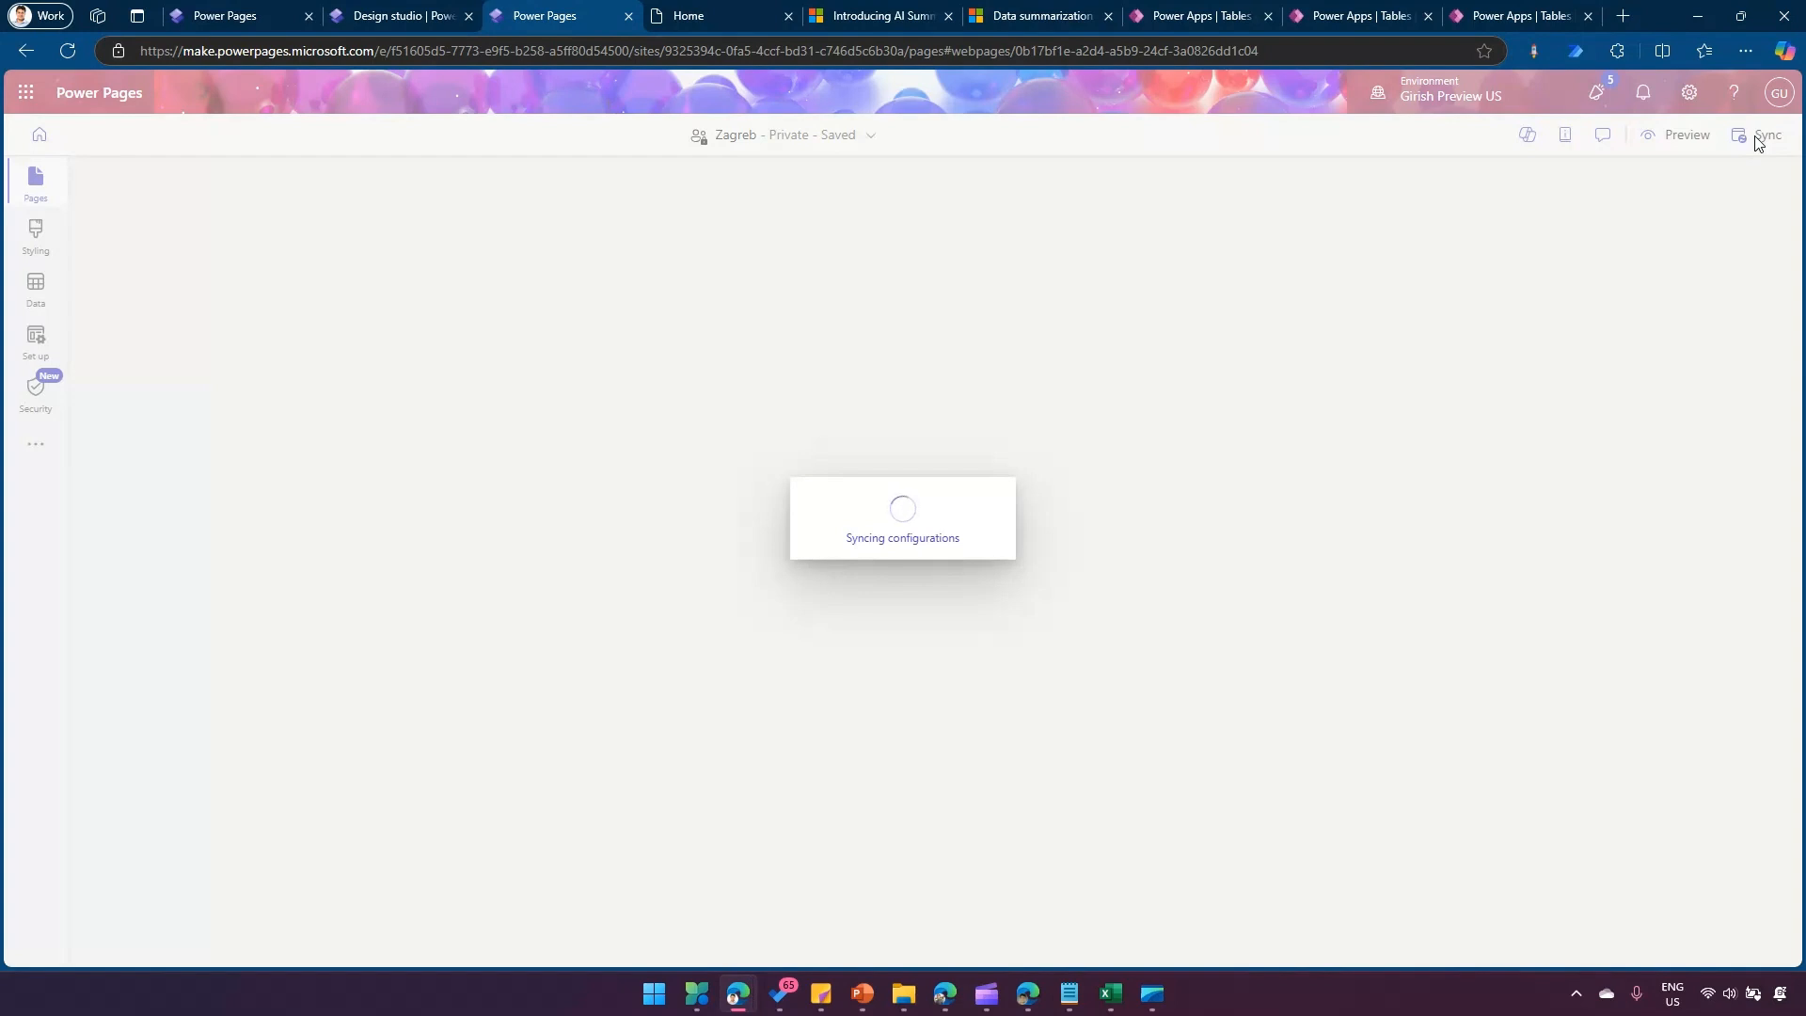
{"action": "left_click", "coordinate": [787, 15]}
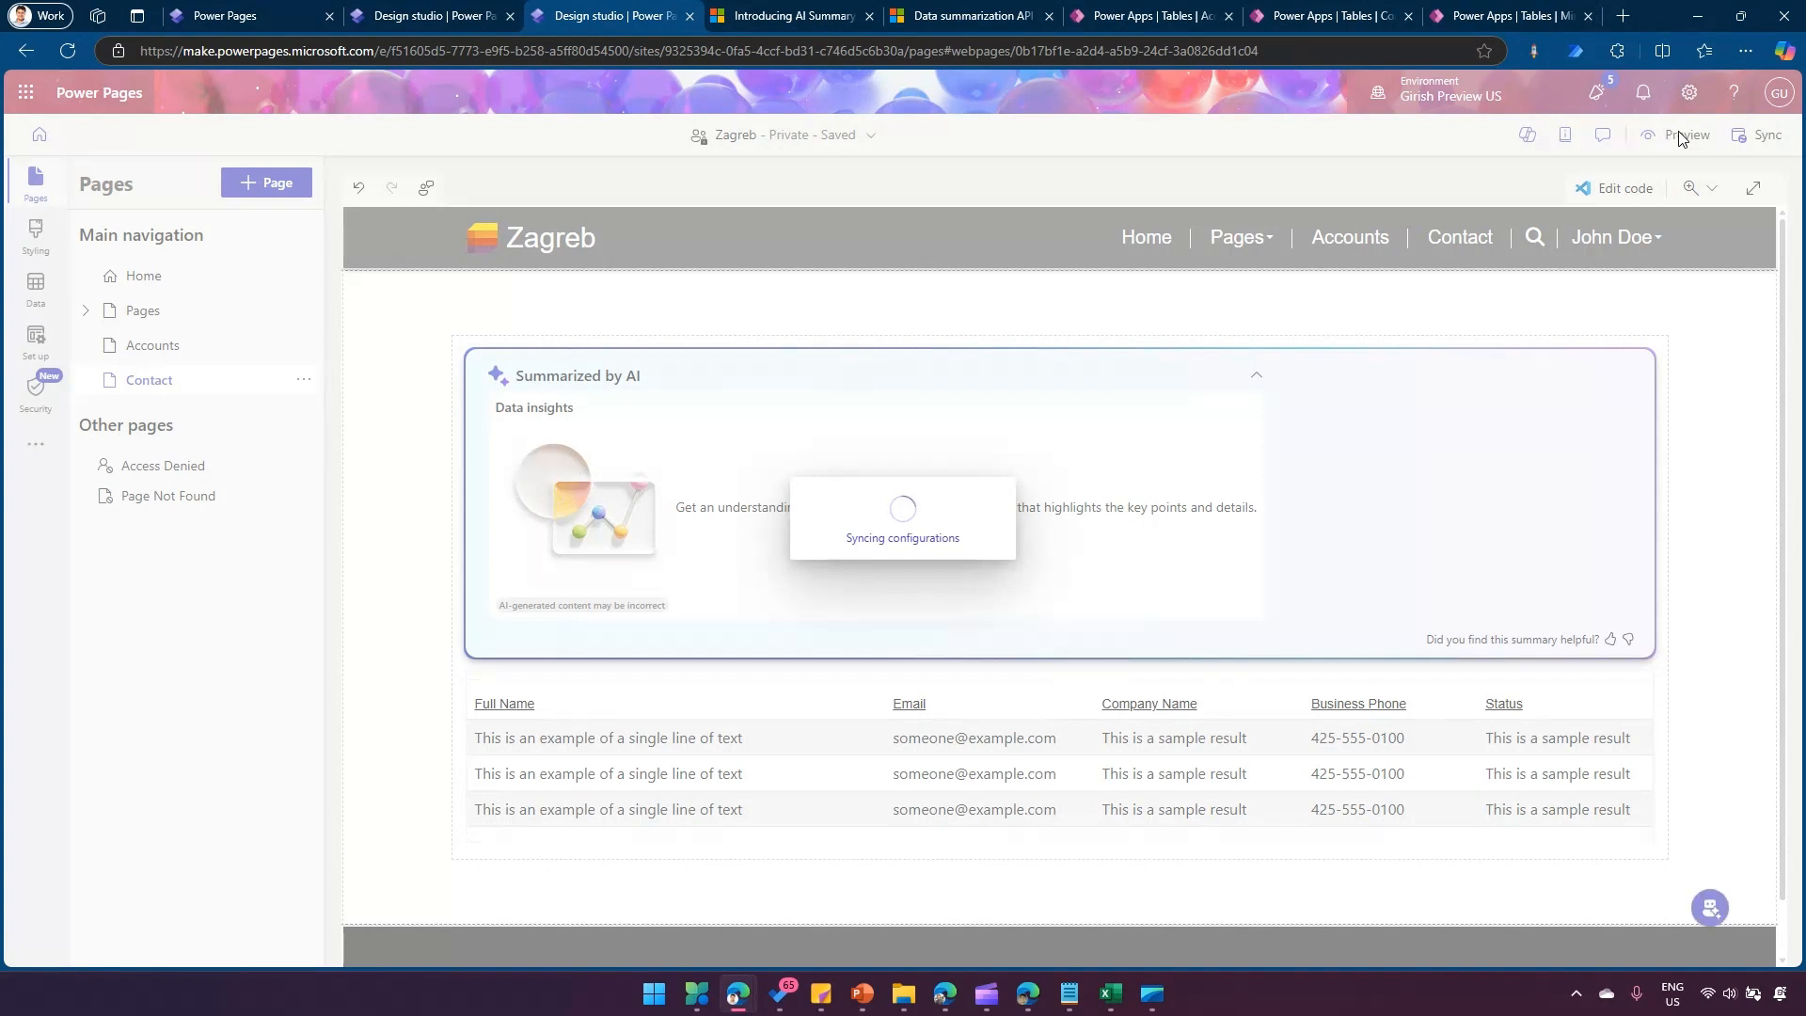
{"action": "left_click", "coordinate": [1681, 136]}
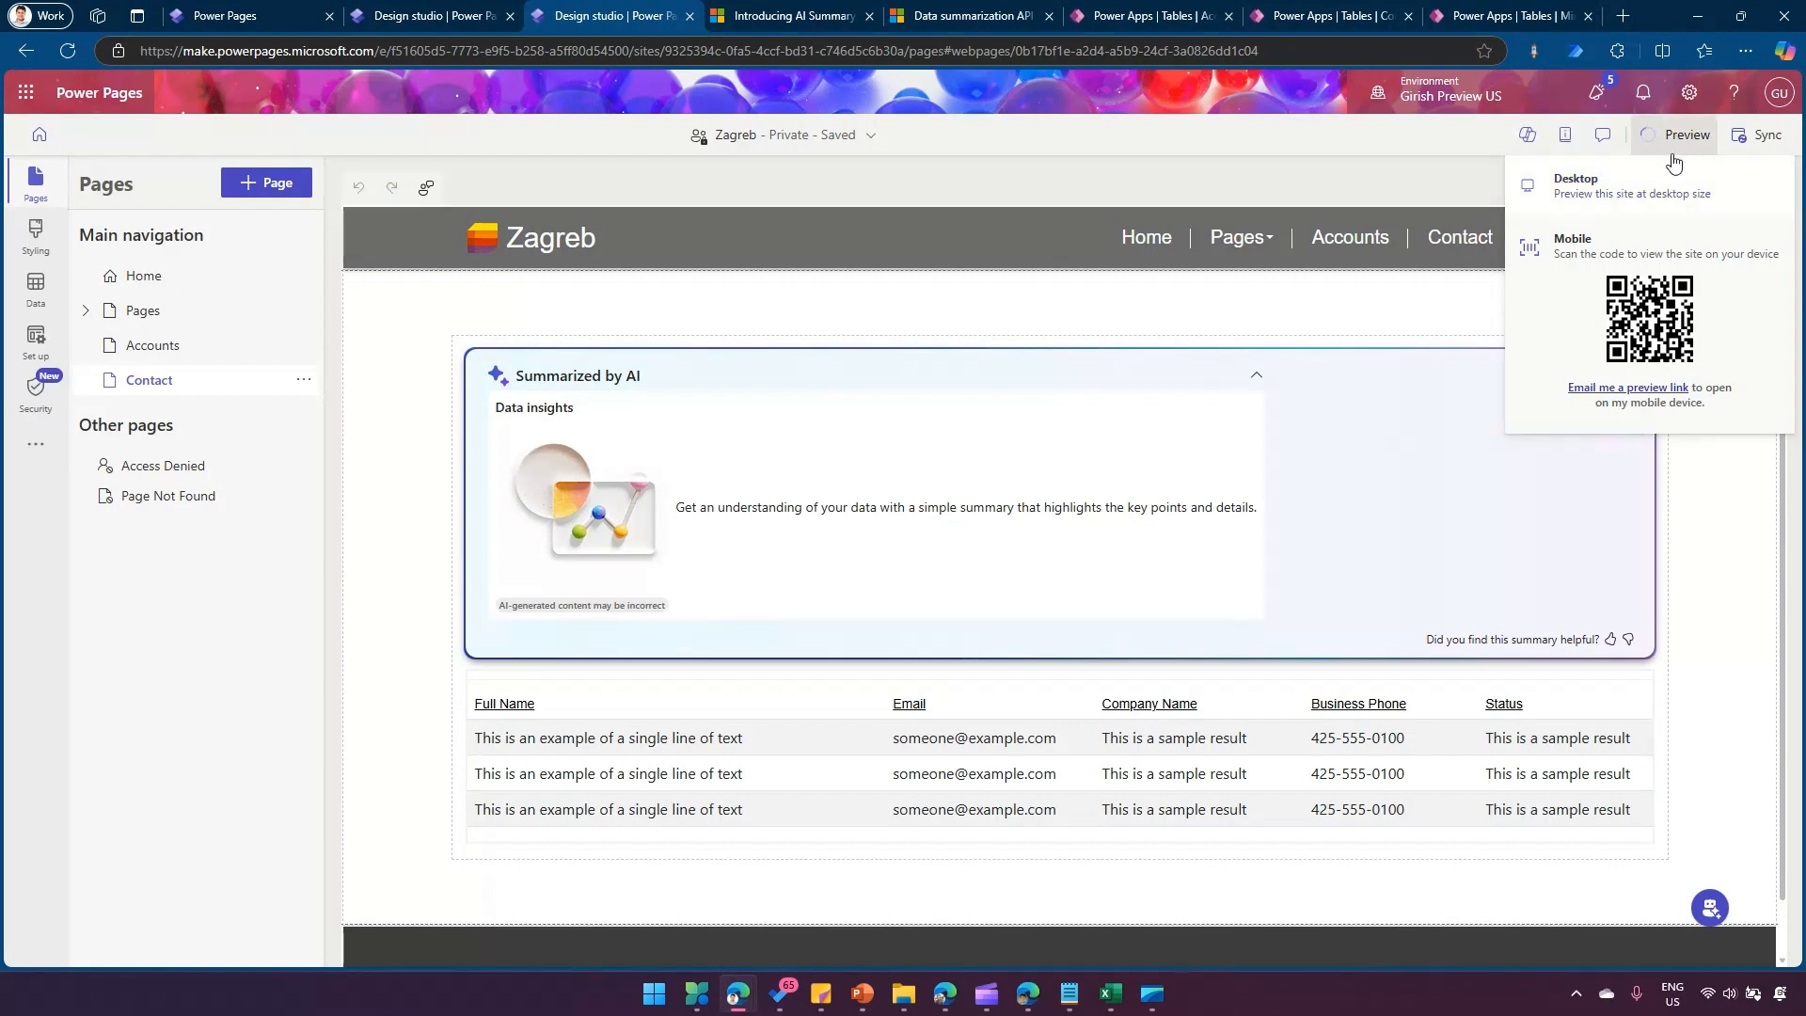
{"action": "left_click", "coordinate": [1618, 168]}
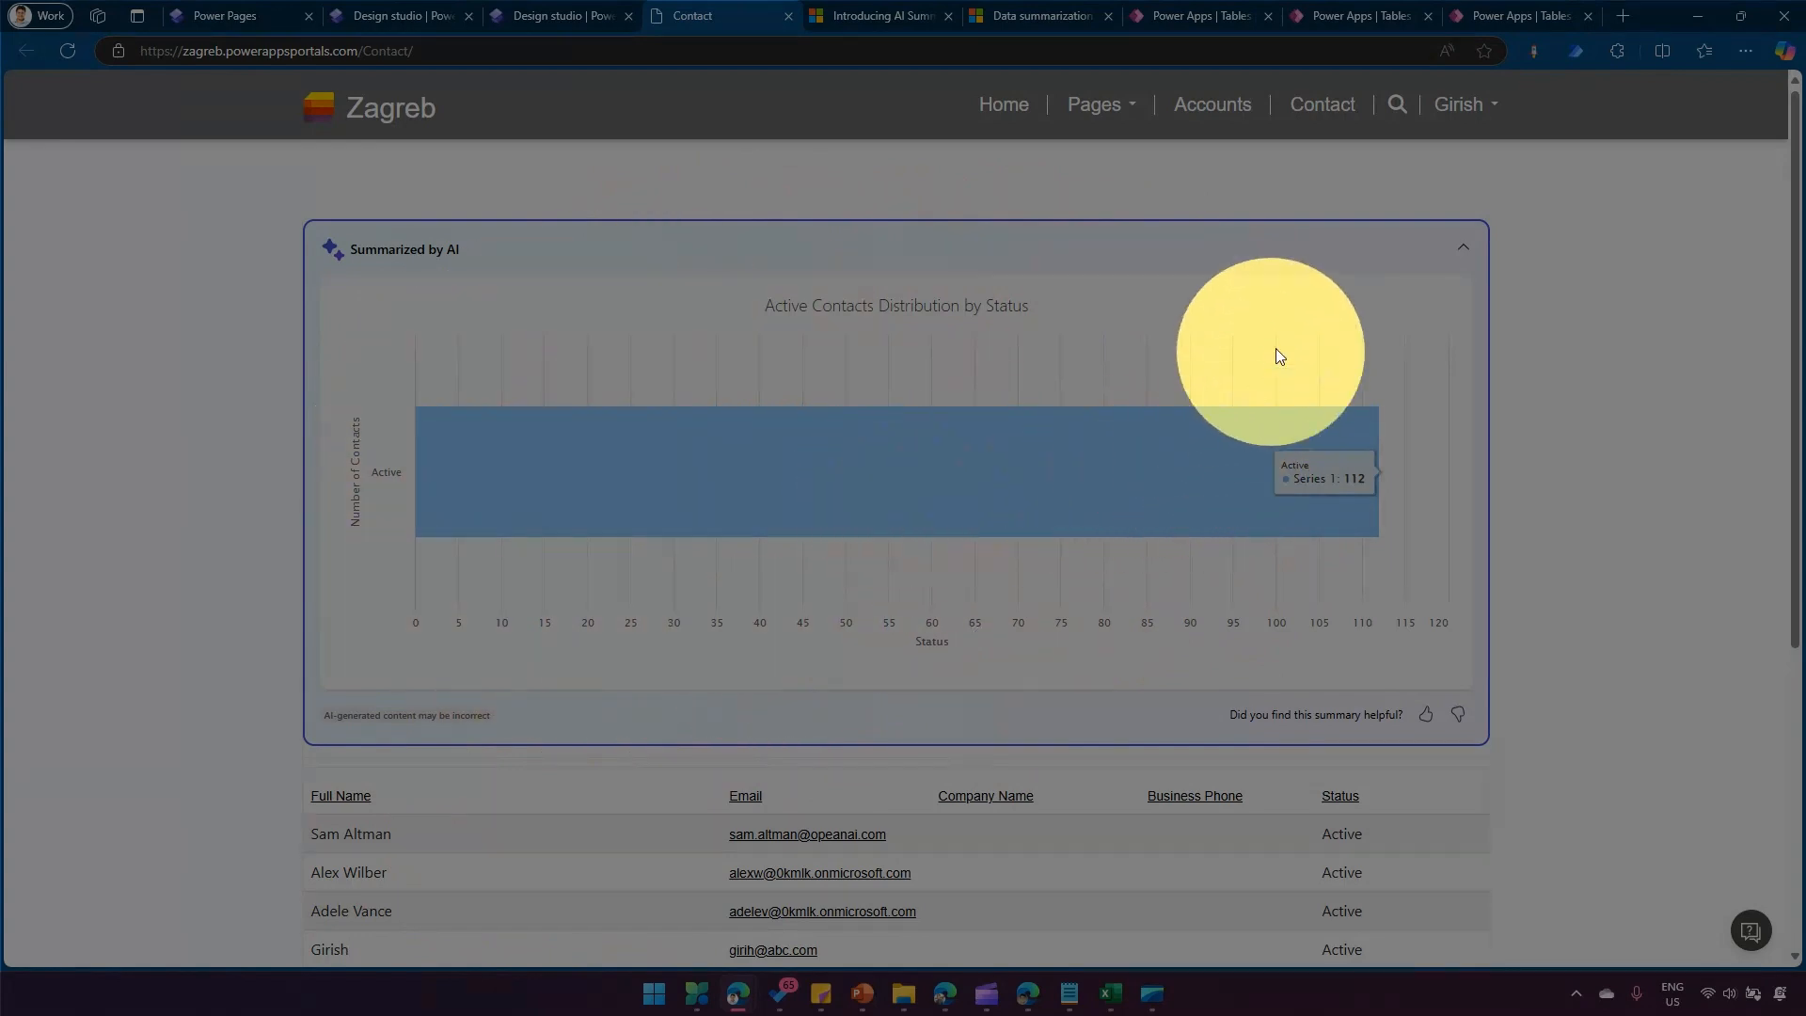
Compare the AI summary chart on the live Contact page with the list's Full Name, Email and Status columns
{"action": "scroll", "coordinate": [1588, 508], "scroll_direction": "down", "scroll_amount": 2}
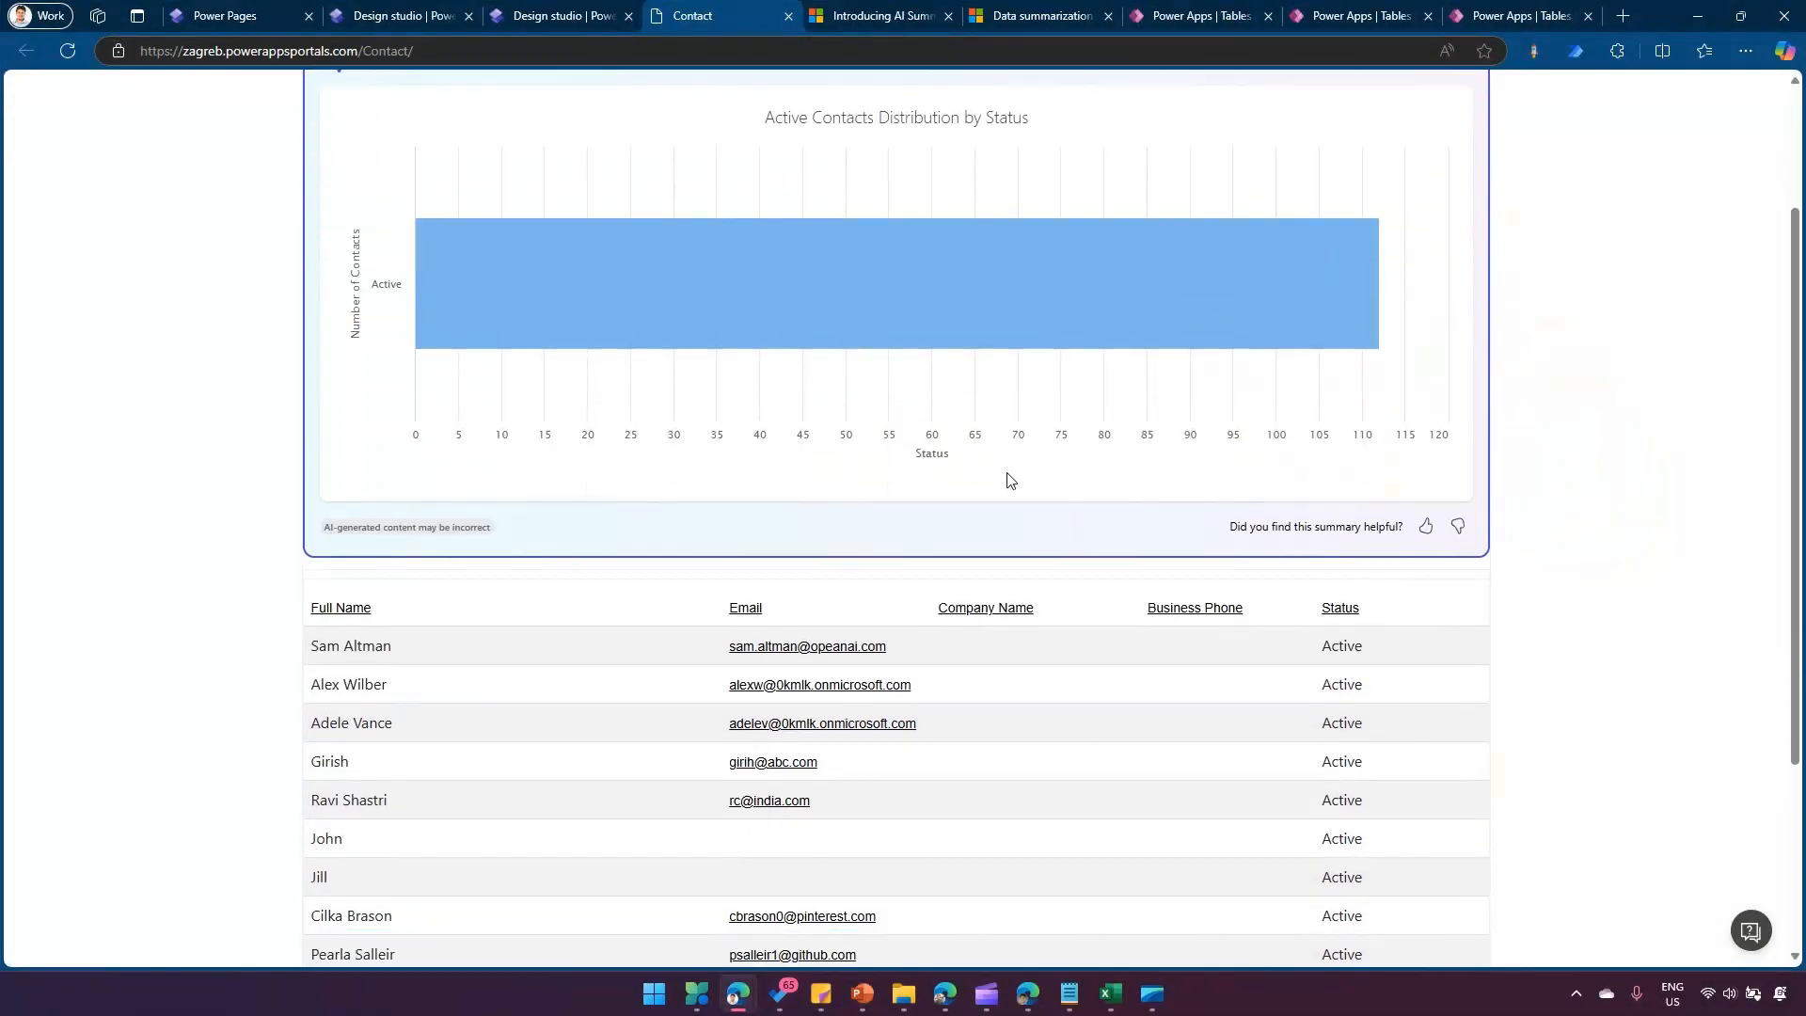
{"action": "scroll", "coordinate": [1007, 482], "scroll_direction": "up", "scroll_amount": 1}
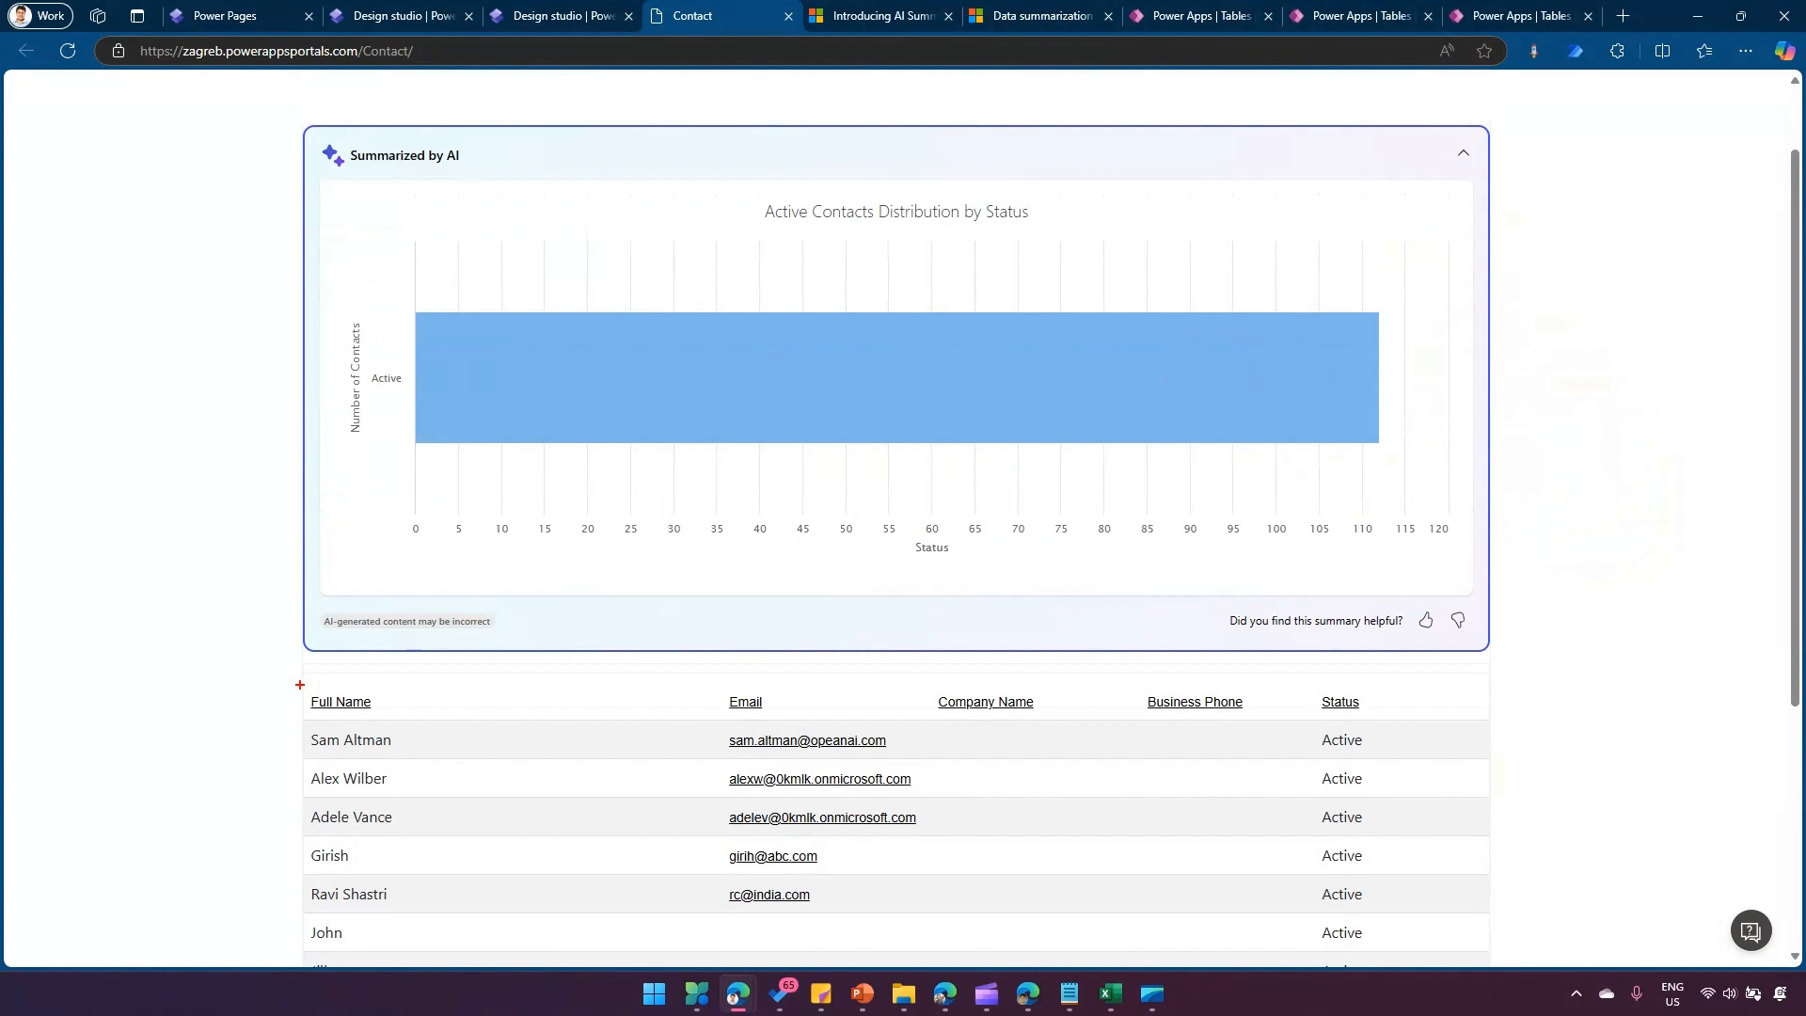
{"action": "mouse_move", "coordinate": [301, 684]}
{"action": "left_mouse_down"}
{"action": "mouse_move", "coordinate": [361, 747]}
{"action": "mouse_move", "coordinate": [435, 927]}
{"action": "mouse_move", "coordinate": [468, 952]}
{"action": "left_mouse_up"}
{"action": "left_click_drag", "start_coordinate": [700, 678], "coordinate": [886, 957]}
{"action": "mouse_move", "coordinate": [1309, 683]}
{"action": "left_mouse_down"}
{"action": "mouse_move", "coordinate": [1371, 936]}
{"action": "mouse_move", "coordinate": [1403, 953]}
{"action": "left_mouse_up"}
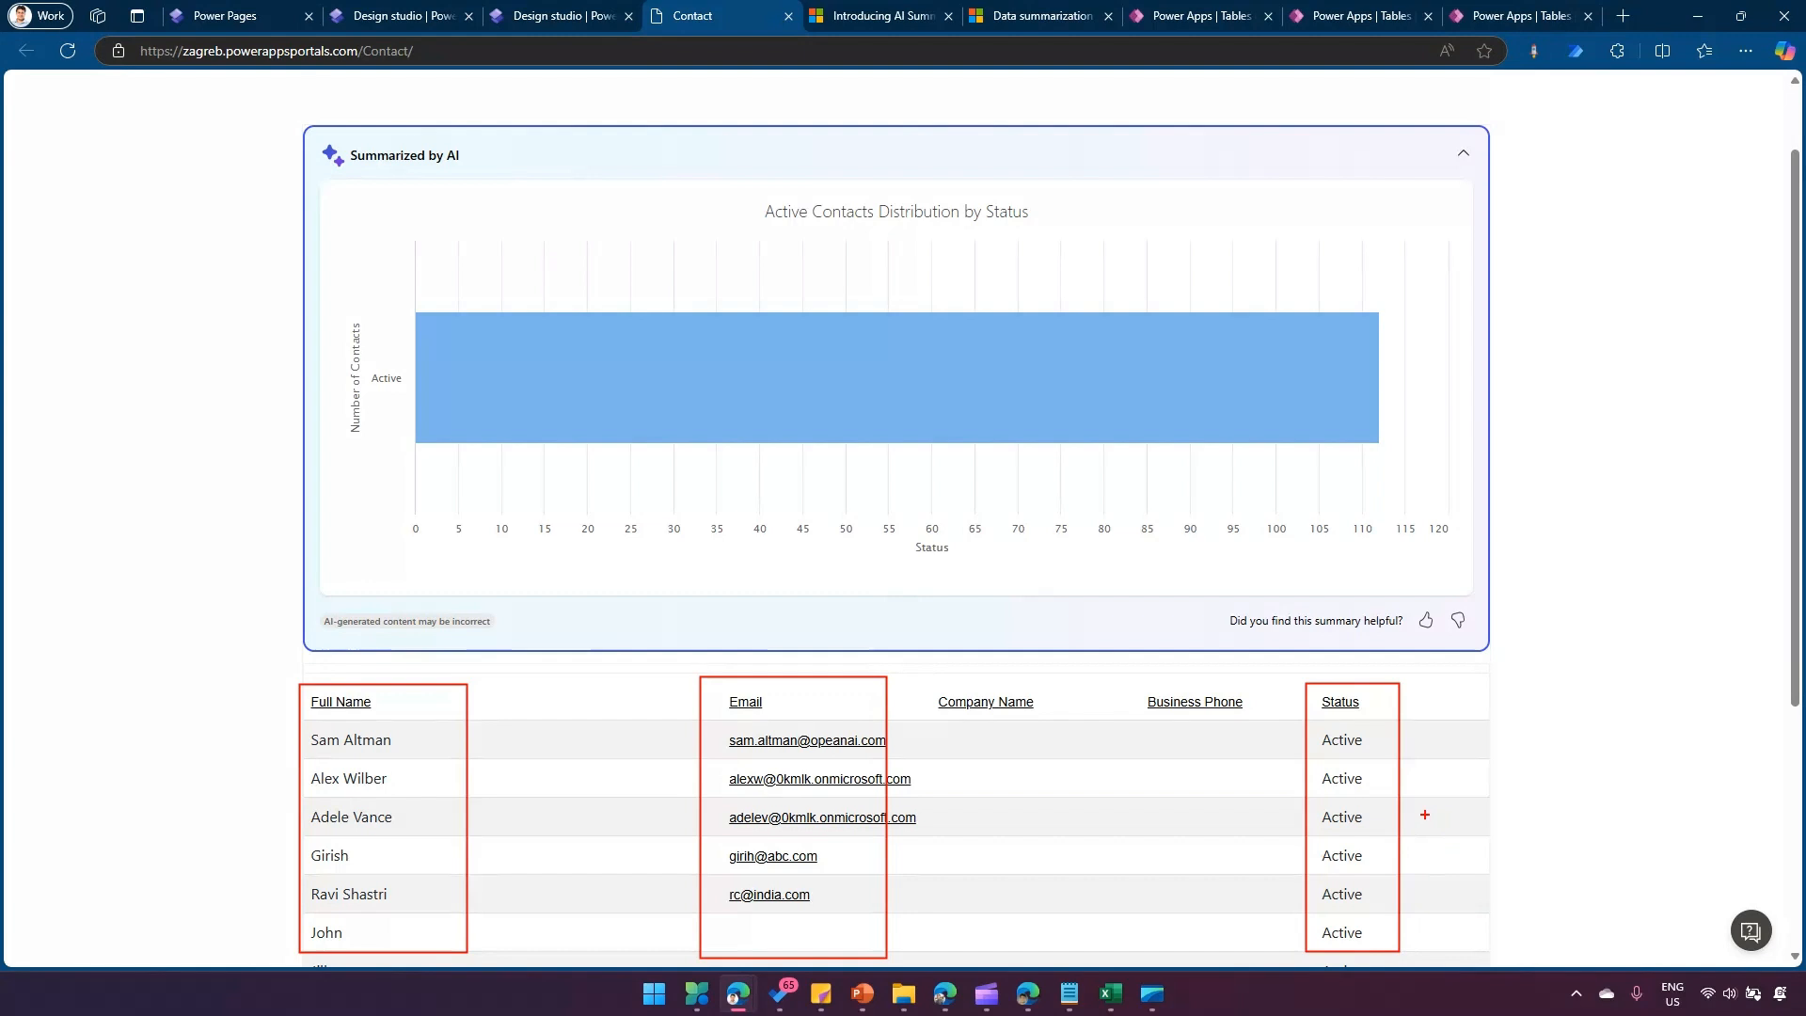
{"action": "mouse_move", "coordinate": [1425, 814]}
{"action": "left_mouse_down"}
{"action": "mouse_move", "coordinate": [1495, 492]}
{"action": "mouse_move", "coordinate": [1382, 462]}
{"action": "left_mouse_up"}
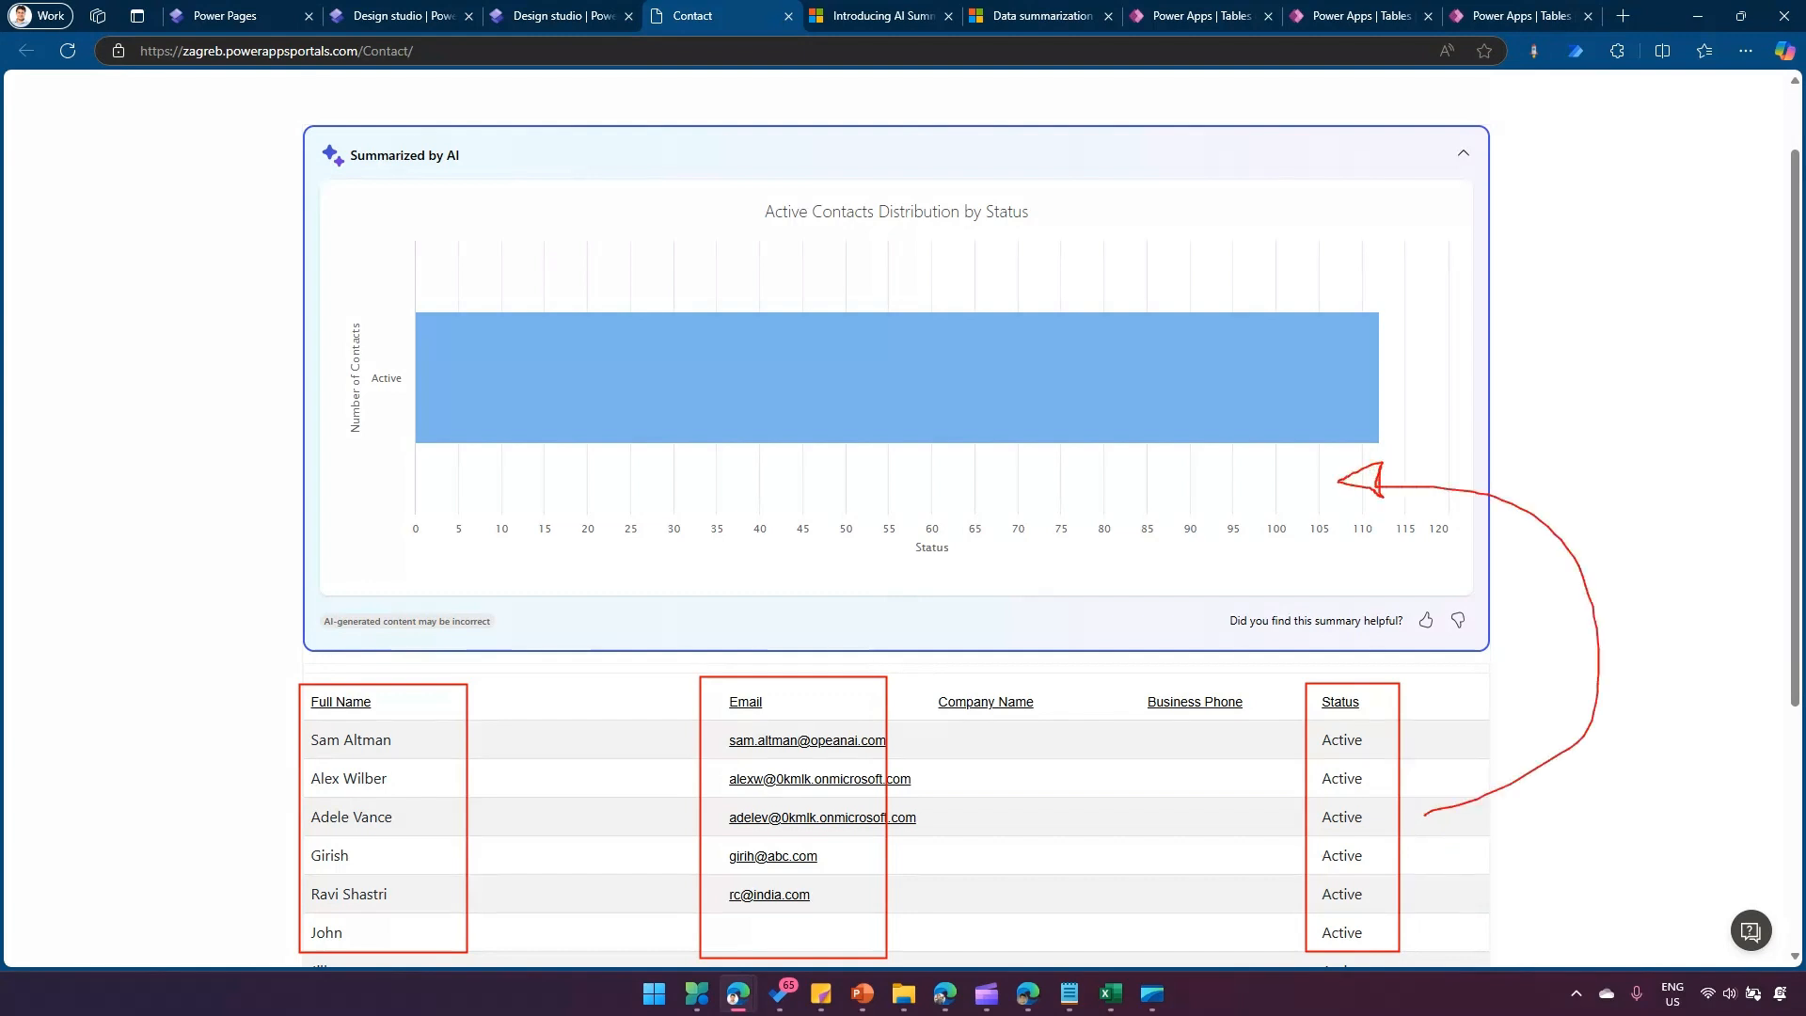
{"action": "key", "text": "Escape"}
{"action": "mouse_move", "coordinate": [1260, 414]}
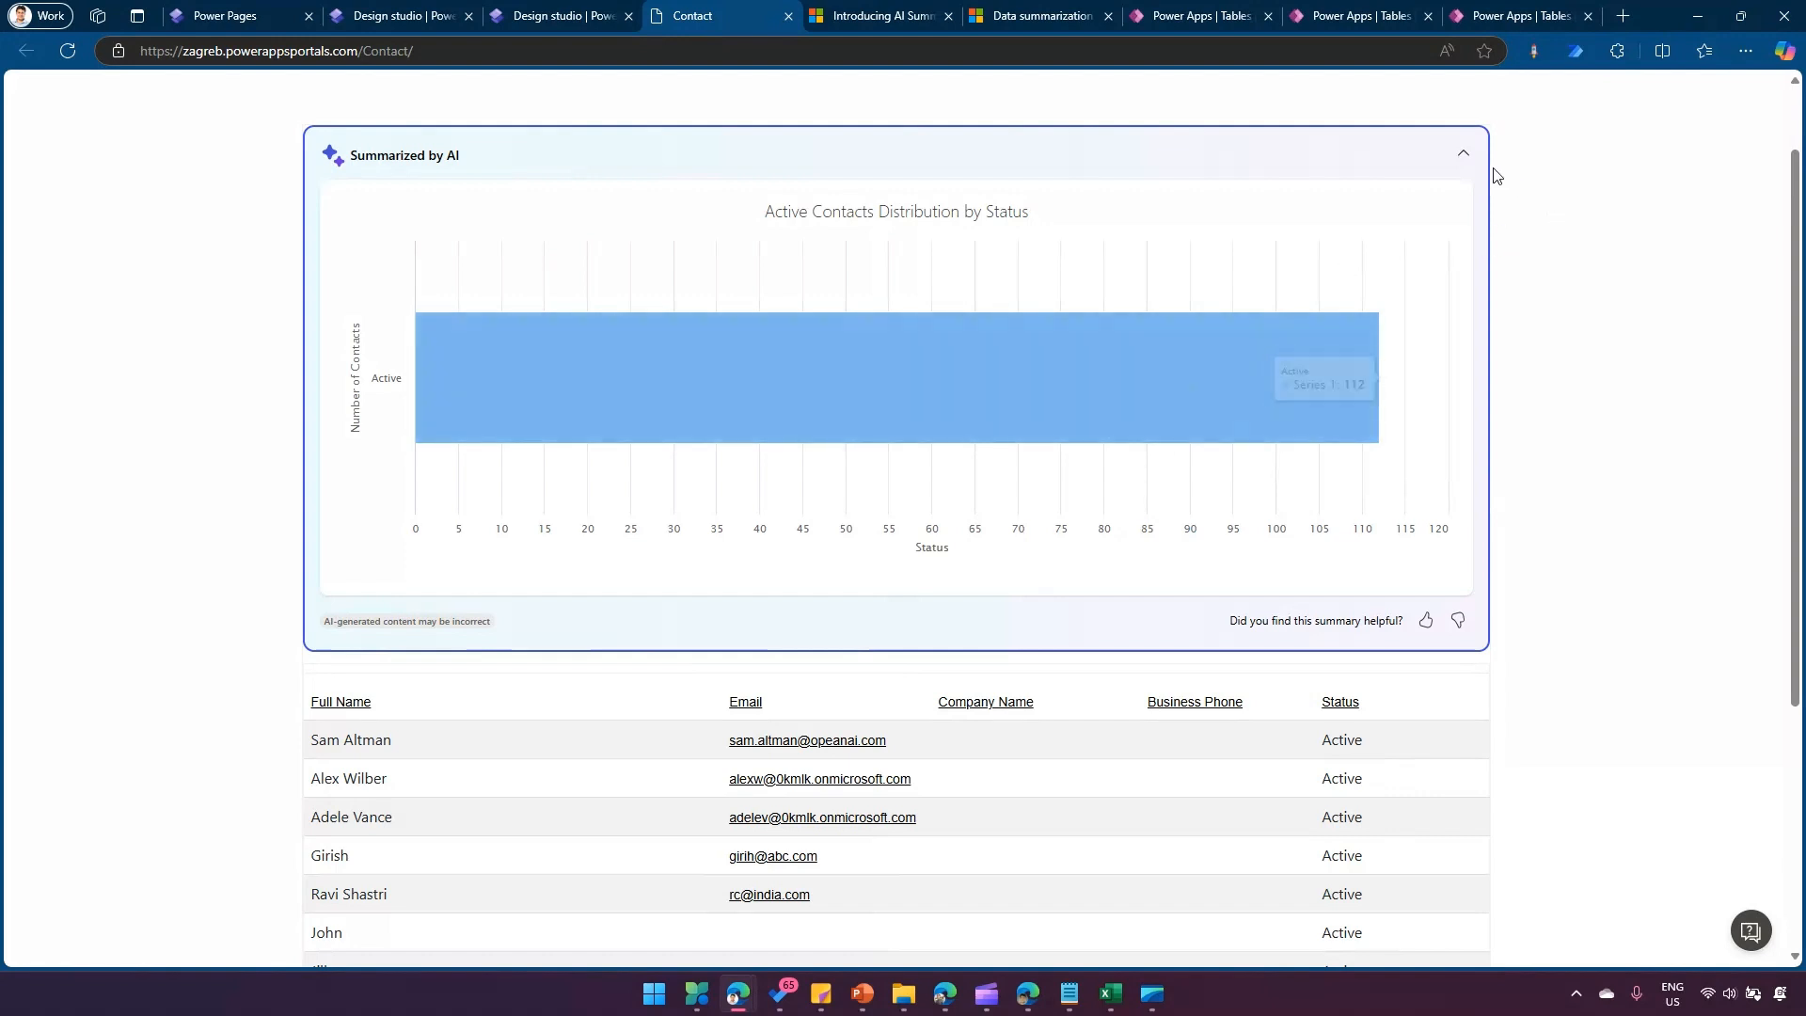
Collapse and expand the AI summary above the contact list several times, leaving it expanded
{"action": "left_click", "coordinate": [1464, 162]}
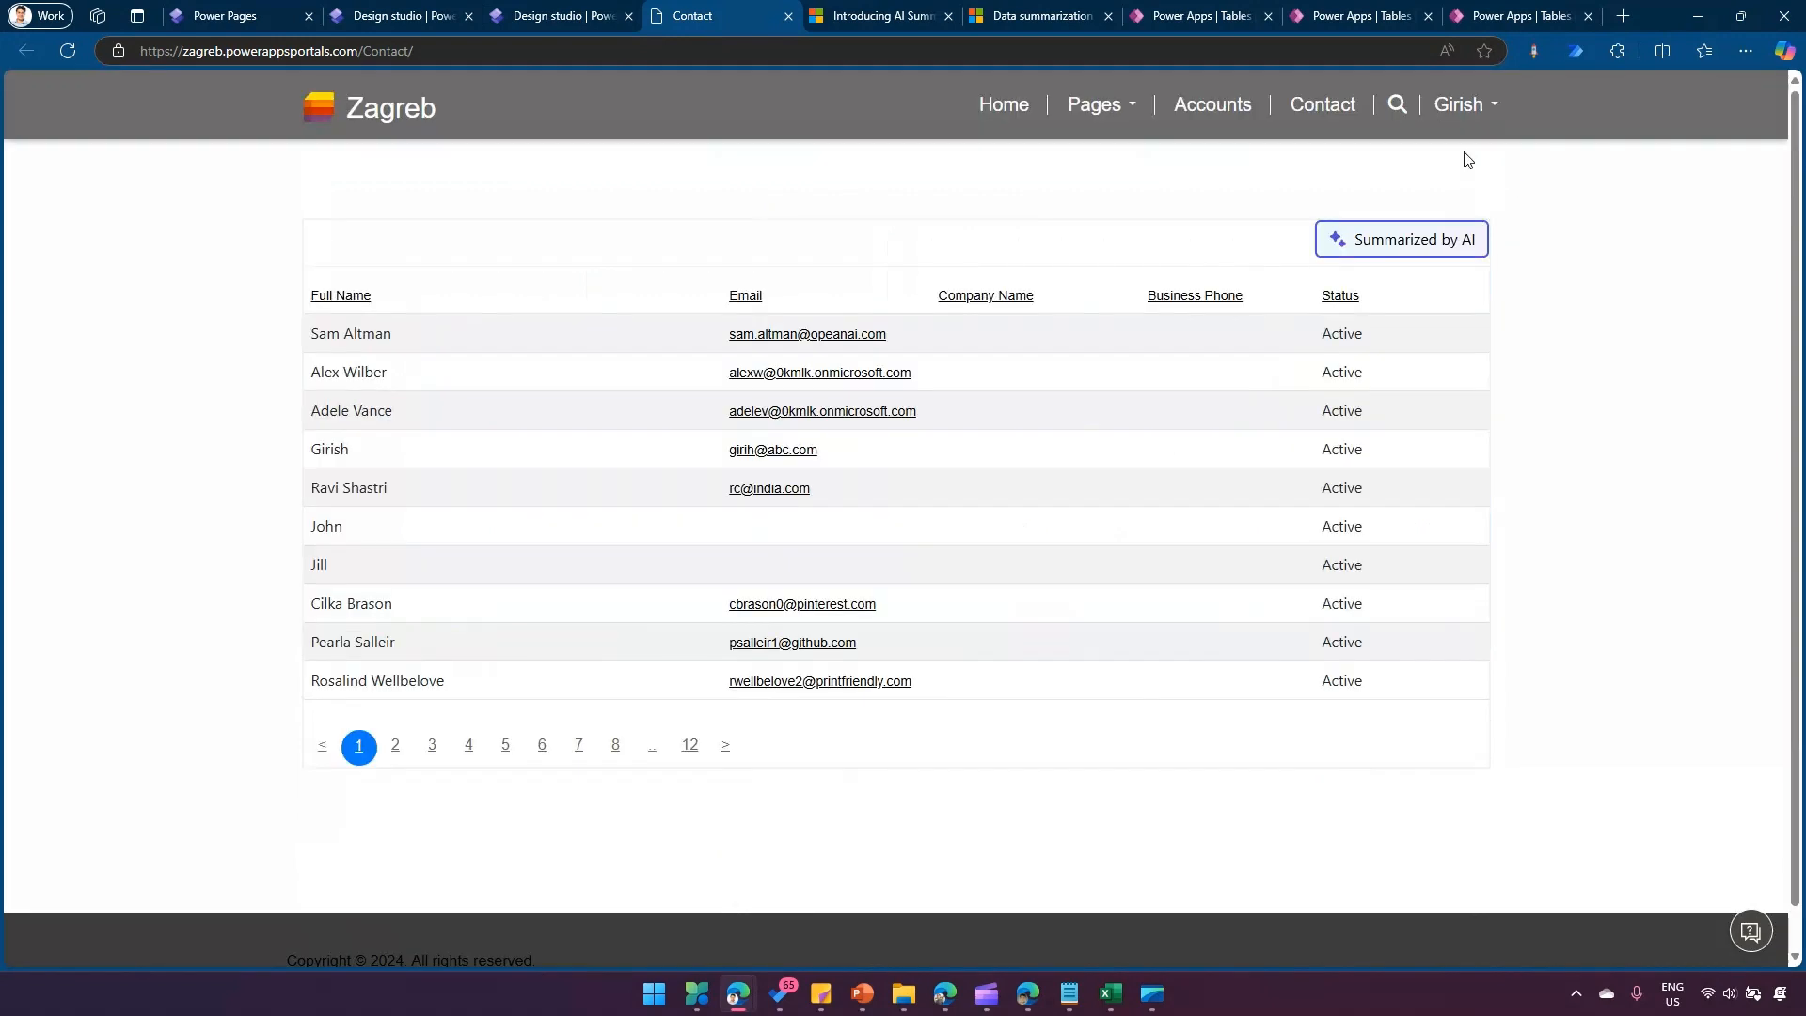
{"action": "left_click", "coordinate": [1434, 243]}
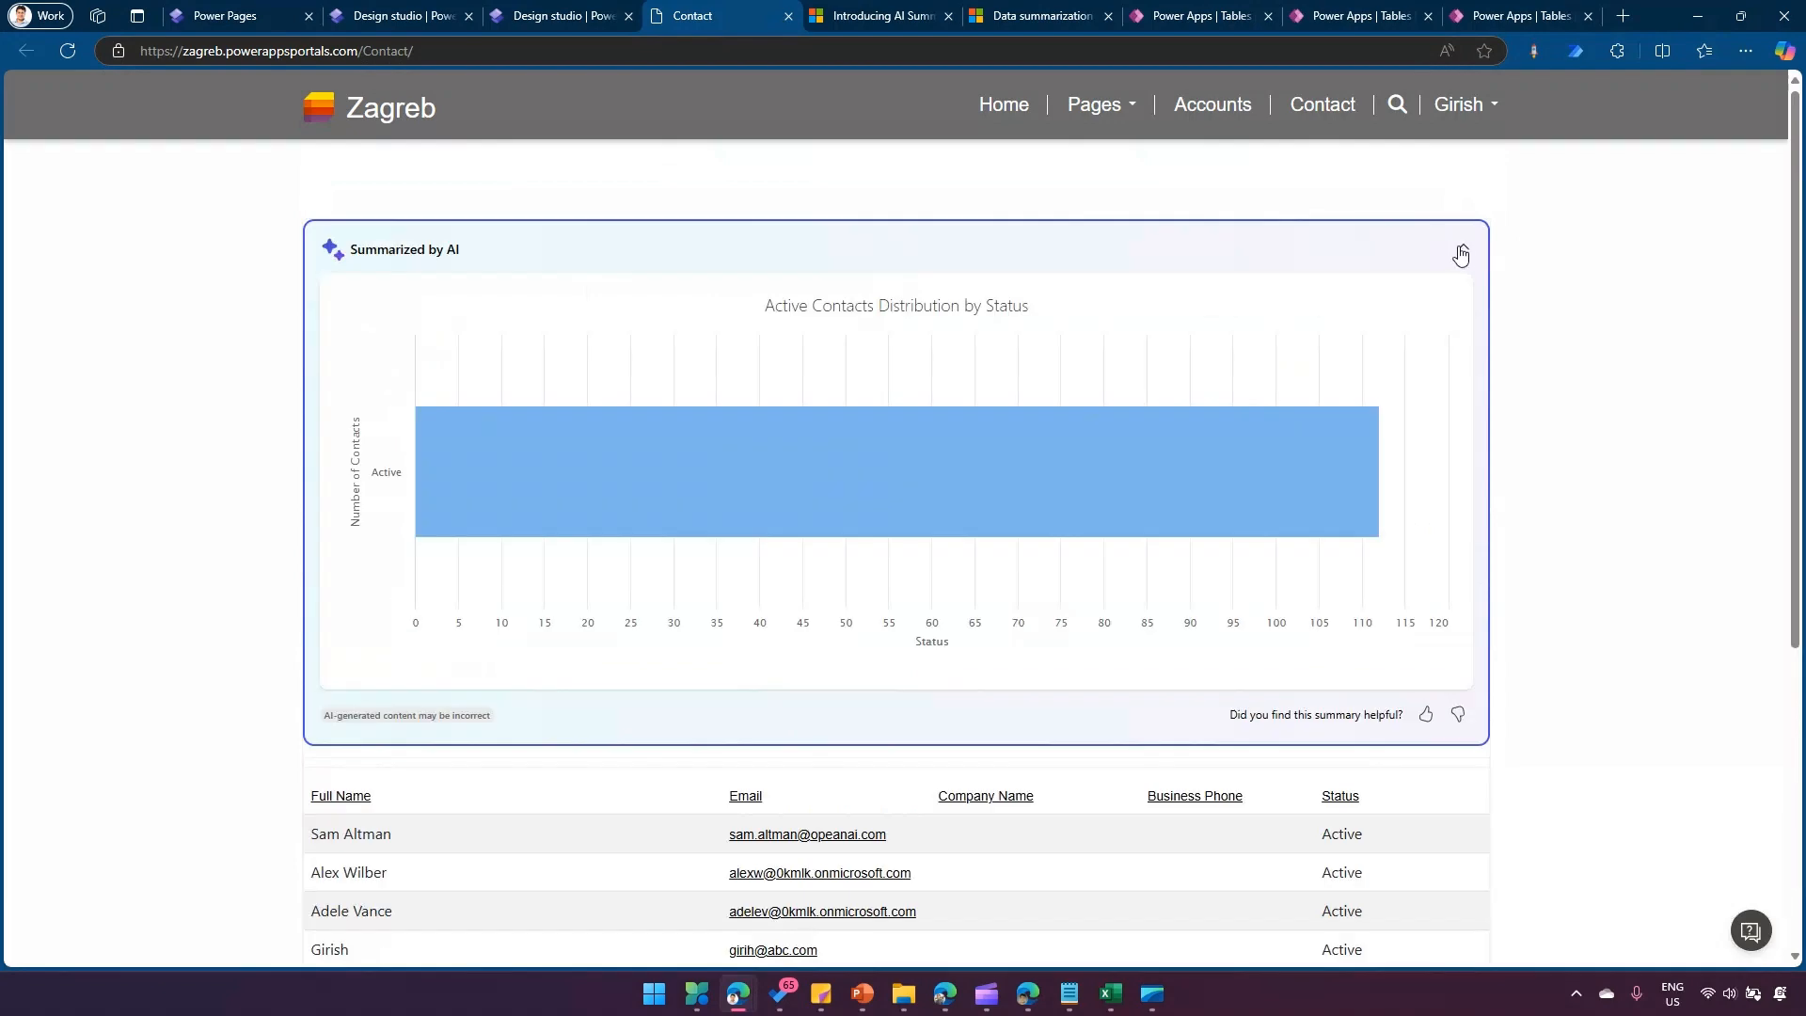
{"action": "left_click", "coordinate": [1464, 253]}
{"action": "left_click", "coordinate": [1465, 246]}
{"action": "left_click", "coordinate": [1467, 251]}
{"action": "left_click", "coordinate": [1466, 247]}
{"action": "left_click", "coordinate": [1466, 252]}
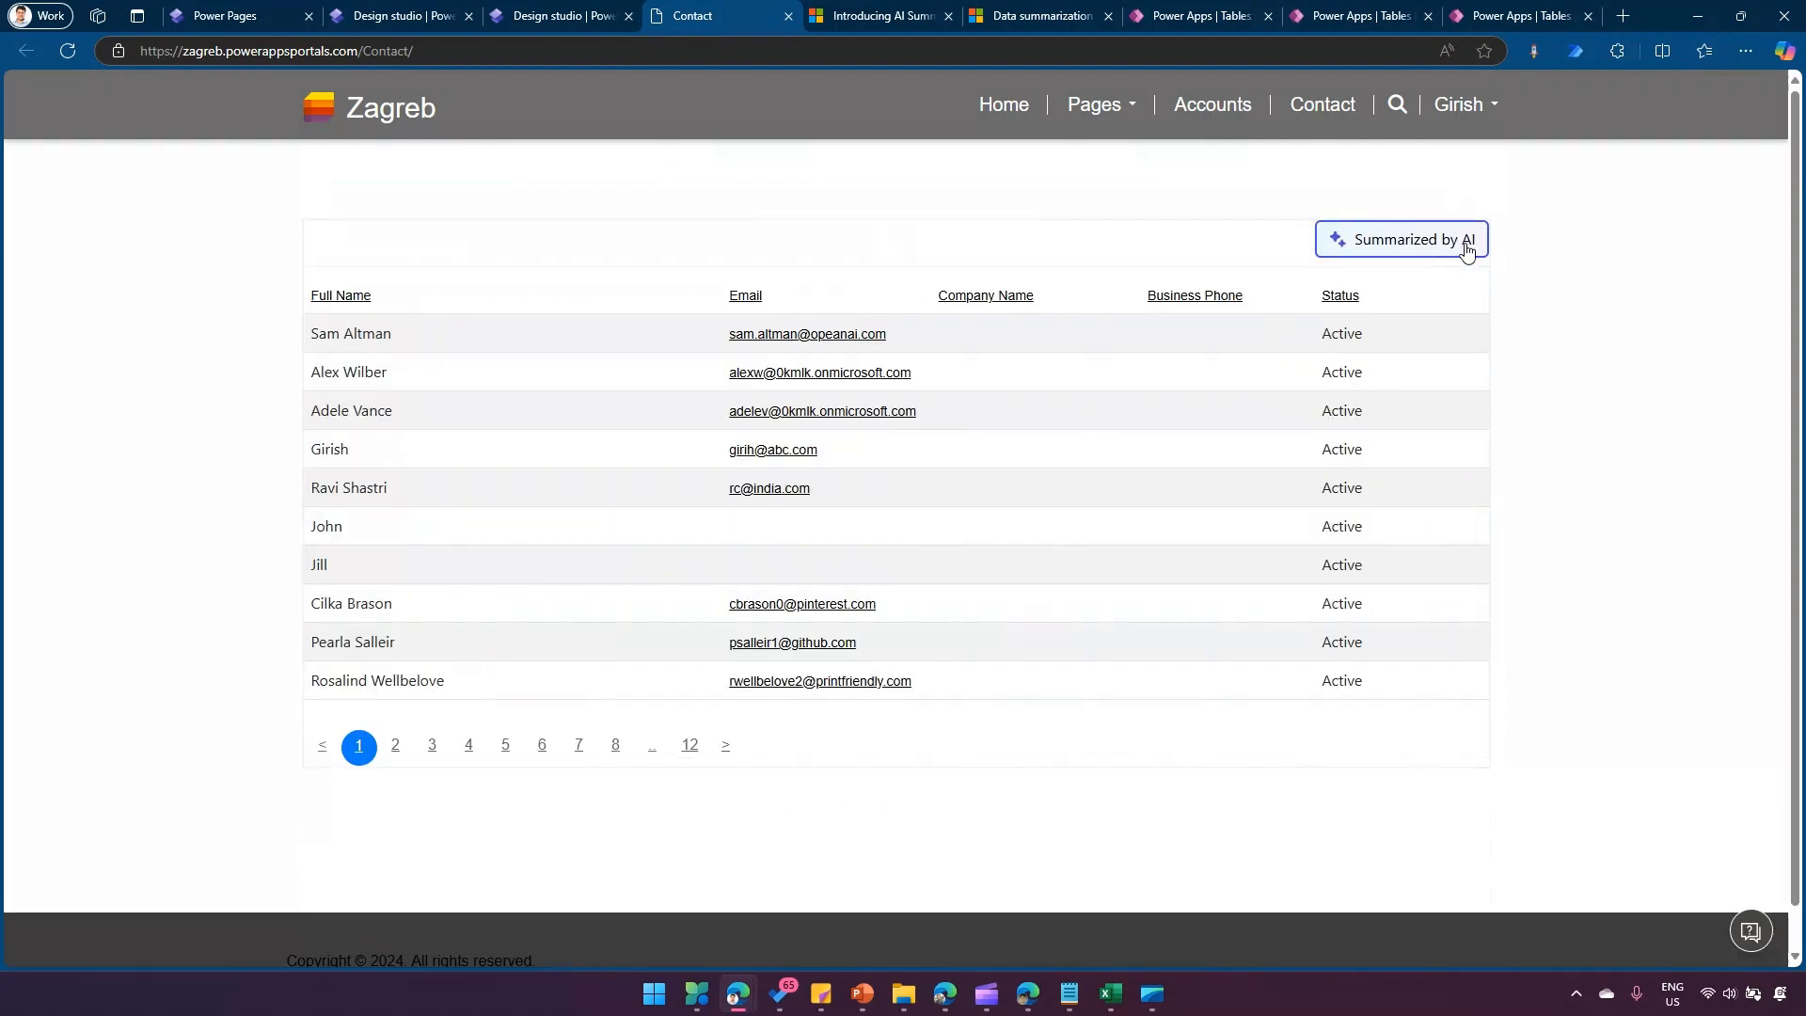
{"action": "left_click", "coordinate": [1466, 246]}
{"action": "left_click", "coordinate": [1464, 250]}
{"action": "left_click", "coordinate": [1408, 252]}
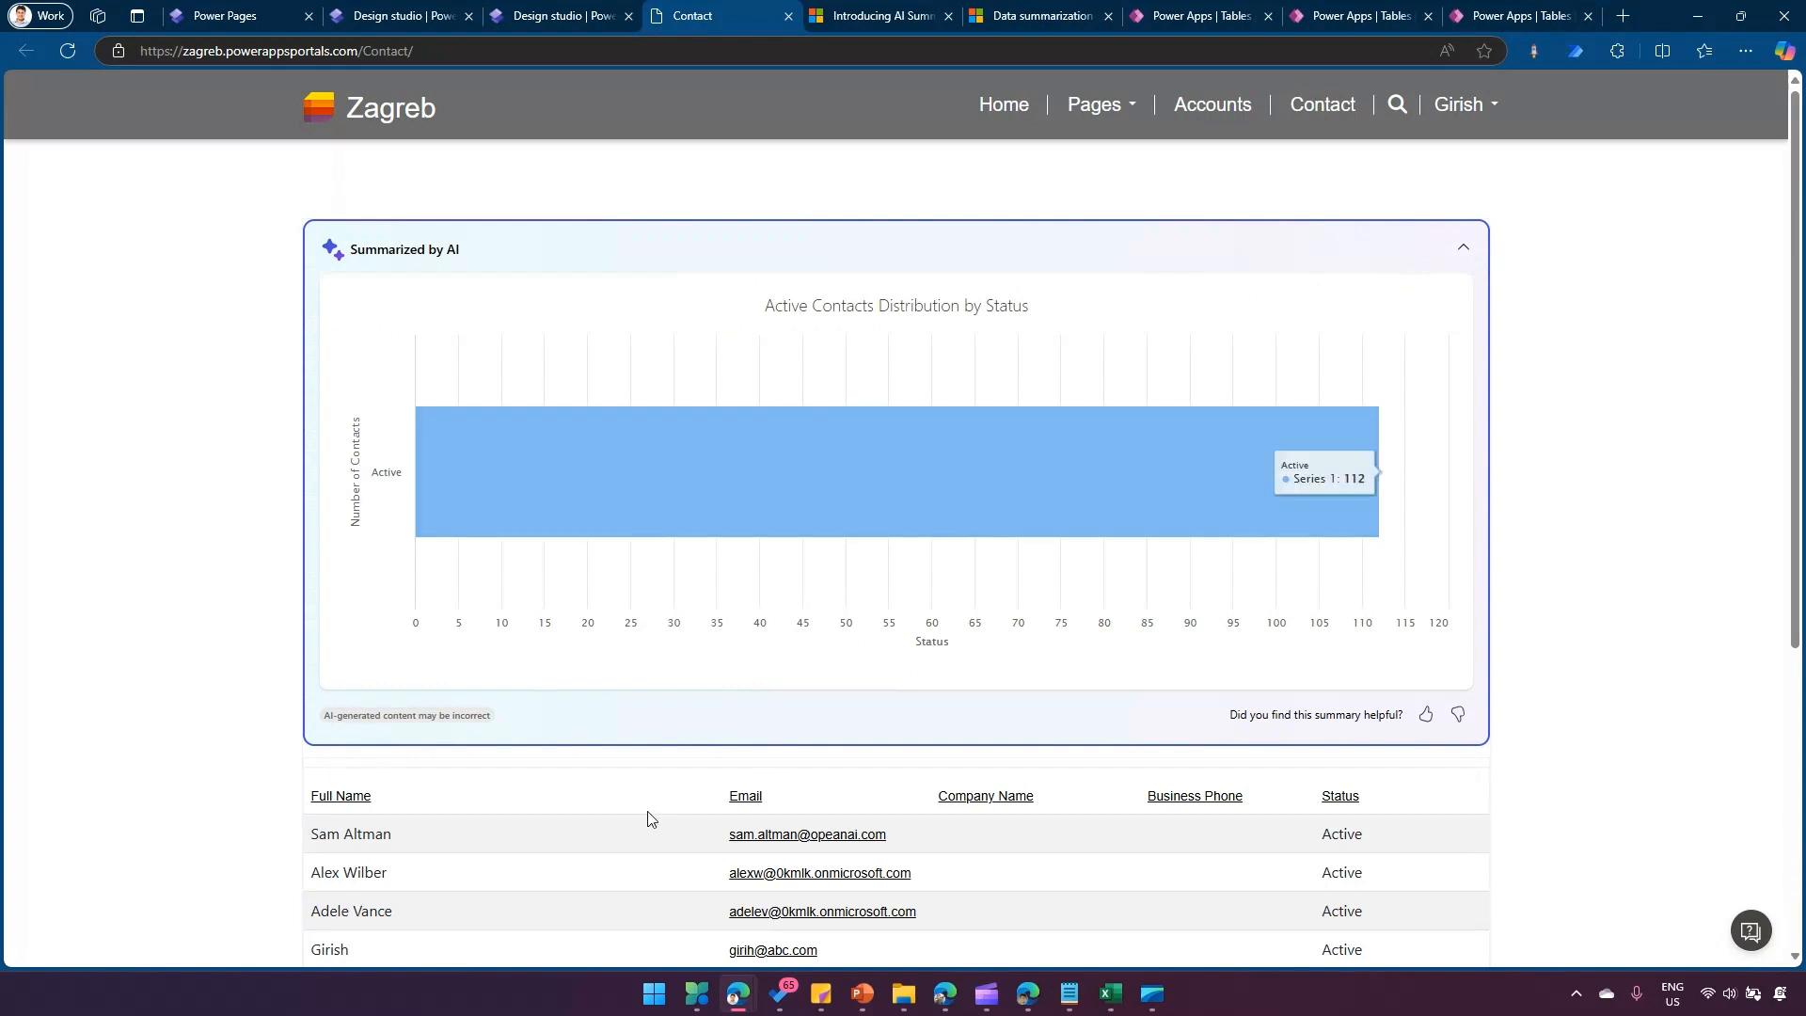
Open the live Accounts page from the Contact page and view the AI summary above the account list
{"action": "scroll", "coordinate": [682, 811], "scroll_direction": "down", "scroll_amount": 1}
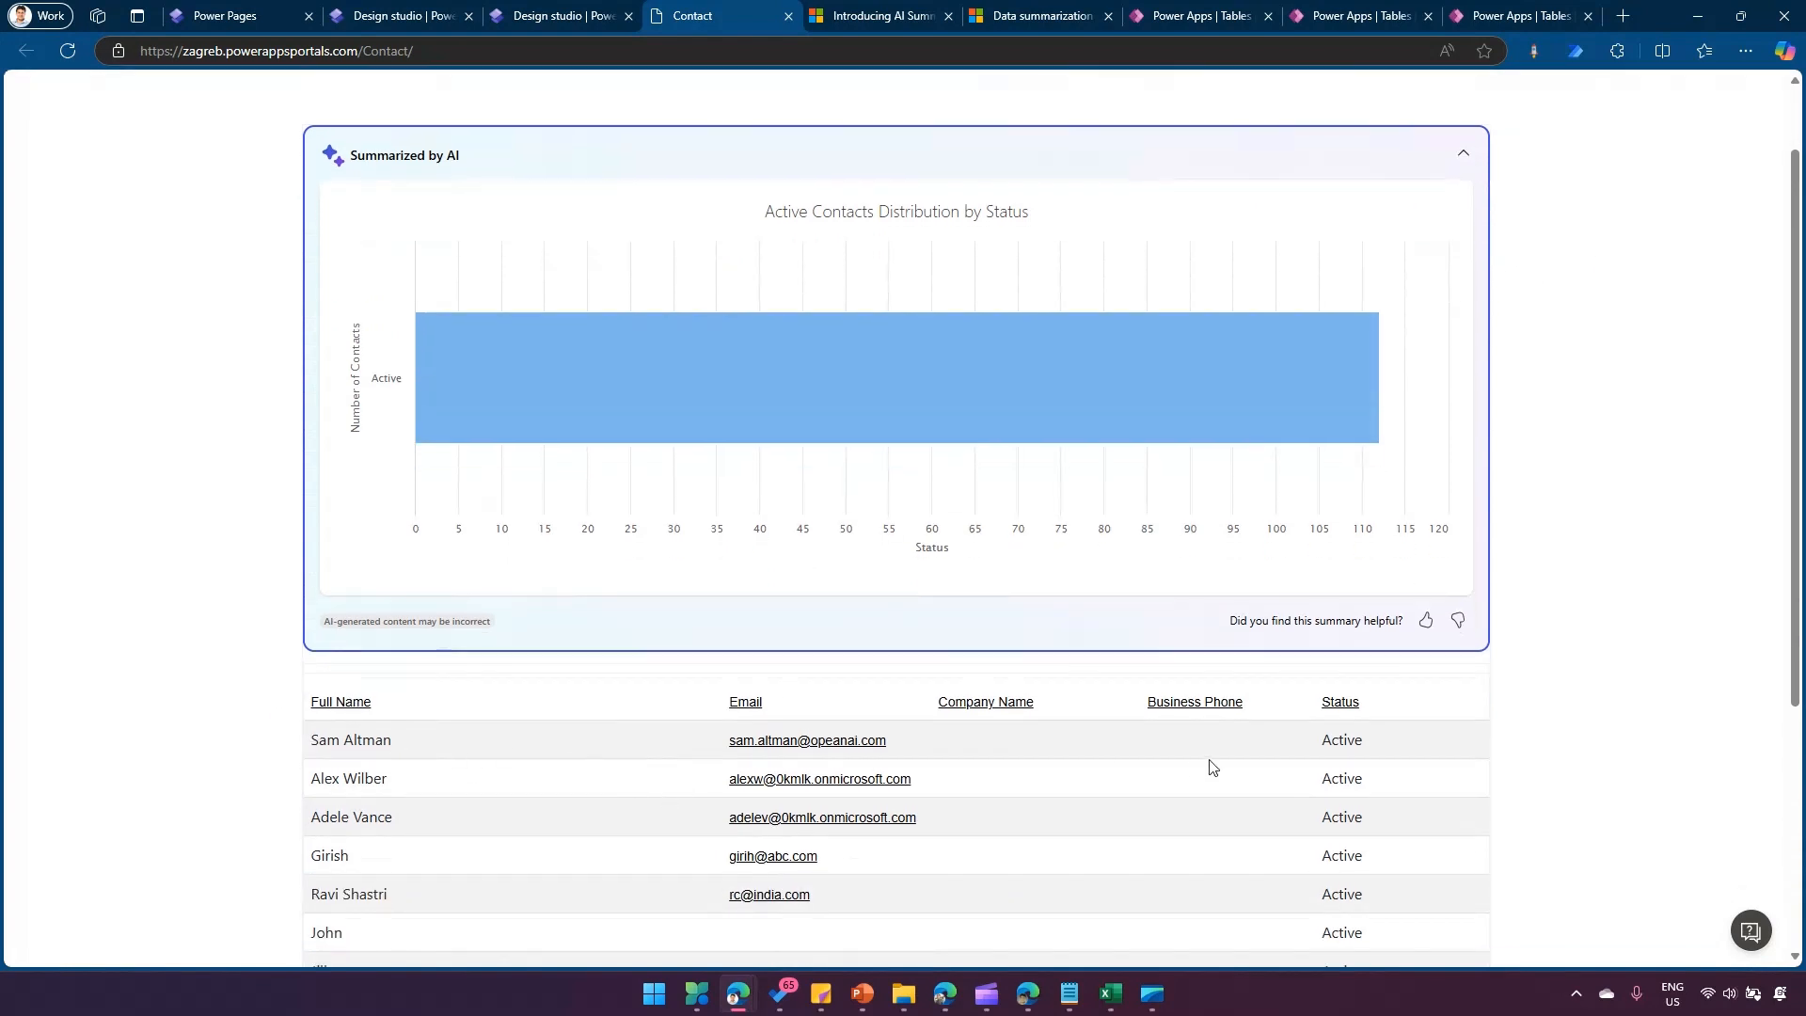
{"action": "scroll", "coordinate": [1396, 508], "scroll_direction": "up", "scroll_amount": 1}
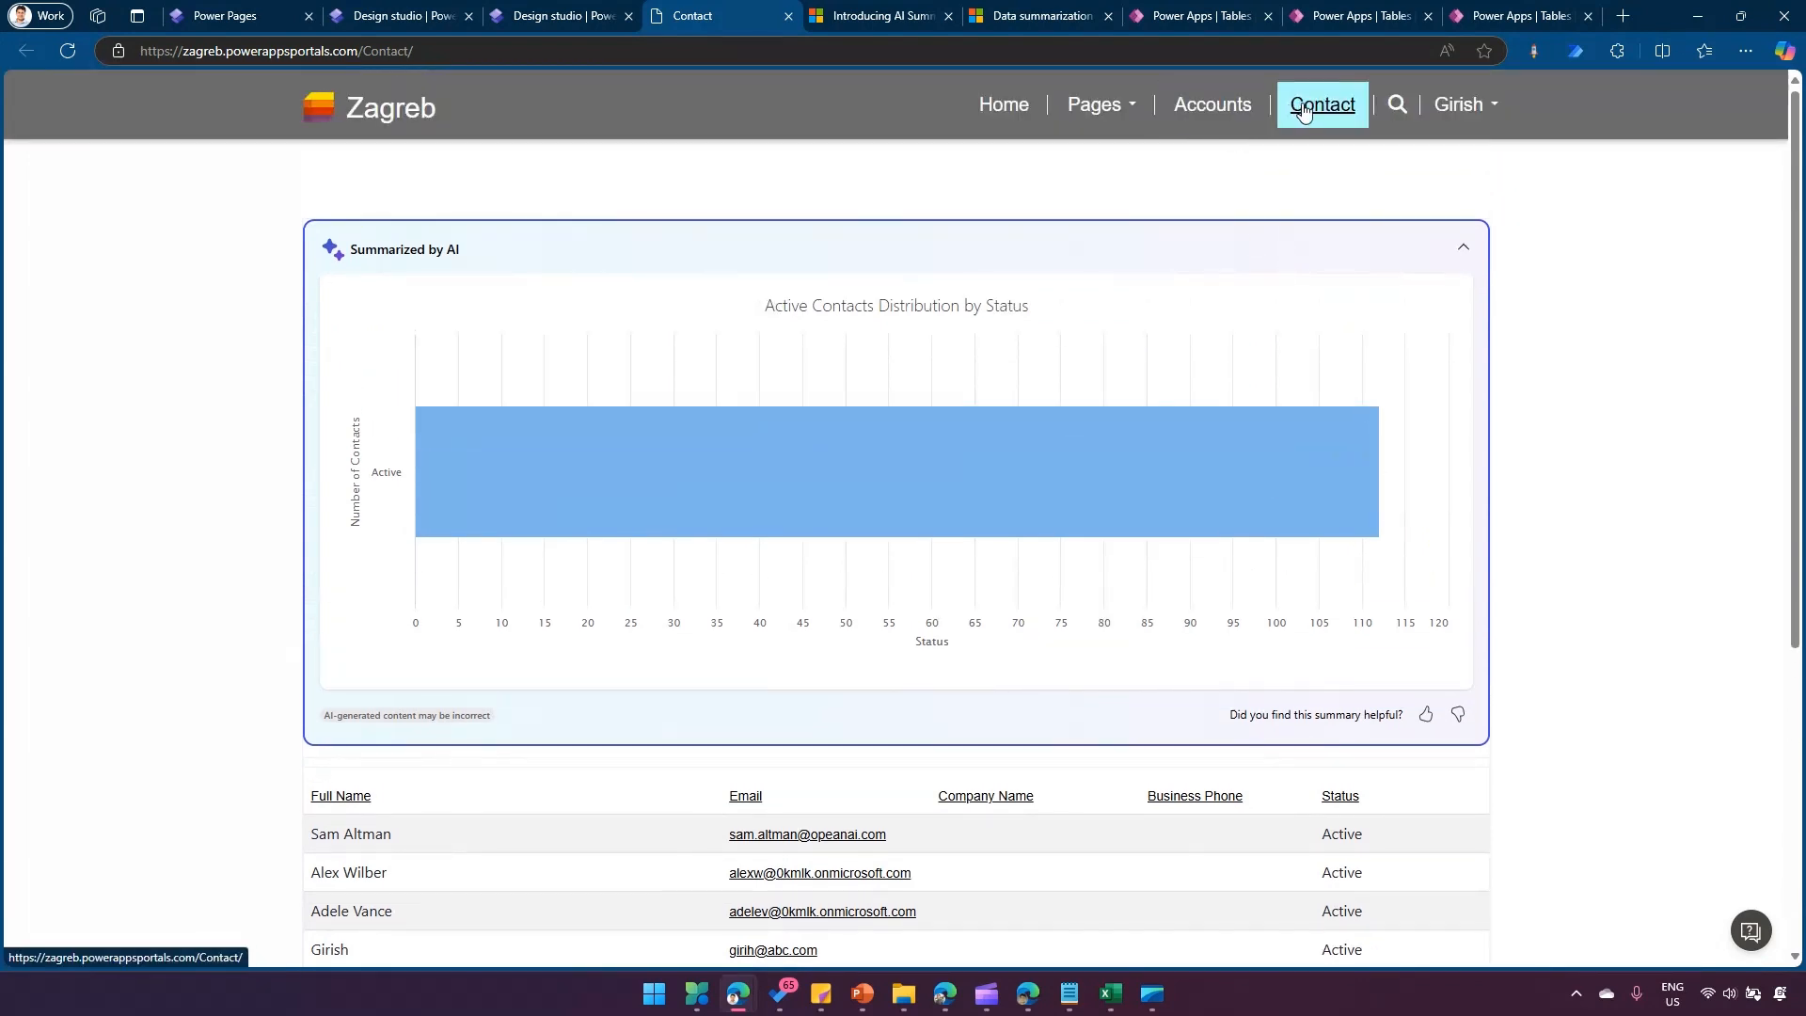
{"action": "left_click", "coordinate": [1224, 110]}
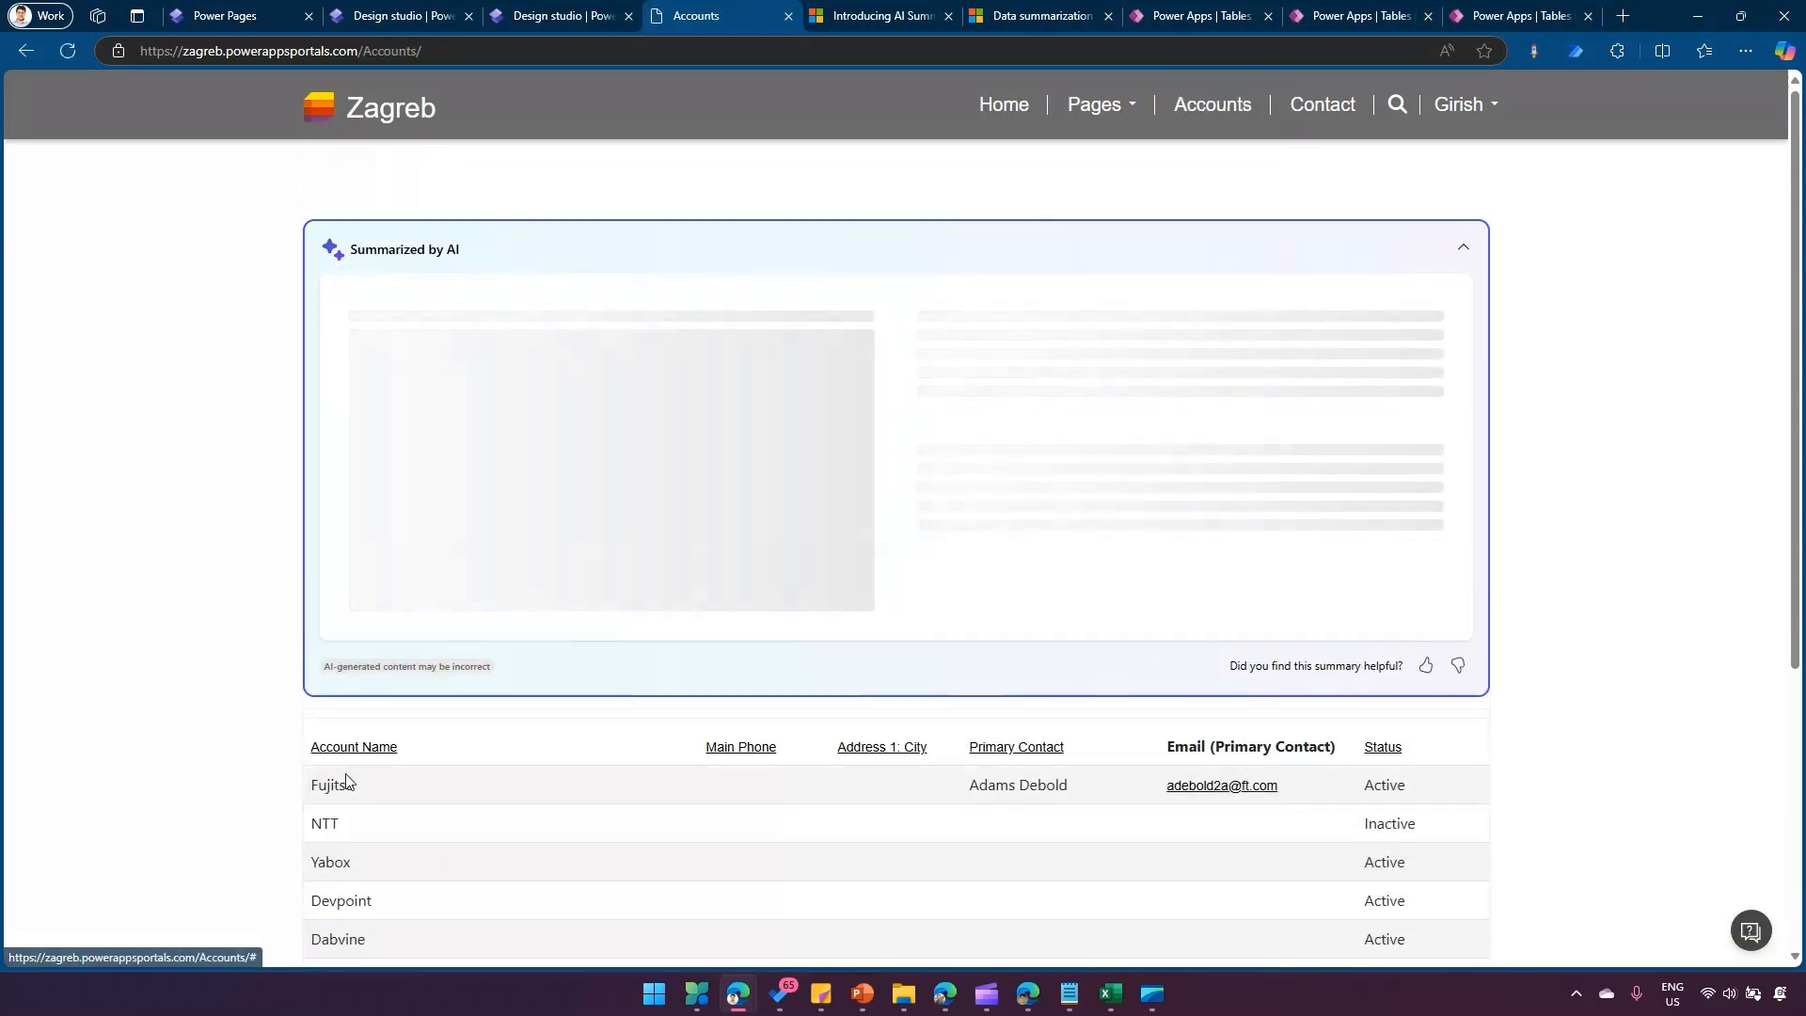
{"action": "scroll", "coordinate": [341, 761], "scroll_direction": "down", "scroll_amount": 1}
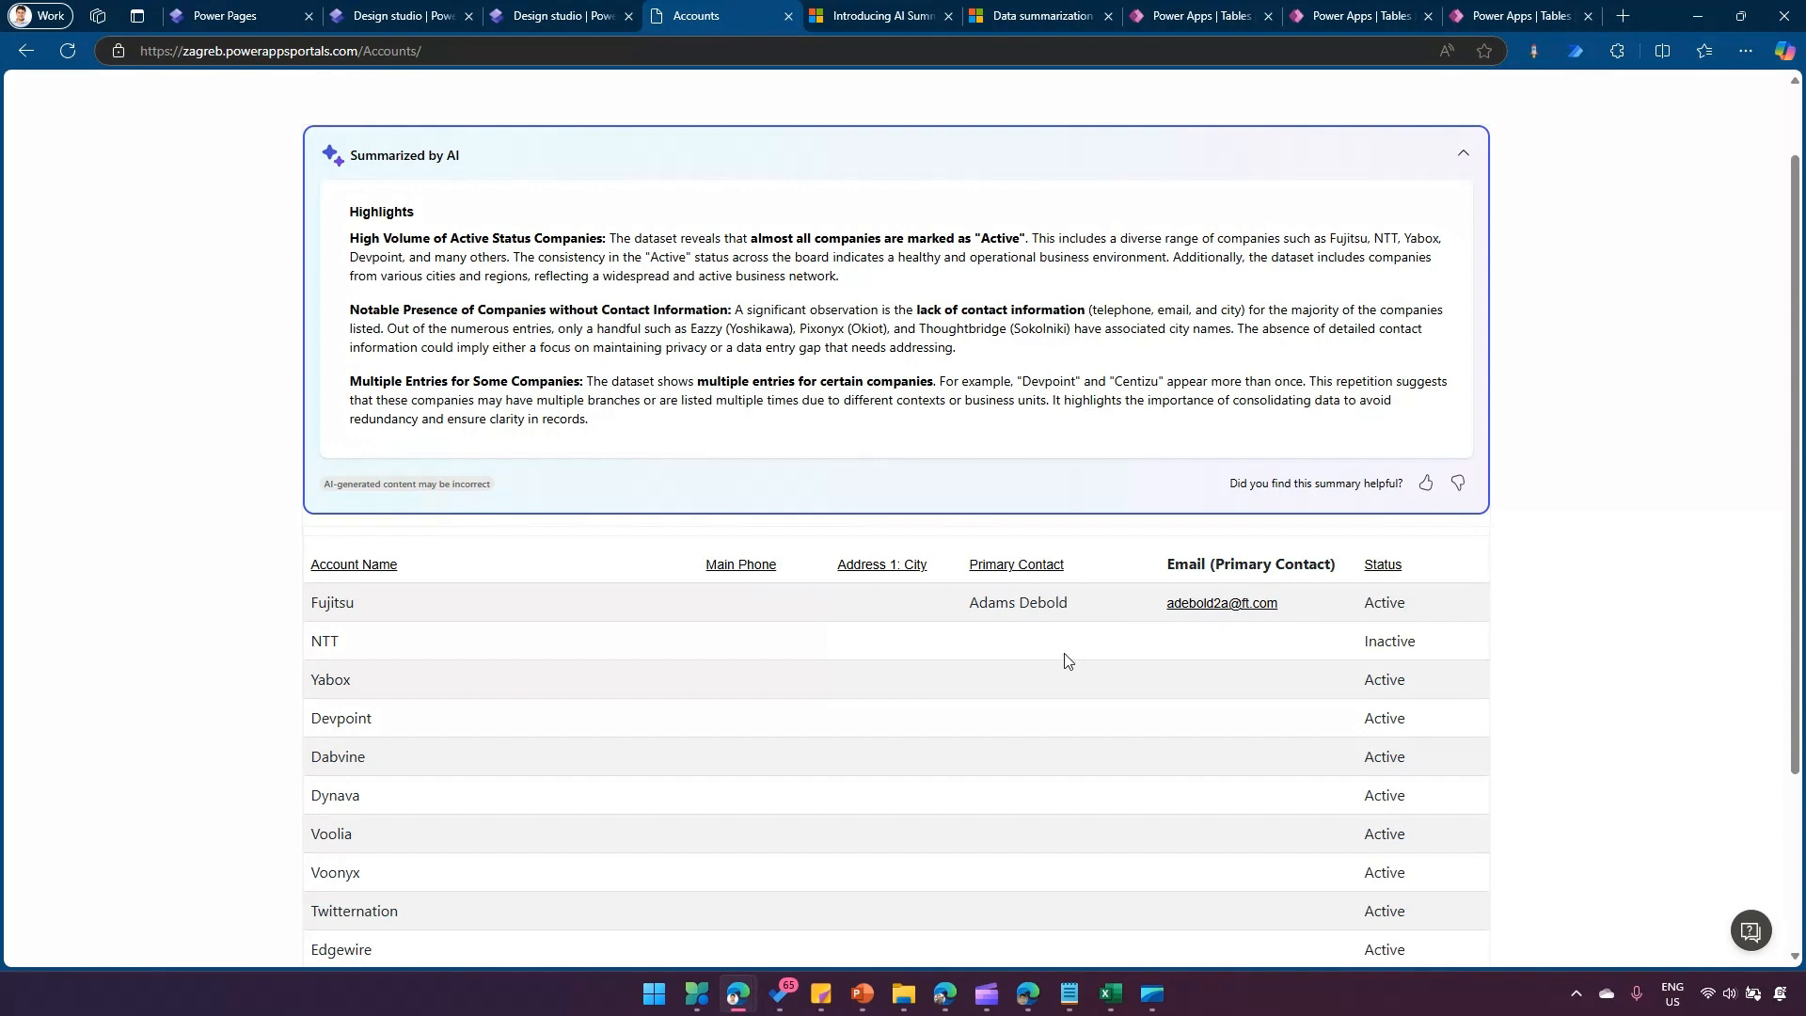
{"action": "scroll", "coordinate": [1066, 661], "scroll_direction": "up", "scroll_amount": 1}
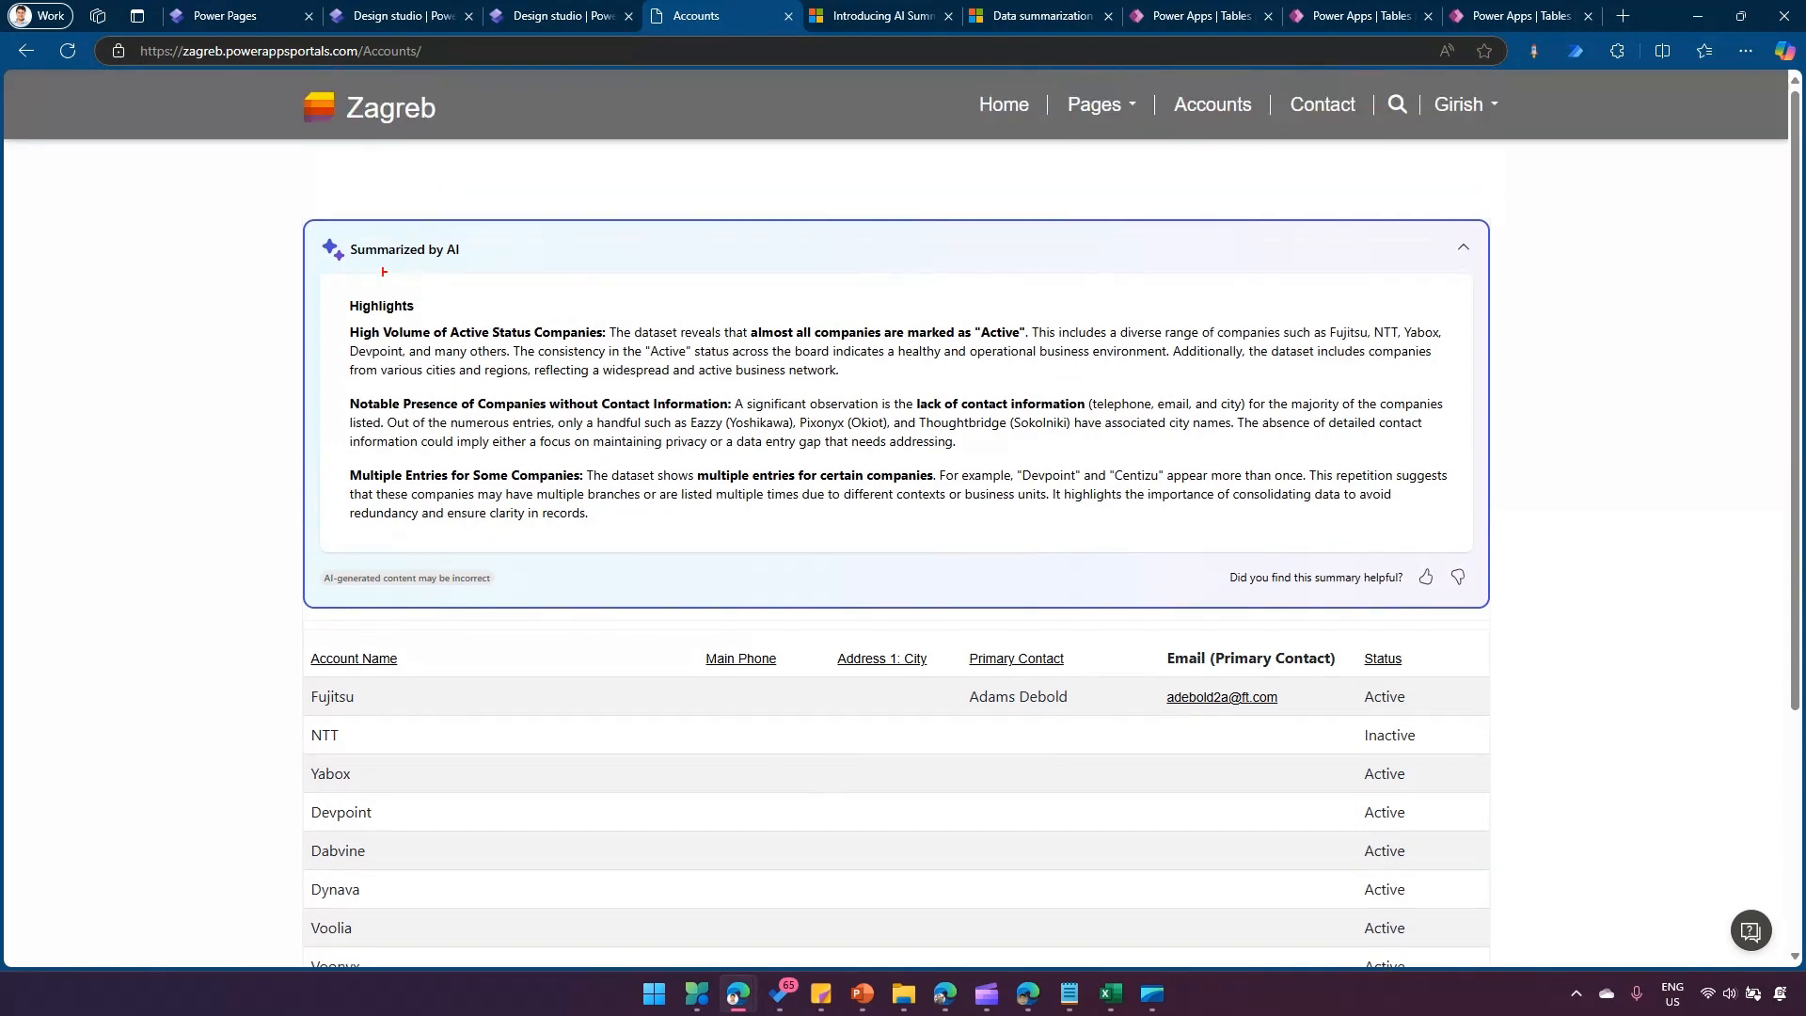
Examine the three highlights in the Accounts AI summary, including the example about Devpoint and Centizu appearing more than once
{"action": "mouse_move", "coordinate": [309, 266]}
{"action": "left_mouse_down"}
{"action": "mouse_move", "coordinate": [914, 531]}
{"action": "mouse_move", "coordinate": [1489, 559]}
{"action": "left_mouse_up"}
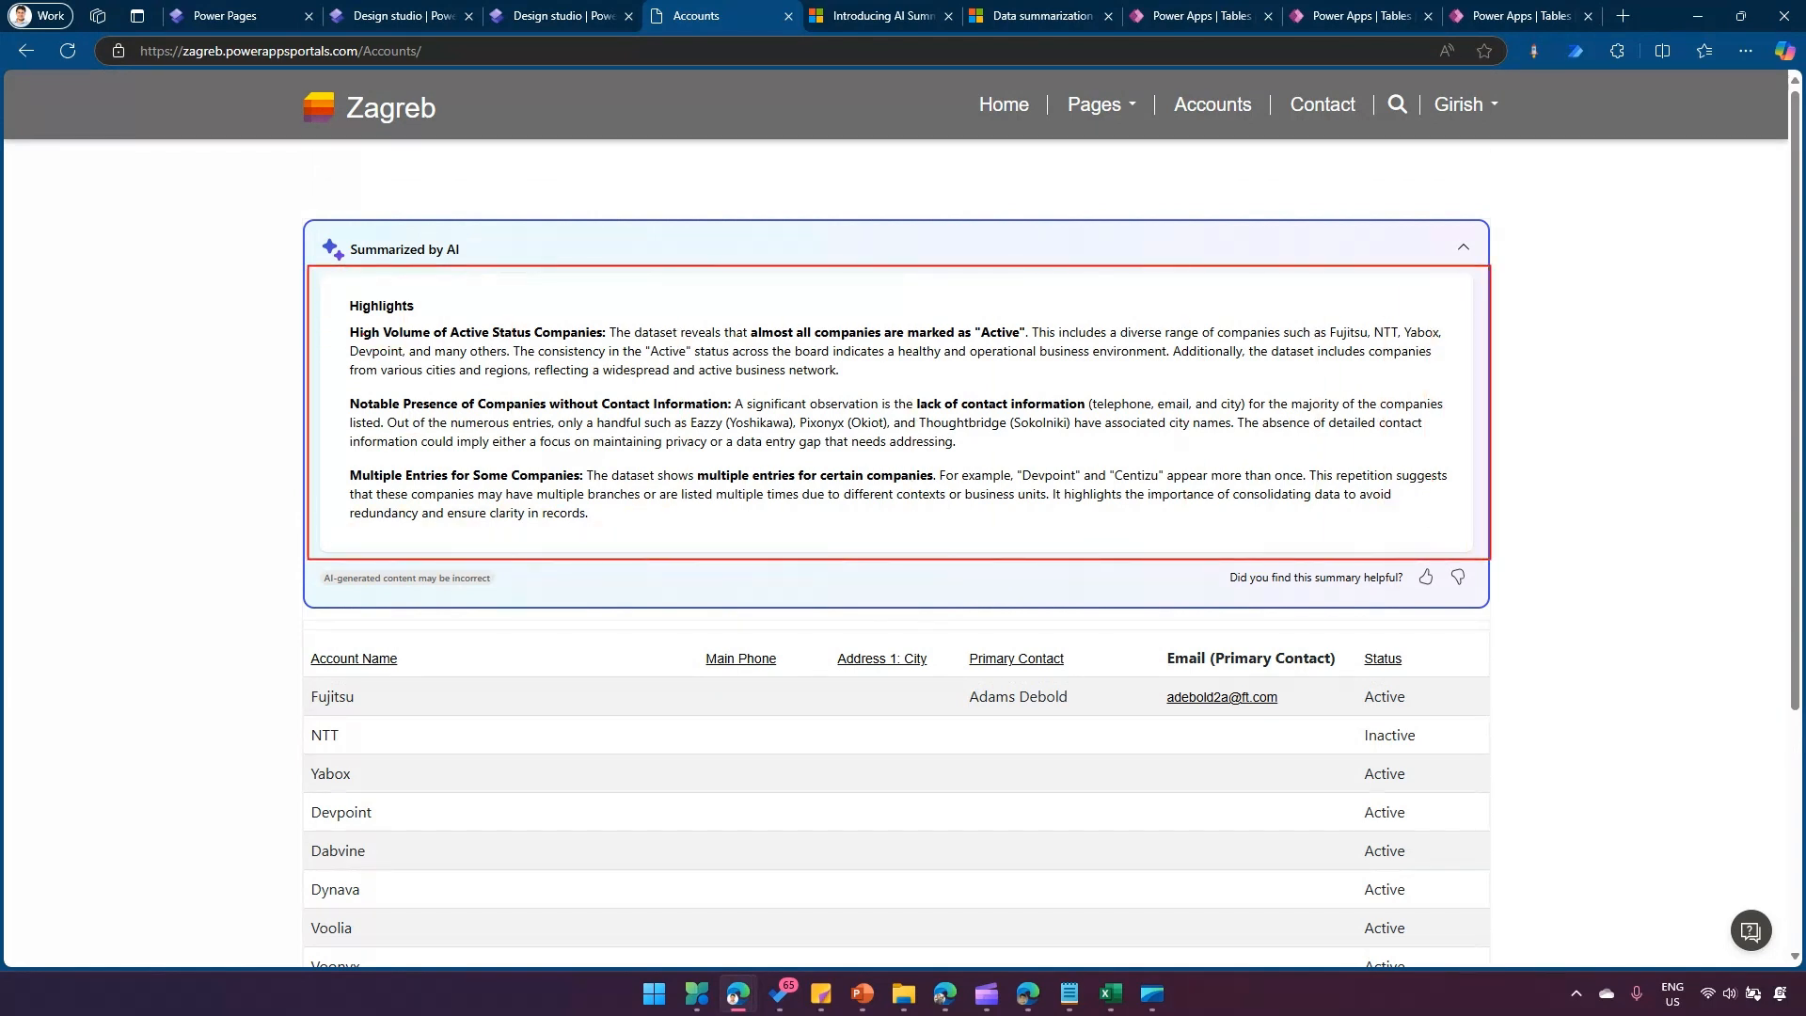
{"action": "mouse_move", "coordinate": [336, 322]}
{"action": "left_mouse_down"}
{"action": "mouse_move", "coordinate": [728, 384]}
{"action": "mouse_move", "coordinate": [1449, 379]}
{"action": "left_mouse_up"}
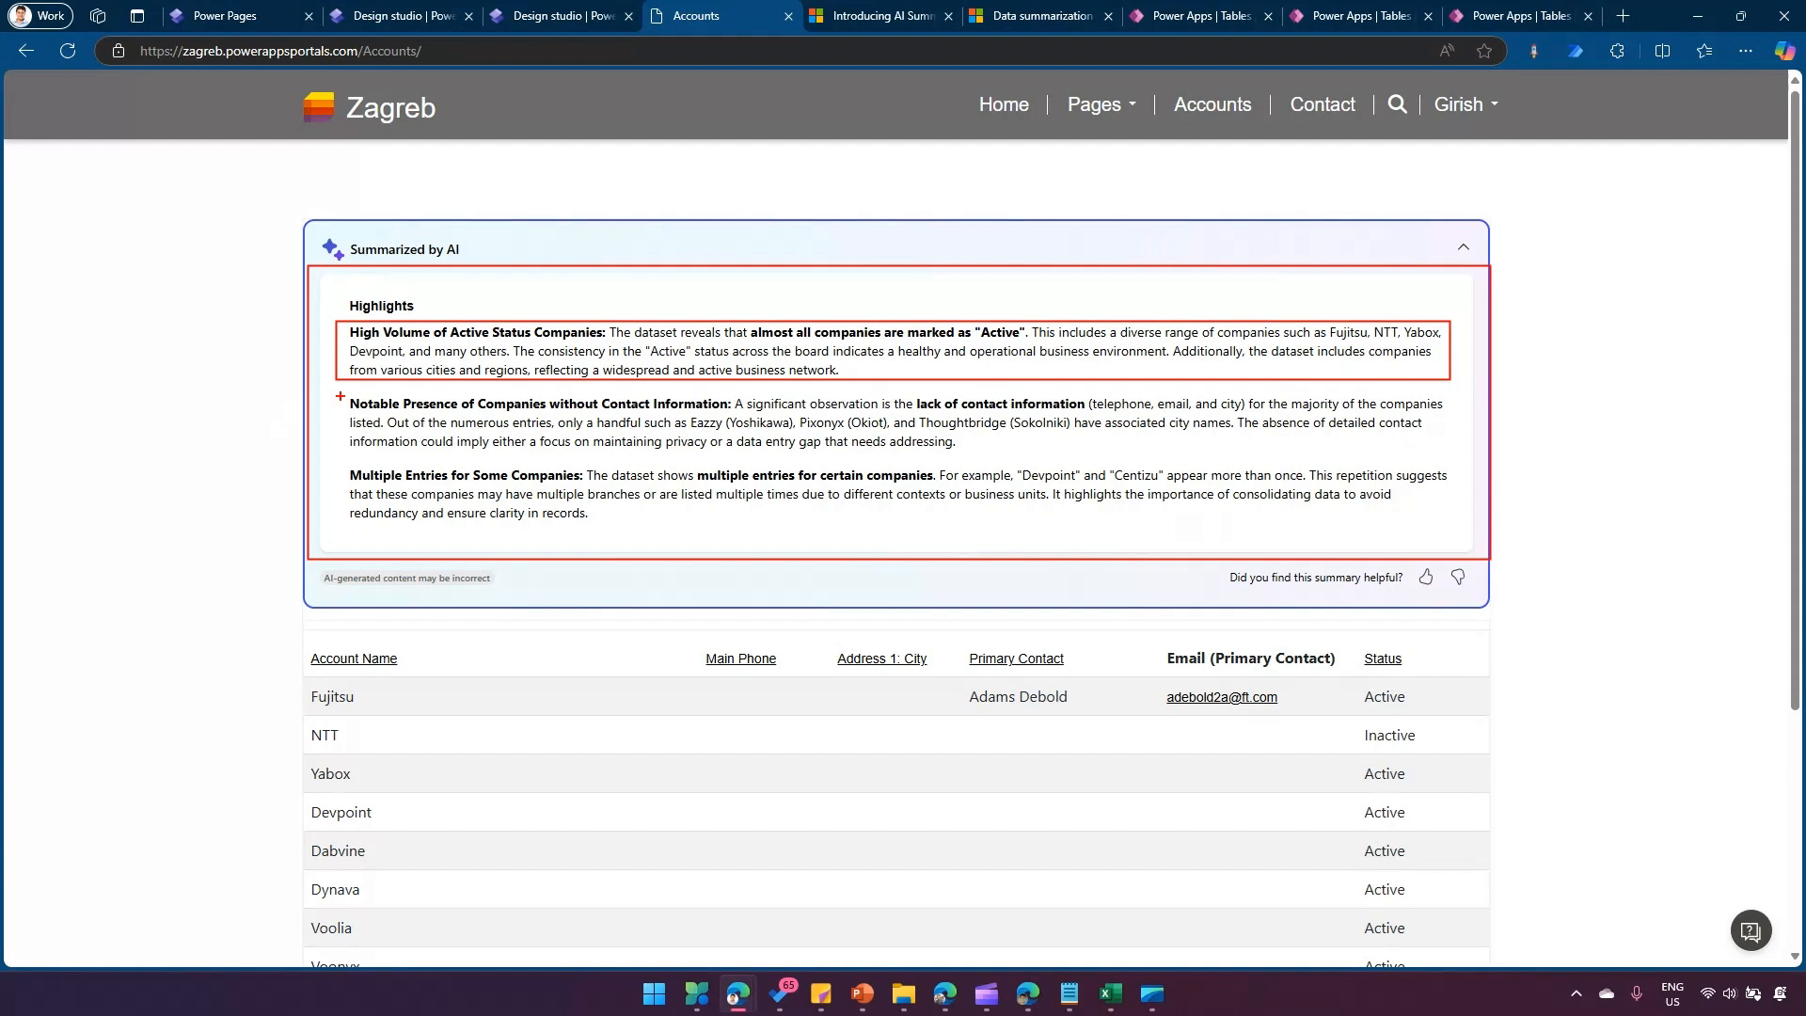
{"action": "mouse_move", "coordinate": [334, 390]}
{"action": "left_mouse_down"}
{"action": "mouse_move", "coordinate": [412, 421]}
{"action": "mouse_move", "coordinate": [799, 451]}
{"action": "mouse_move", "coordinate": [1453, 451]}
{"action": "left_mouse_up"}
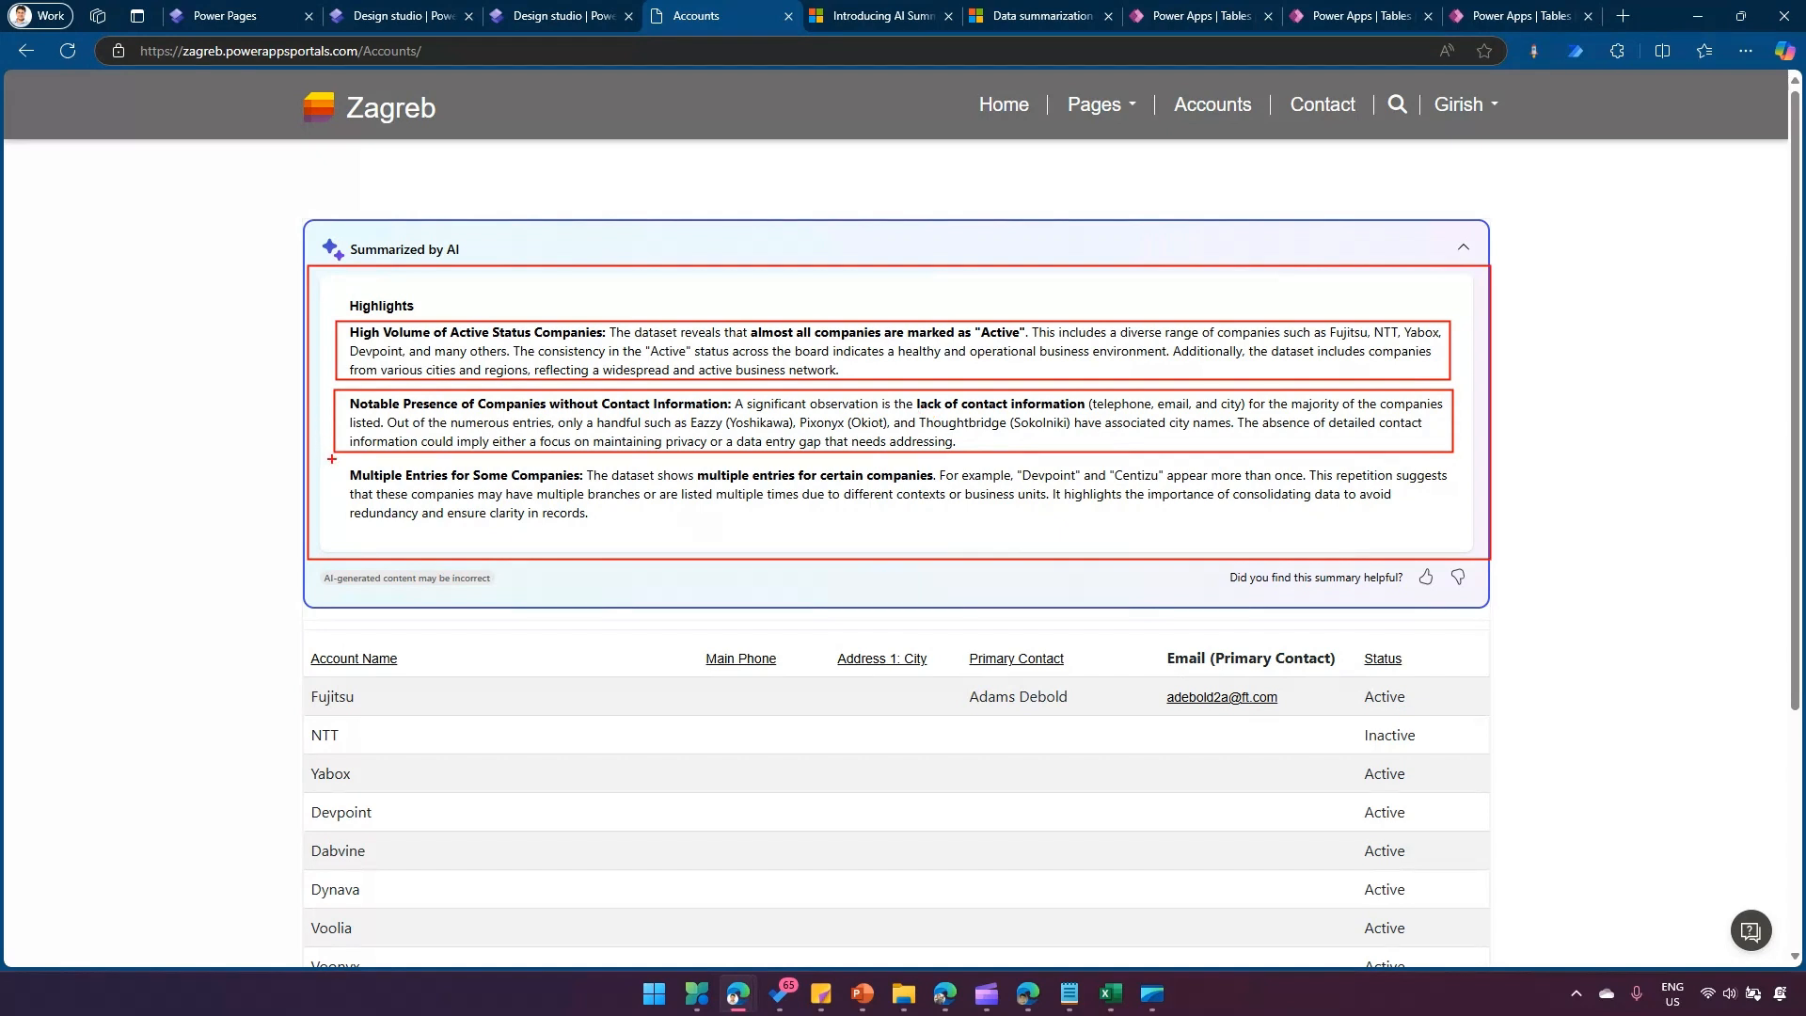
{"action": "mouse_move", "coordinate": [334, 459]}
{"action": "left_mouse_down"}
{"action": "mouse_move", "coordinate": [629, 523]}
{"action": "mouse_move", "coordinate": [1456, 524]}
{"action": "left_mouse_up"}
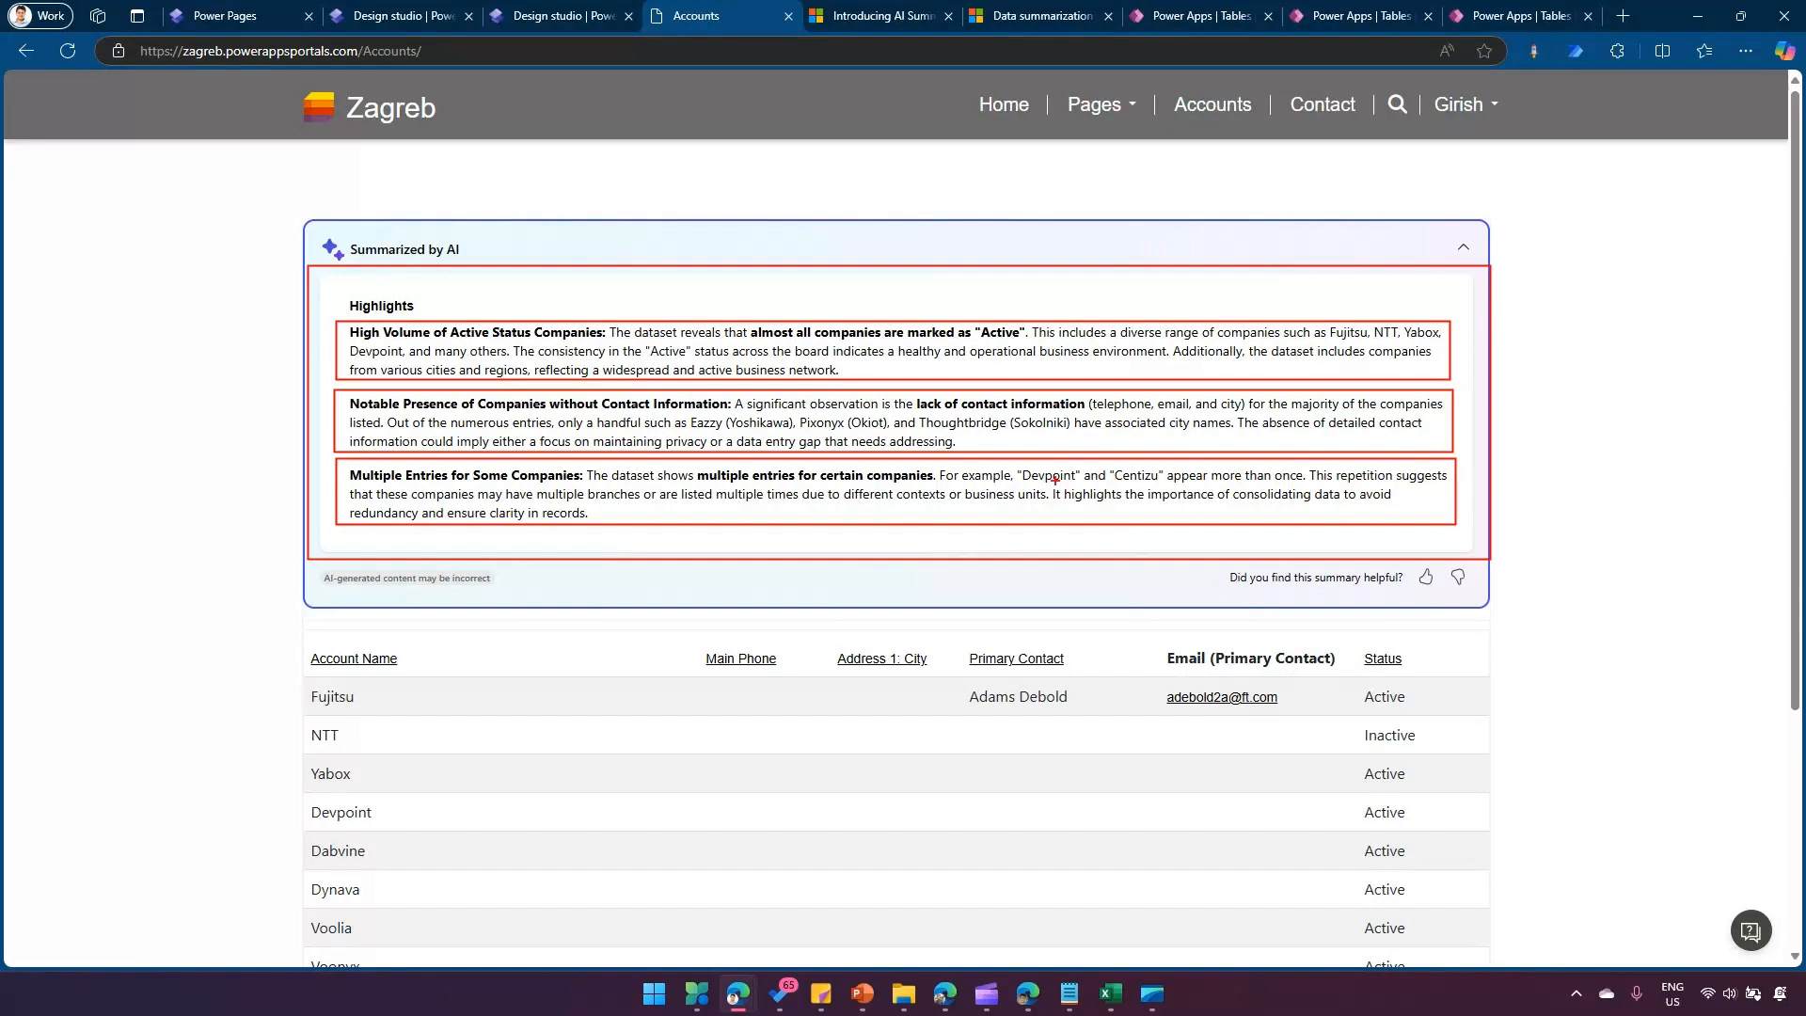
{"action": "left_click_drag", "start_coordinate": [1012, 463], "coordinate": [1317, 489]}
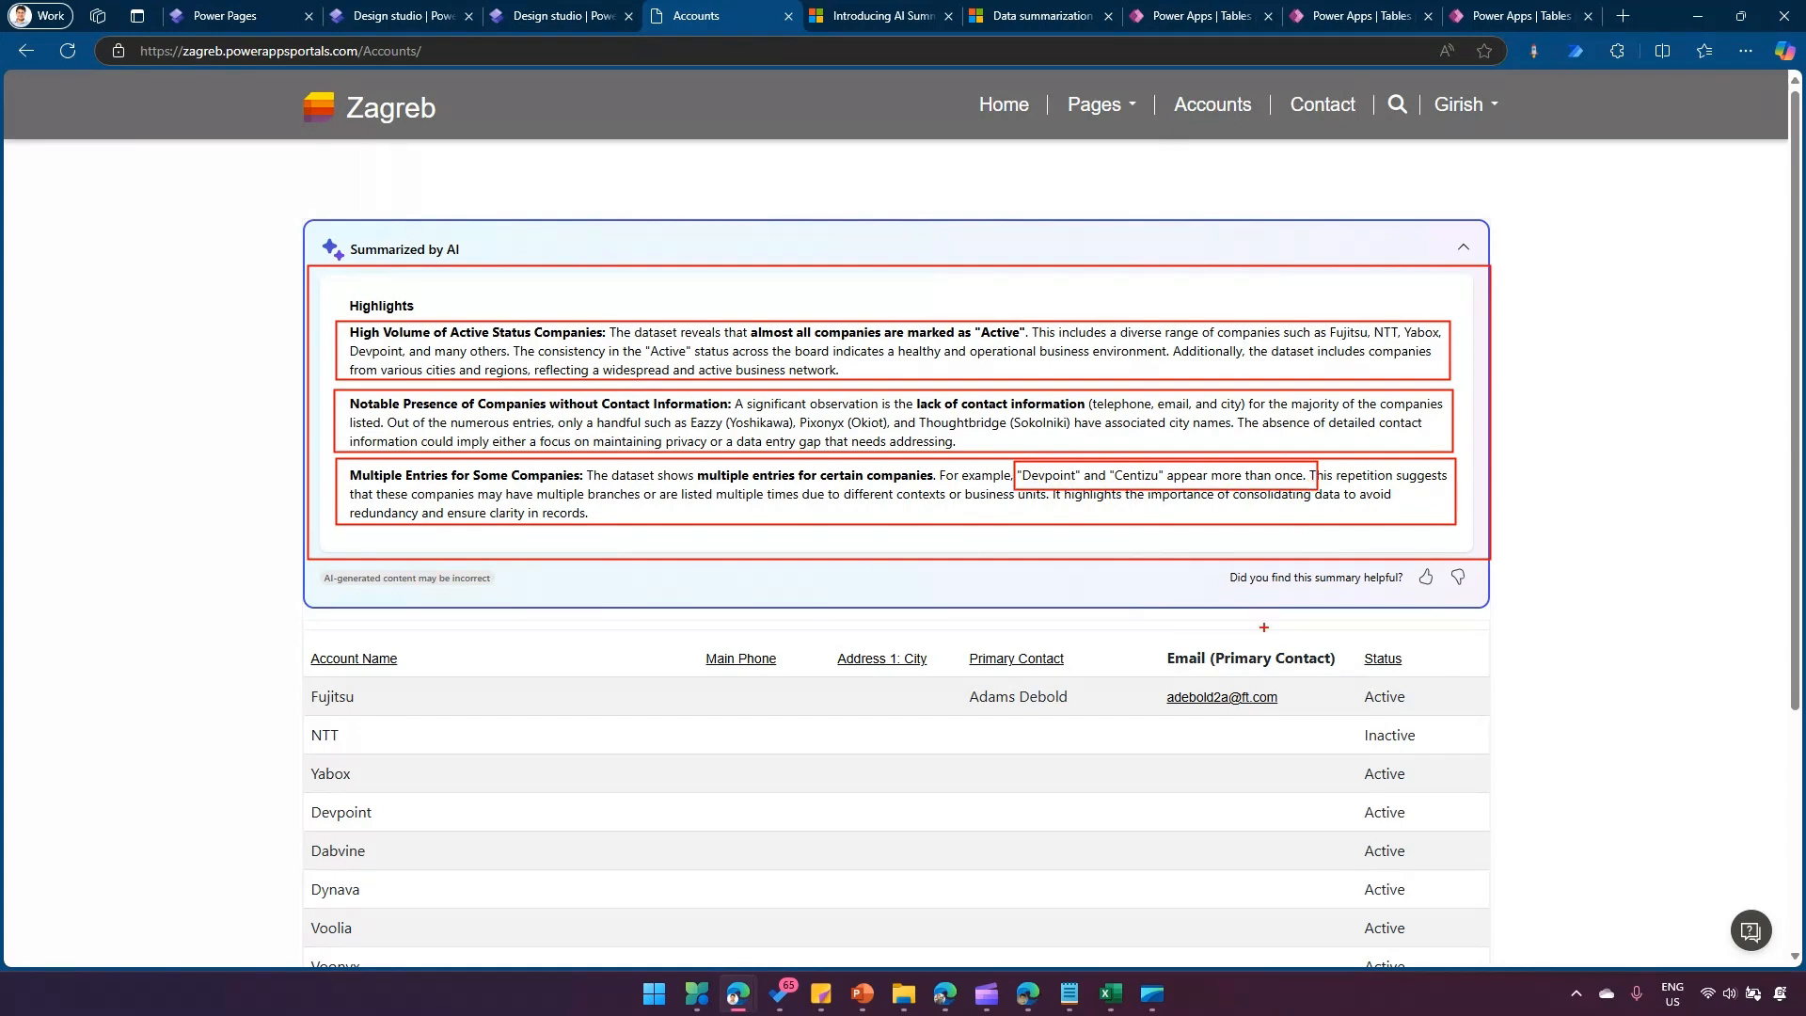
{"action": "key", "text": "Escape"}
Compare the live Accounts summary with the Contact page's chart, and collapse the AI summary on the Accounts page
{"action": "scroll", "coordinate": [983, 709], "scroll_direction": "down", "scroll_amount": 3}
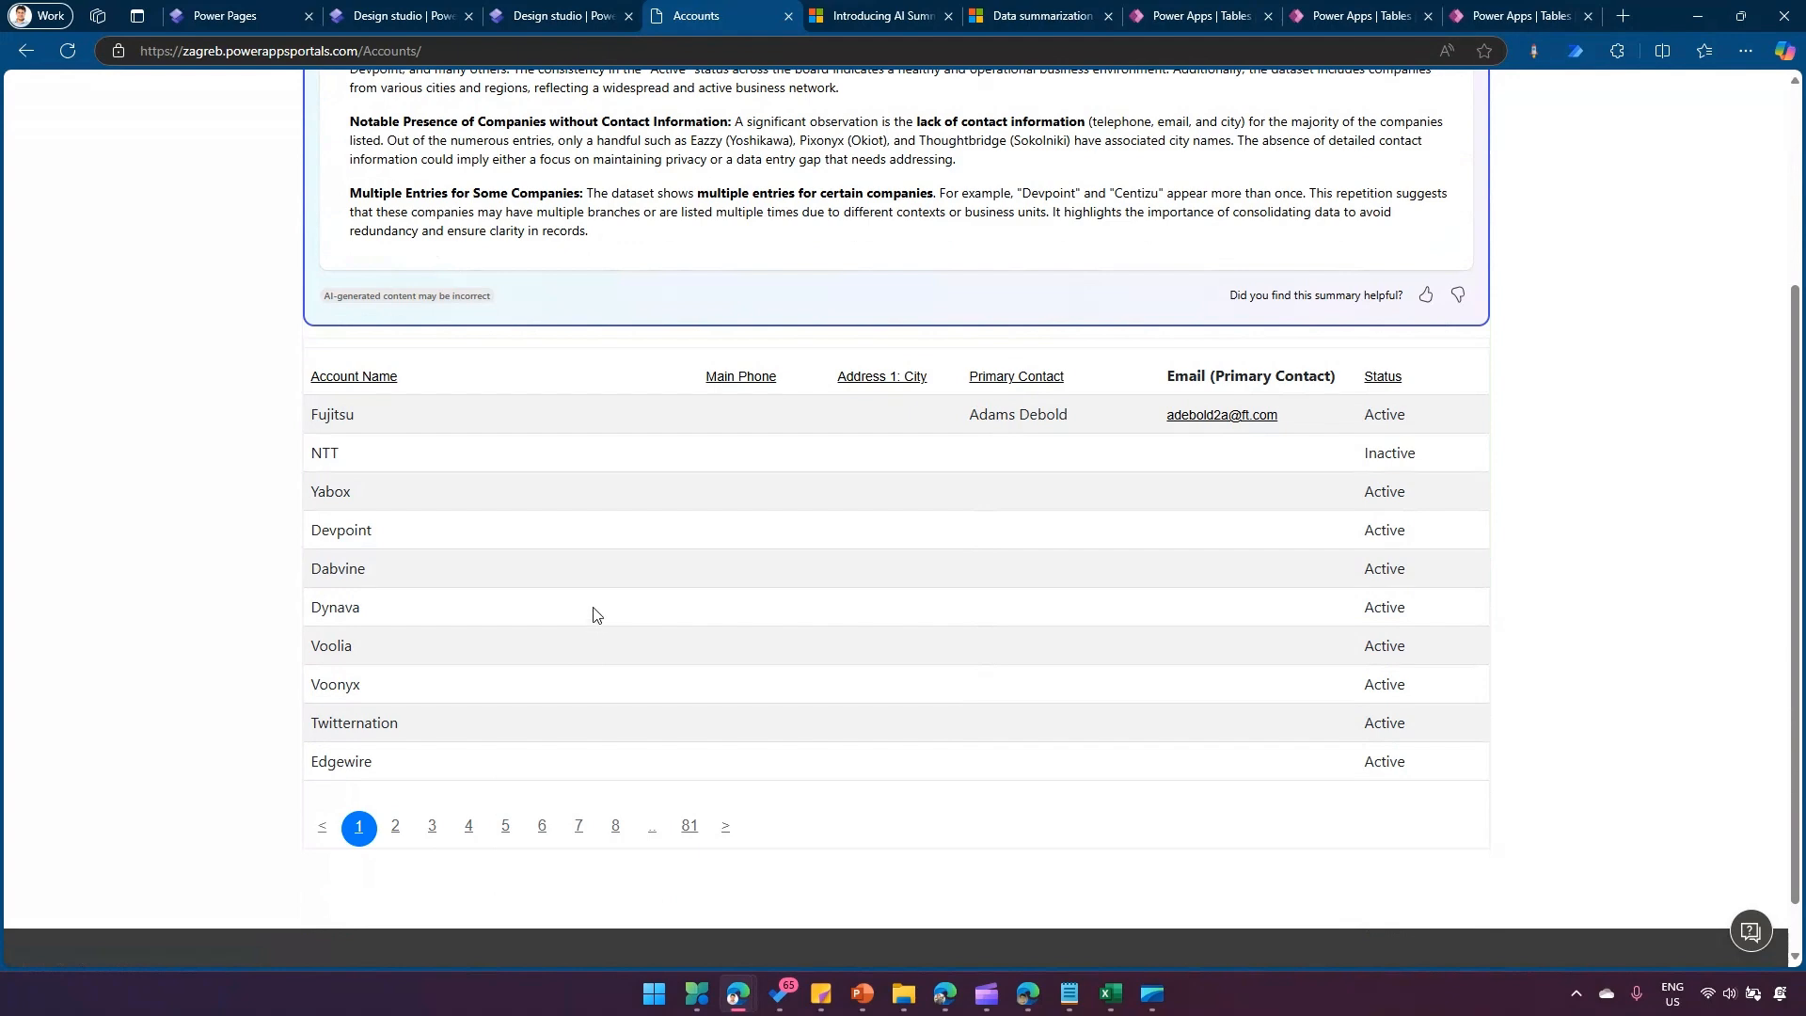
{"action": "scroll", "coordinate": [593, 613], "scroll_direction": "up", "scroll_amount": 3}
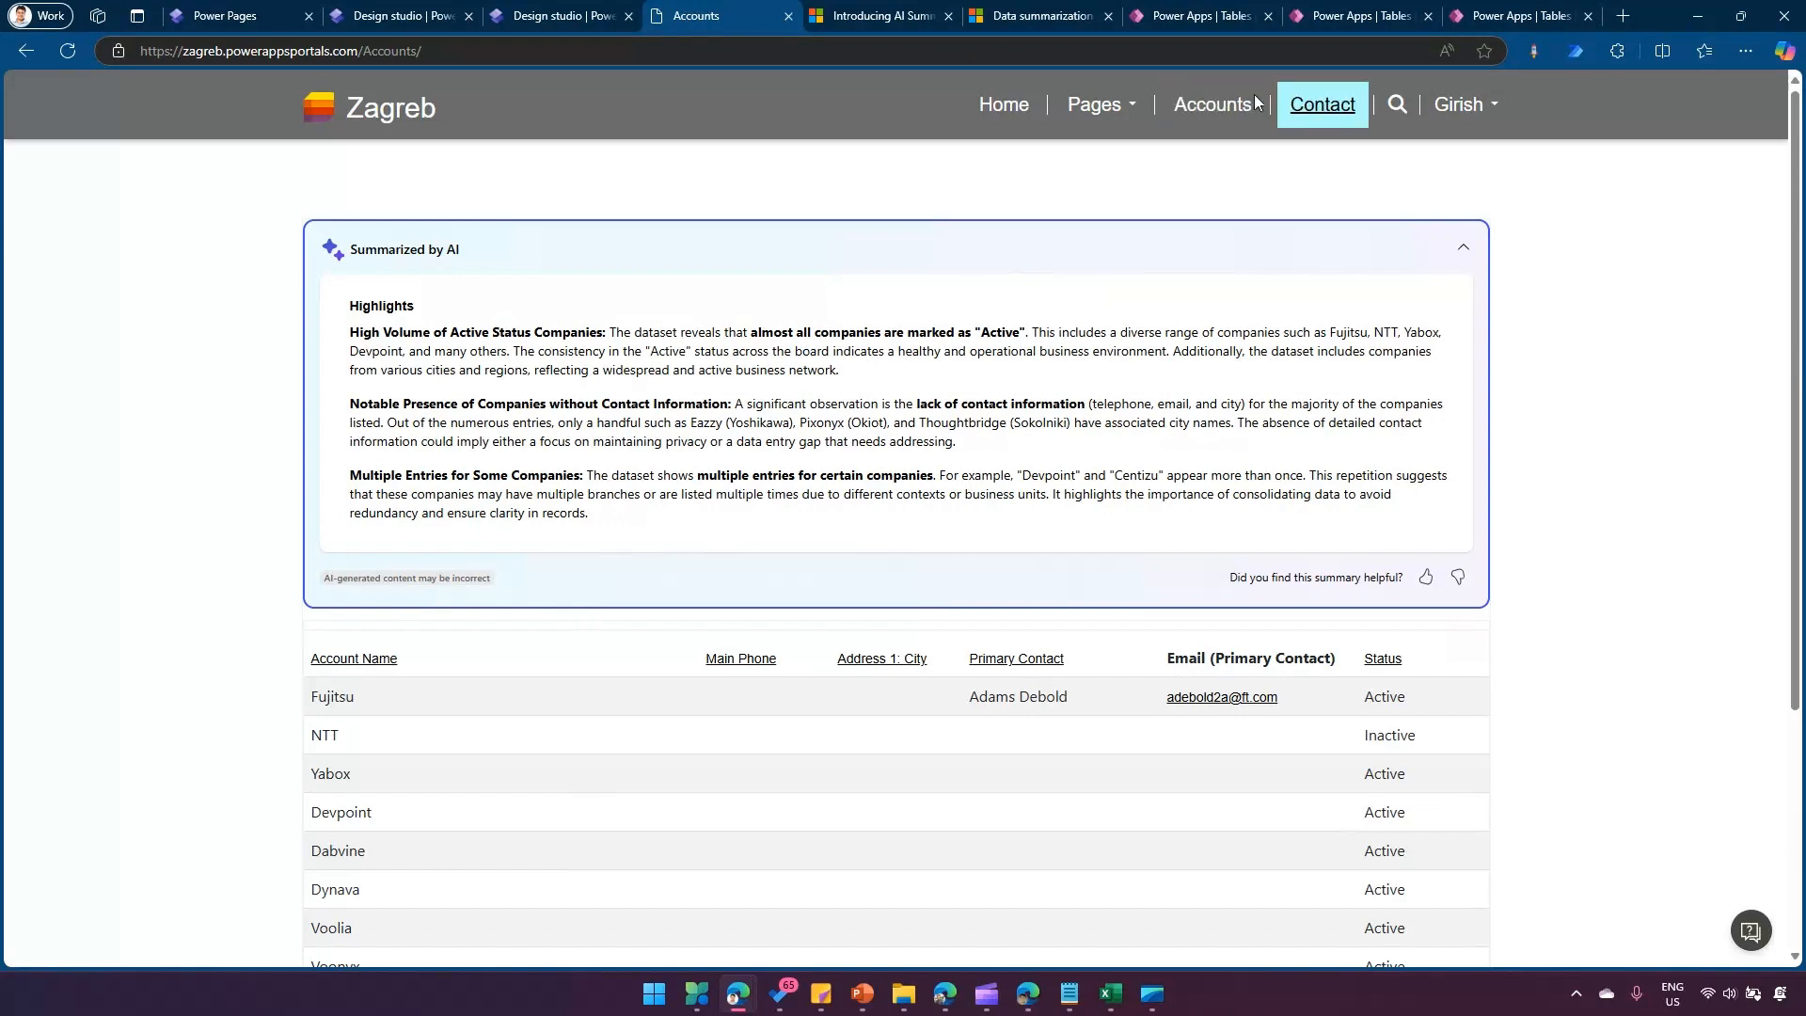
{"action": "left_click", "coordinate": [1302, 103]}
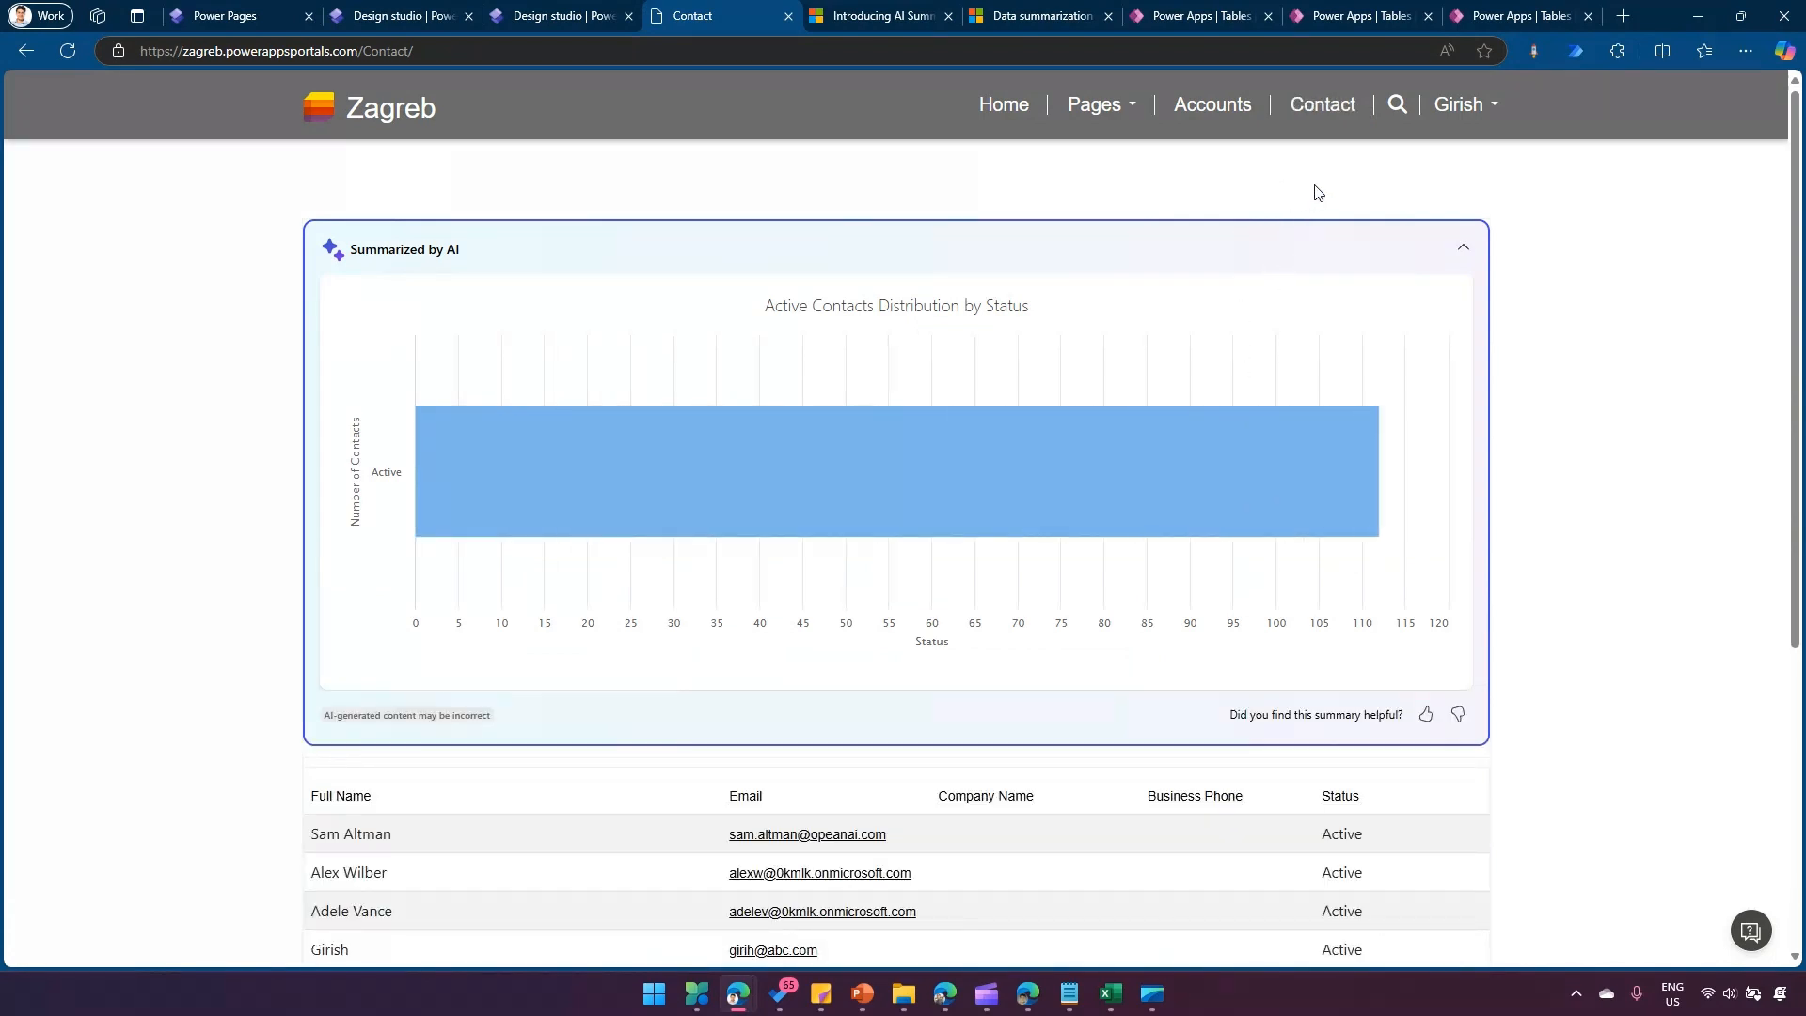
{"action": "left_click", "coordinate": [1246, 120]}
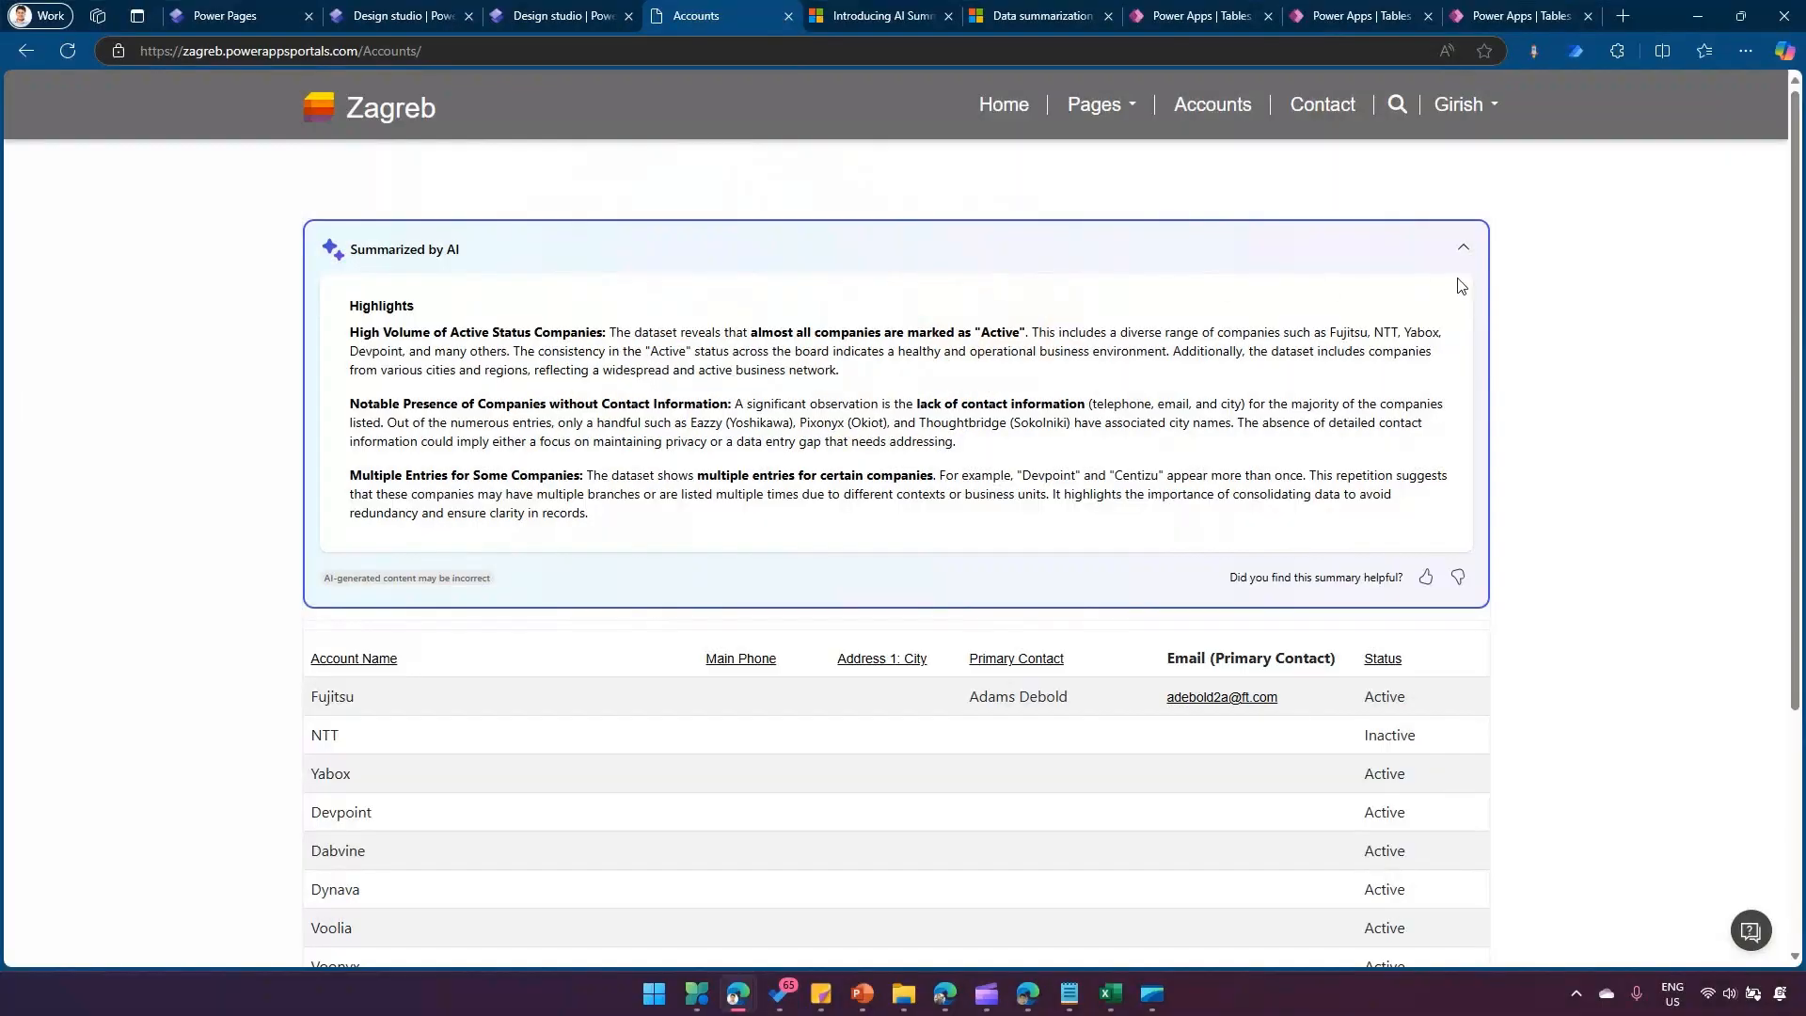
{"action": "left_click", "coordinate": [1463, 247]}
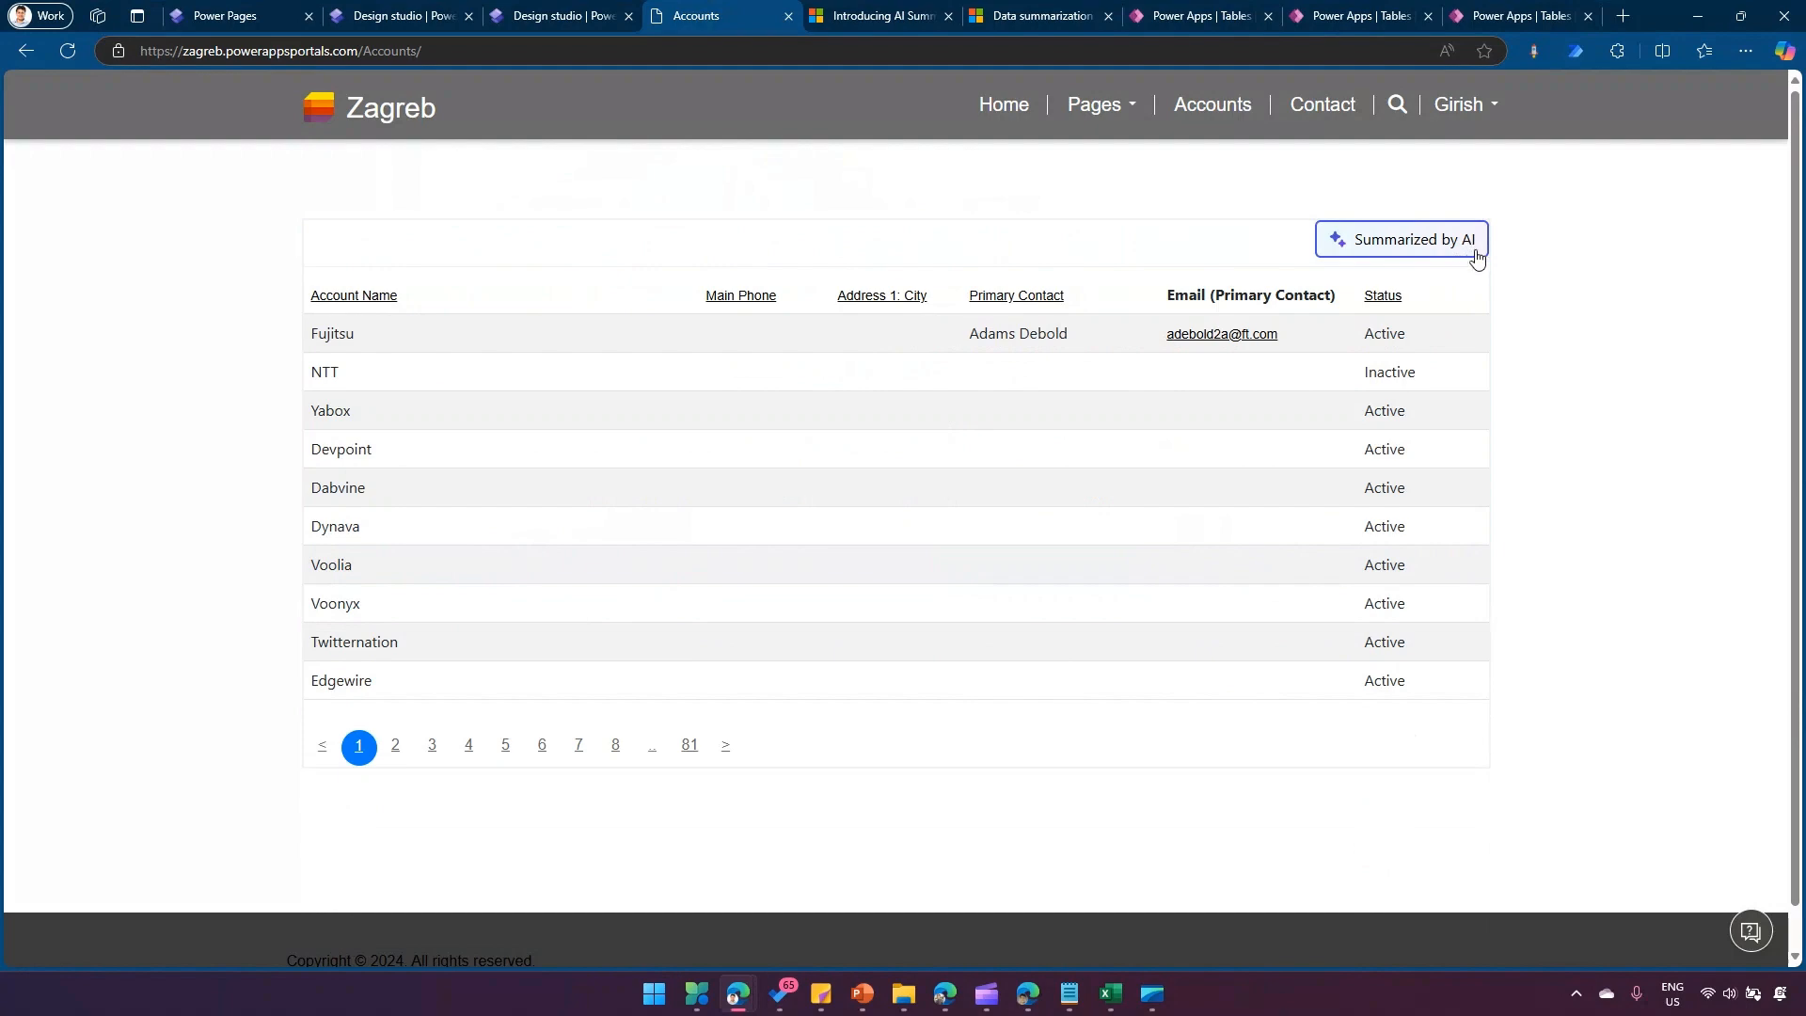
Return to the design studio and add a blank page named Minerals General to the main navigation
{"action": "left_click", "coordinate": [520, 17]}
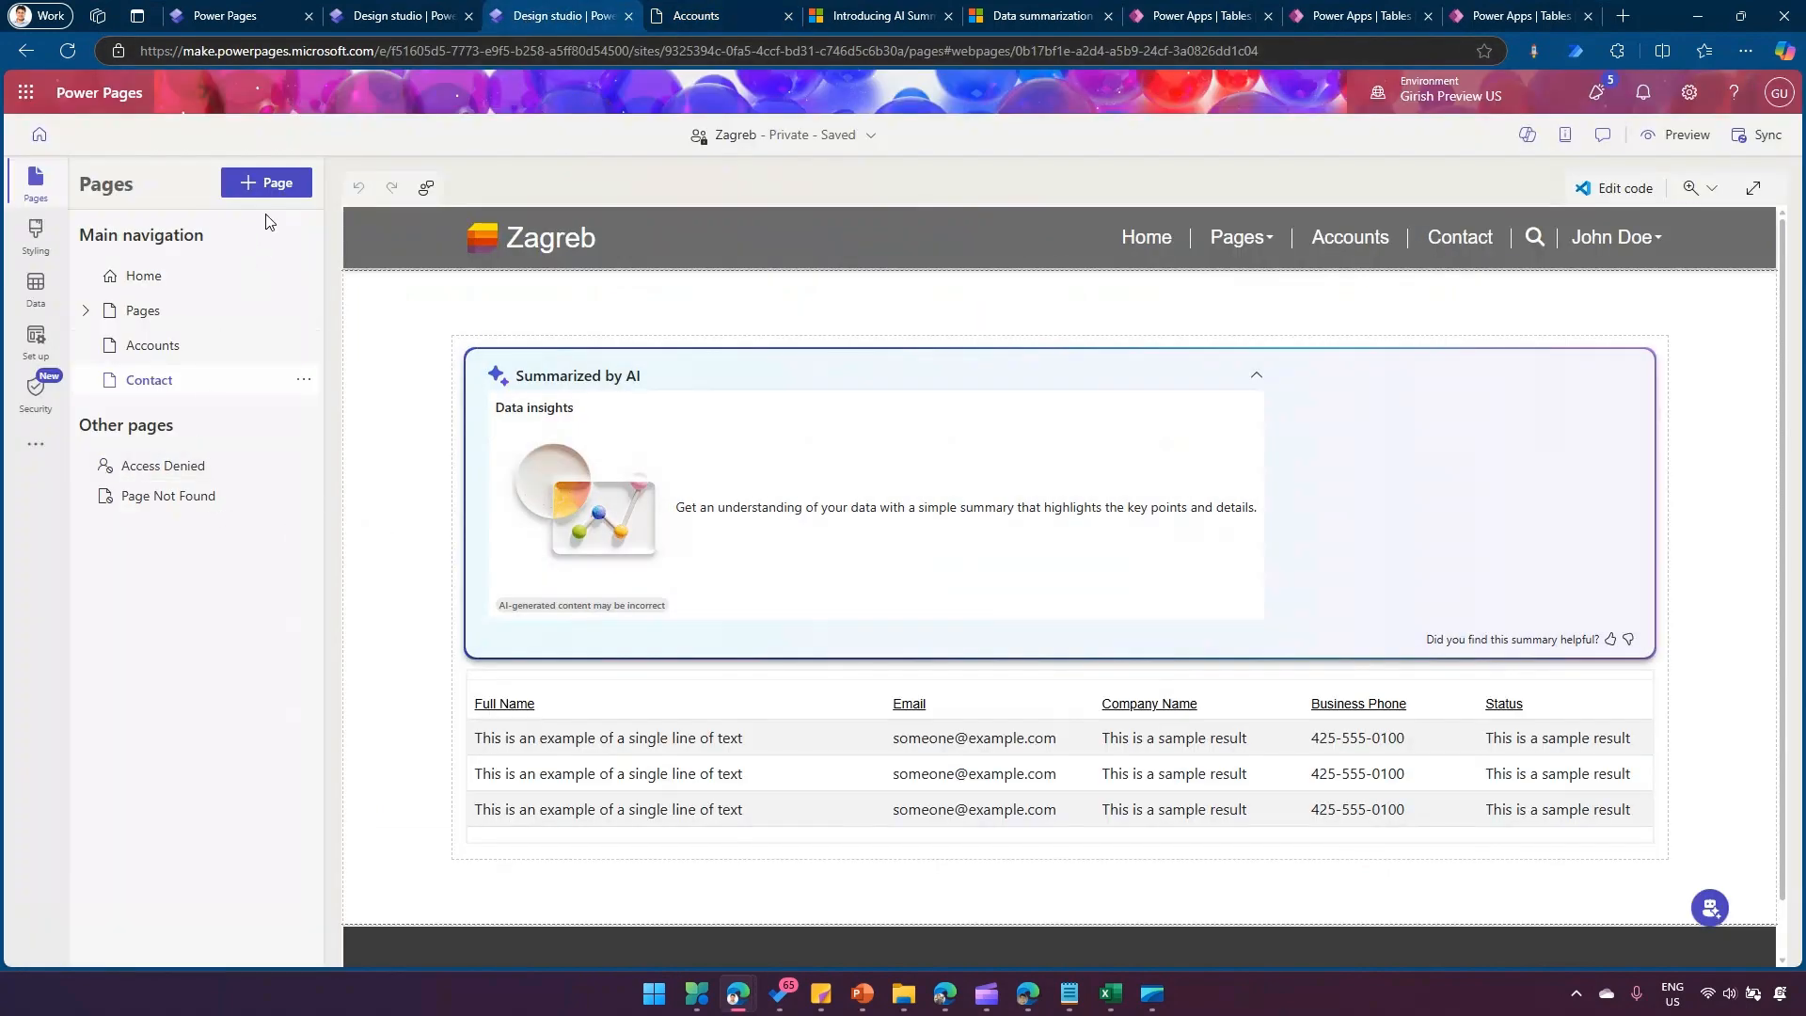
{"action": "left_click", "coordinate": [266, 184]}
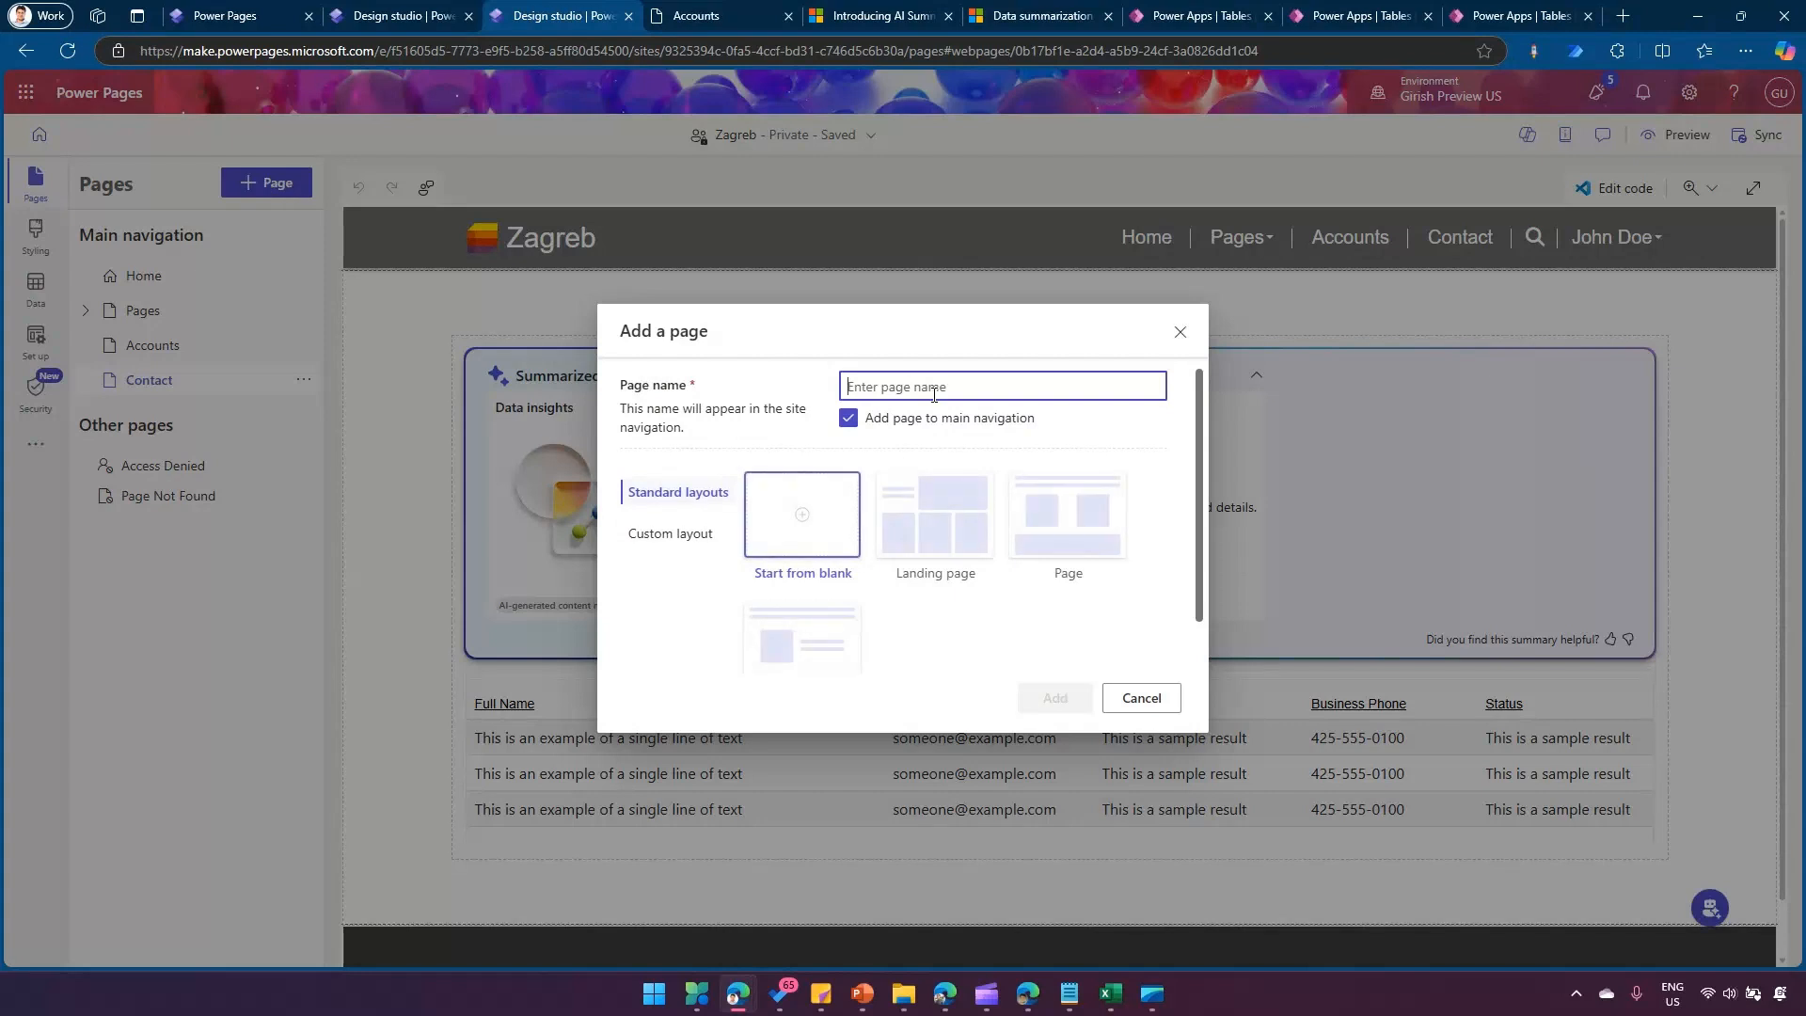
{"action": "type", "text": "Minerals General"}
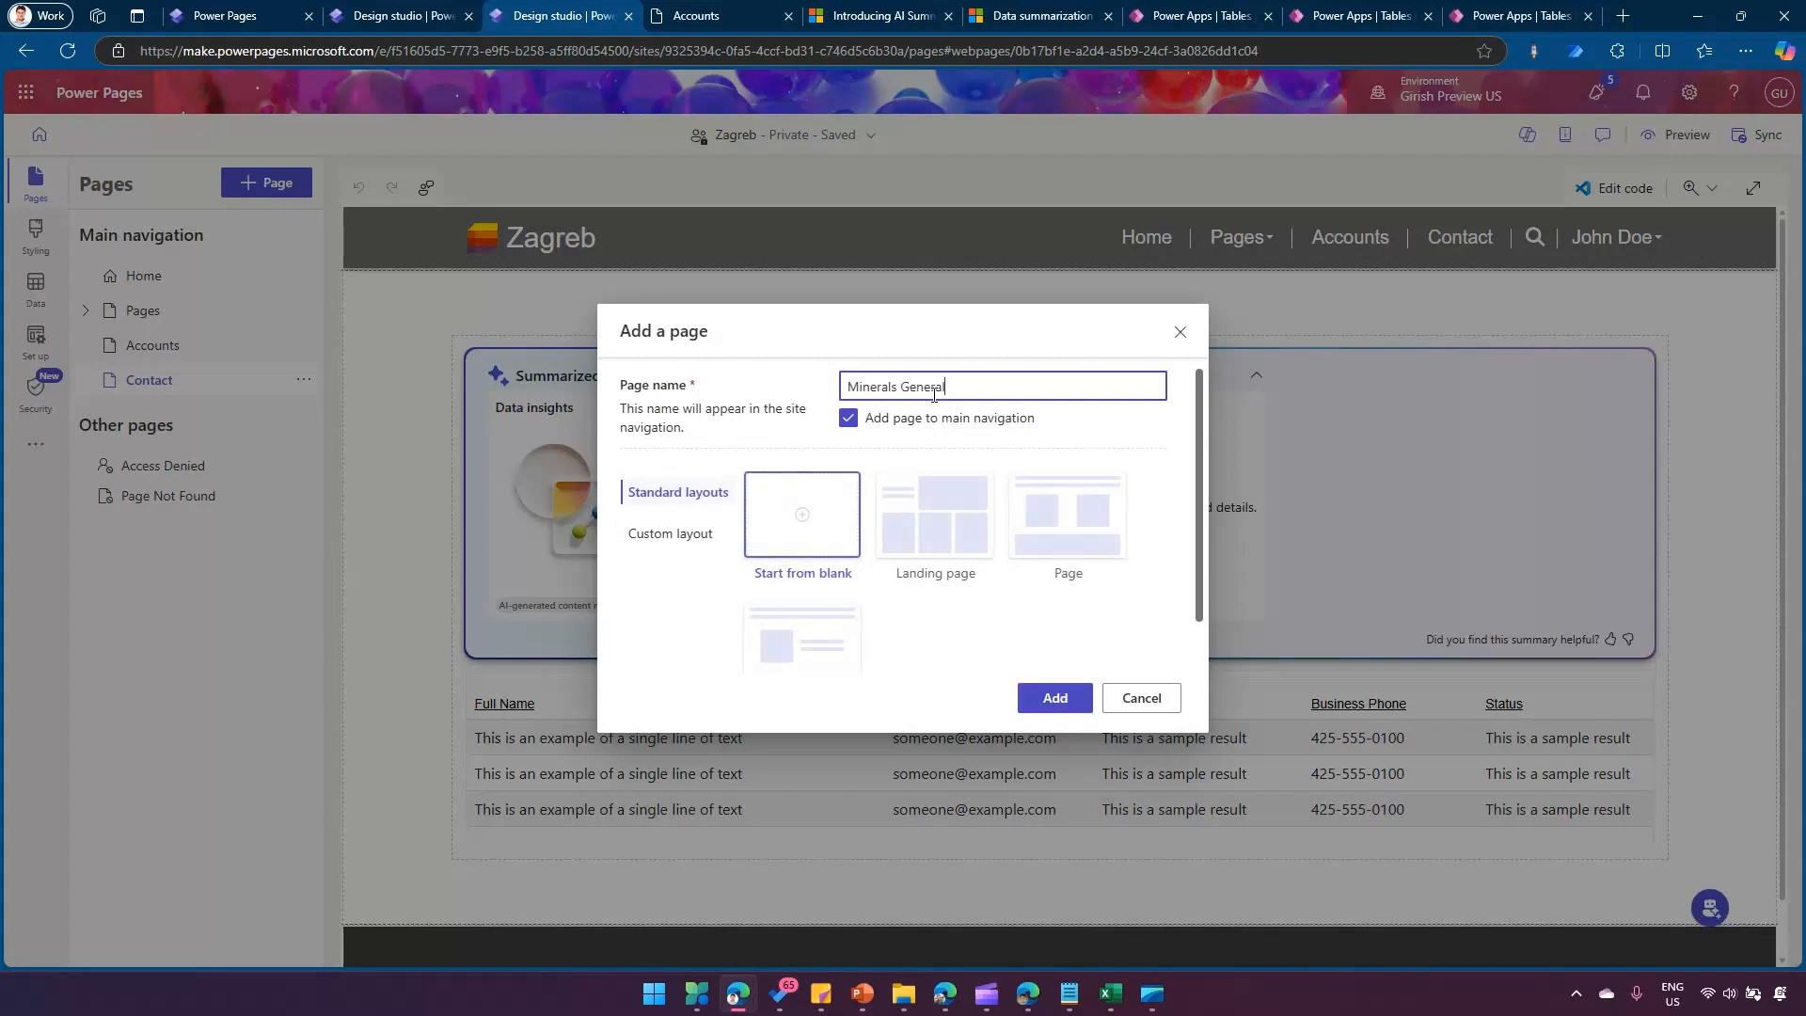
{"action": "left_click", "coordinate": [1058, 698]}
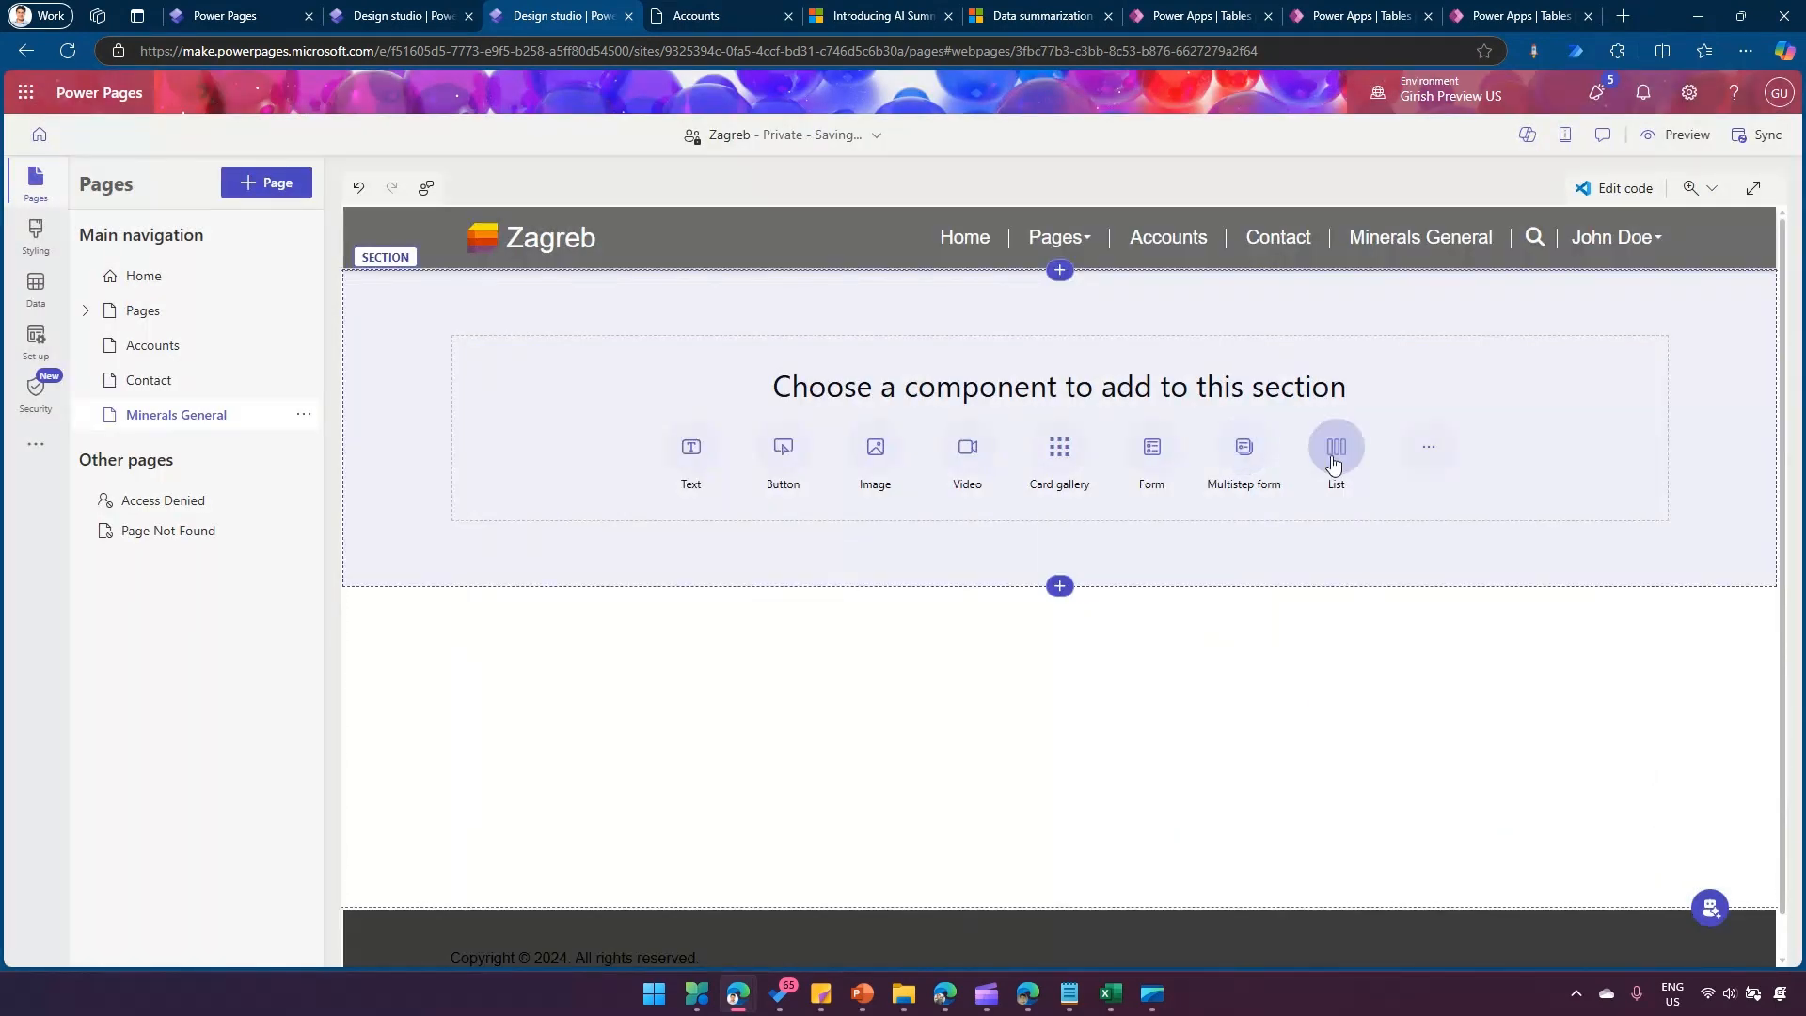
Set up a new list on the Minerals General page using the Minerals table and the Active Minerals data view
{"action": "left_click", "coordinate": [1336, 449]}
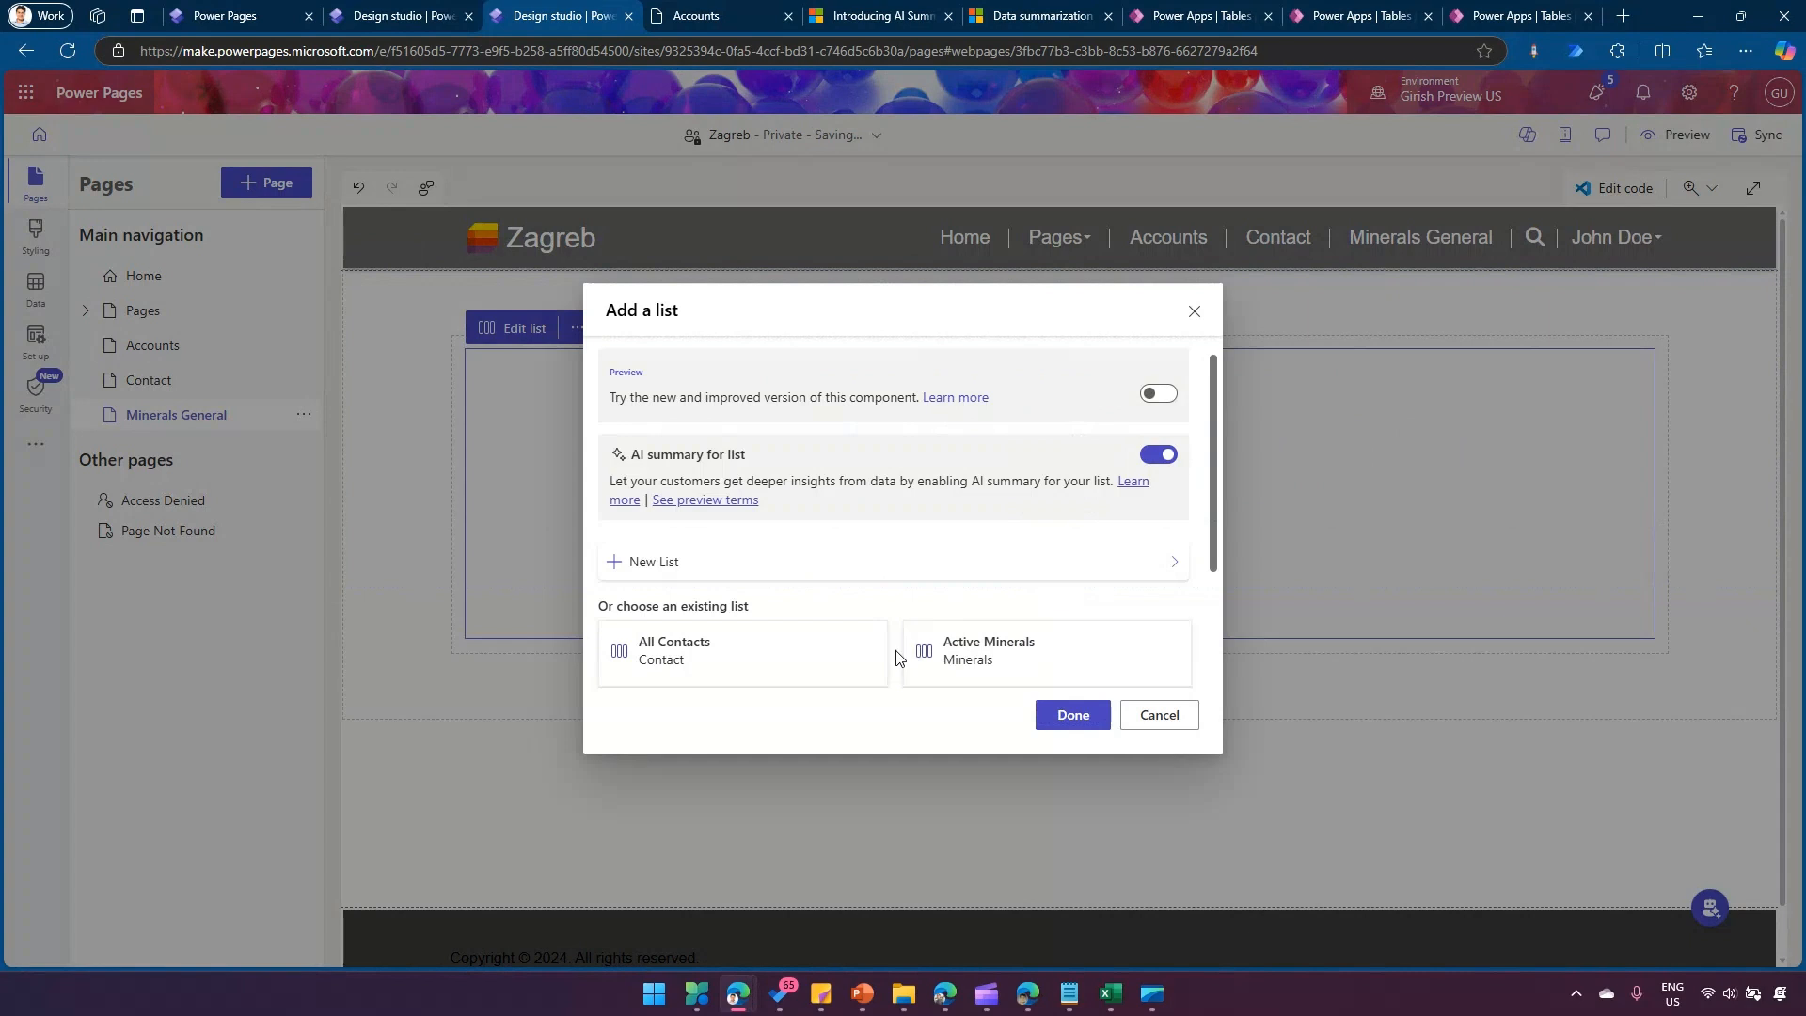
{"action": "left_click", "coordinate": [771, 570]}
{"action": "left_click", "coordinate": [848, 623]}
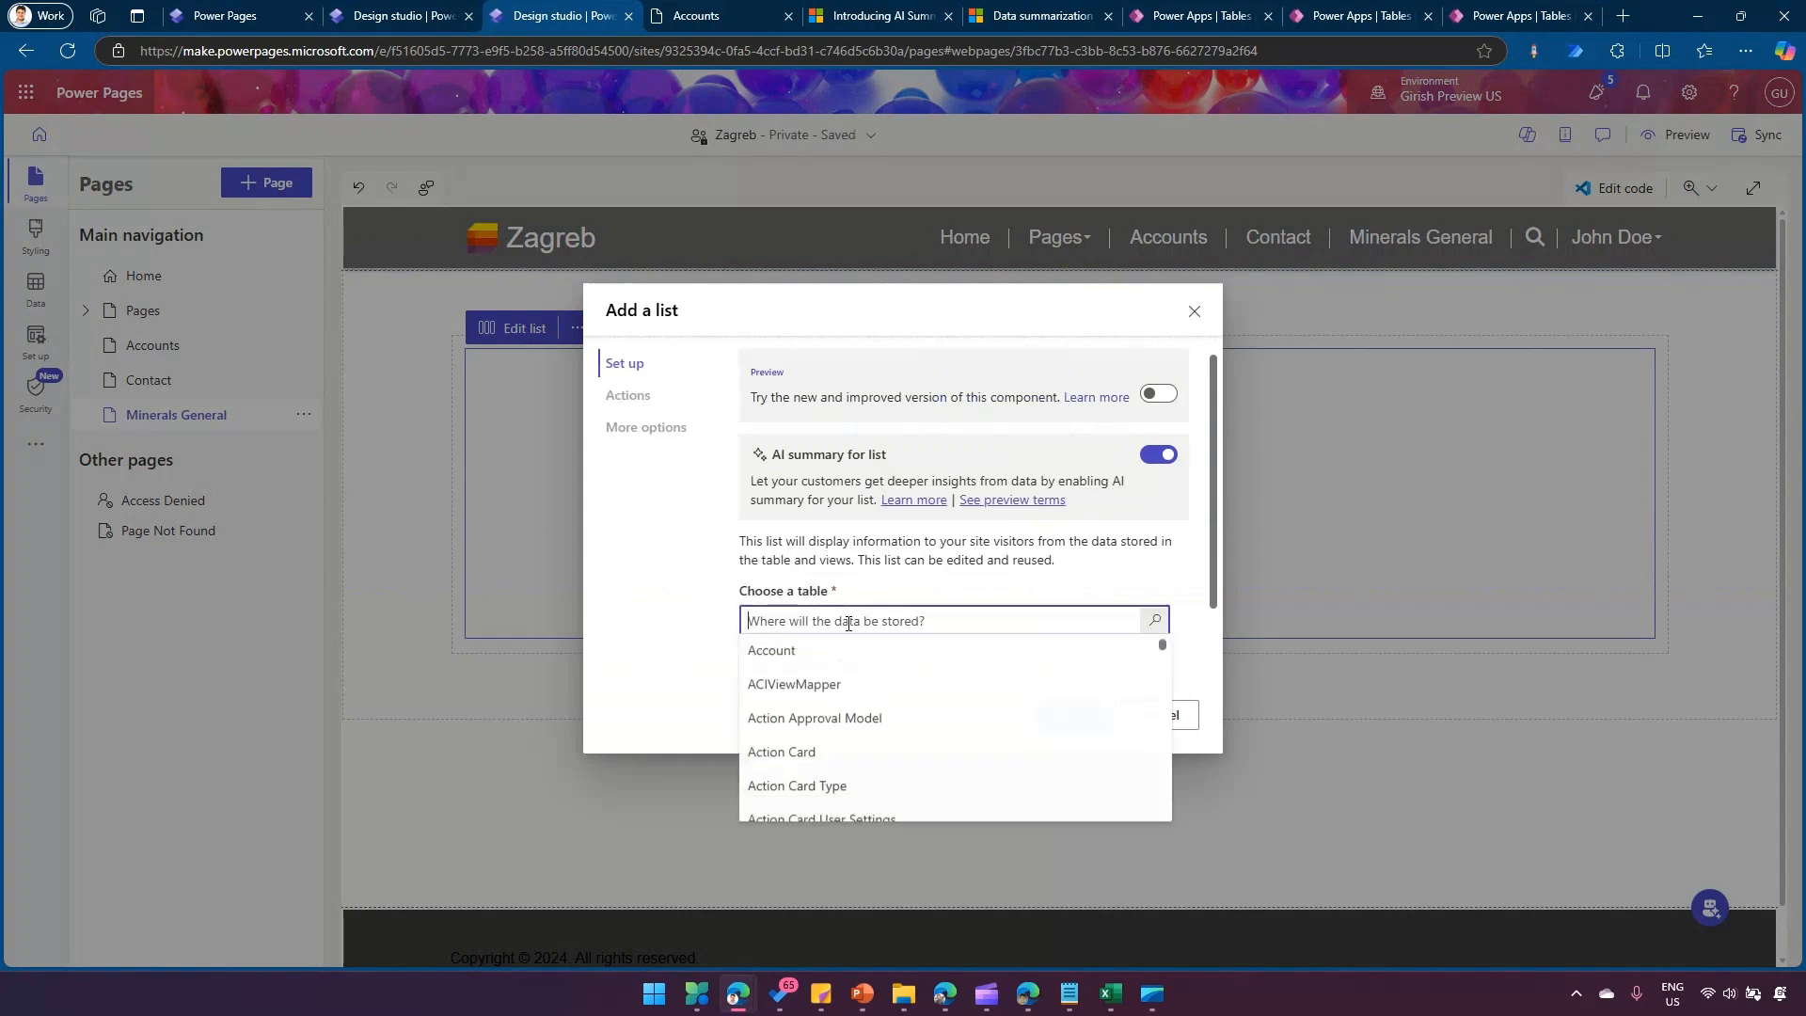
{"action": "type", "text": "miner"}
{"action": "left_click", "coordinate": [833, 654]}
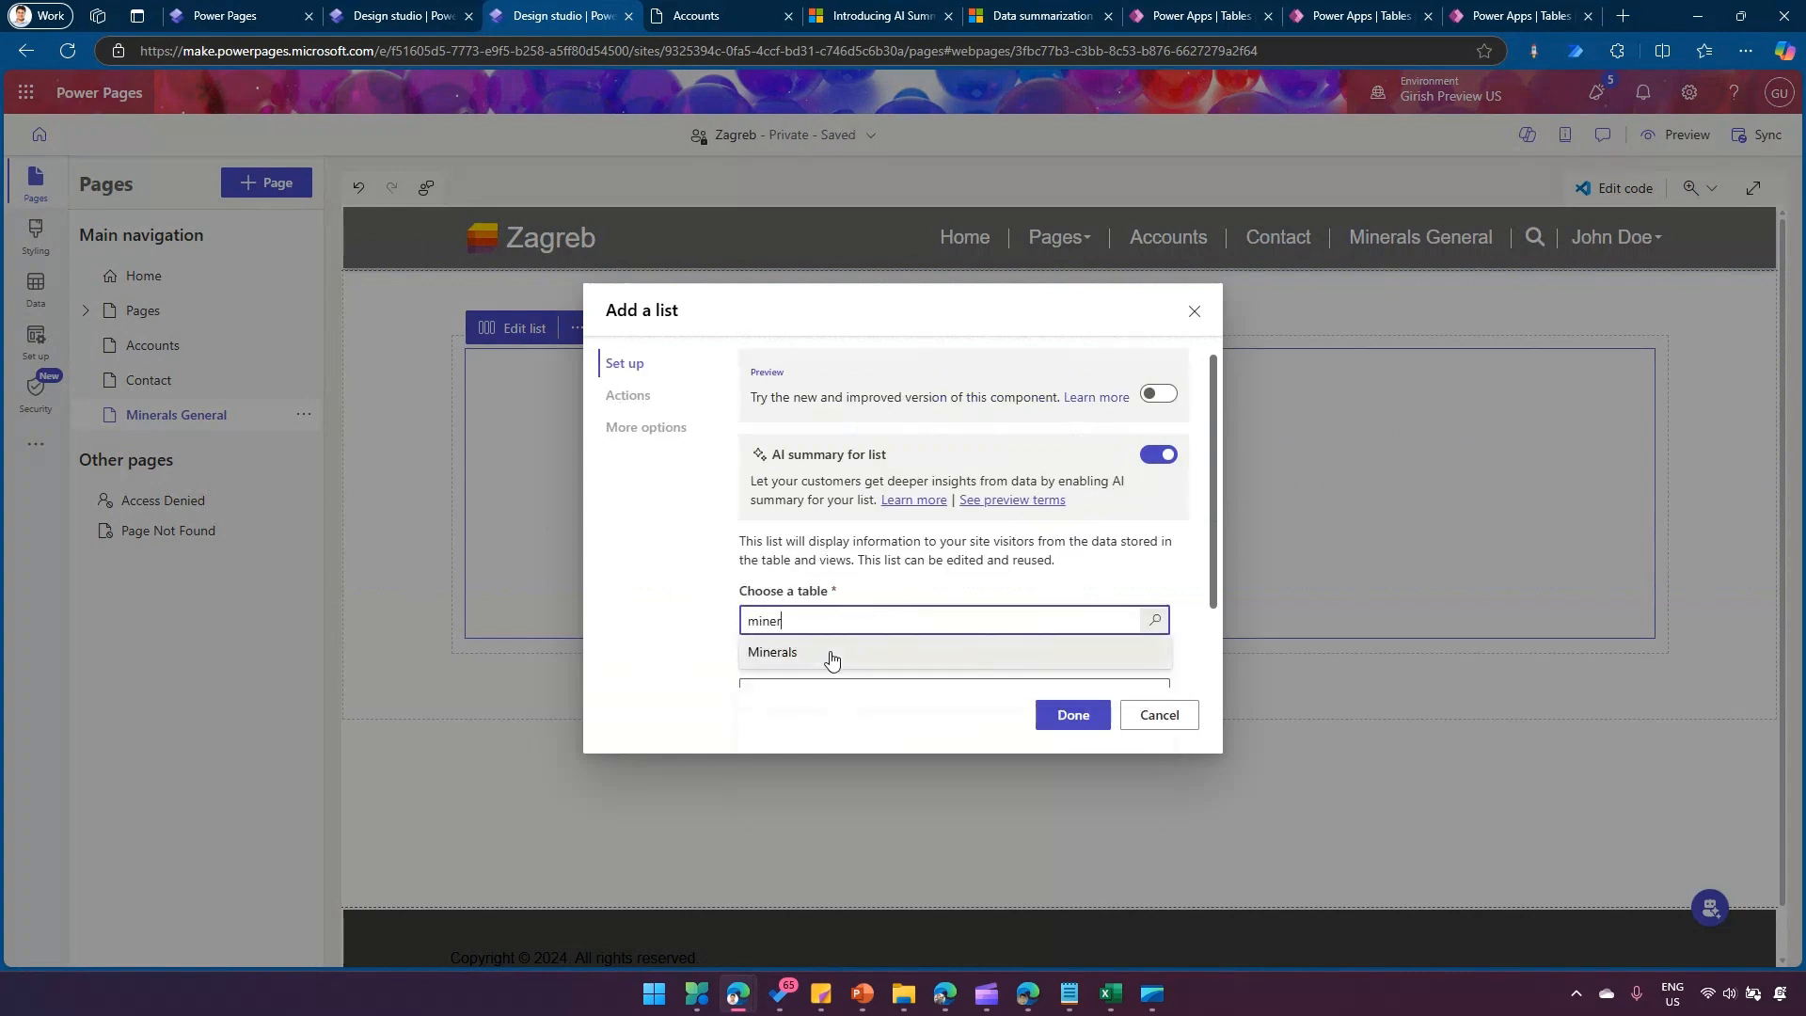
{"action": "scroll", "coordinate": [899, 650], "scroll_direction": "down", "scroll_amount": 1}
{"action": "left_click", "coordinate": [896, 607]}
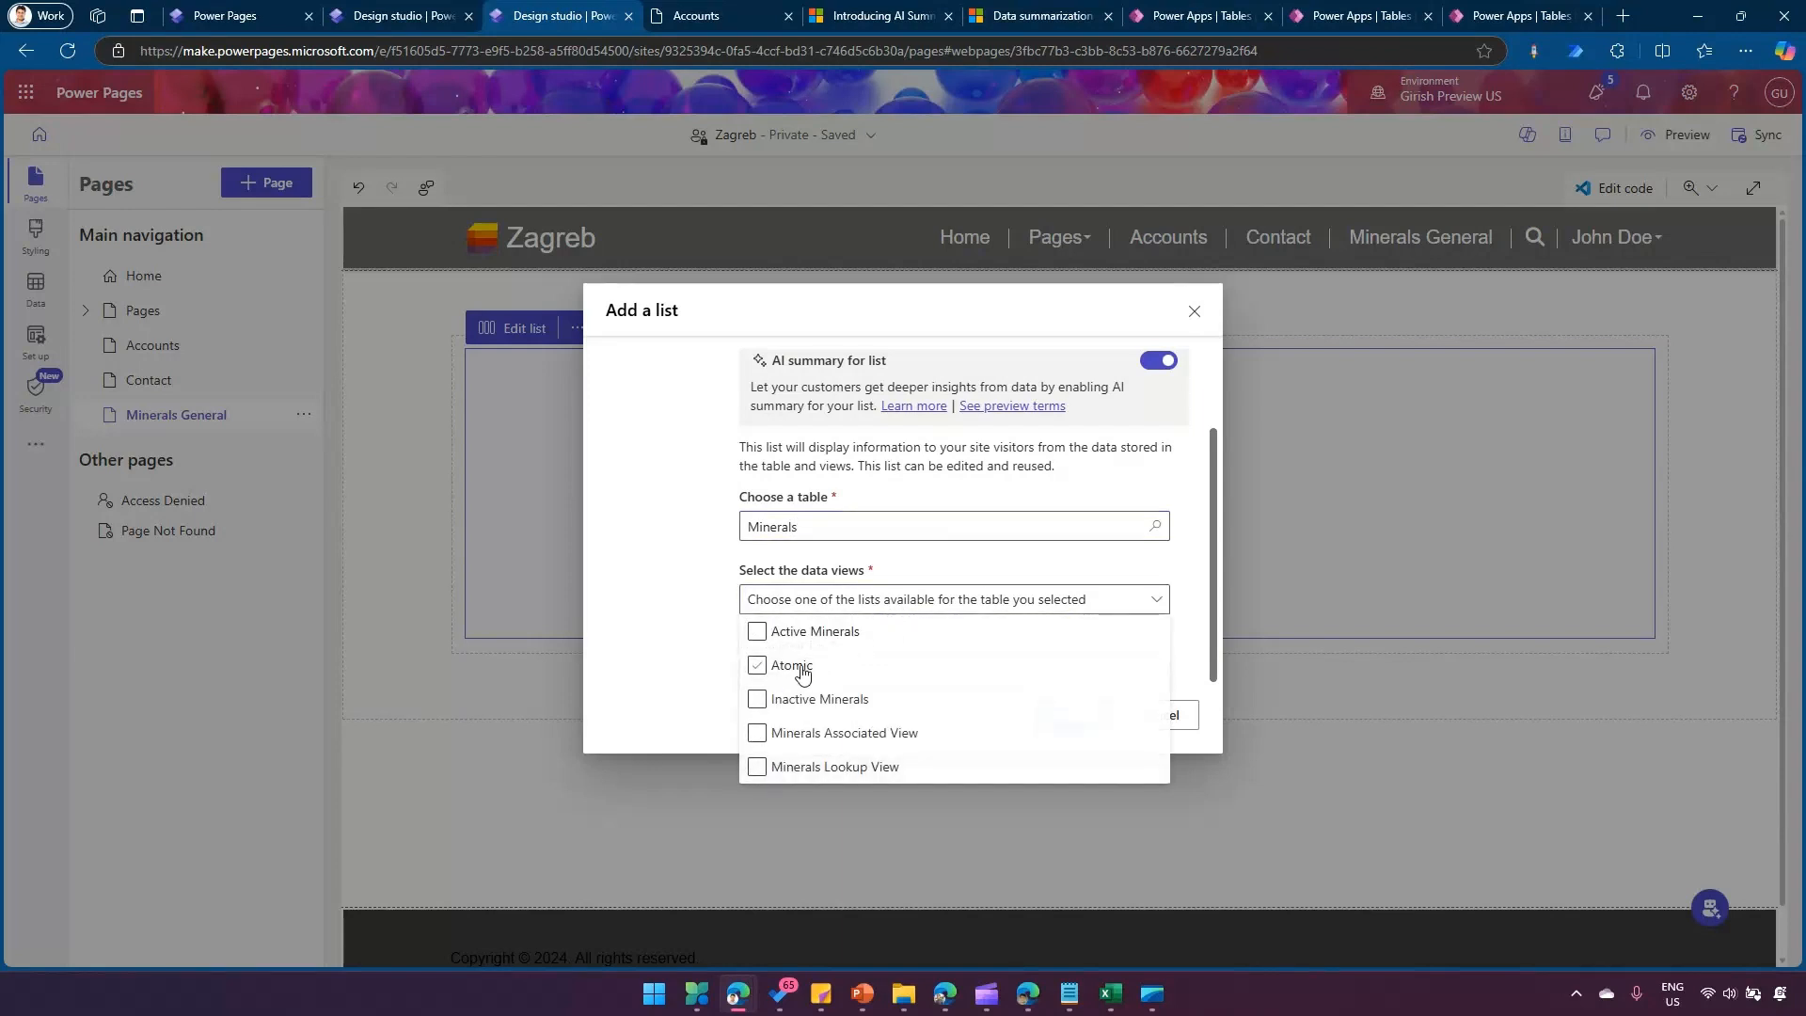
{"action": "left_click", "coordinate": [757, 626]}
{"action": "left_click", "coordinate": [1004, 567]}
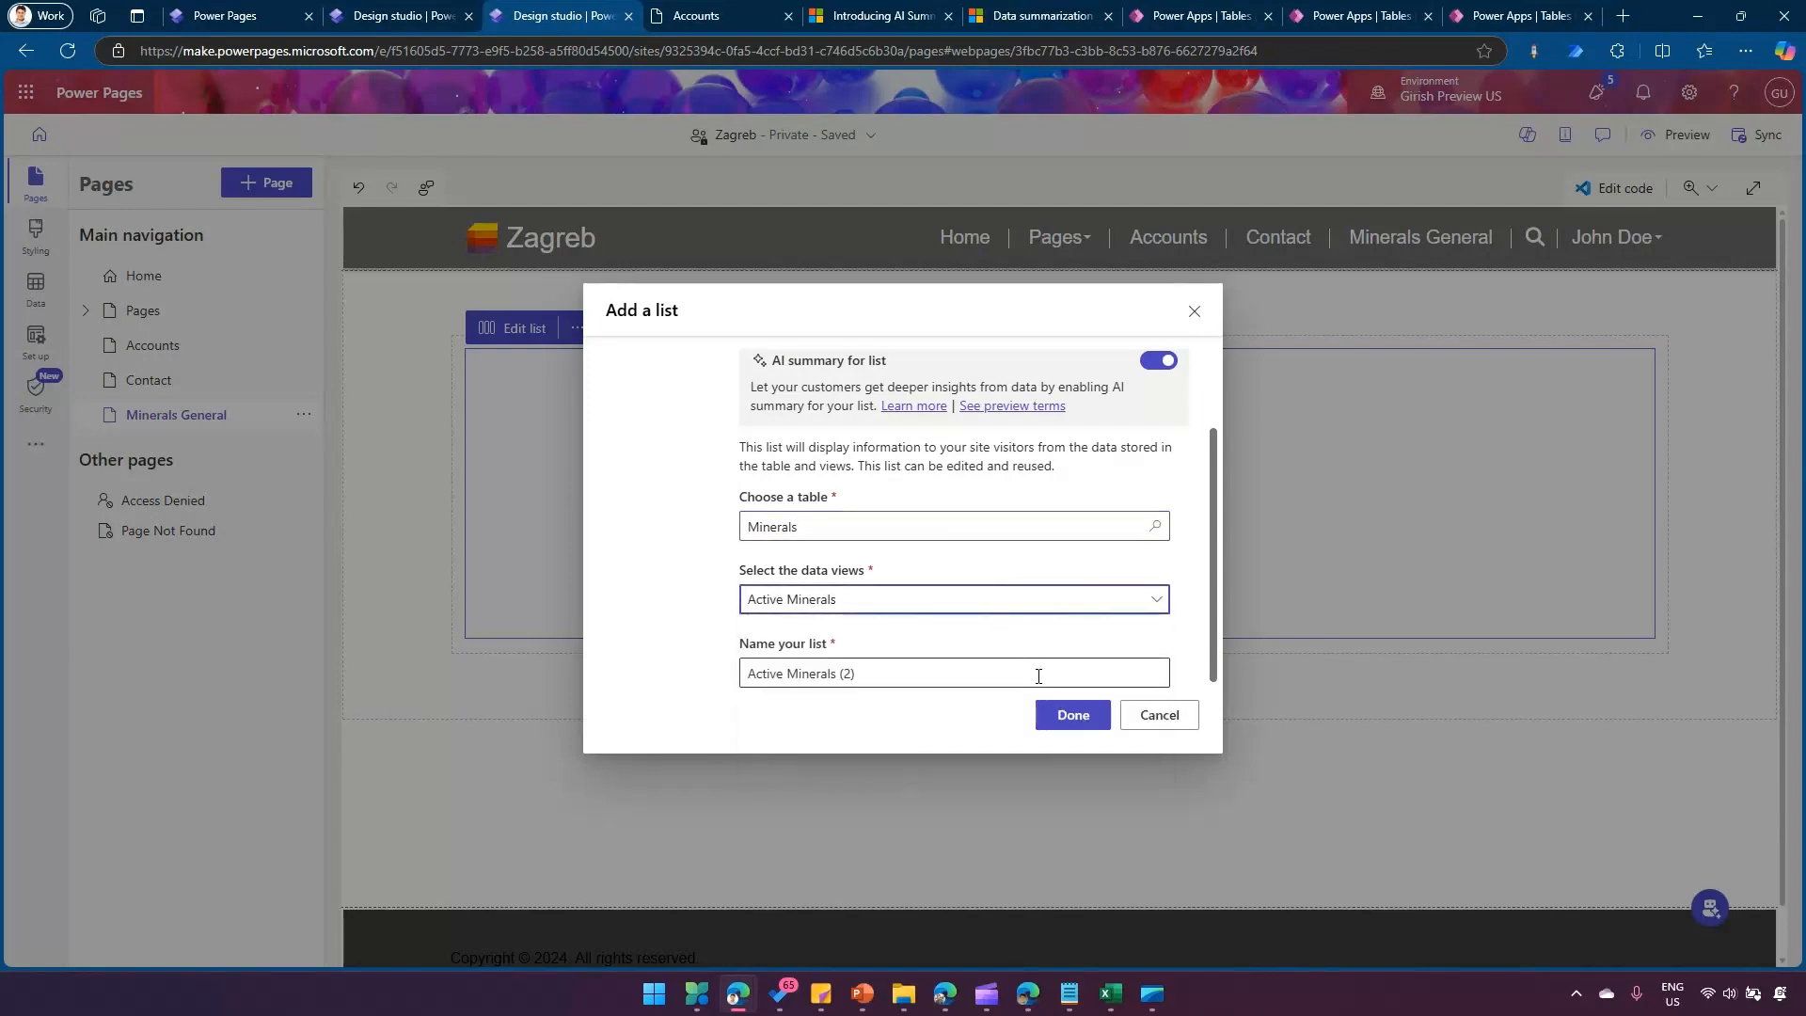
Remove the number suffix from the list's suggested name, finish adding the list, and check its table permissions
{"action": "left_click", "coordinate": [925, 675]}
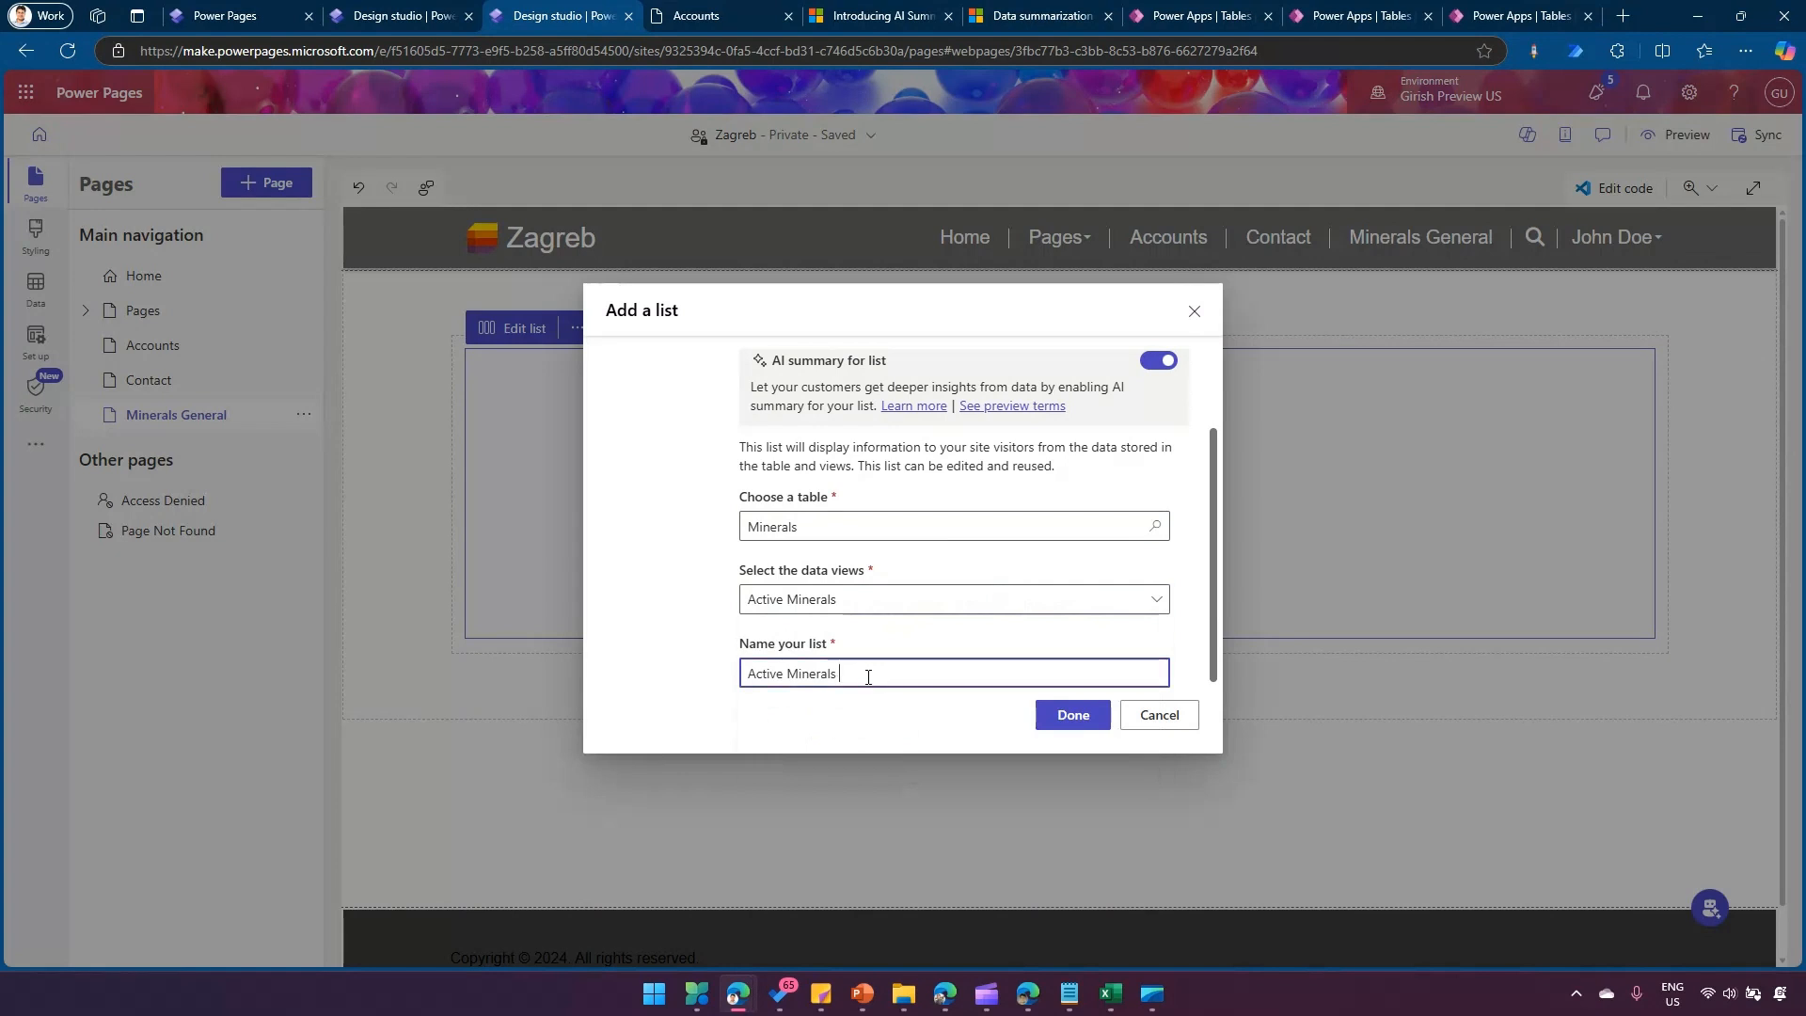
{"action": "left_click", "coordinate": [1065, 712]}
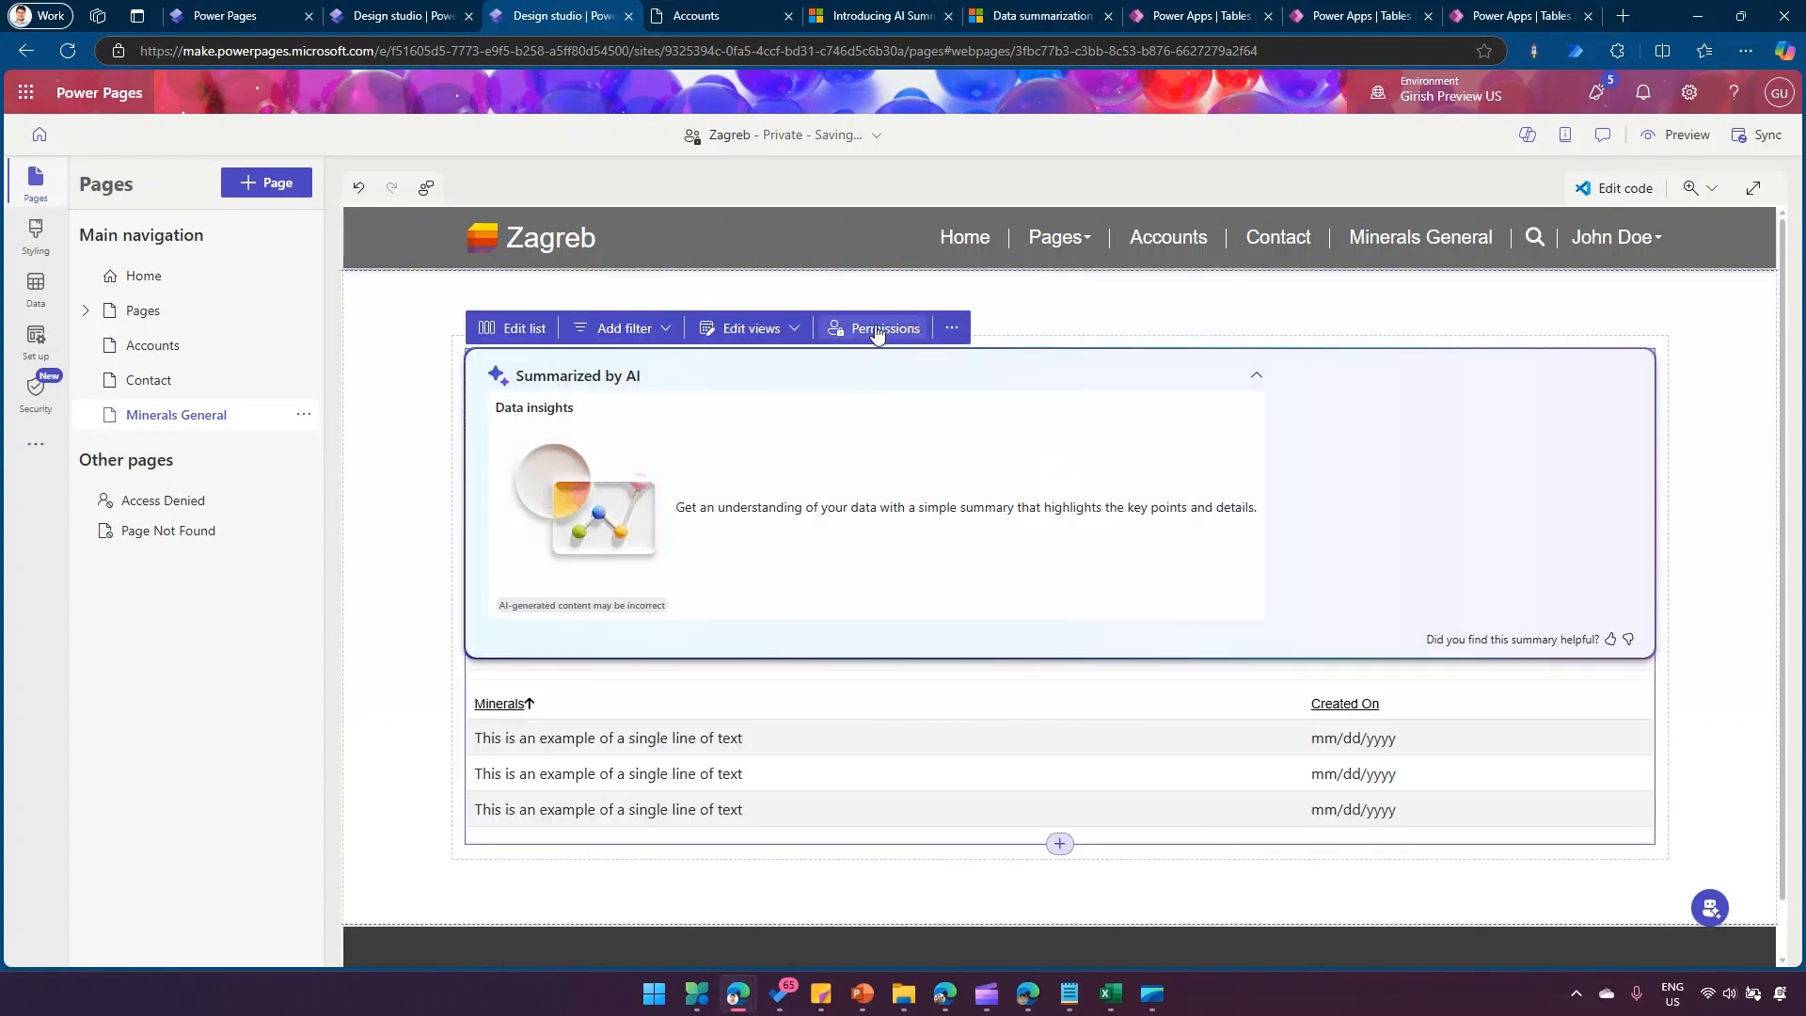
{"action": "left_click", "coordinate": [877, 331]}
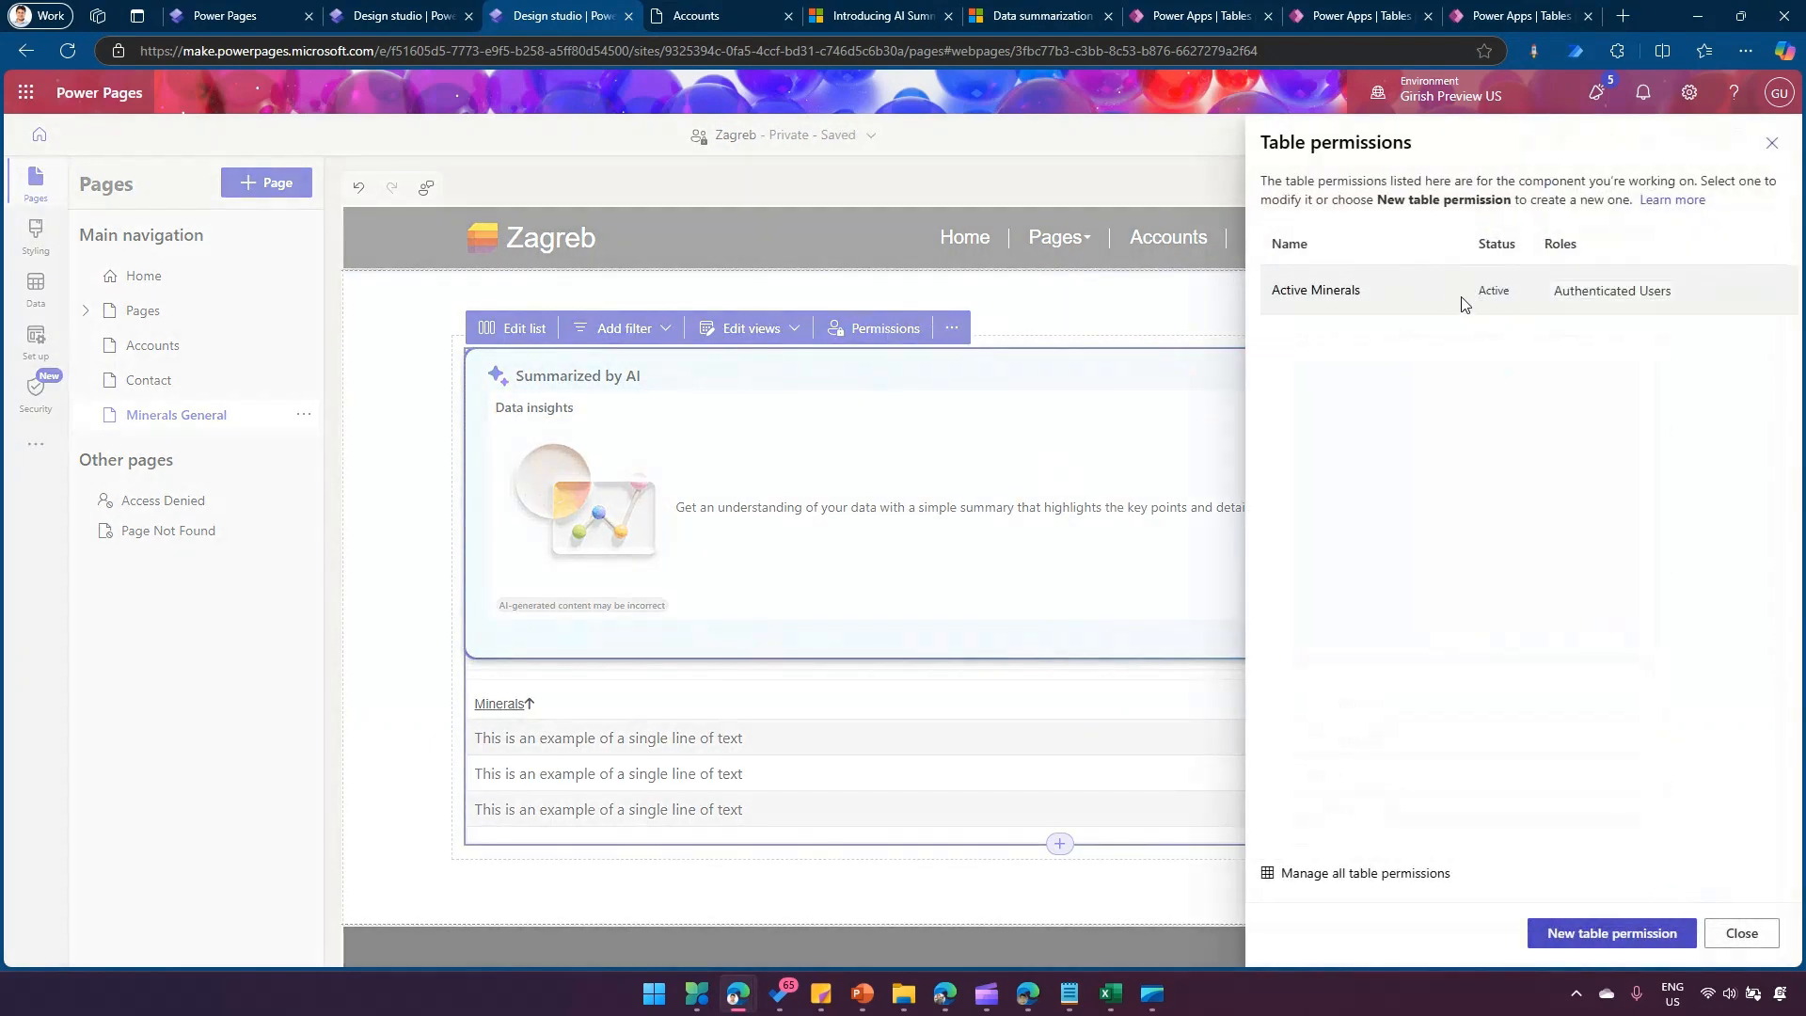
{"action": "left_click", "coordinate": [1751, 934]}
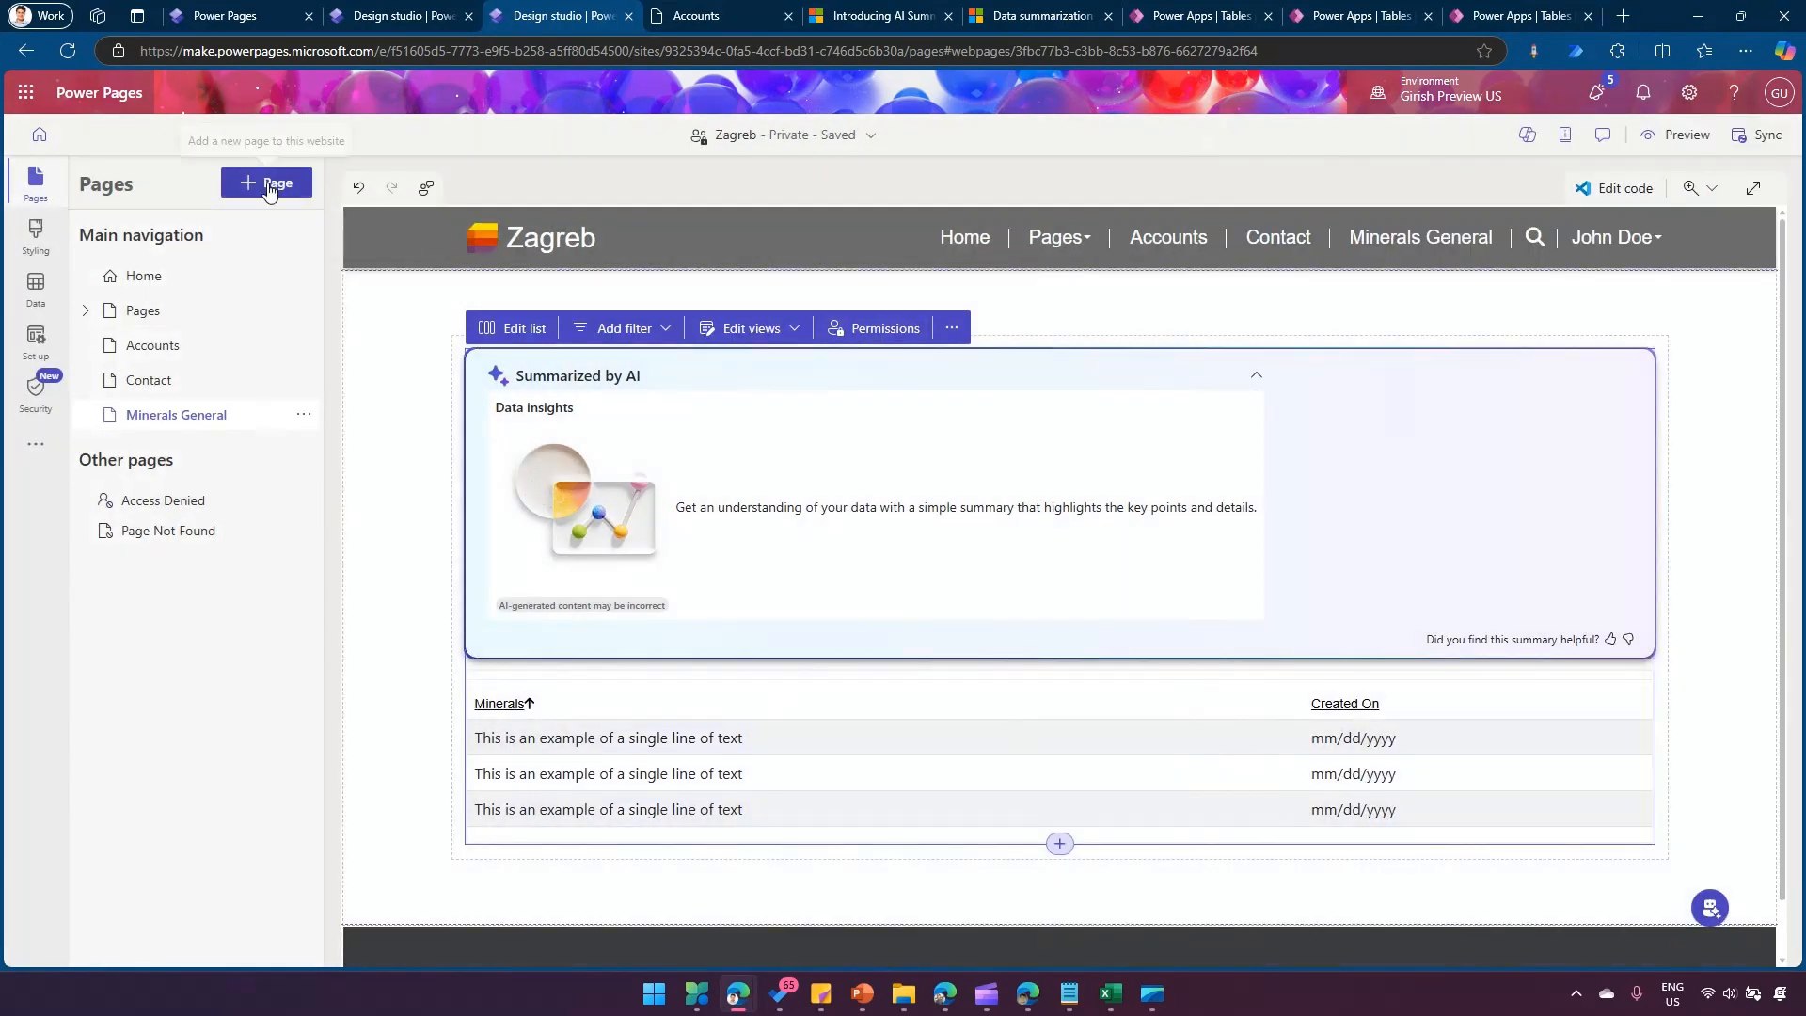
Add a blank page named Minerals Atomic to the main navigation
{"action": "left_click", "coordinate": [270, 186]}
{"action": "type", "text": "Minerals Atom"}
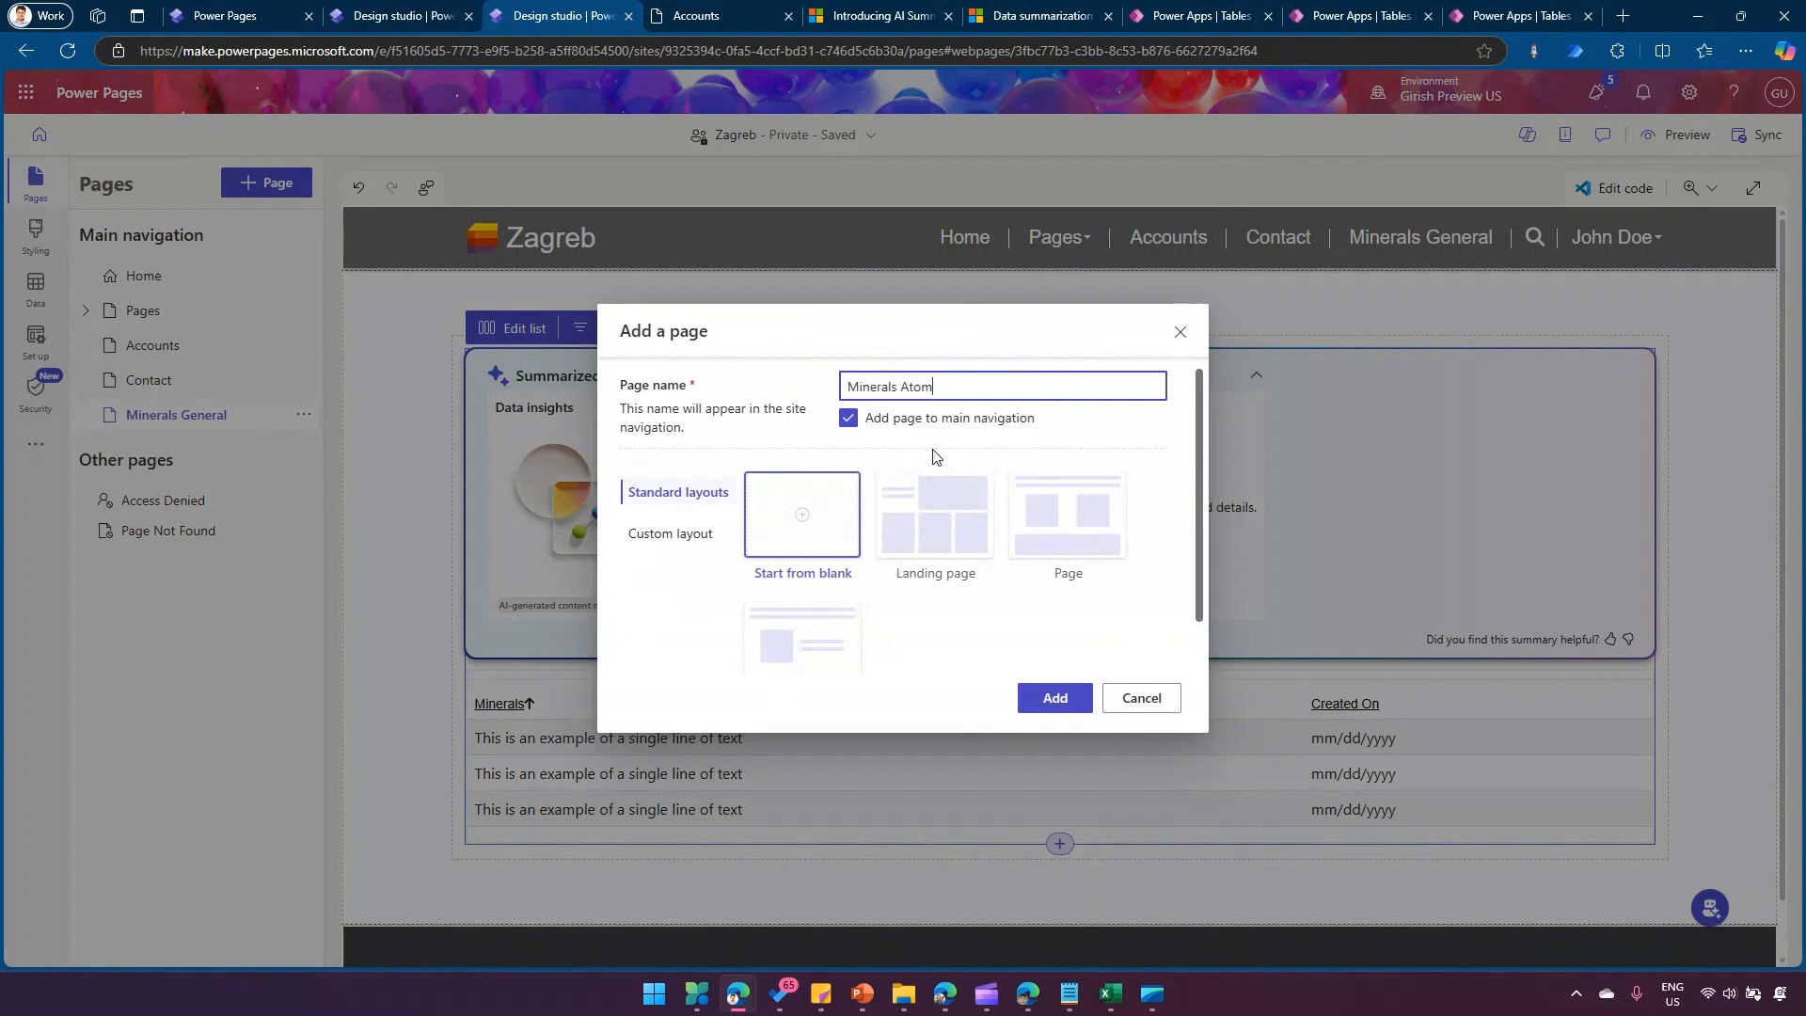
{"action": "type", "text": "ic"}
{"action": "left_click", "coordinate": [1055, 697]}
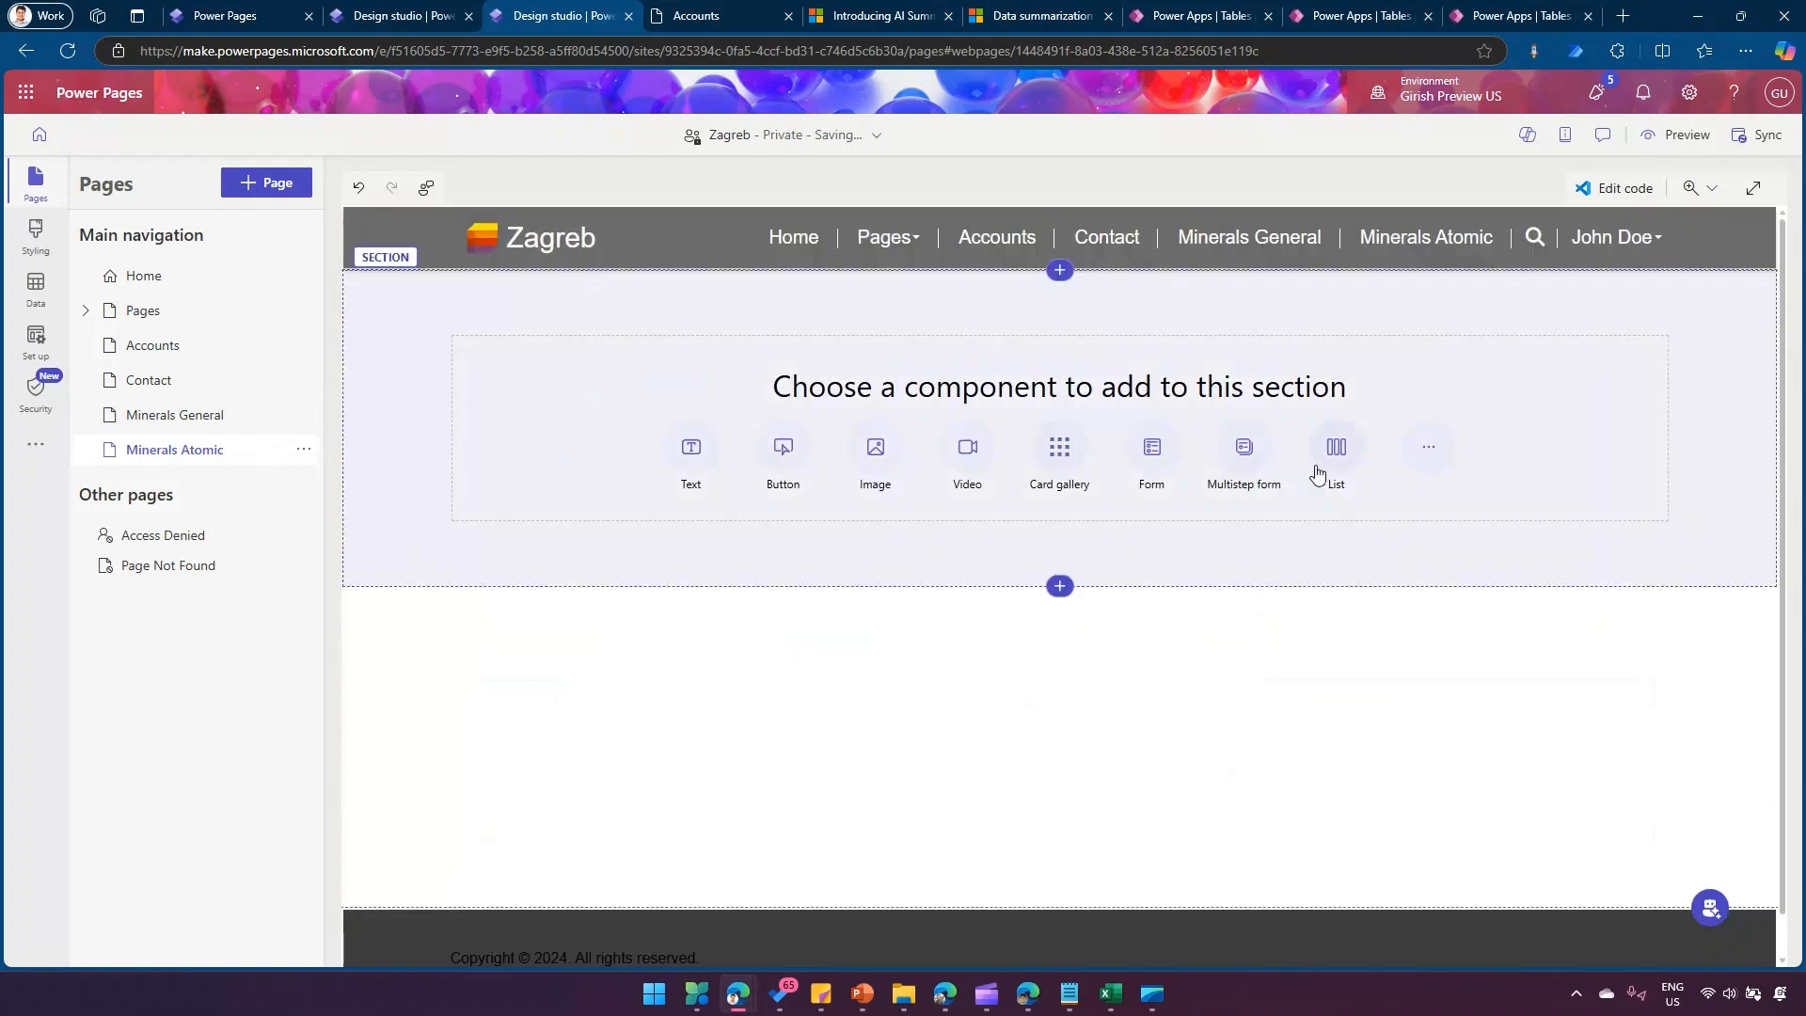
Set up a new list on the Minerals Atomic page using the Minerals table and the Atomic data view
{"action": "left_click", "coordinate": [1334, 447]}
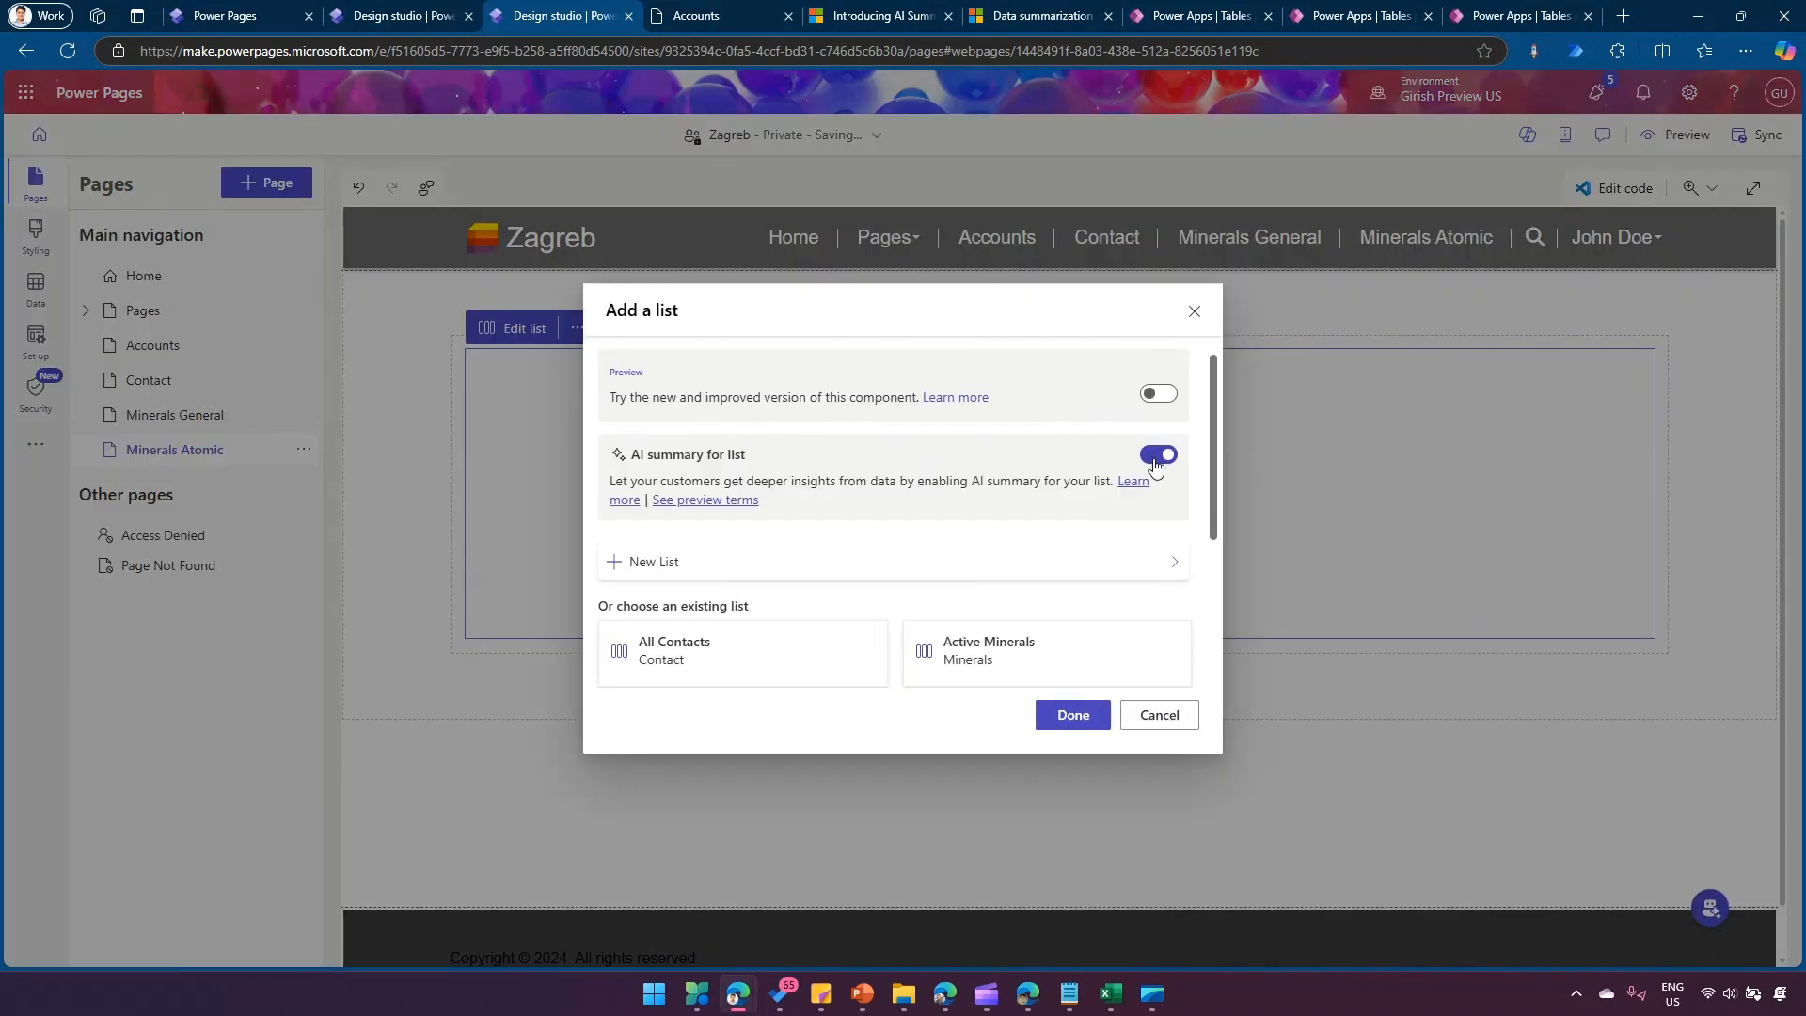
{"action": "left_click", "coordinate": [879, 561]}
{"action": "left_click", "coordinate": [835, 621]}
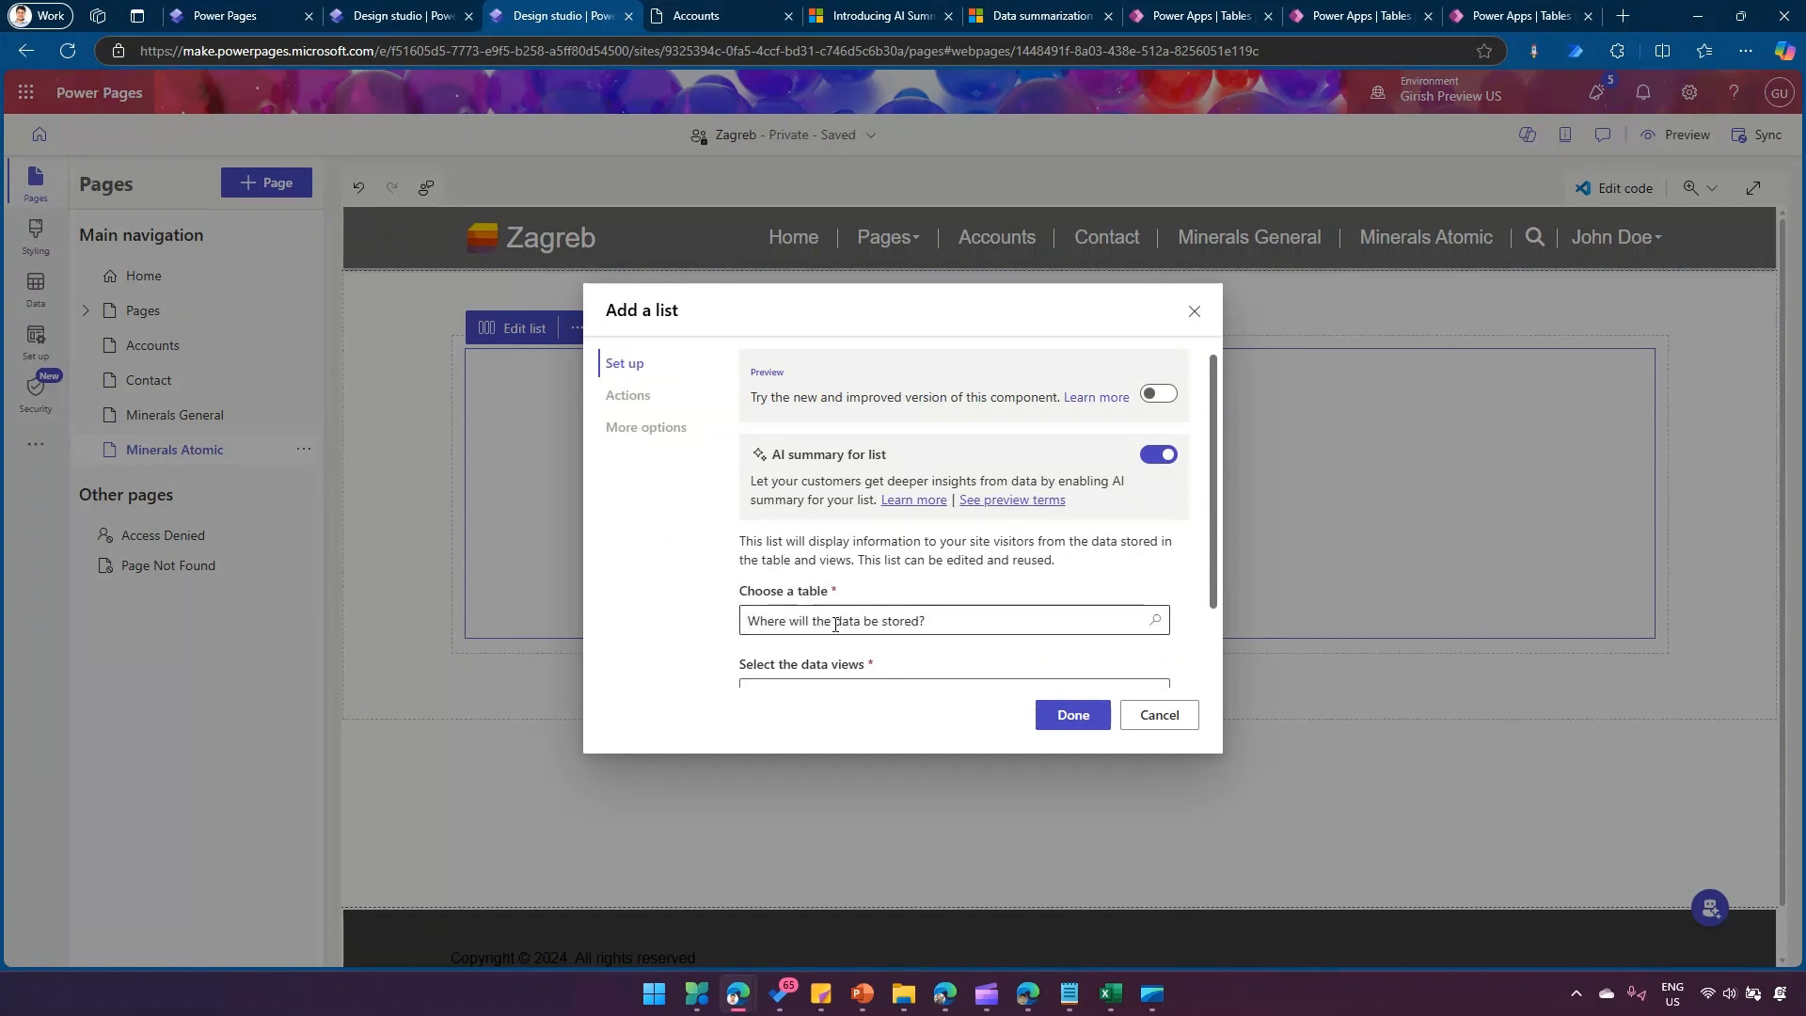
{"action": "type", "text": "mine"}
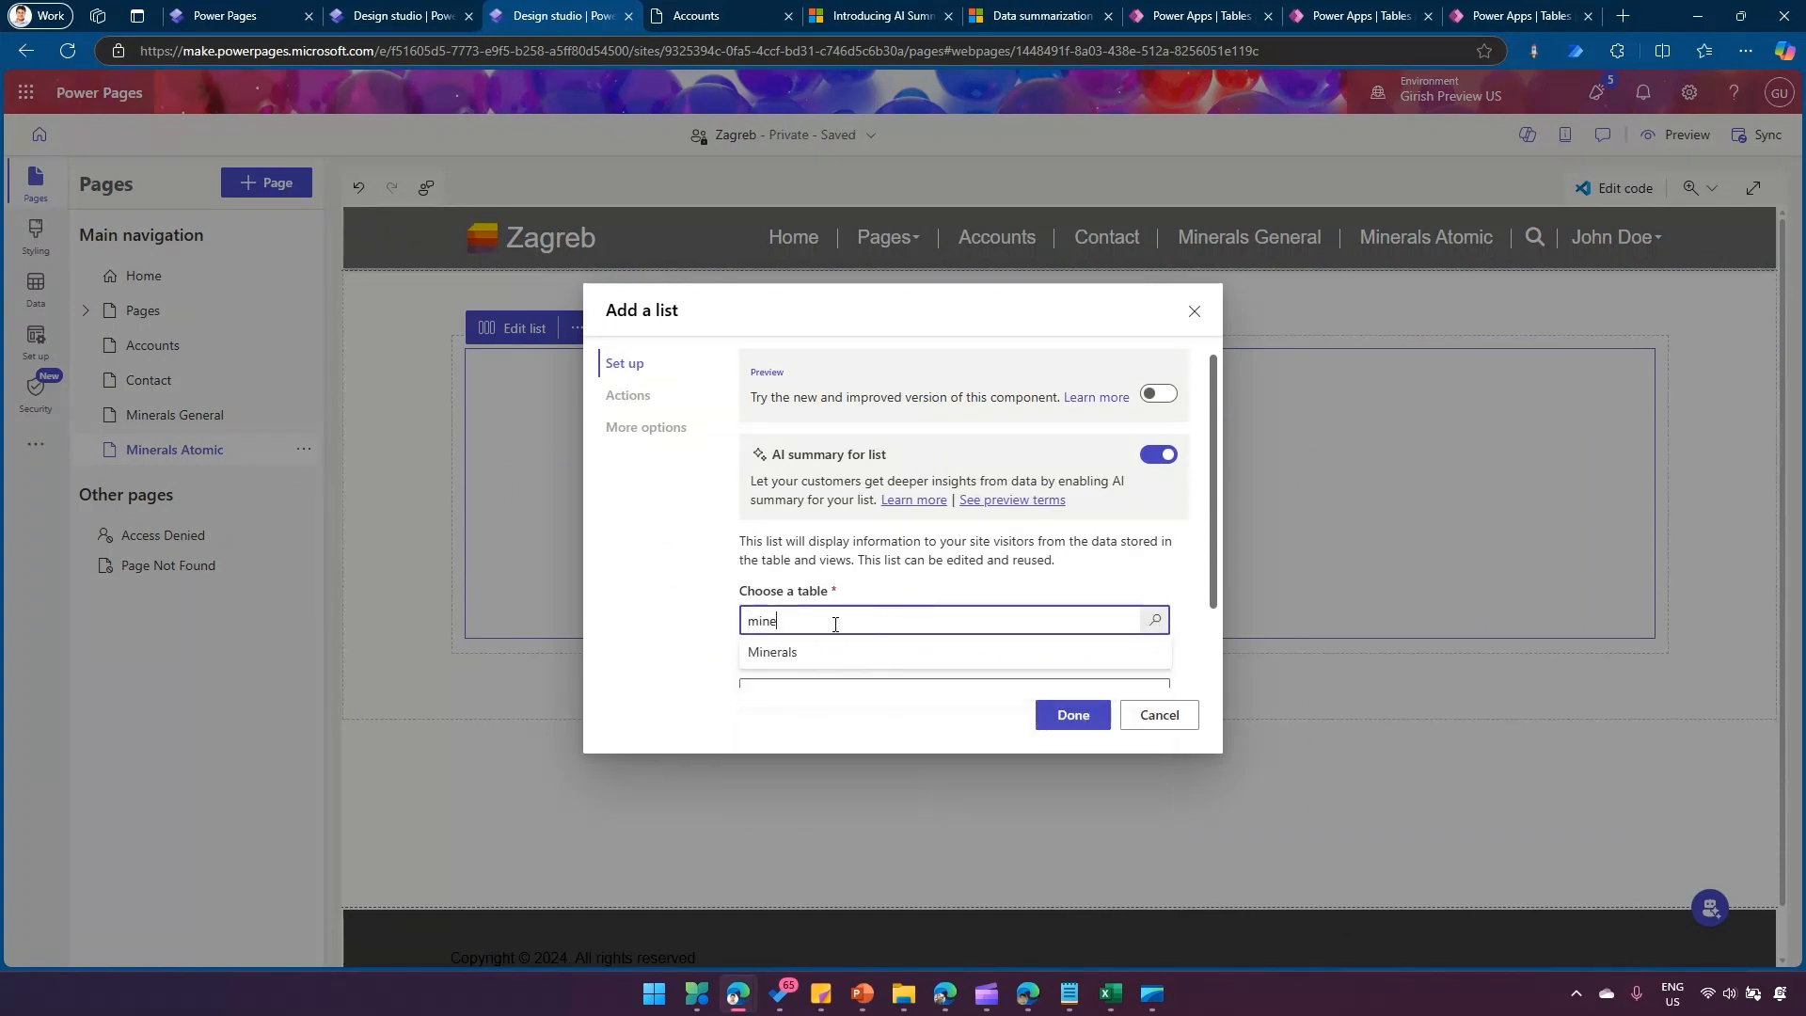
{"action": "left_click", "coordinate": [833, 649]}
{"action": "scroll", "coordinate": [1028, 665], "scroll_direction": "down", "scroll_amount": 1}
{"action": "left_click", "coordinate": [951, 600]}
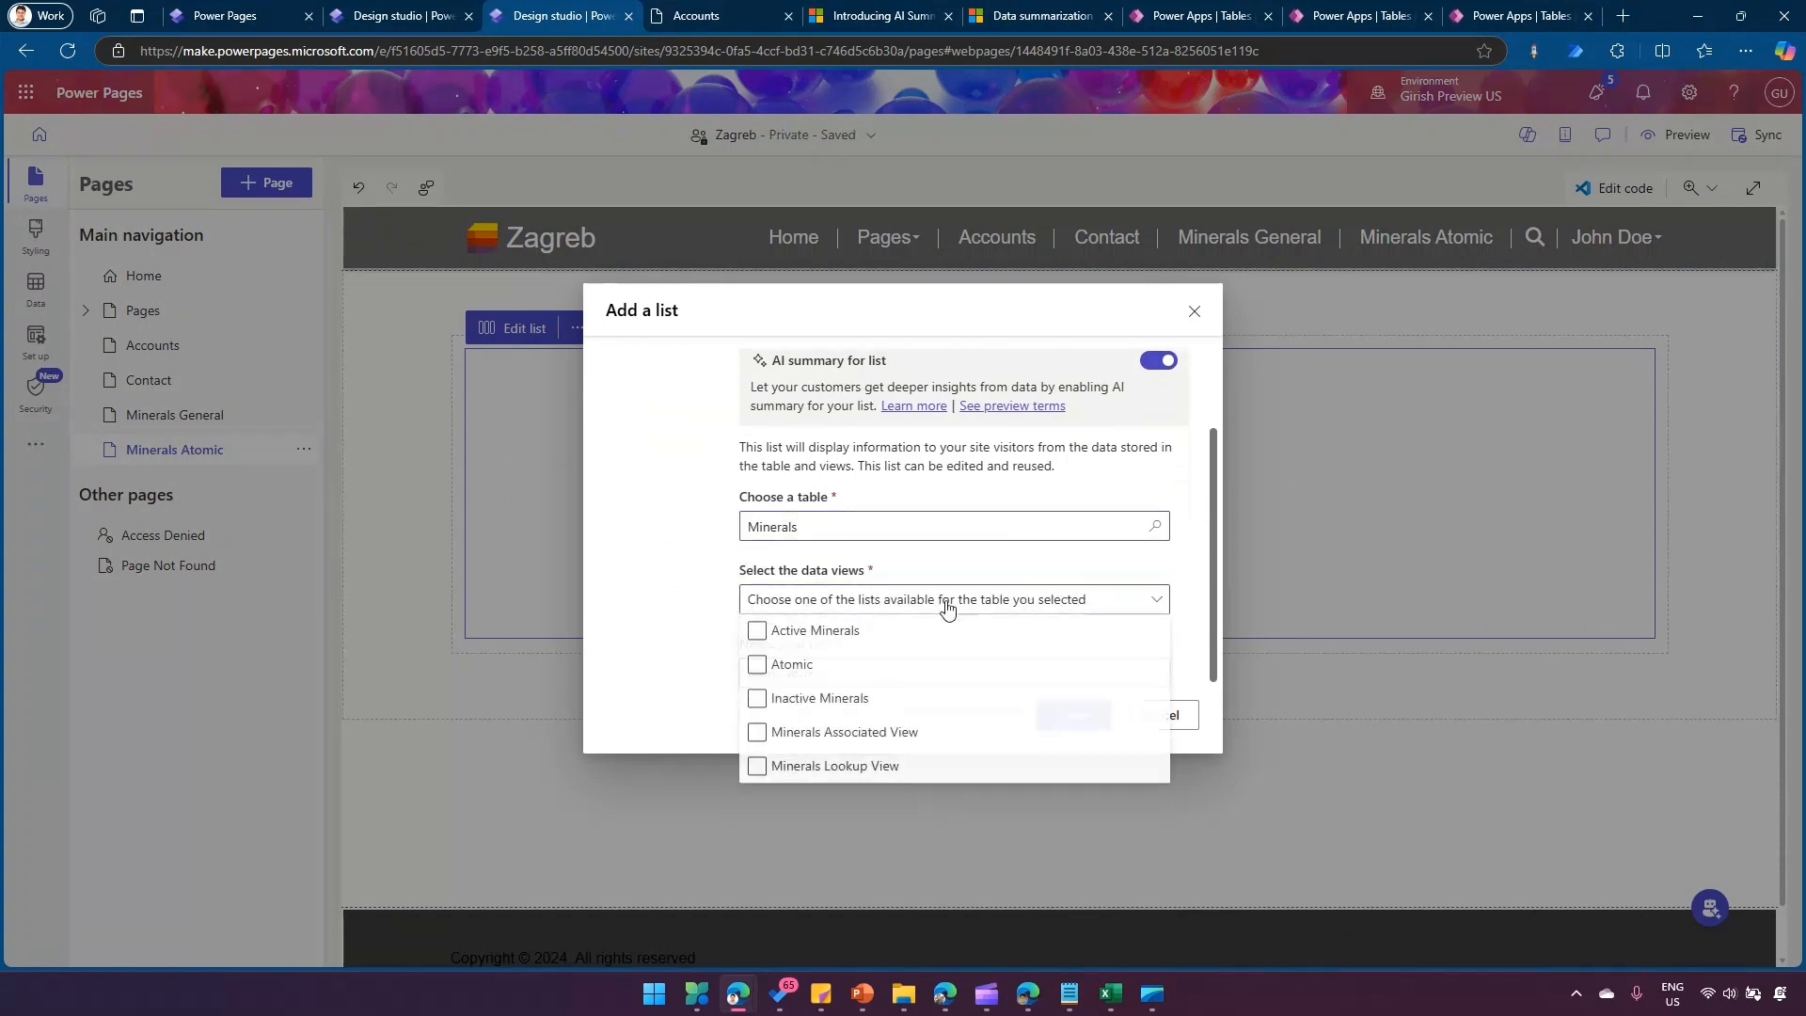
{"action": "left_click", "coordinate": [765, 671]}
{"action": "left_click", "coordinate": [1192, 673]}
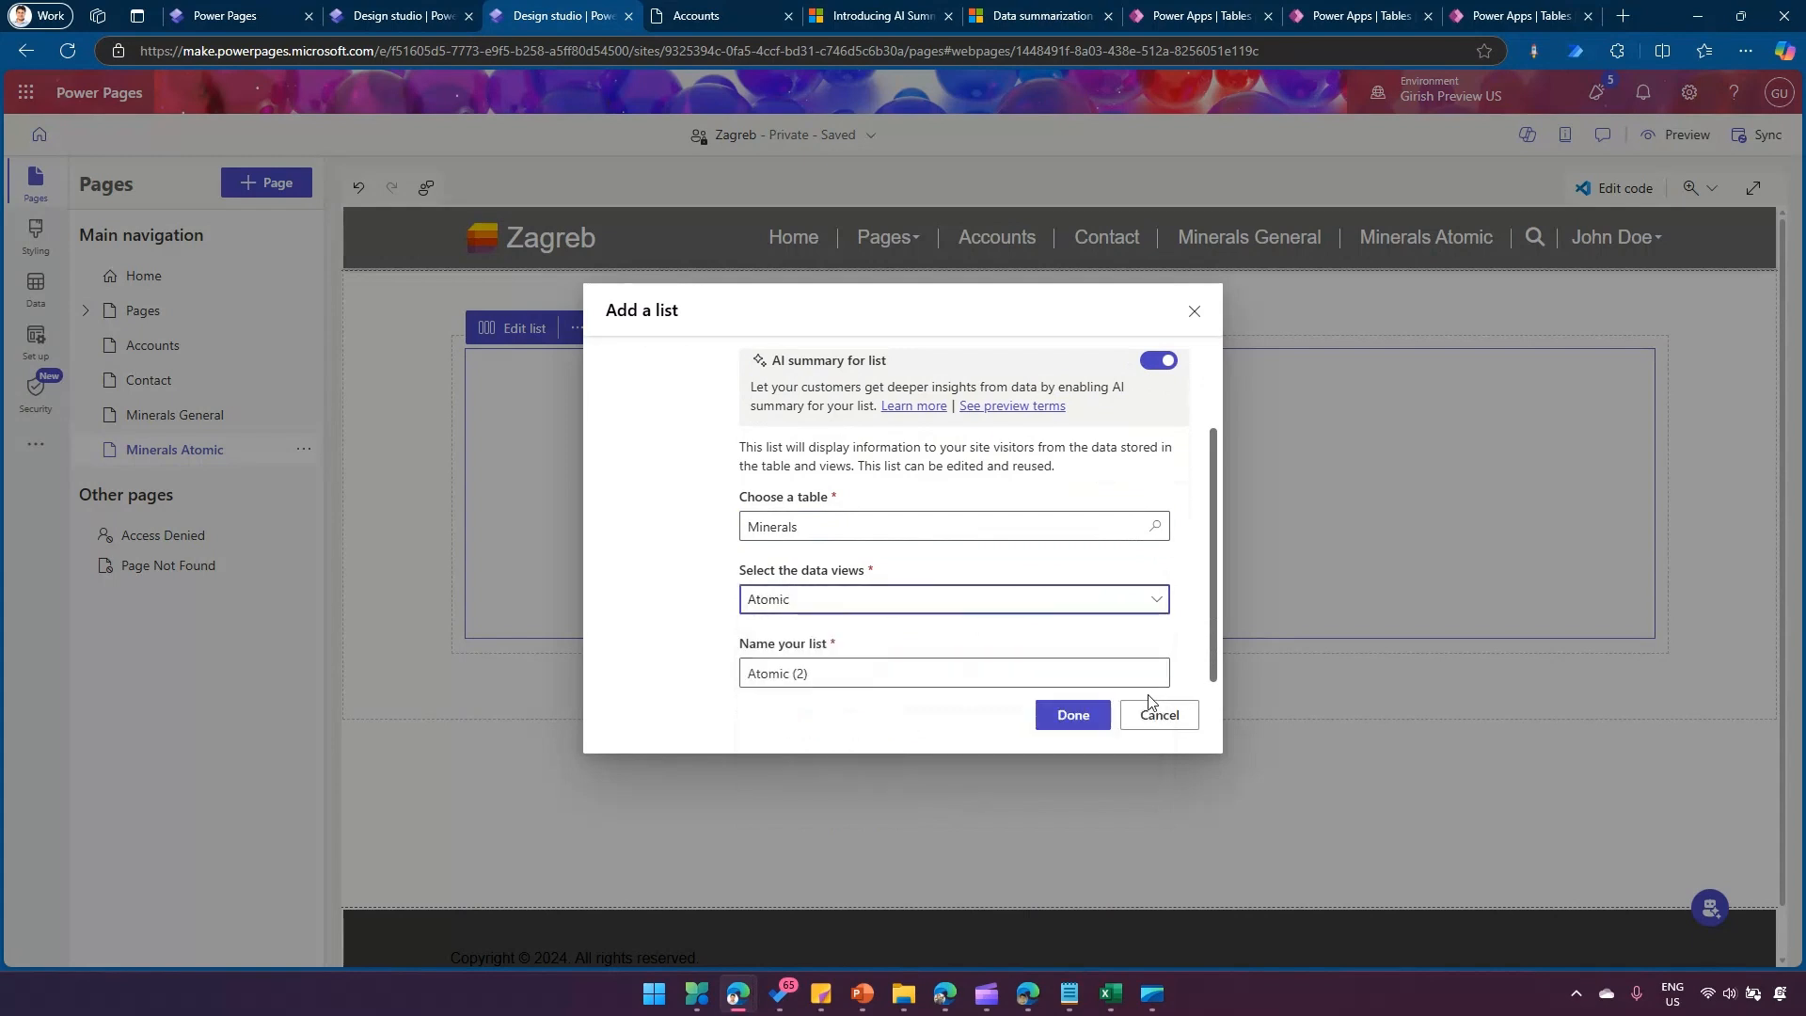
Name the Minerals Atomic list Atomic followed by the author's first name and finish adding the list
{"action": "left_click", "coordinate": [927, 676]}
{"action": "type", "text": "Girish"}
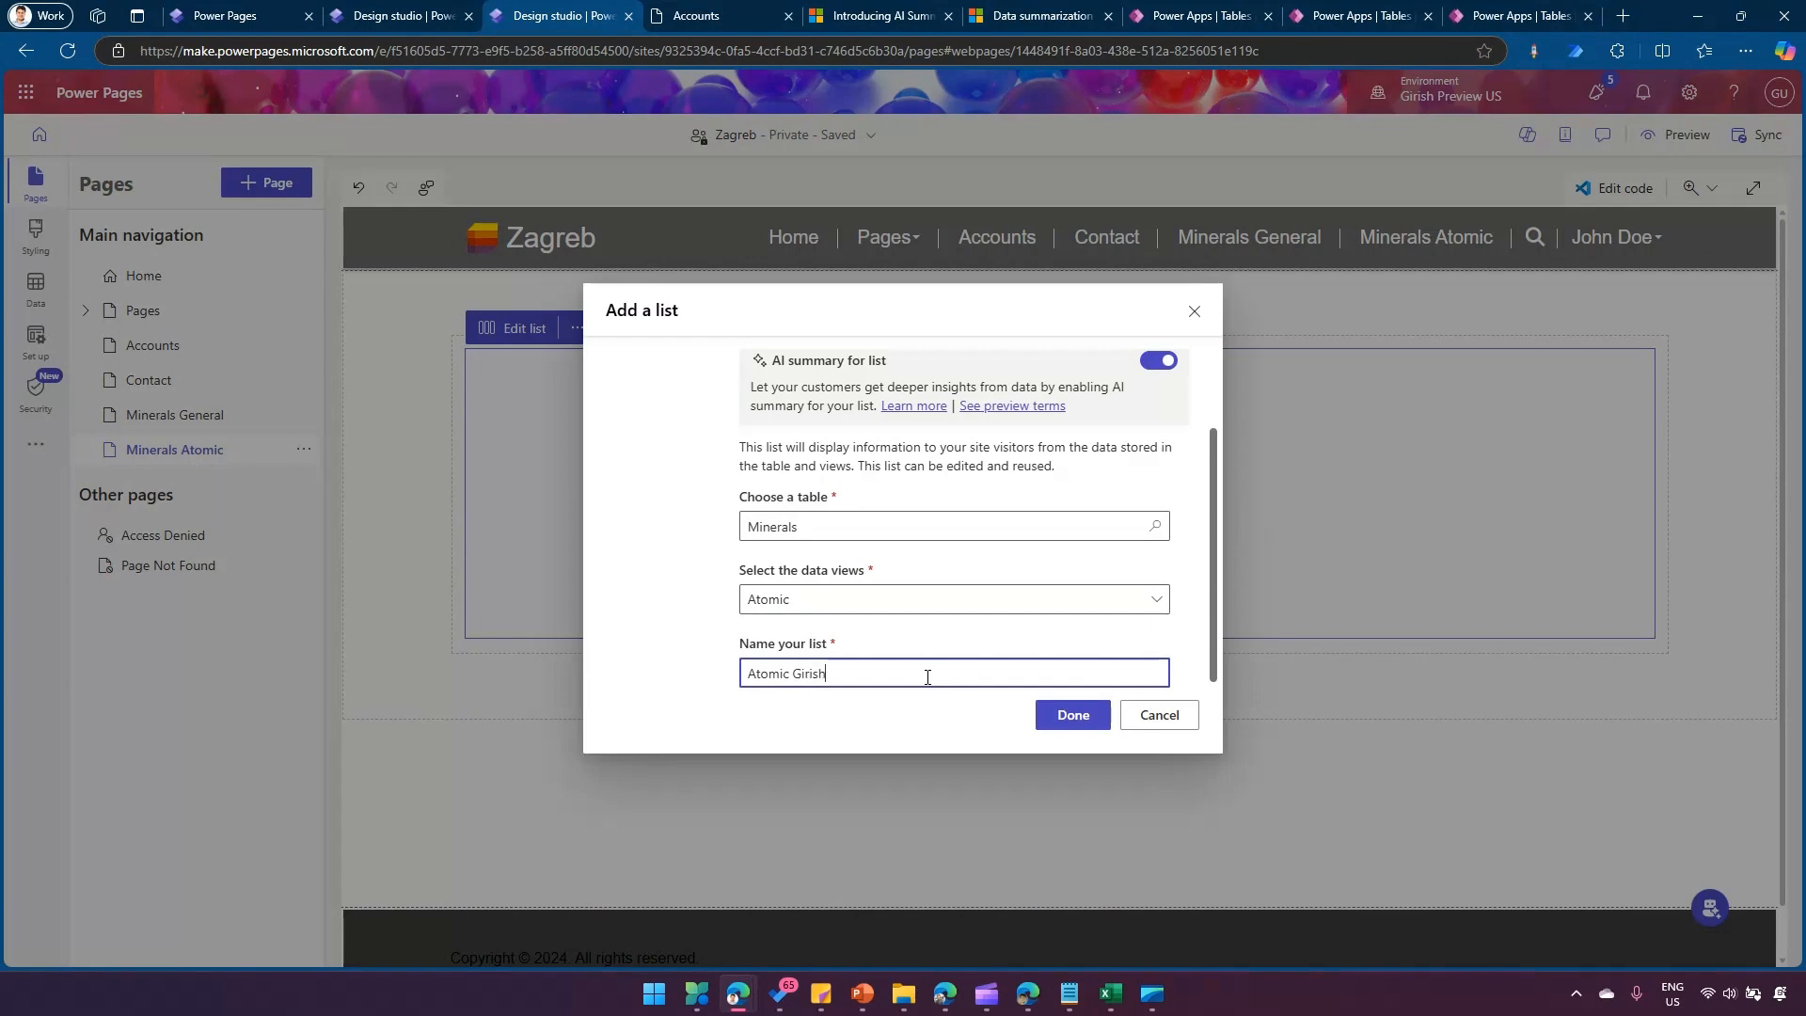
{"action": "left_click", "coordinate": [1056, 717]}
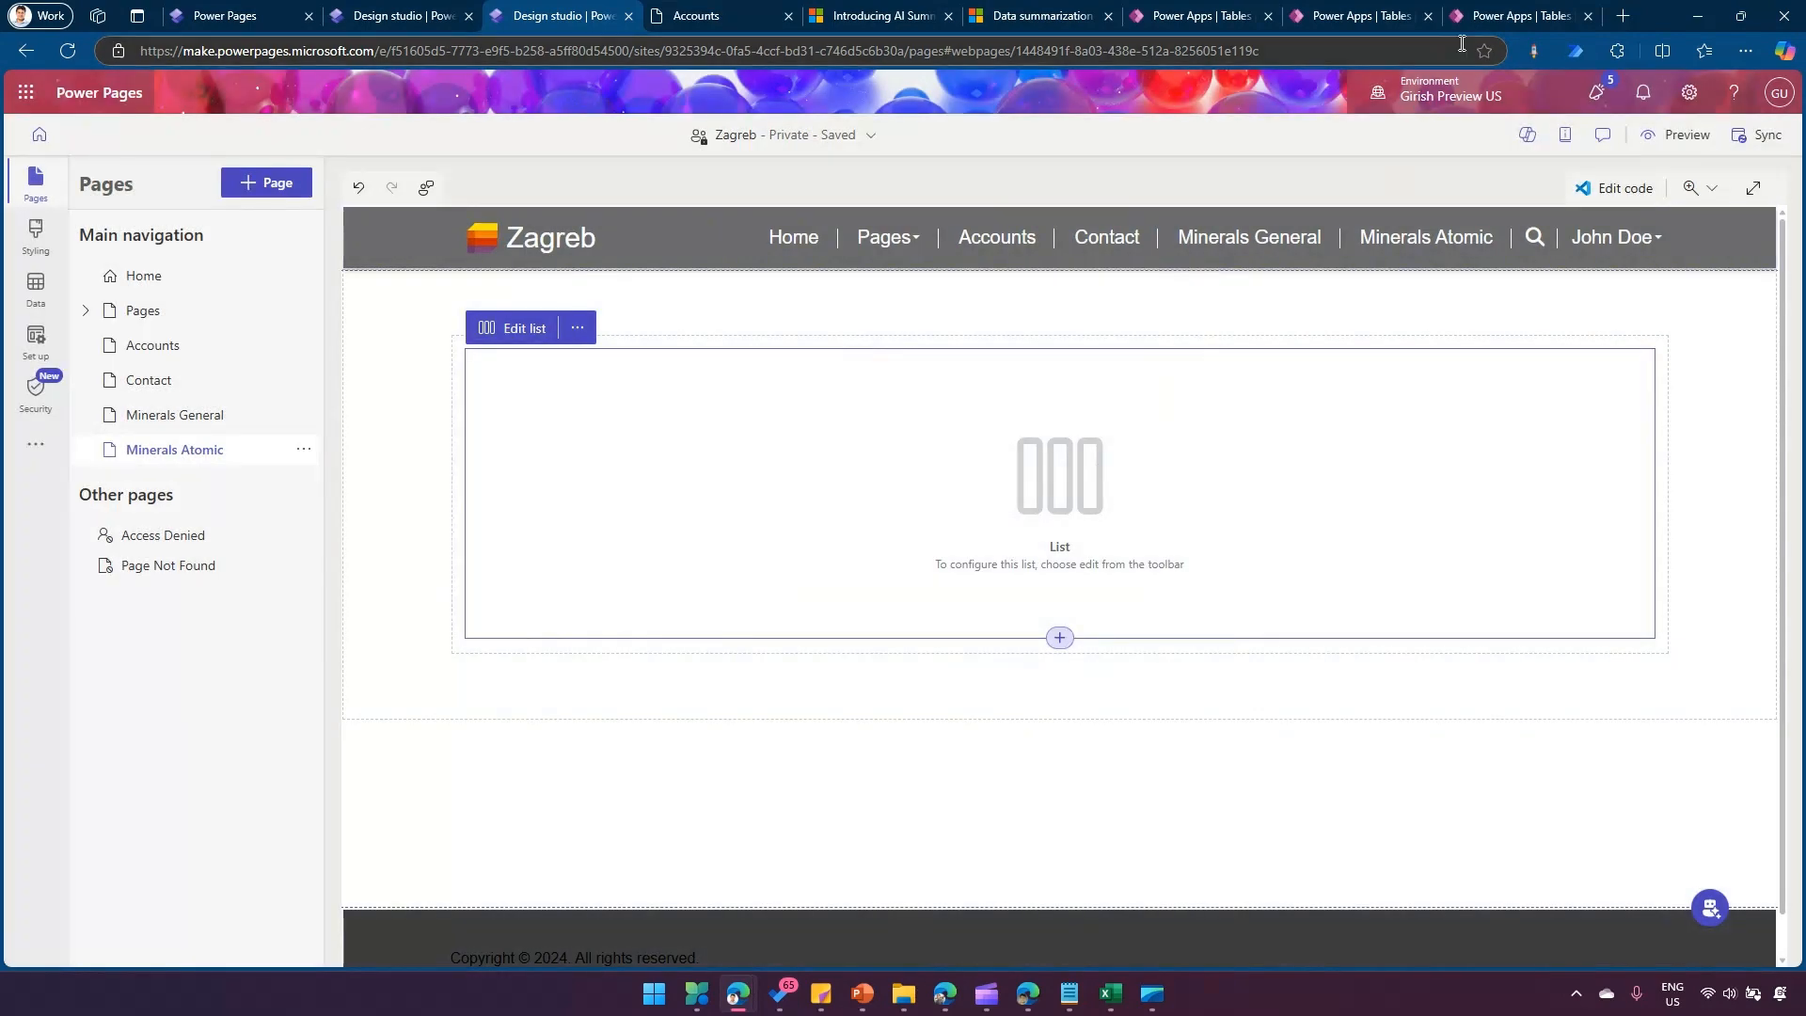
Switch to Power Apps and review the columns in the Minerals table's Active Minerals and Atomic views
{"action": "left_click", "coordinate": [1489, 19]}
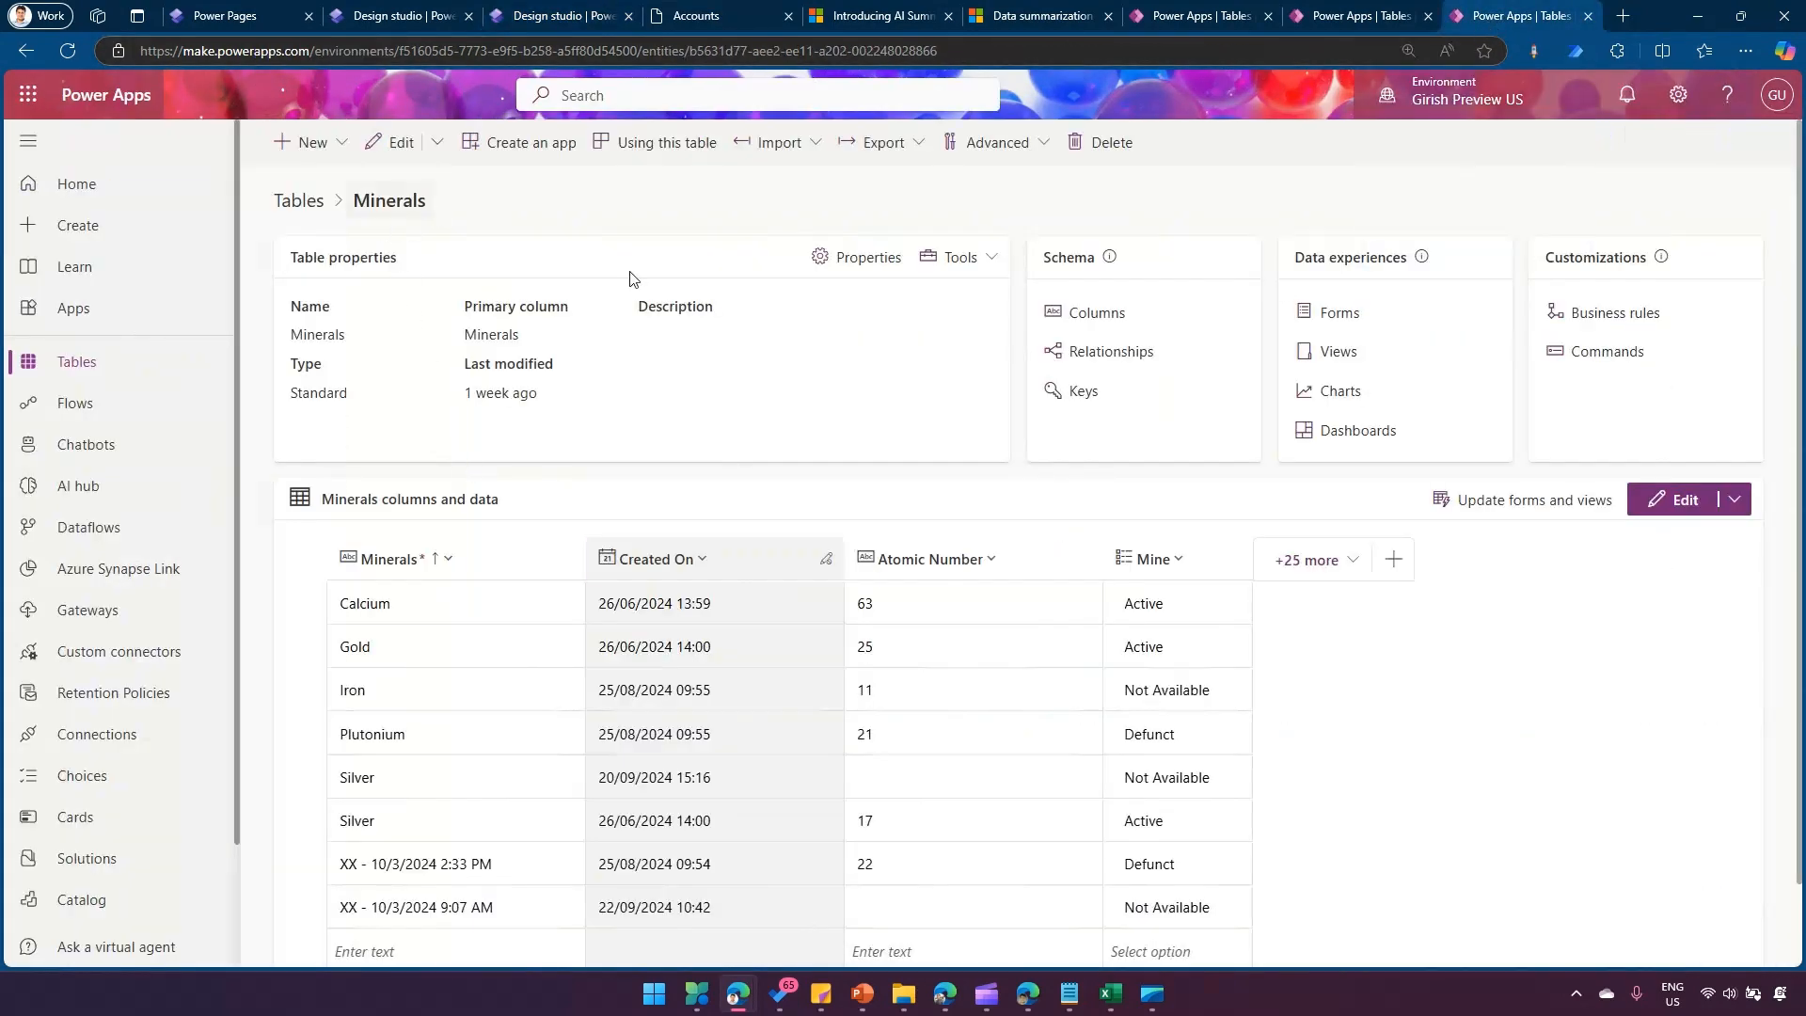
{"action": "left_click", "coordinate": [1346, 355]}
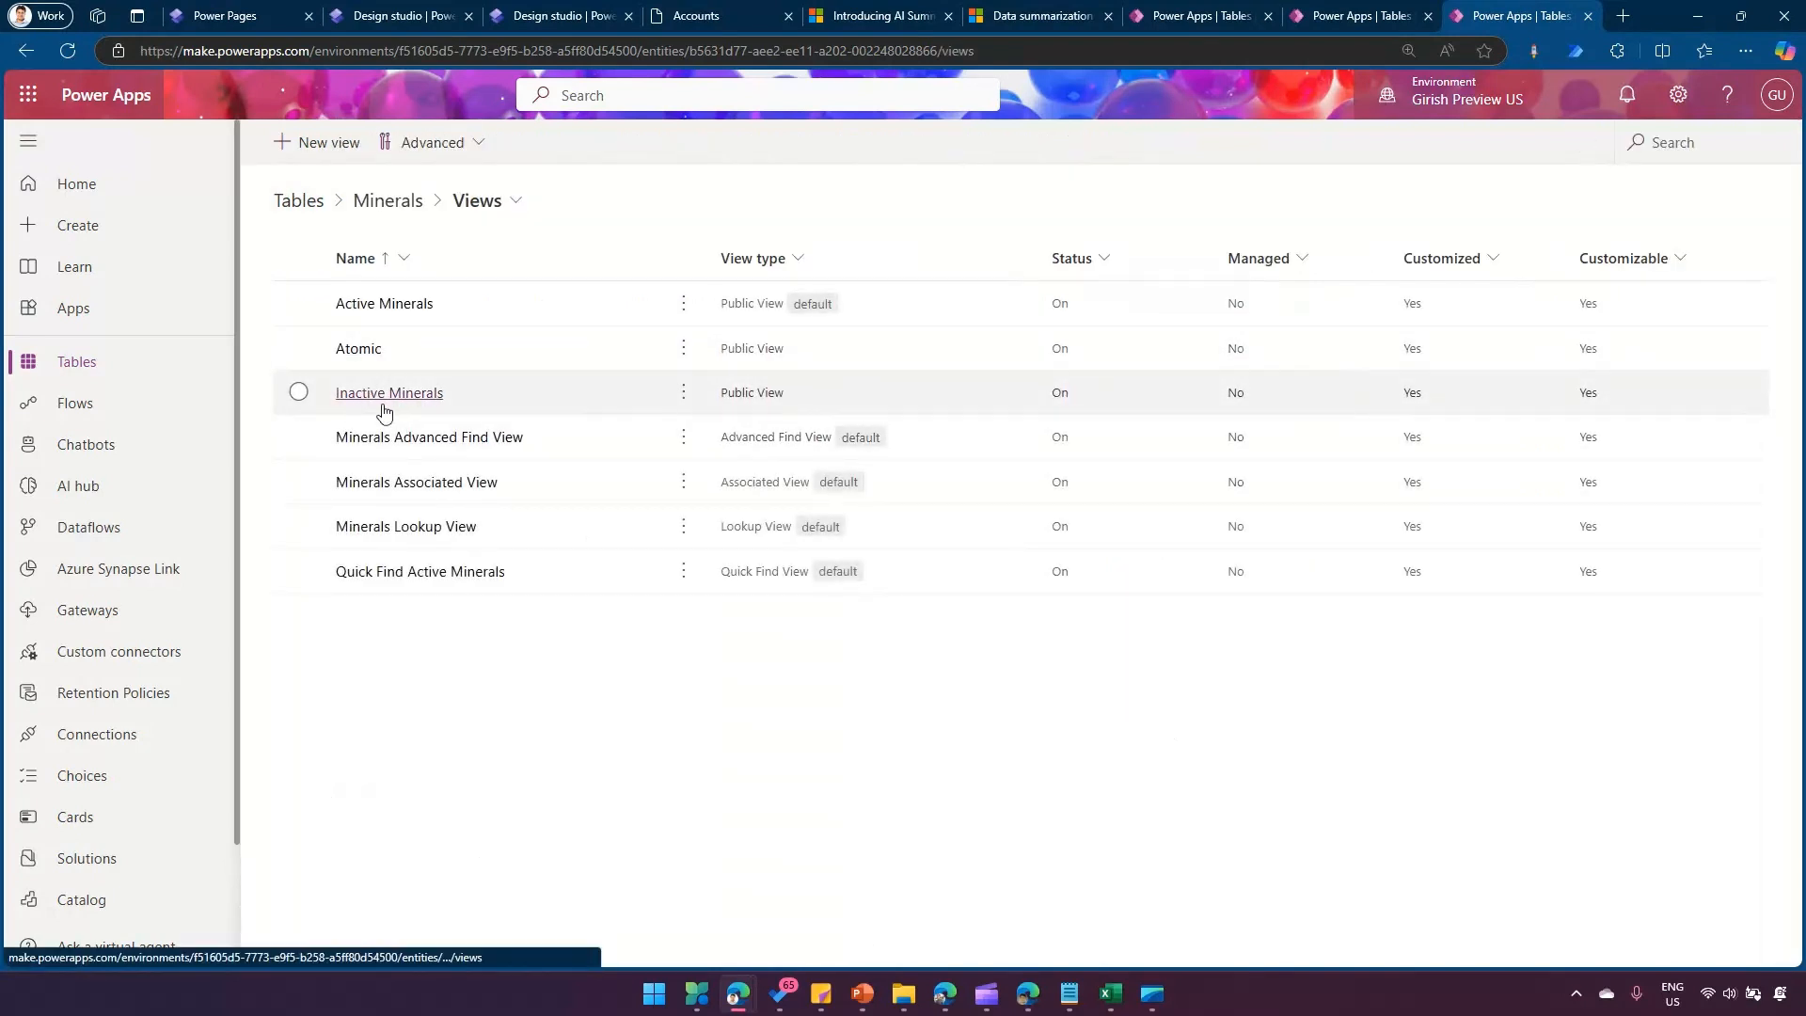
{"action": "left_click", "coordinate": [381, 304]}
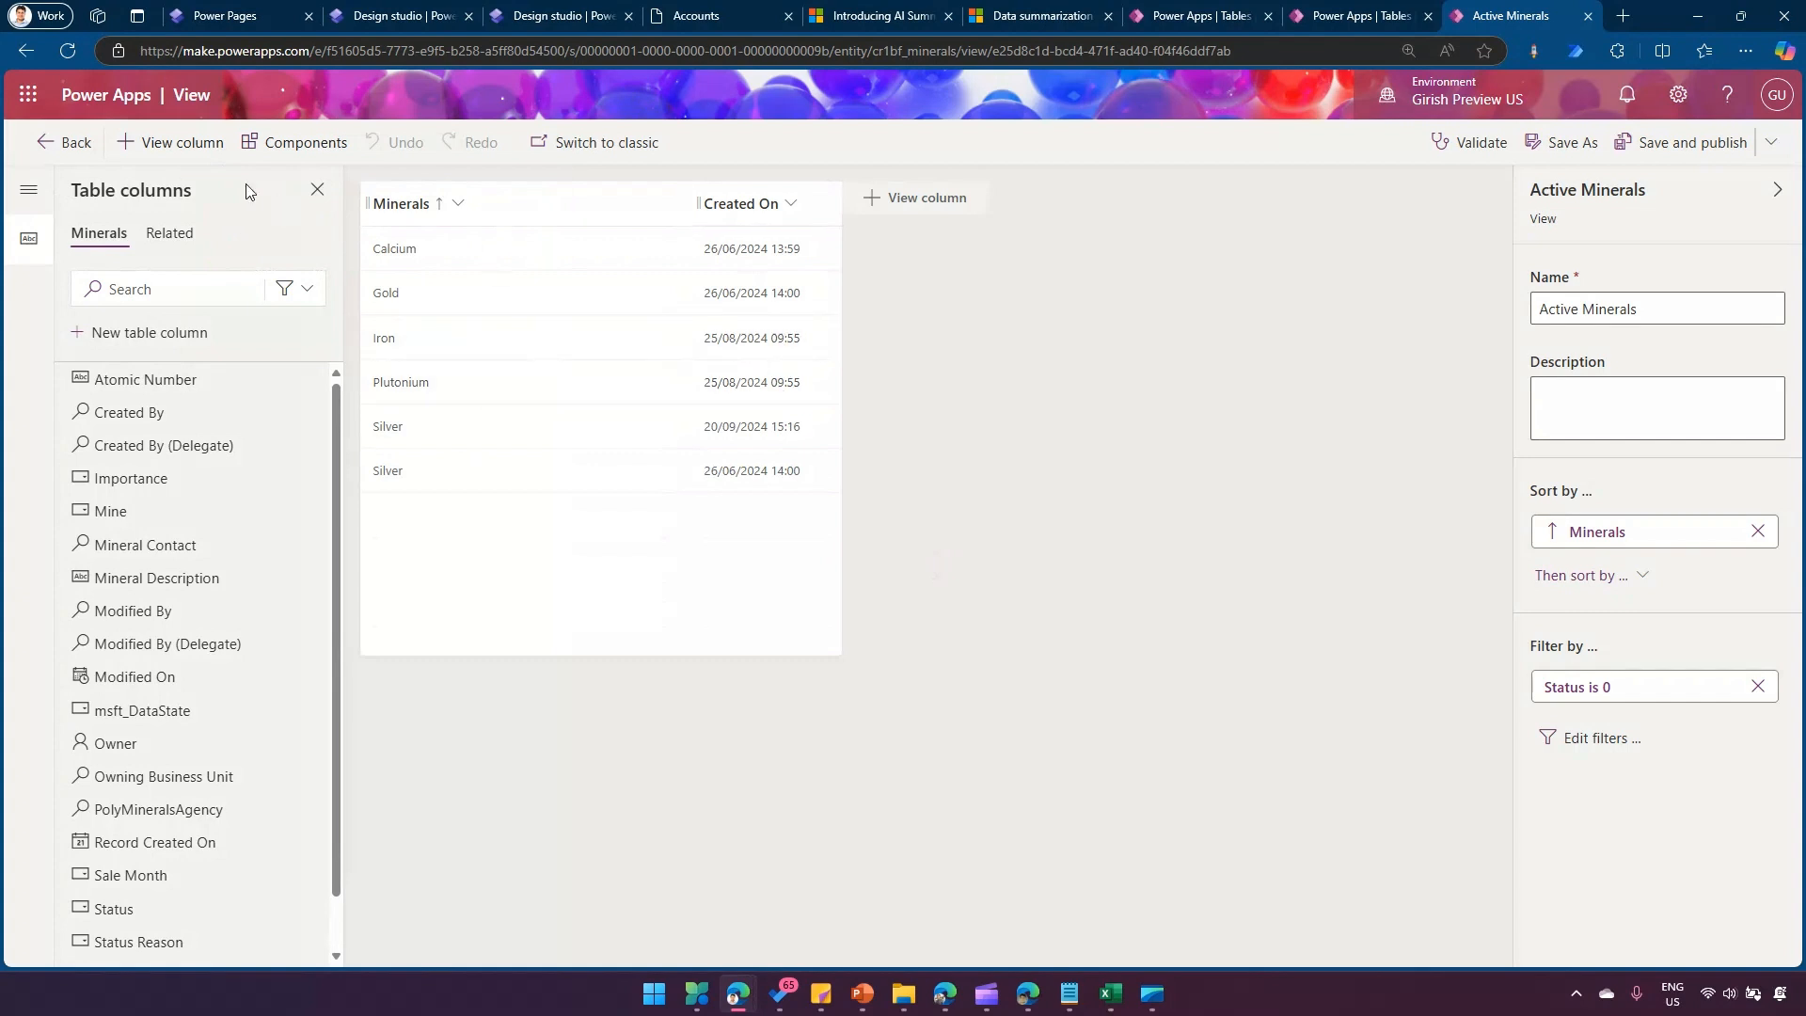
{"action": "left_click", "coordinate": [62, 142]}
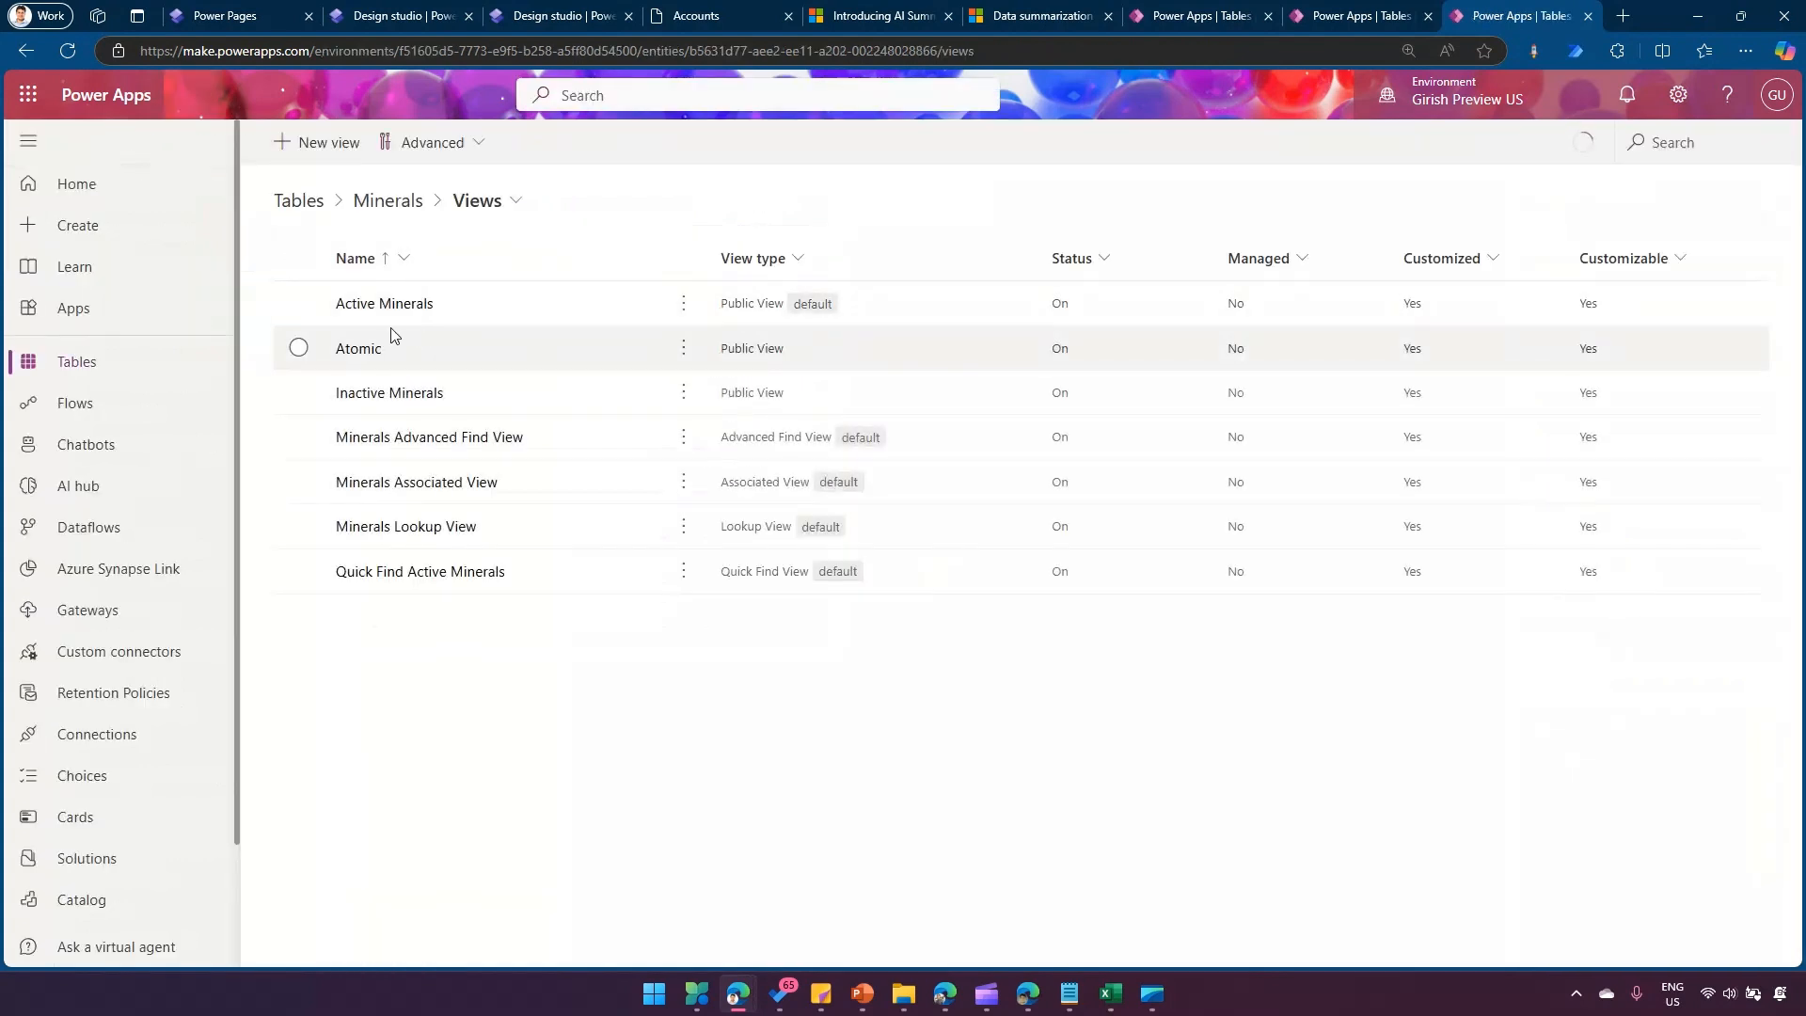
{"action": "left_click", "coordinate": [368, 349]}
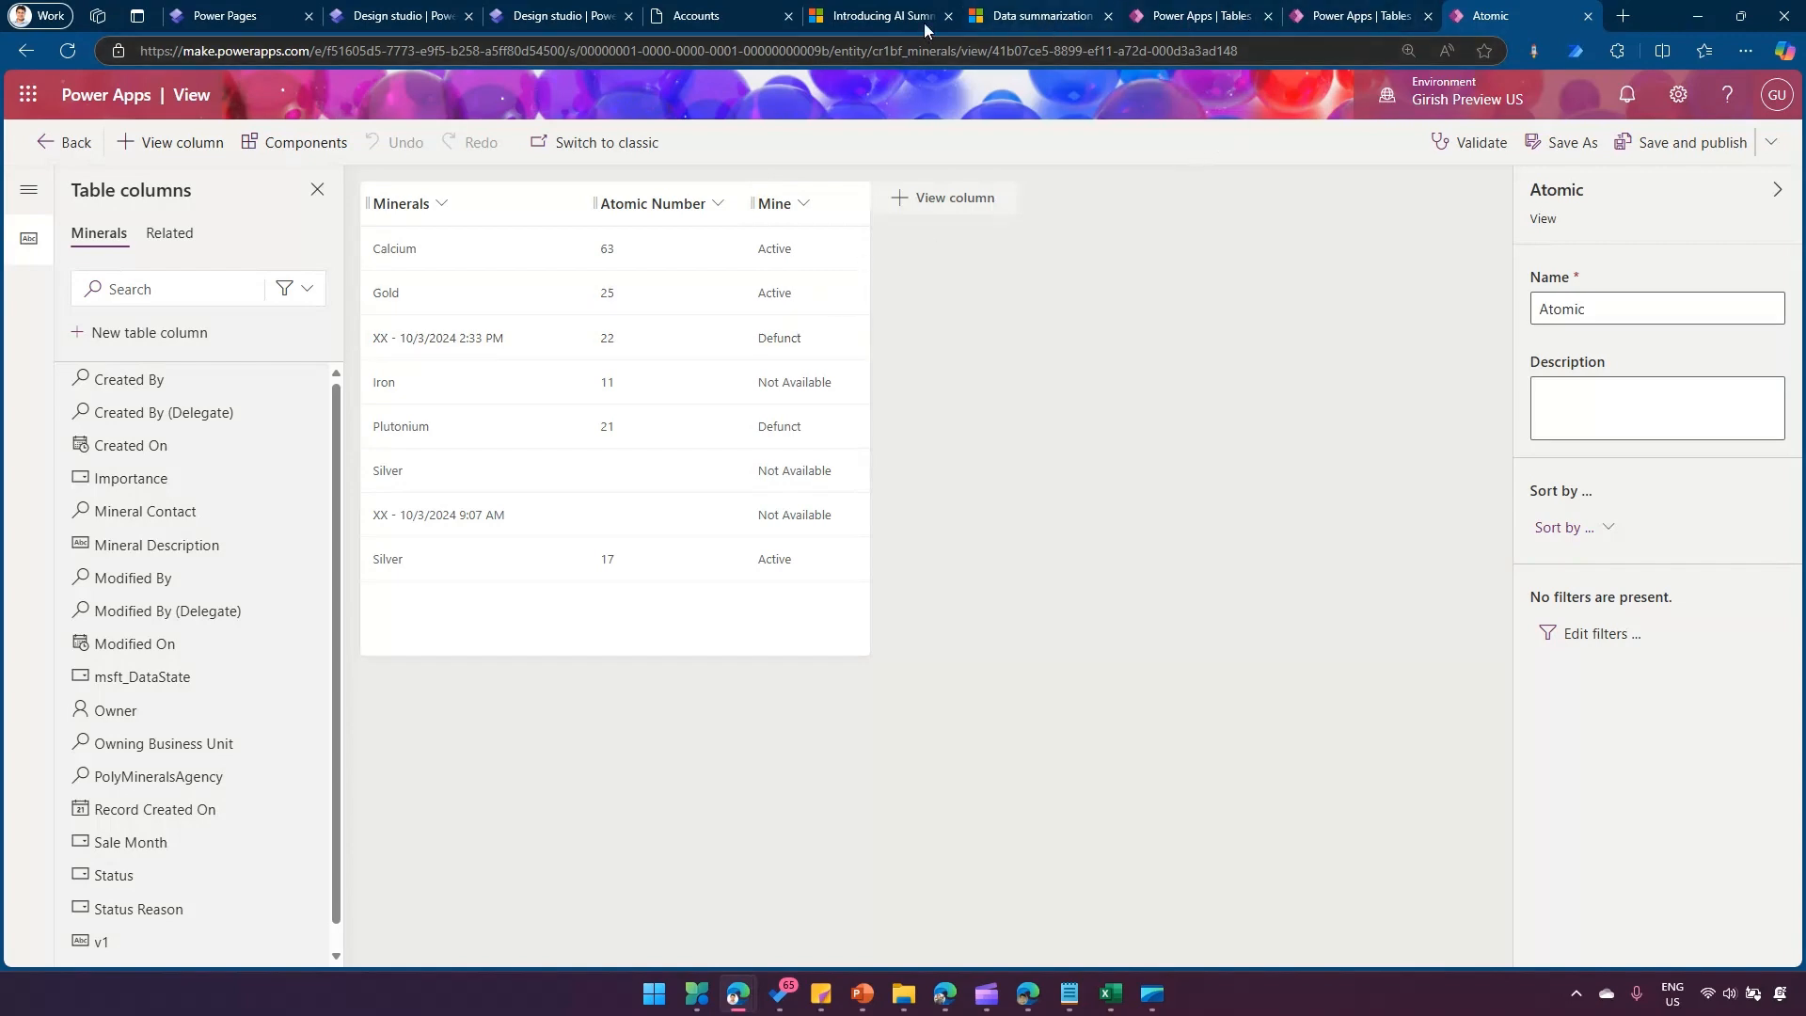
Back in the Power Pages design studio, title the Minerals Atomic page's AI summary Atomic Information and turn off keeping it expanded
{"action": "left_click", "coordinate": [553, 17]}
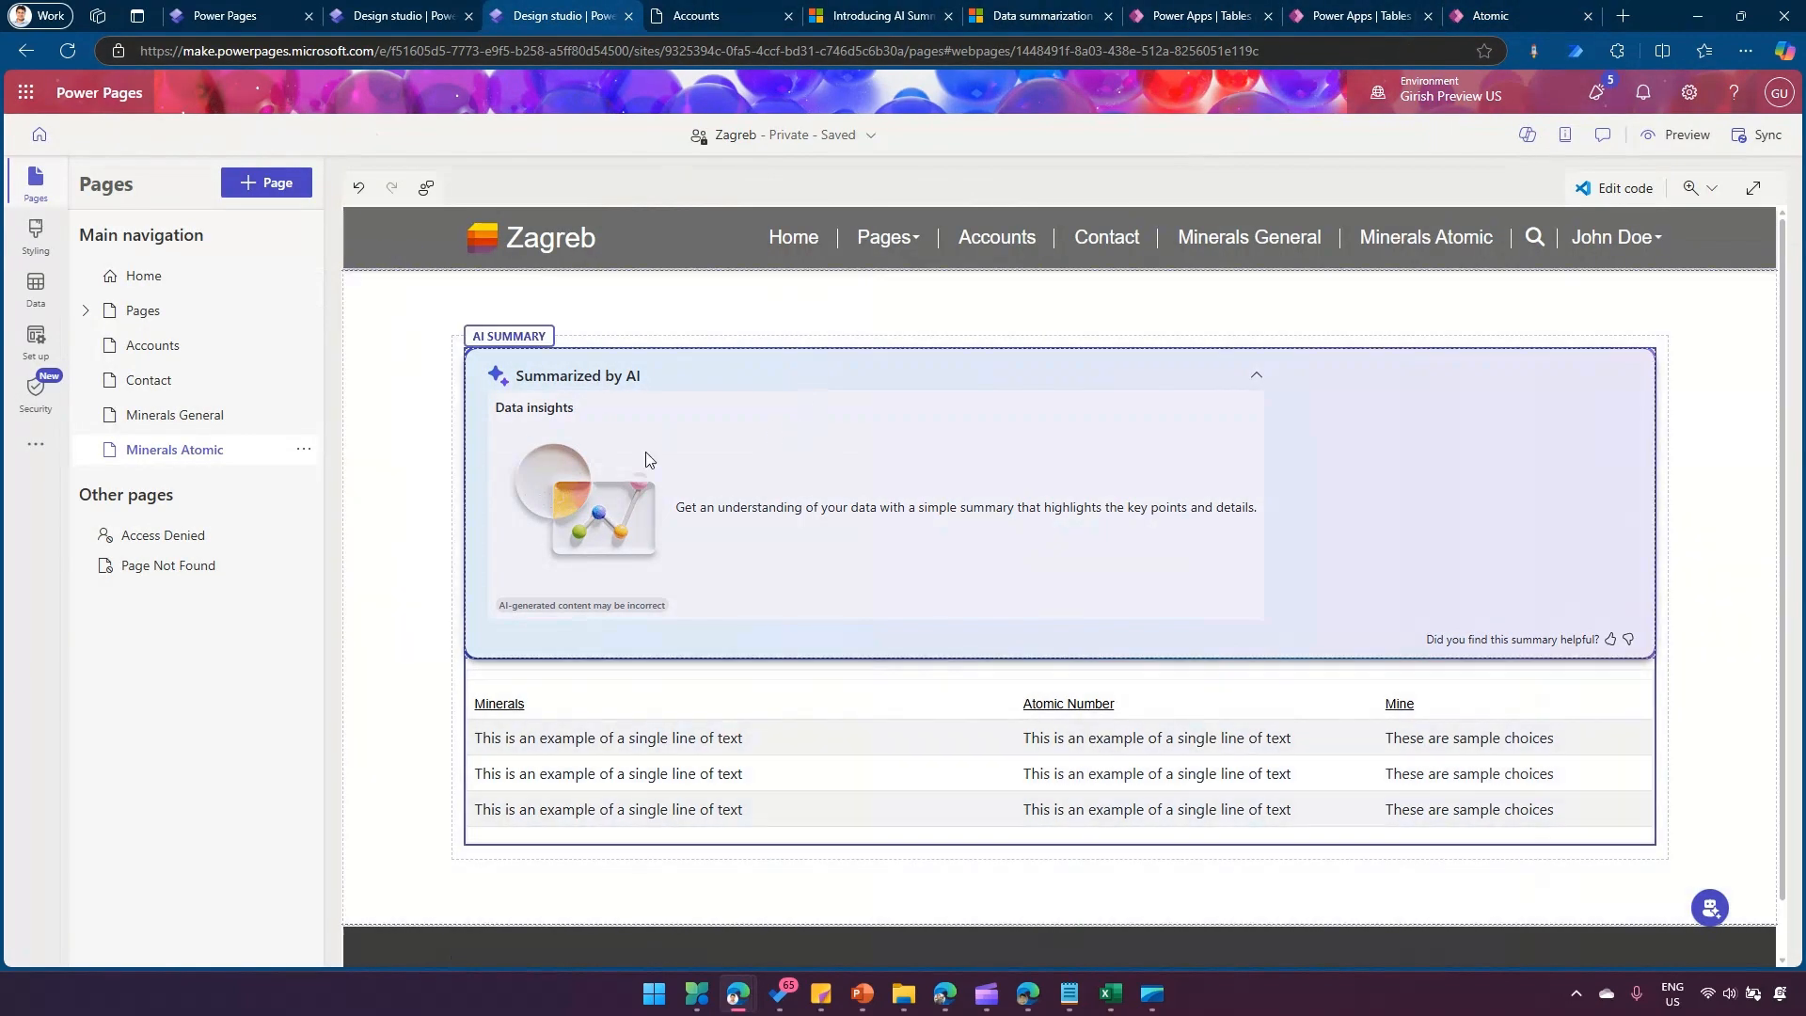
{"action": "left_click", "coordinate": [813, 442]}
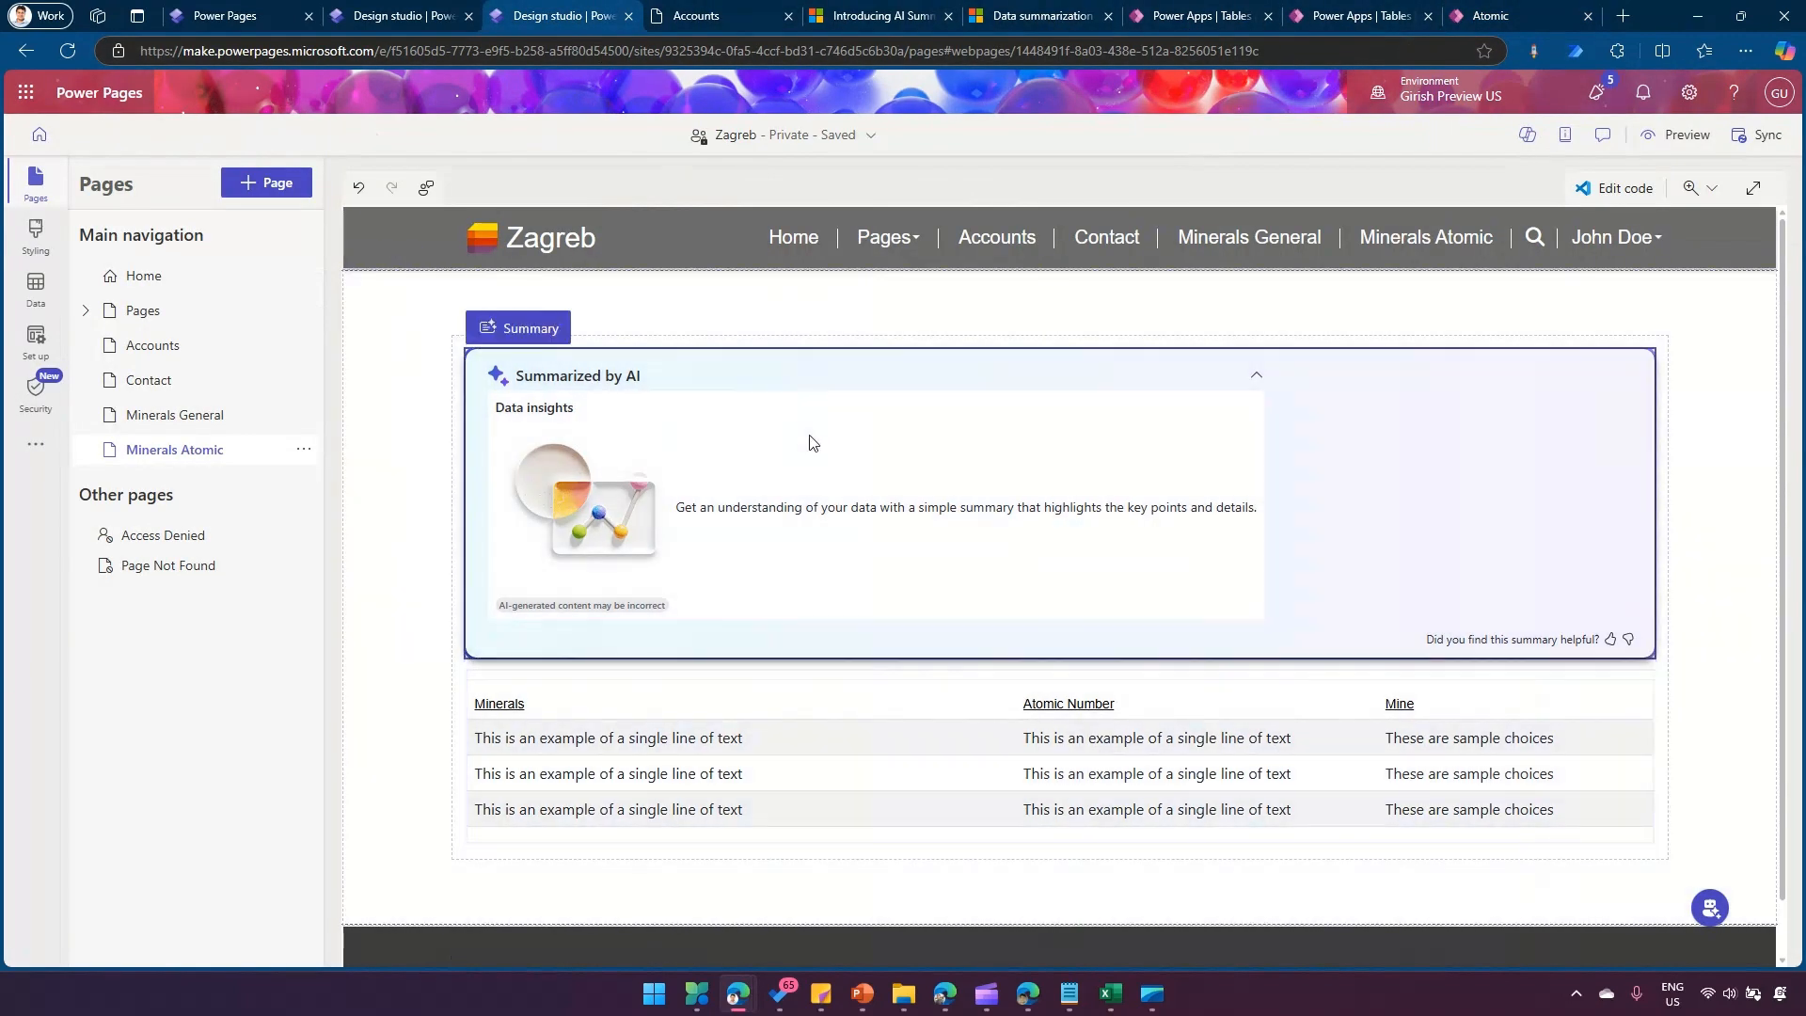
{"action": "left_click", "coordinate": [500, 329]}
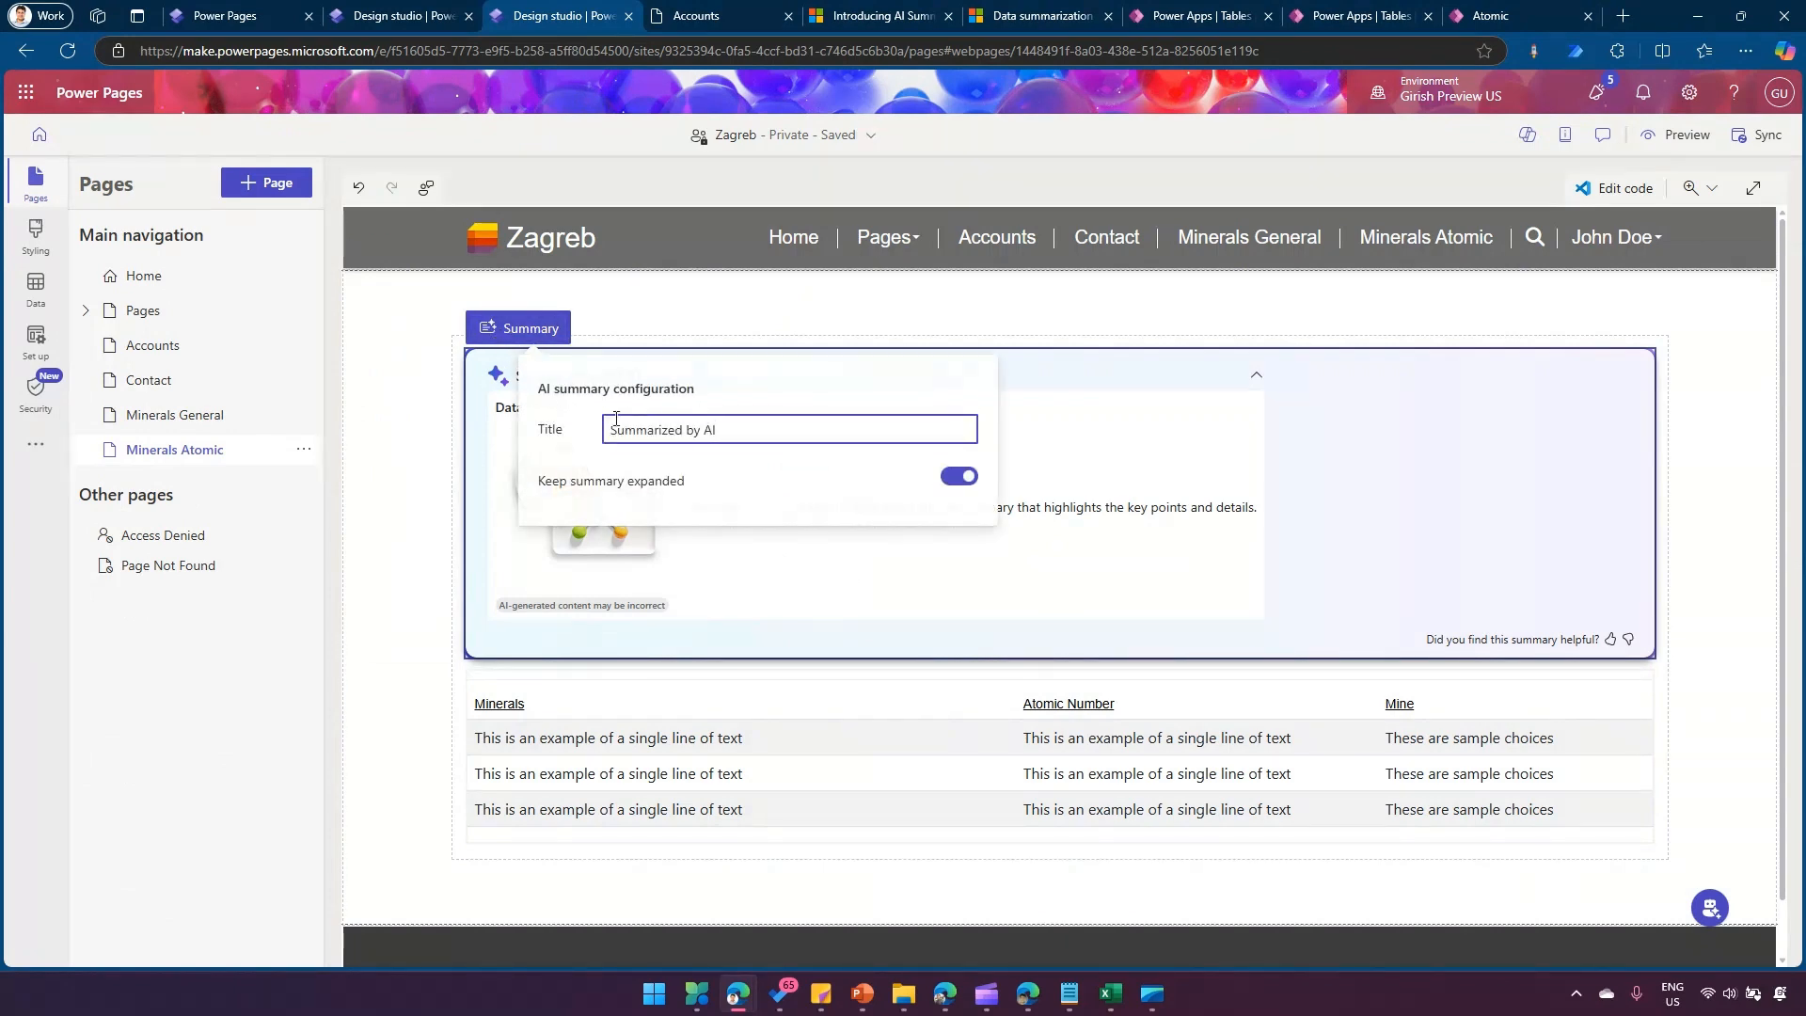
{"action": "left_click_drag", "start_coordinate": [739, 431], "coordinate": [527, 437]}
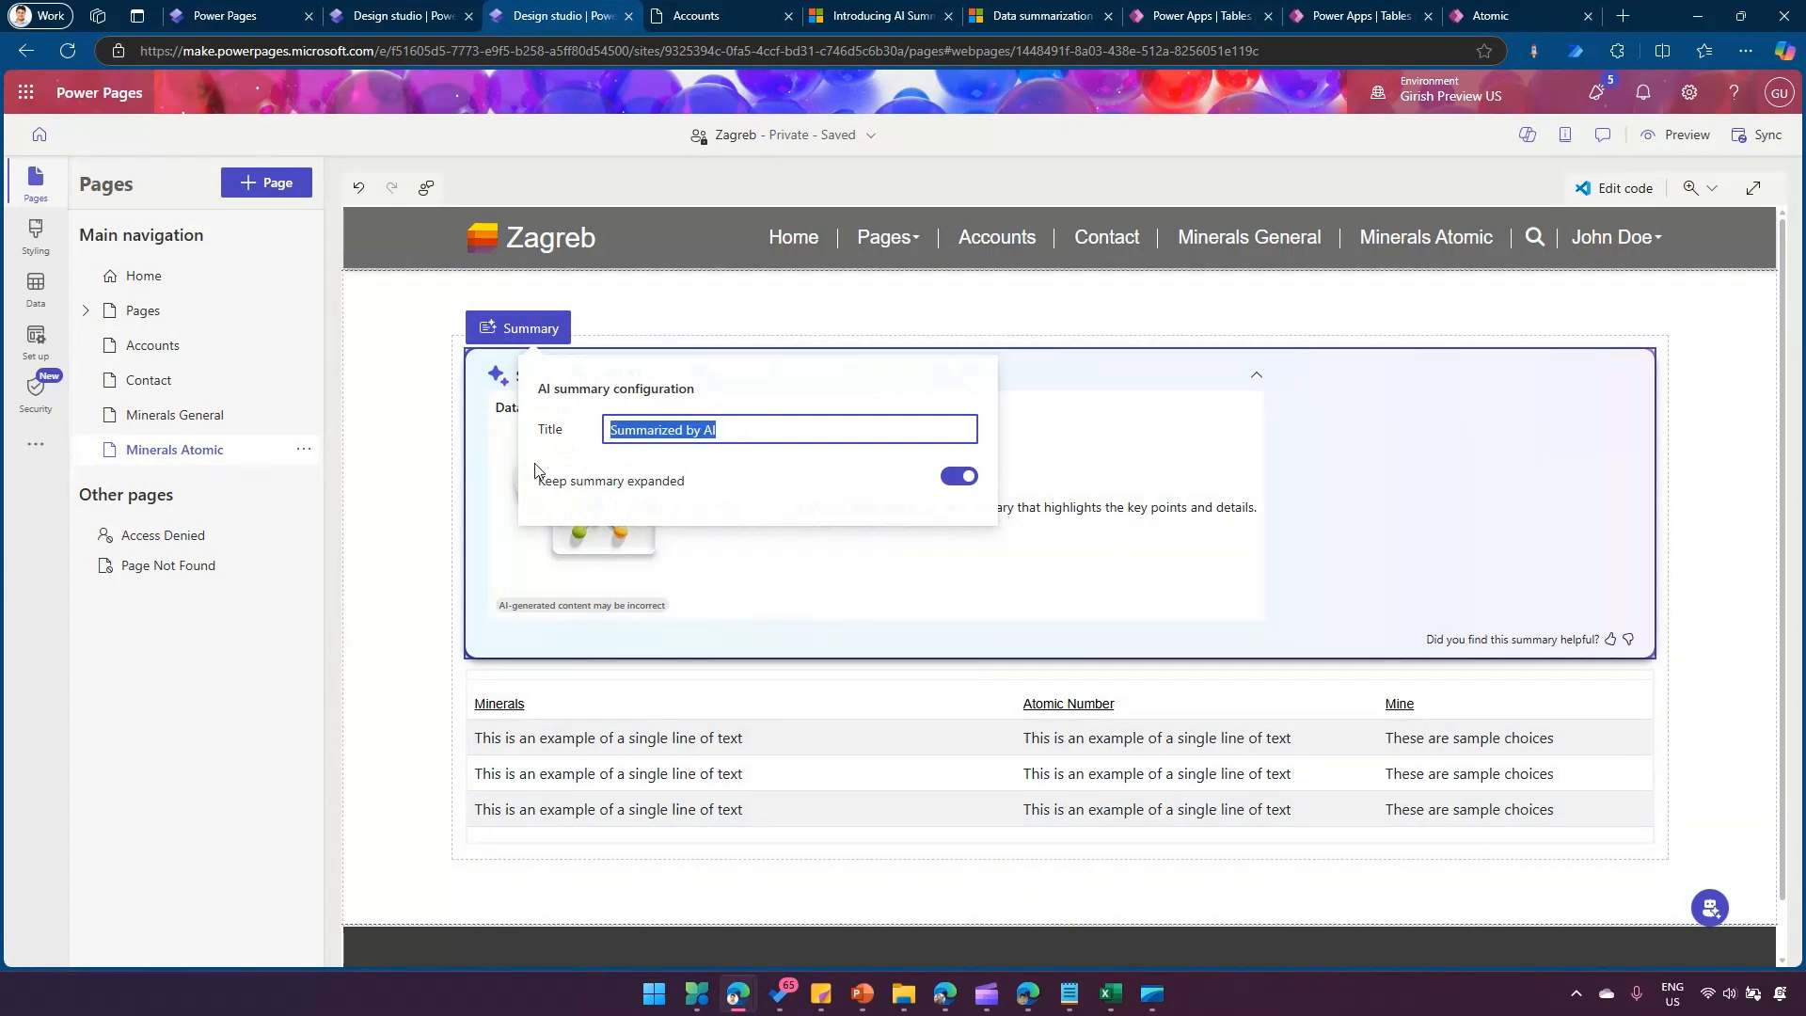
{"action": "type", "text": "Atomic"}
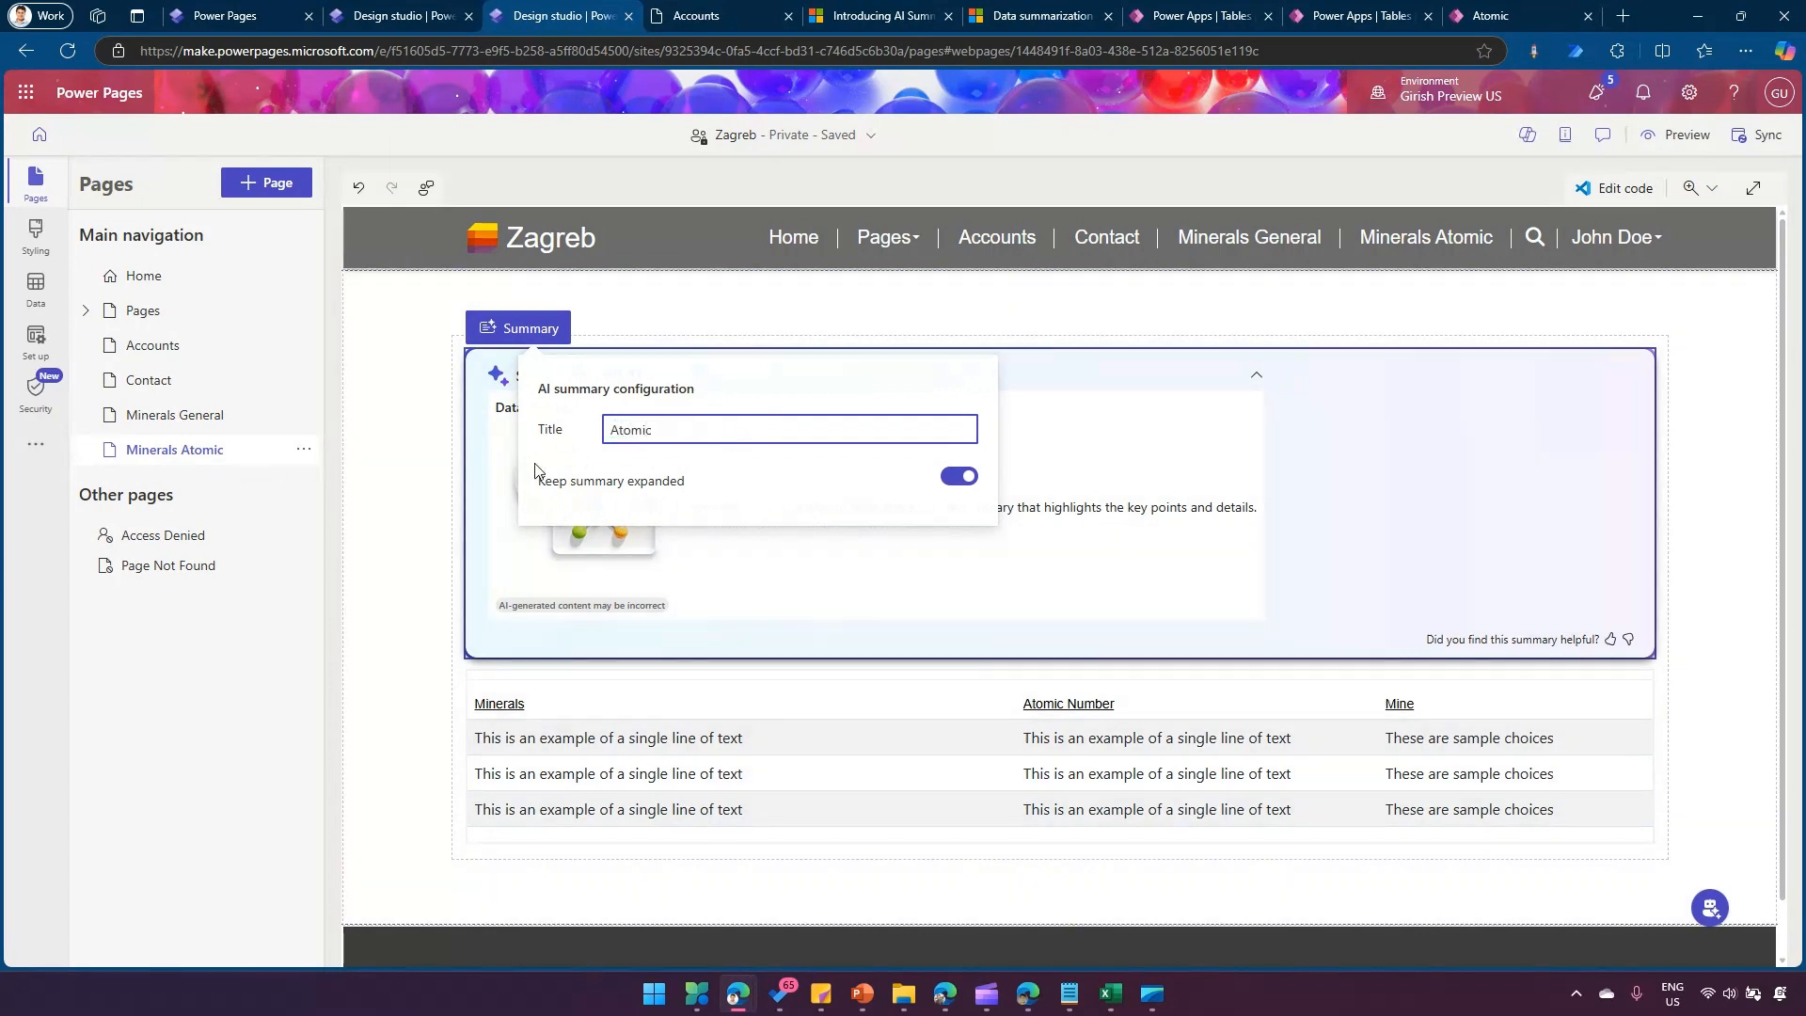
{"action": "type", "text": " Informa"}
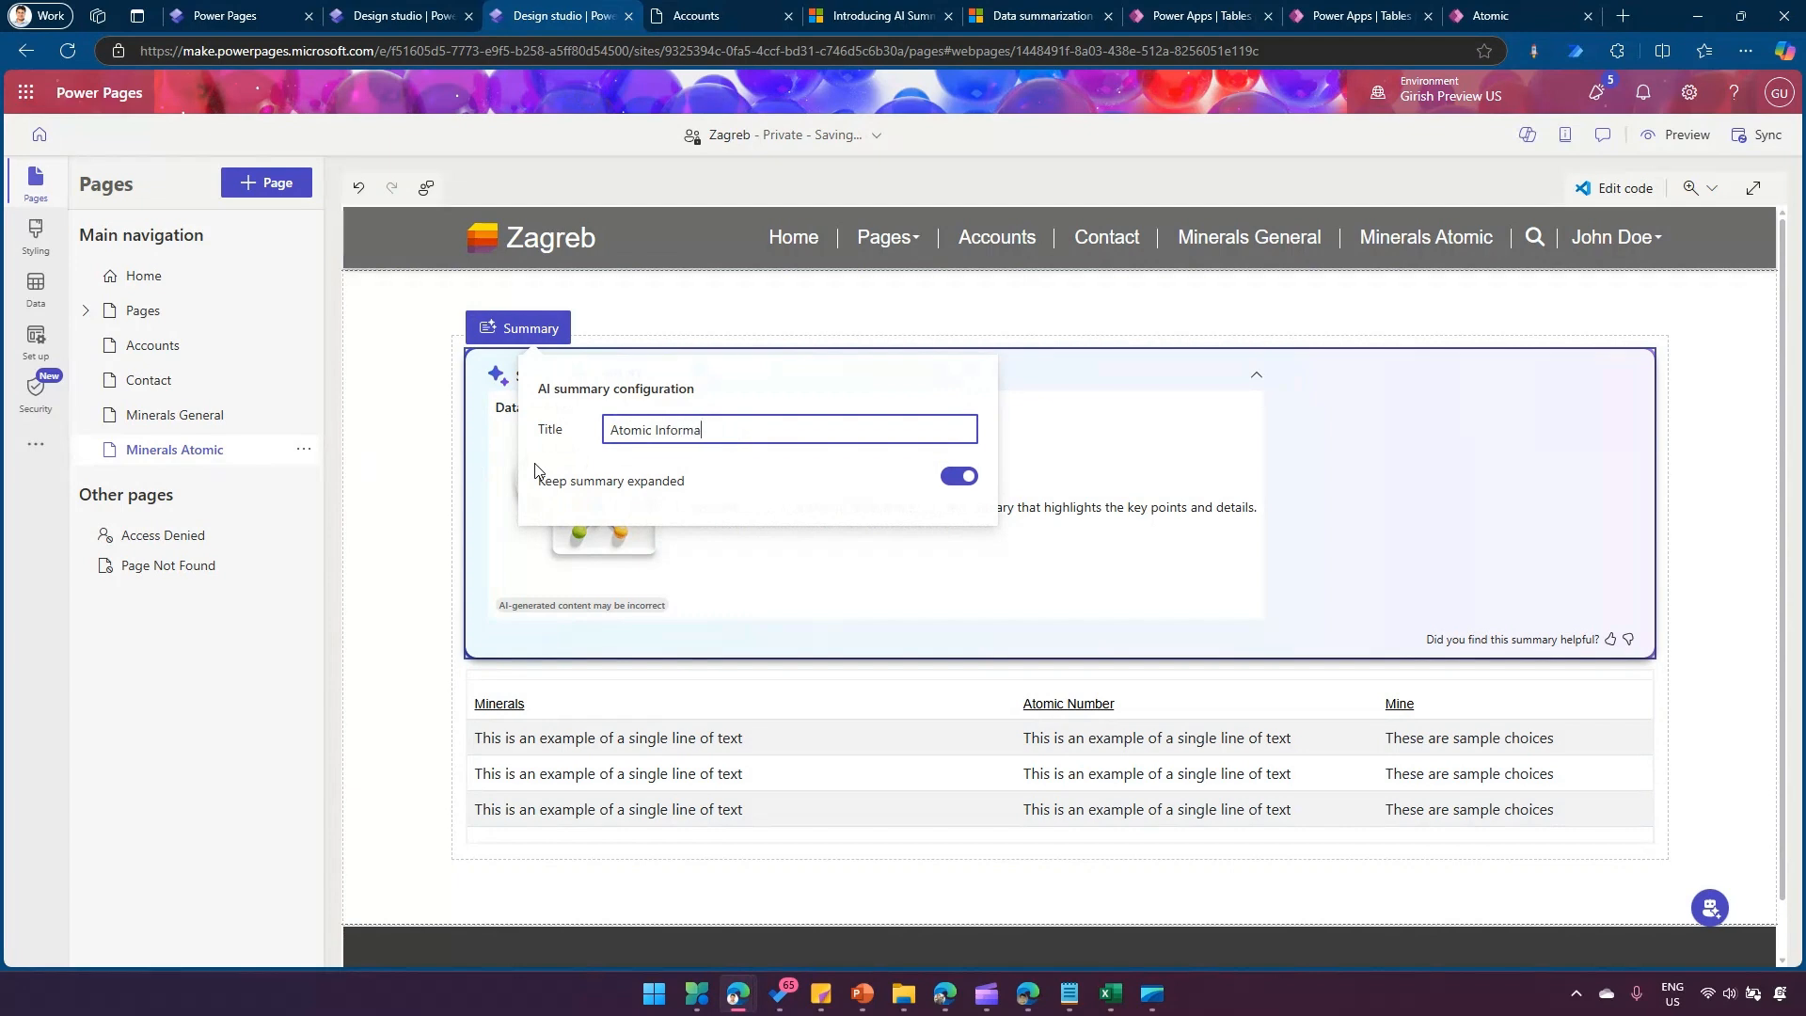
{"action": "type", "text": "tion"}
{"action": "left_click", "coordinate": [961, 480]}
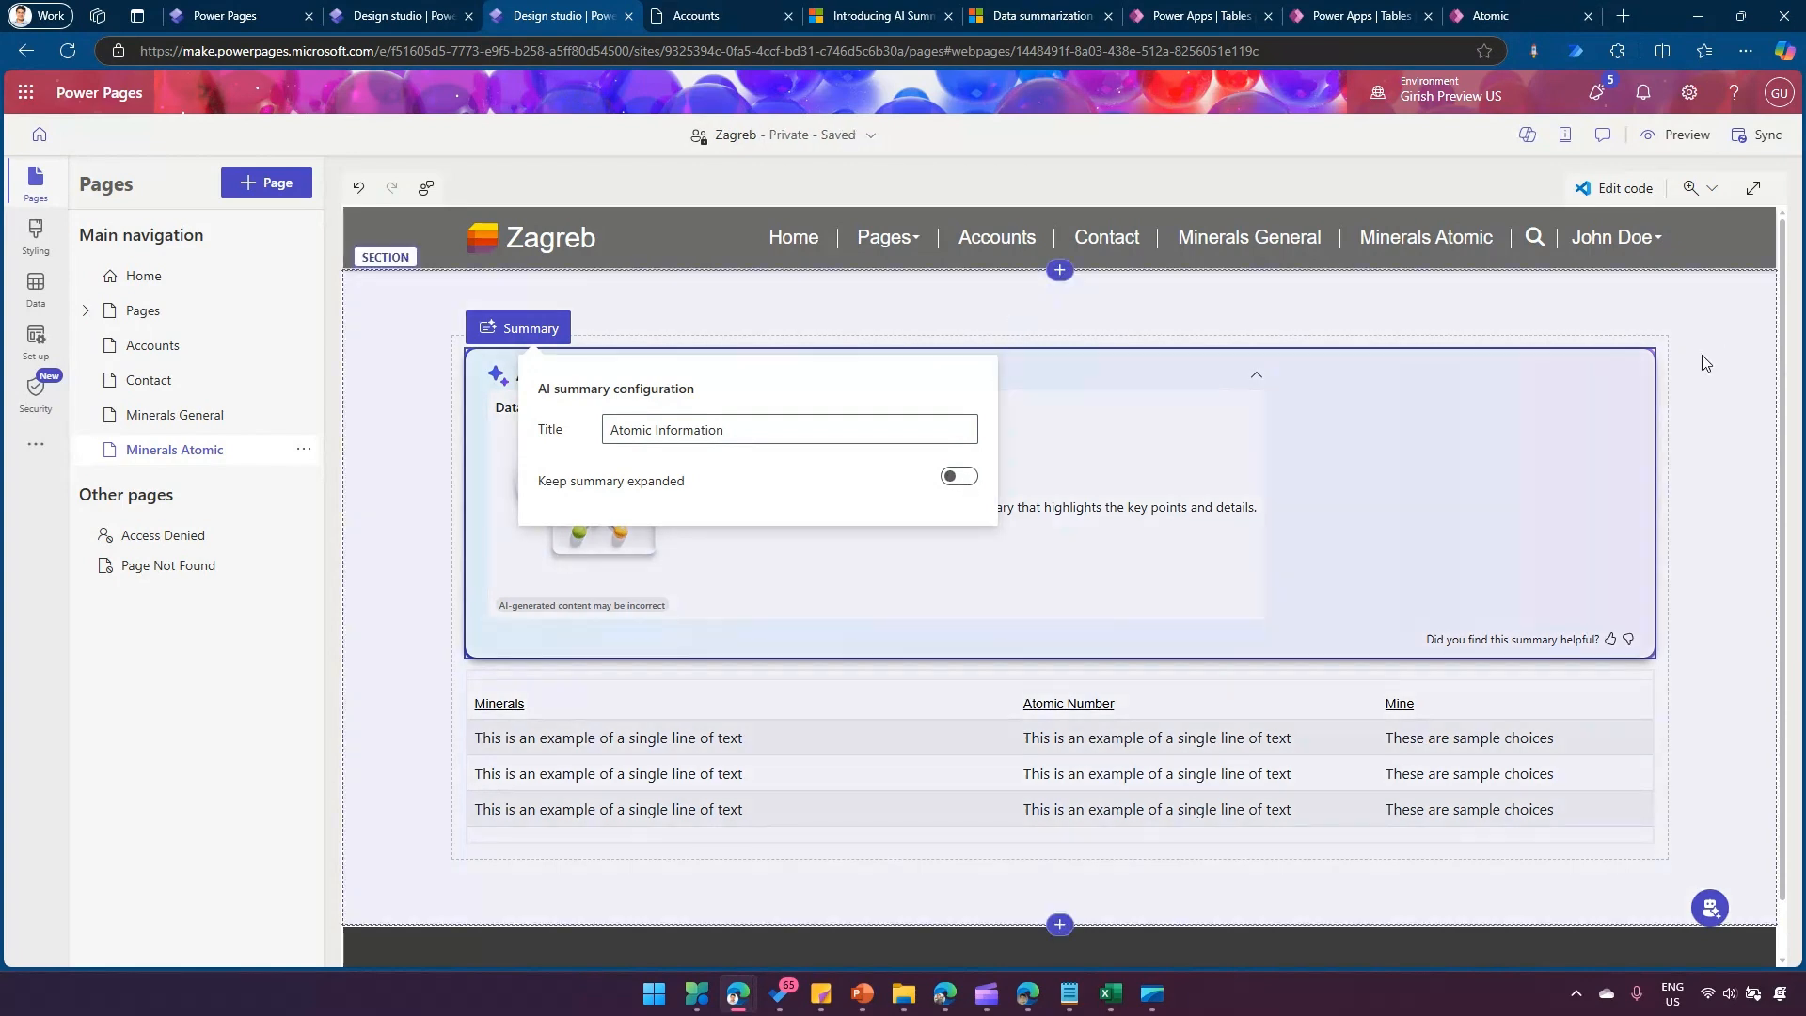
{"action": "left_click", "coordinate": [1705, 363]}
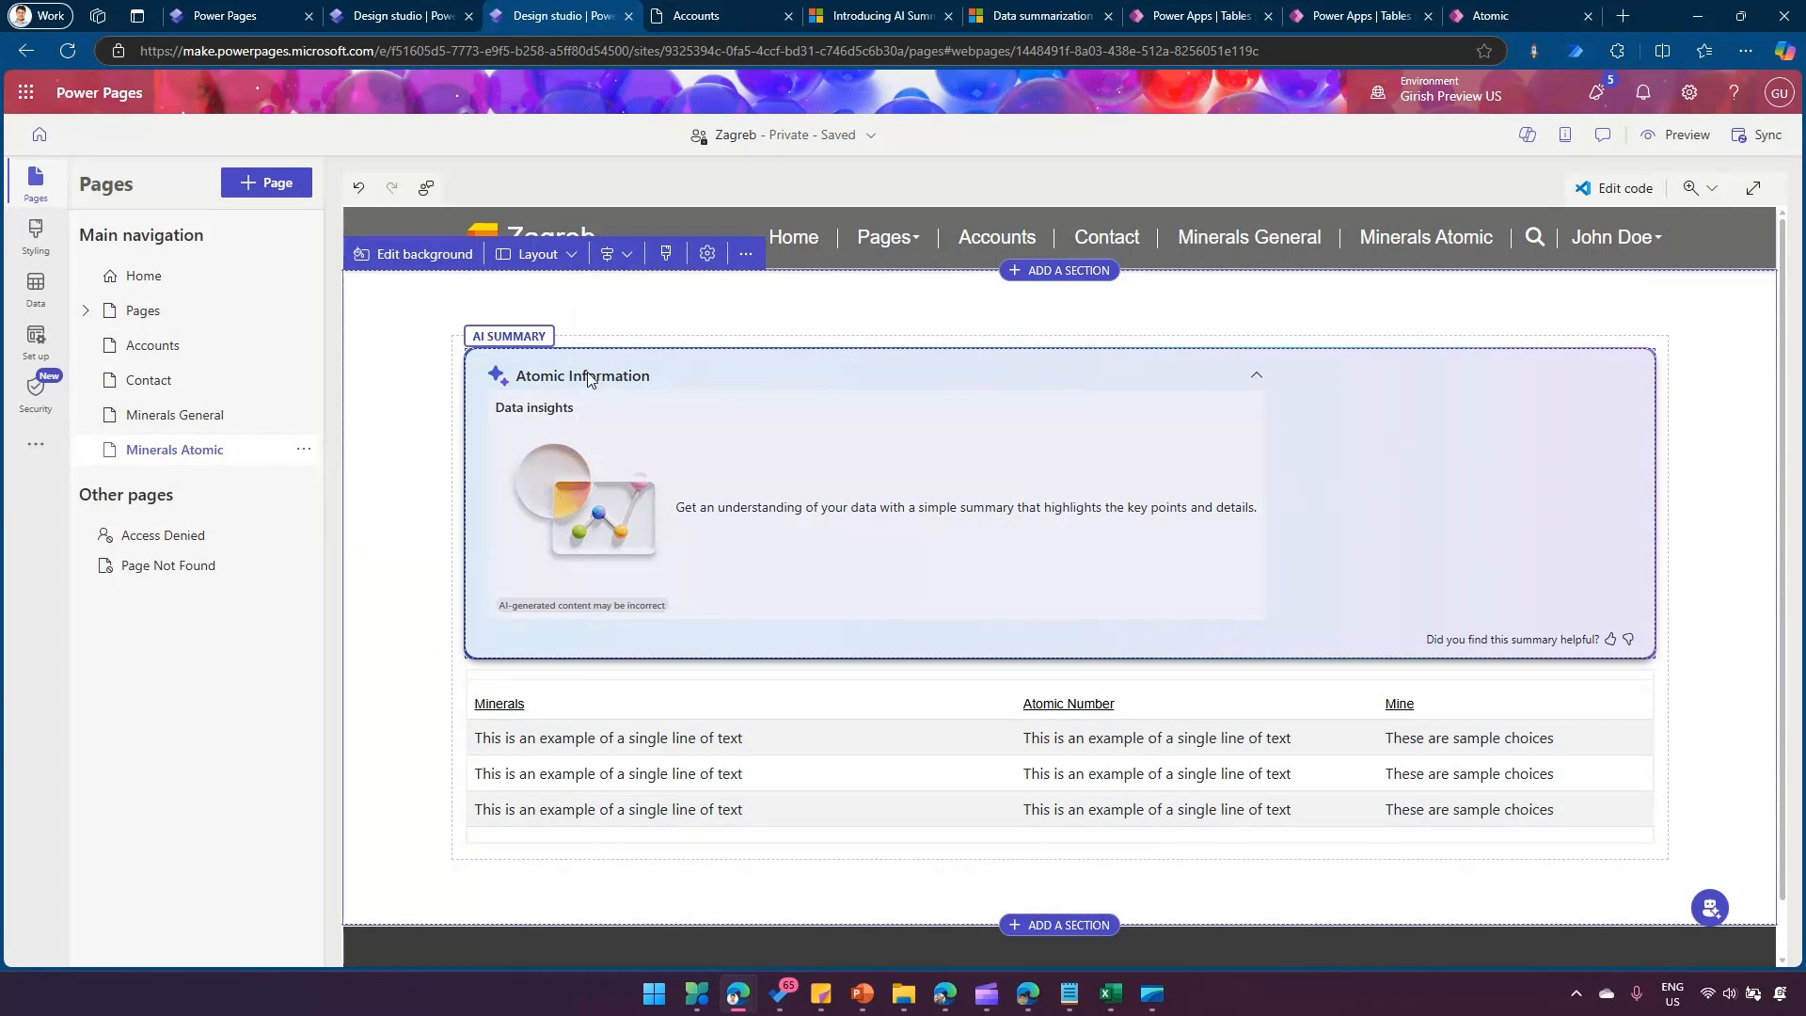
Title the Minerals General page's AI summary Minerals Summary, turn off keeping it expanded, and sync the site configuration
{"action": "left_click", "coordinate": [162, 414]}
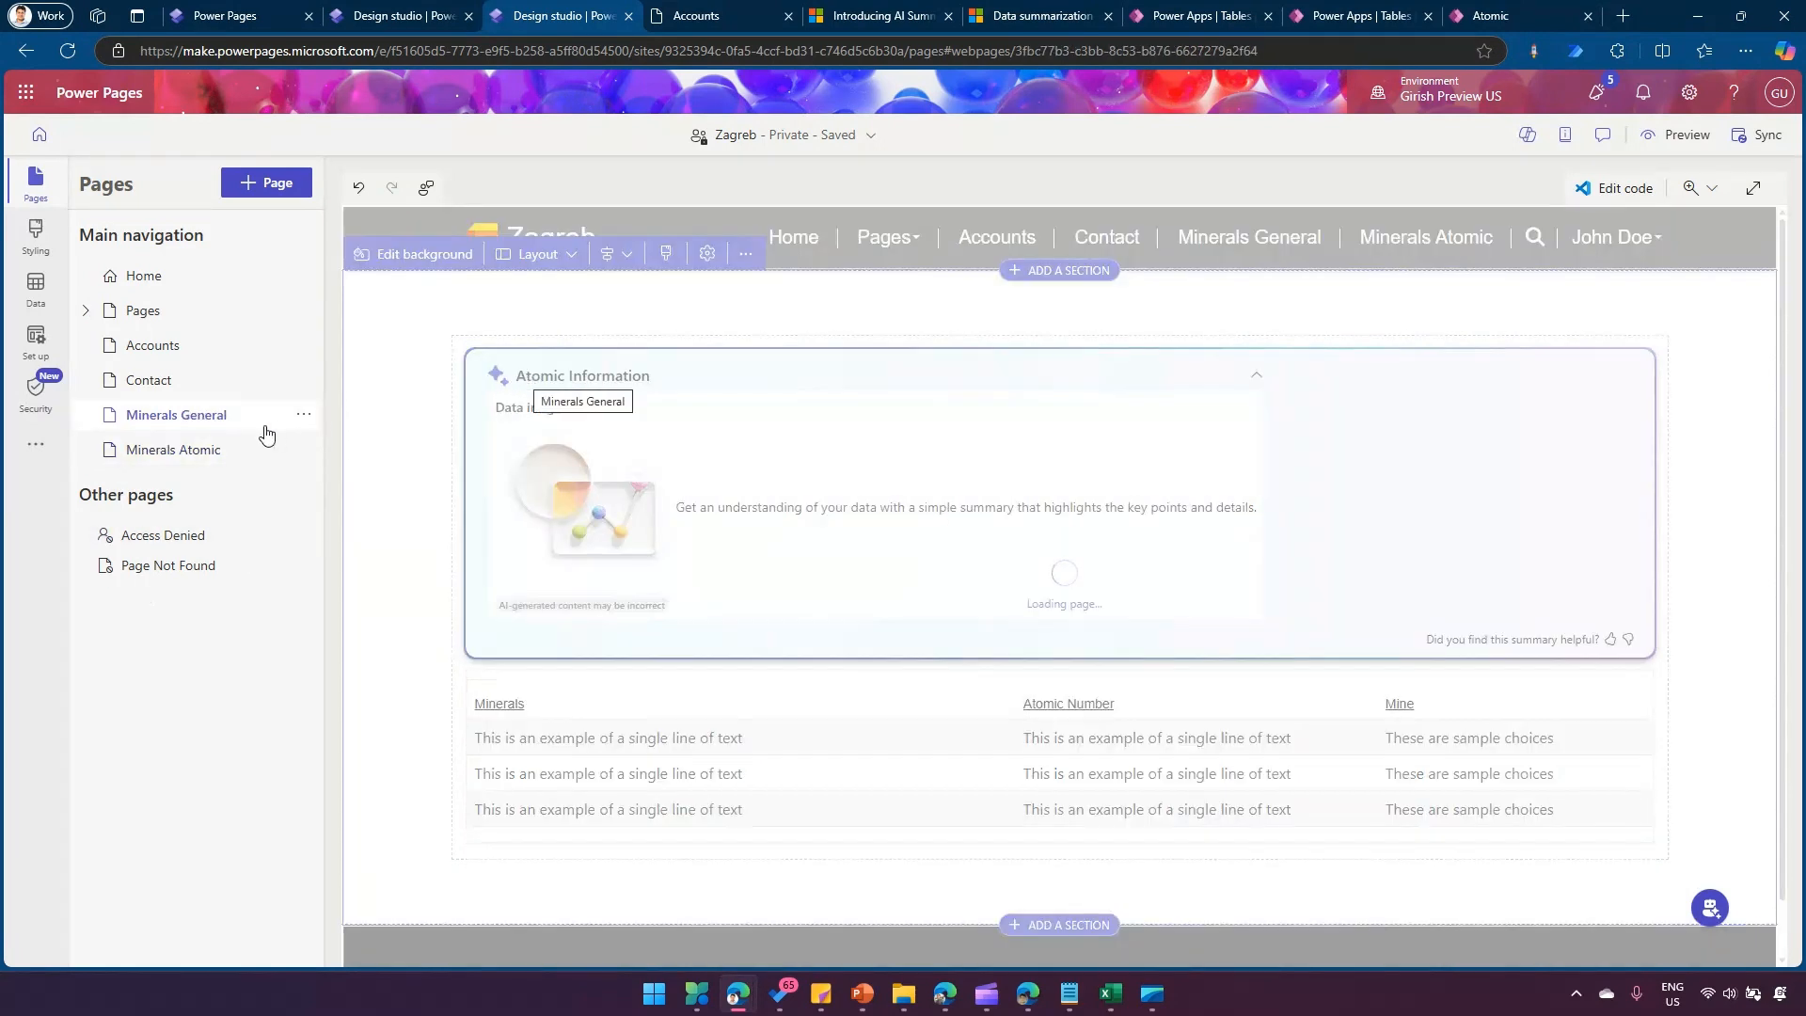
{"action": "left_click", "coordinate": [570, 427]}
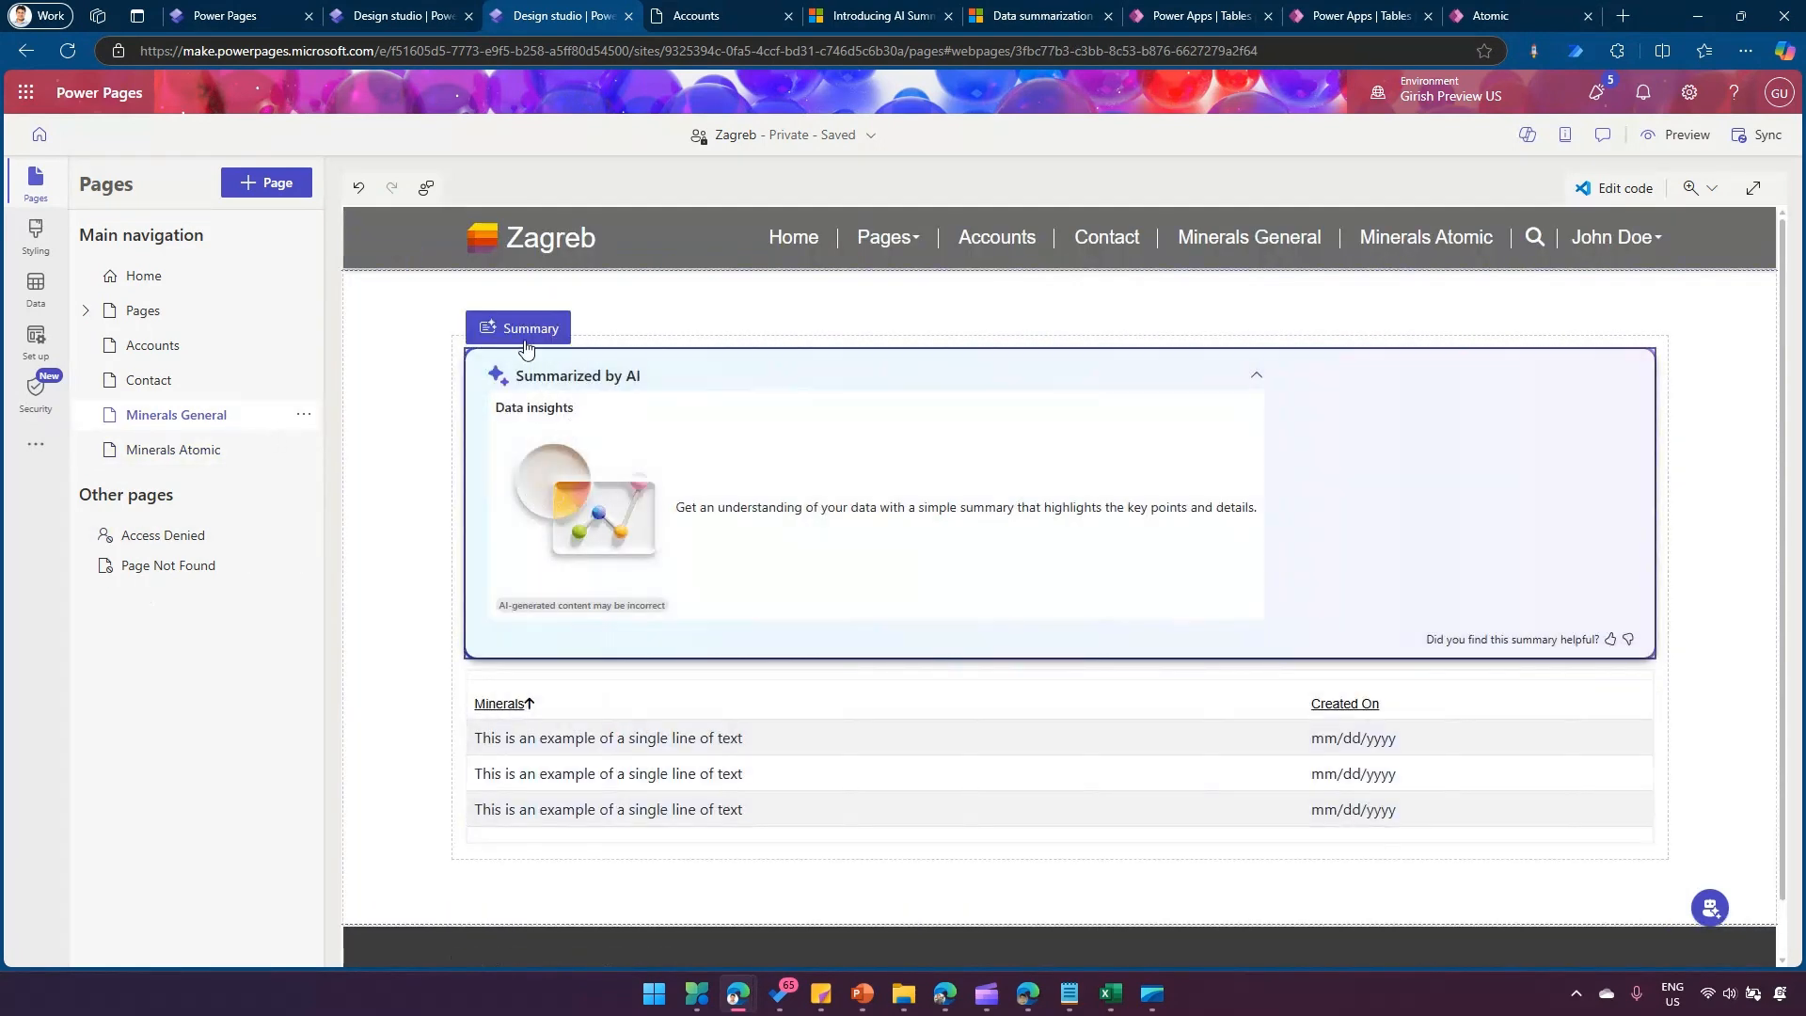
{"action": "left_click", "coordinate": [518, 327]}
{"action": "key", "text": "ctrl+a"}
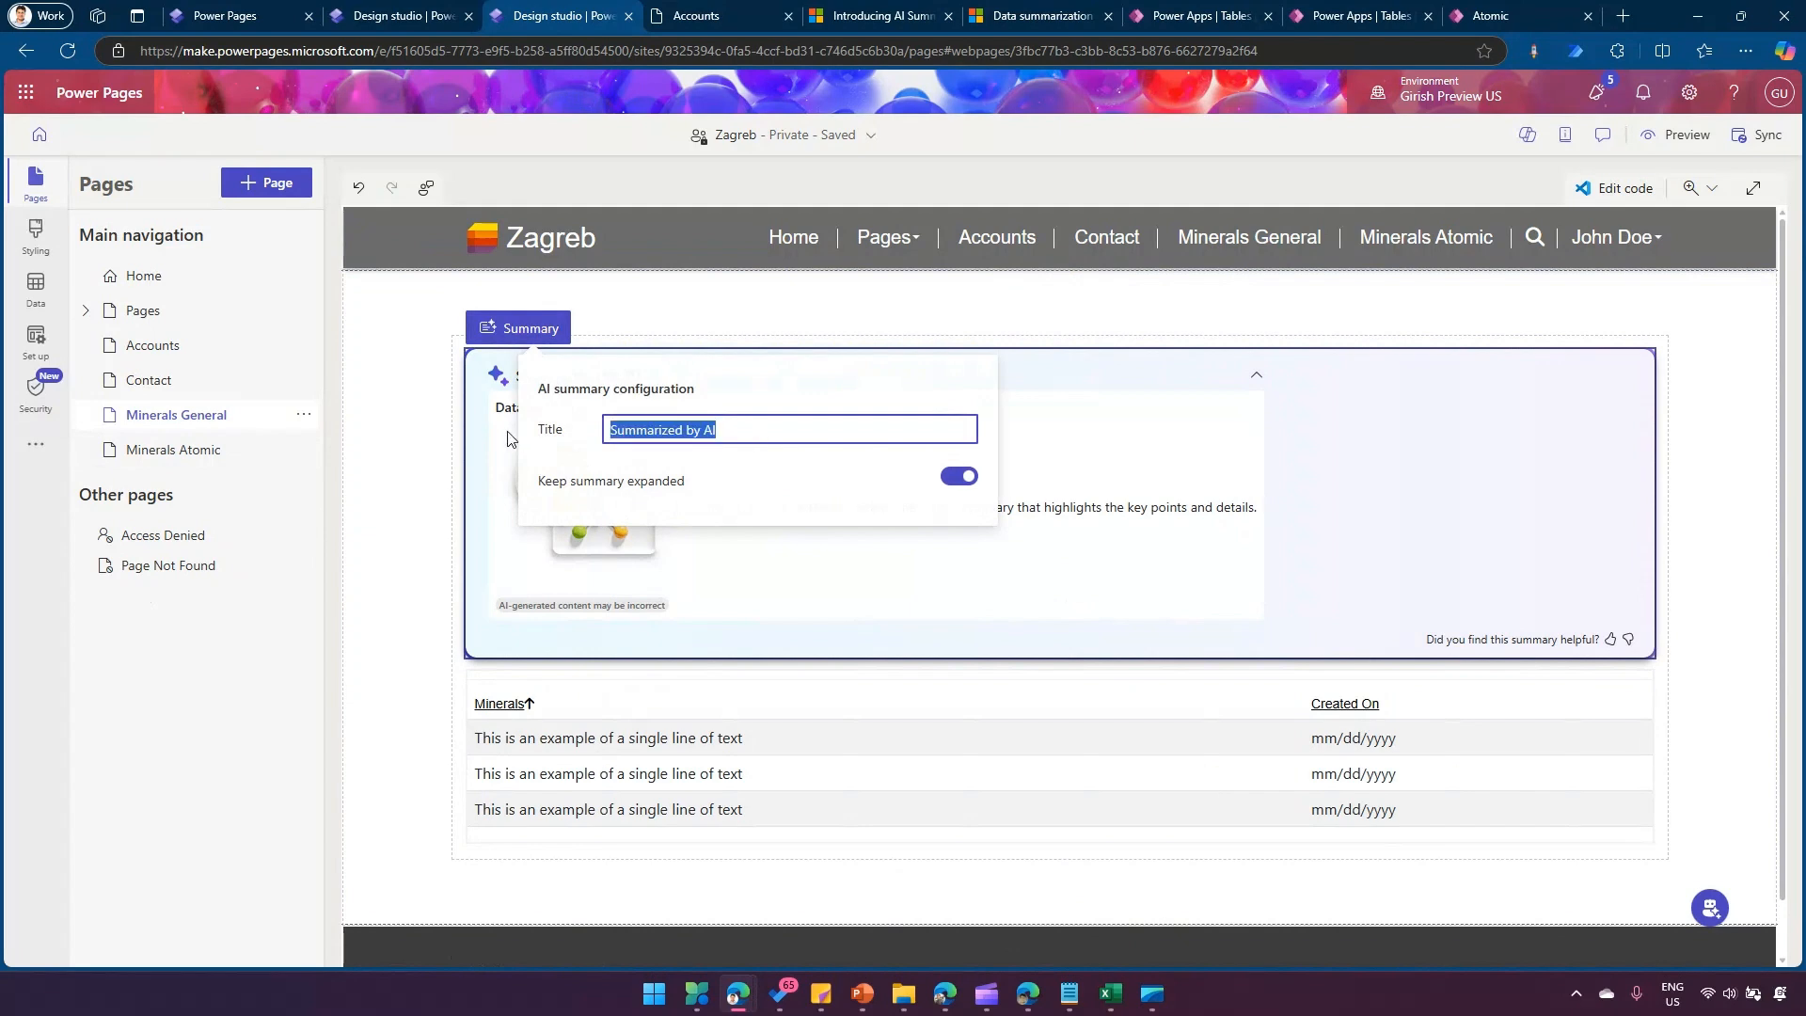
{"action": "type", "text": "Minerals"}
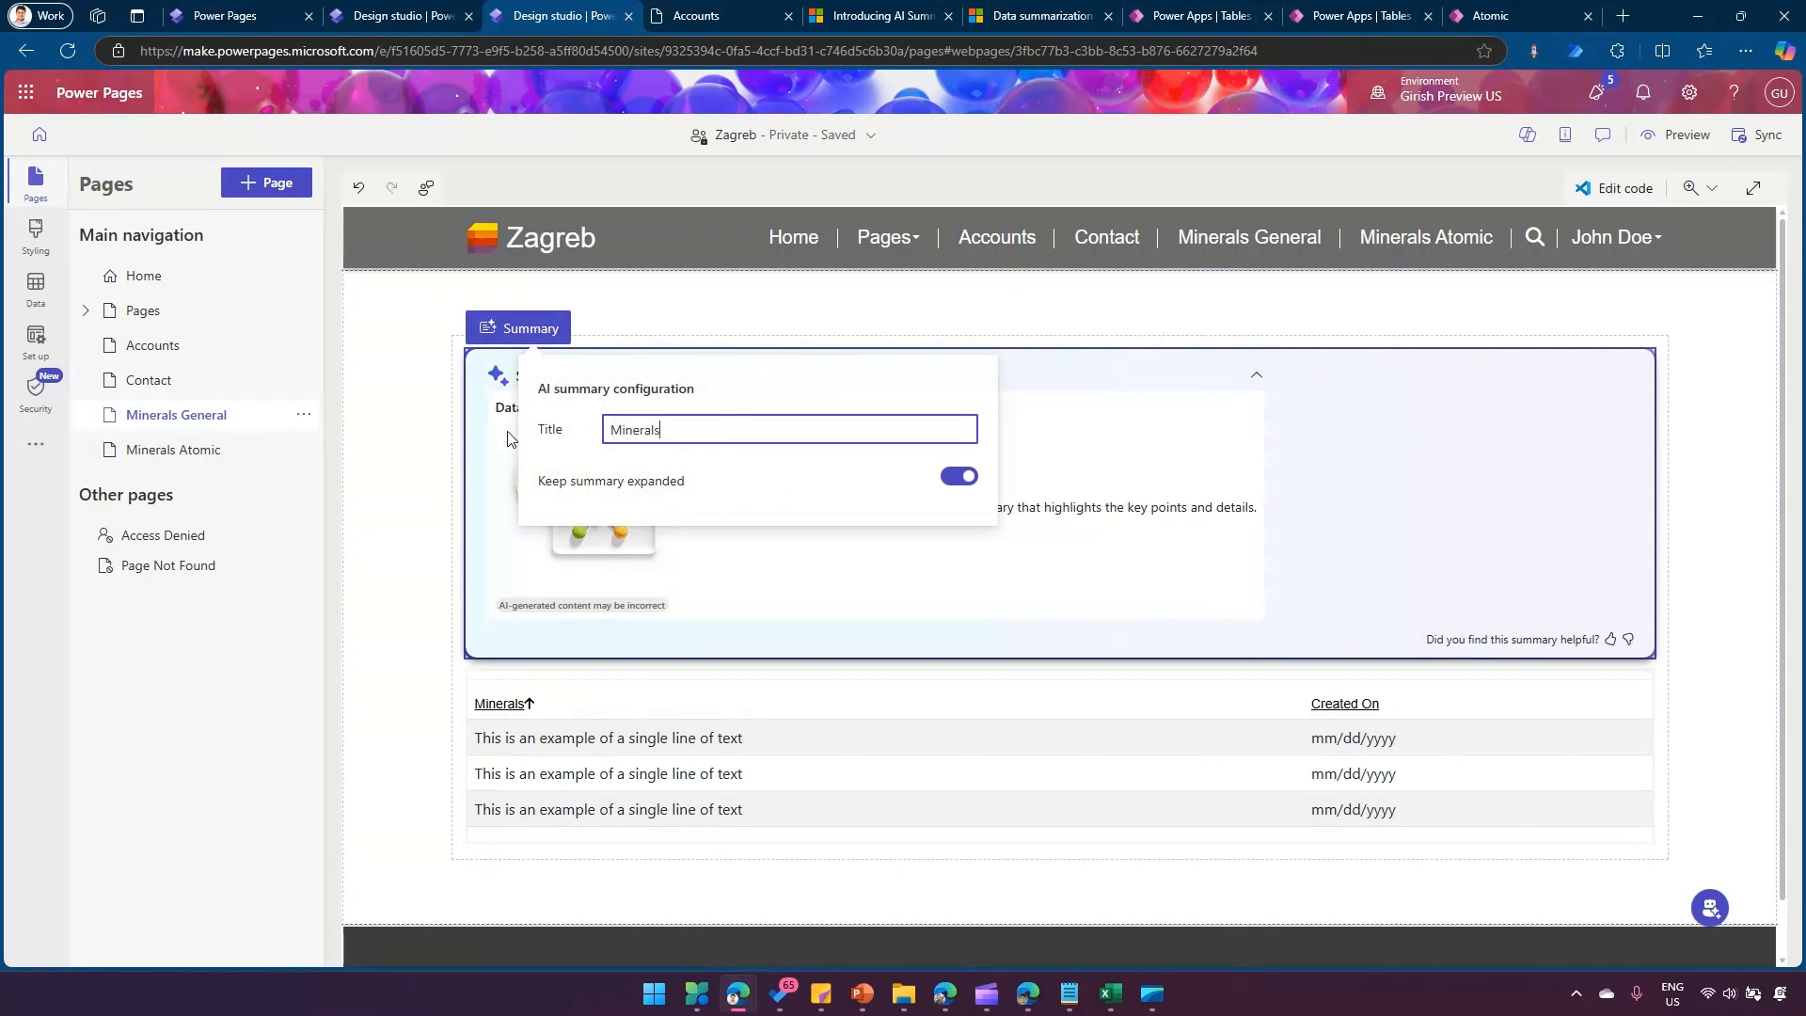
{"action": "type", "text": " Summary"}
{"action": "left_click", "coordinate": [953, 478]}
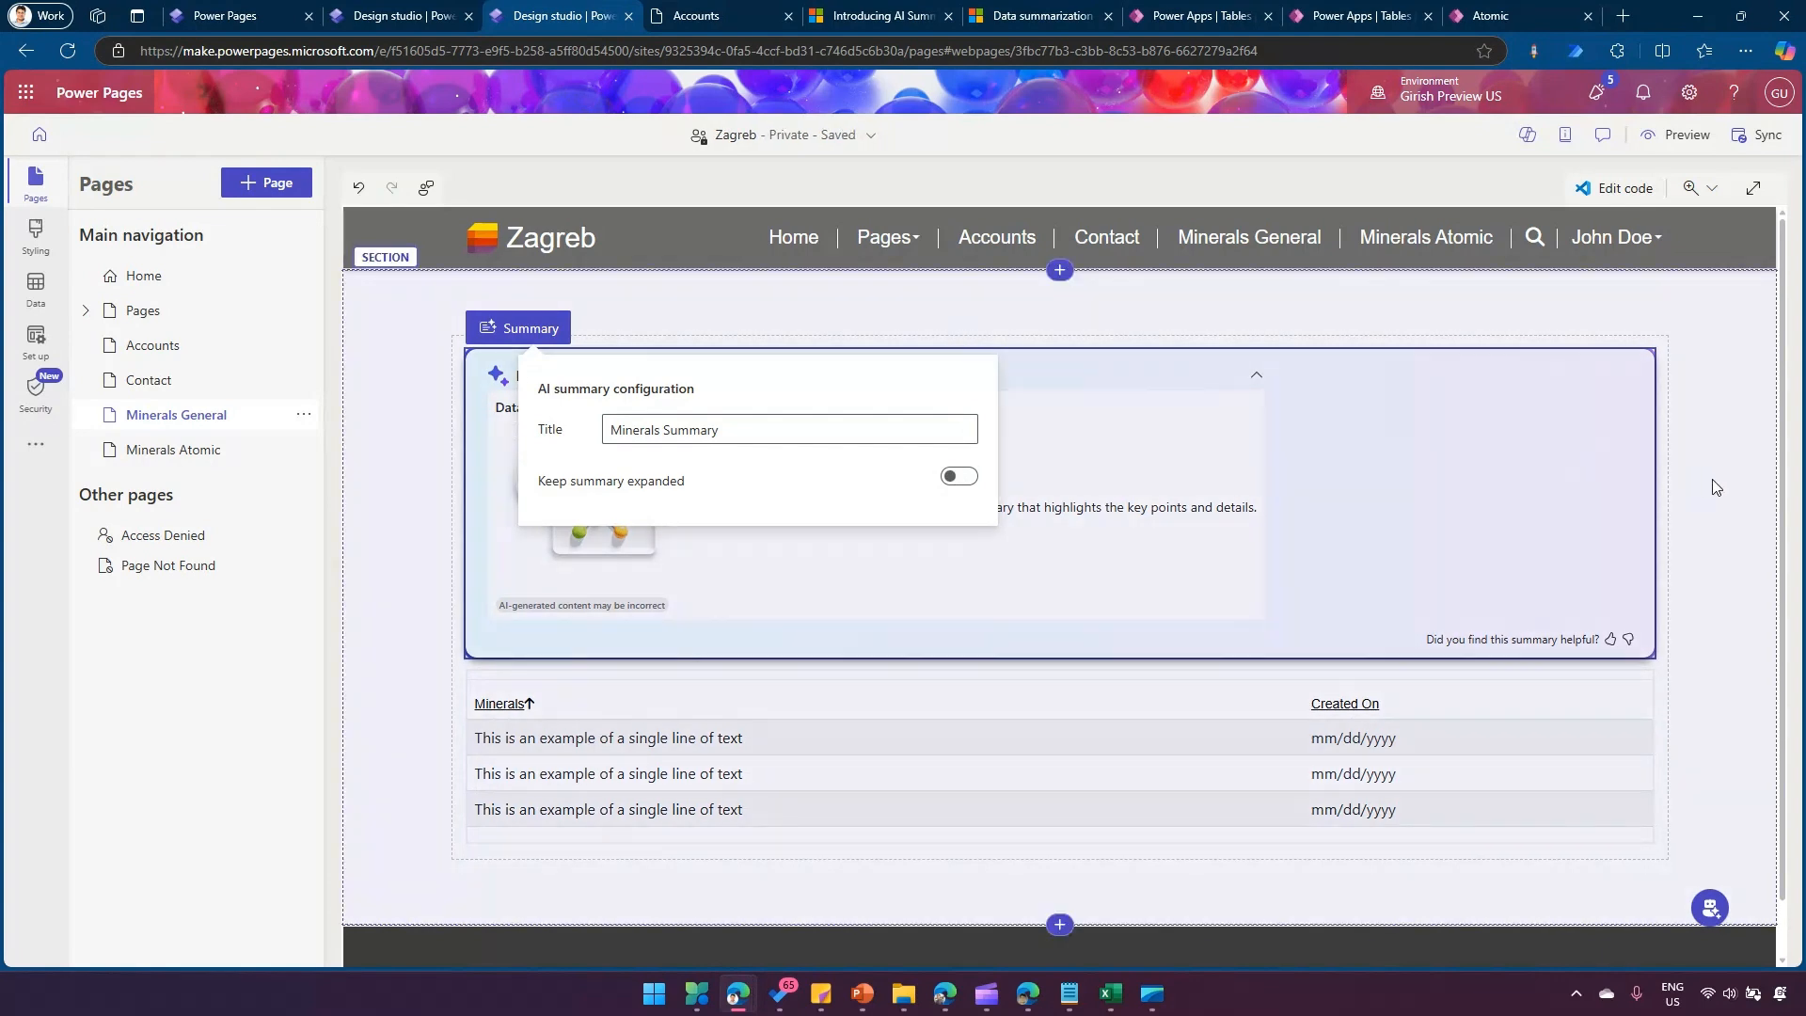
{"action": "left_click", "coordinate": [348, 451]}
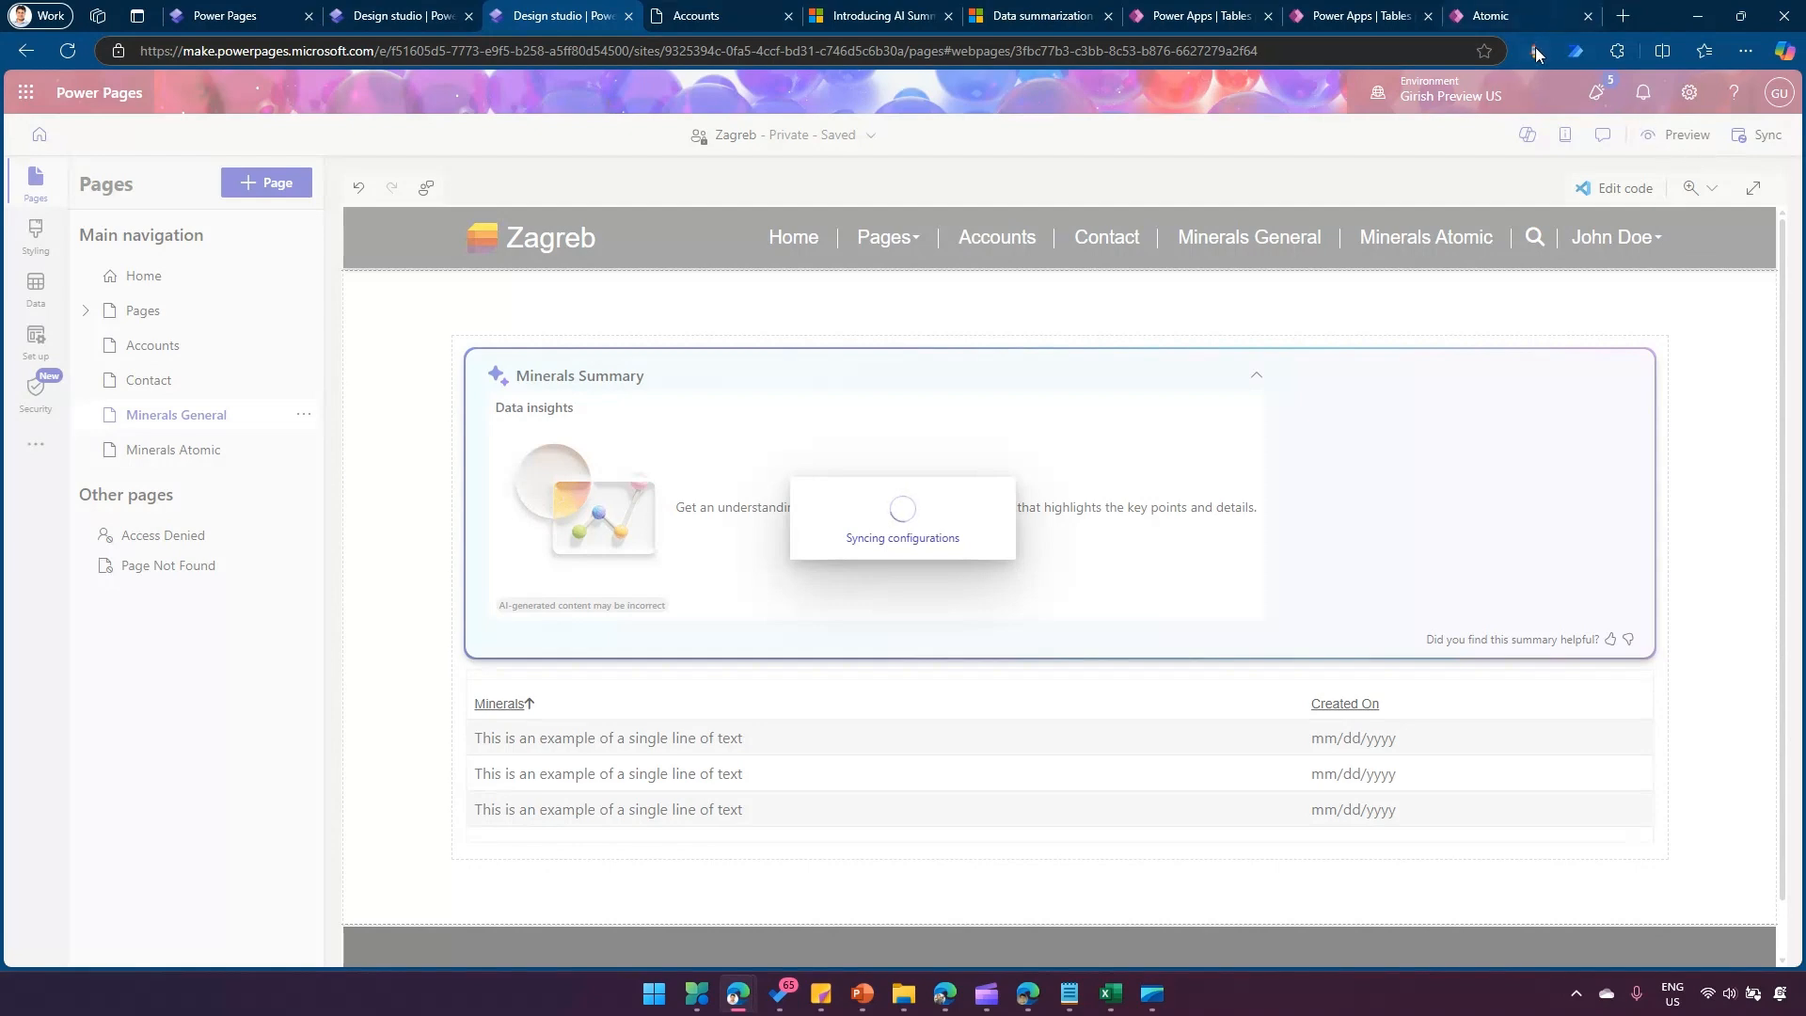
On the live Zagreb site, generate the Minerals Summary on the Minerals General page and compare its chart with the listed records
{"action": "left_click", "coordinate": [728, 17]}
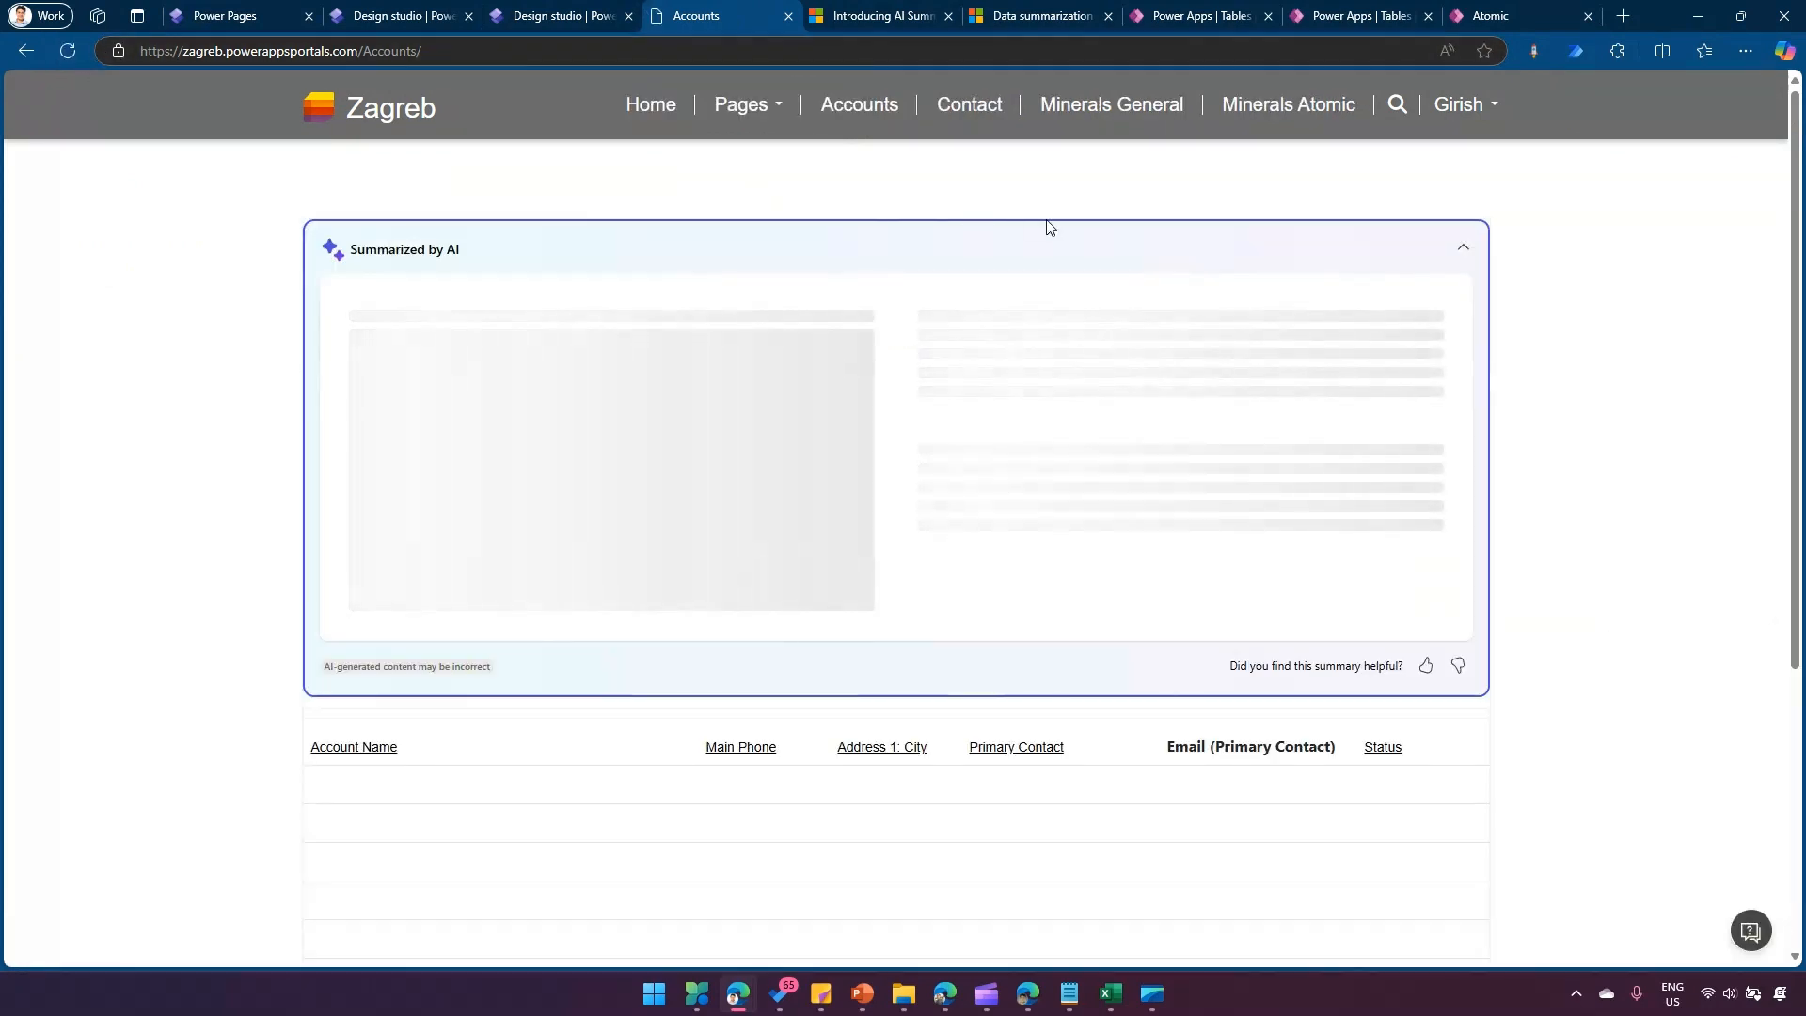
{"action": "left_click", "coordinate": [1098, 110]}
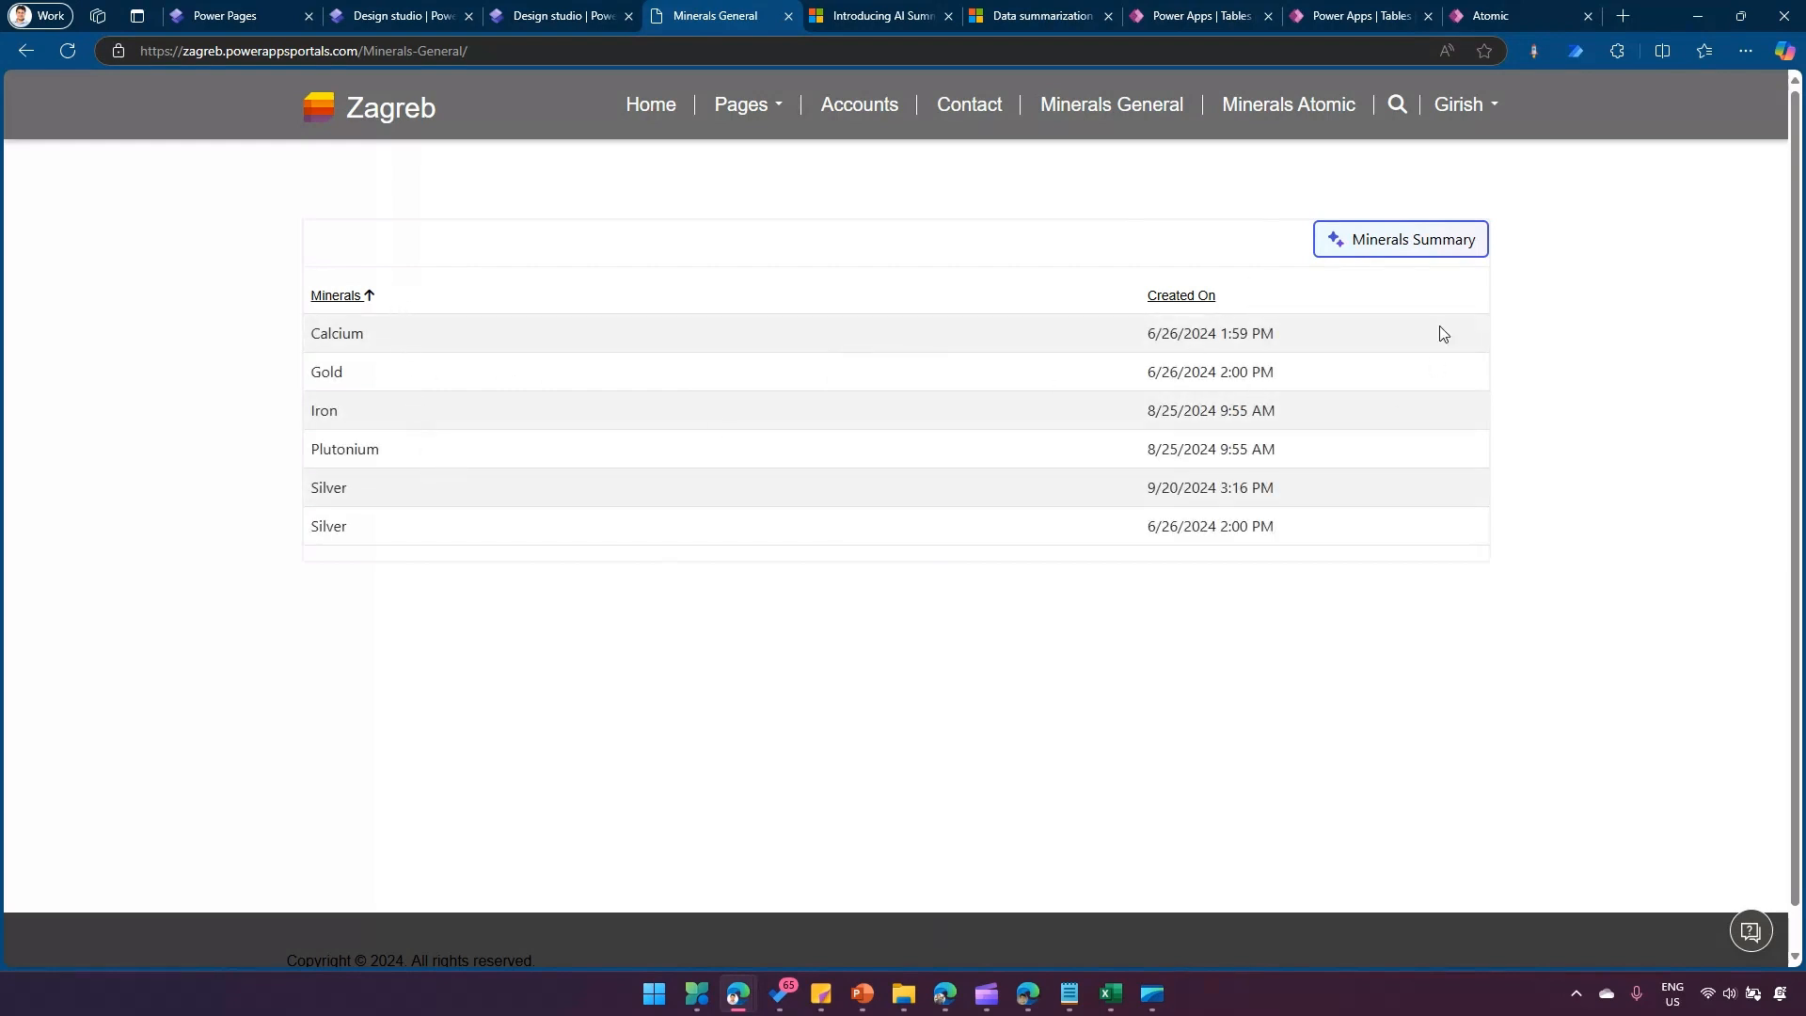
{"action": "left_click", "coordinate": [1439, 244]}
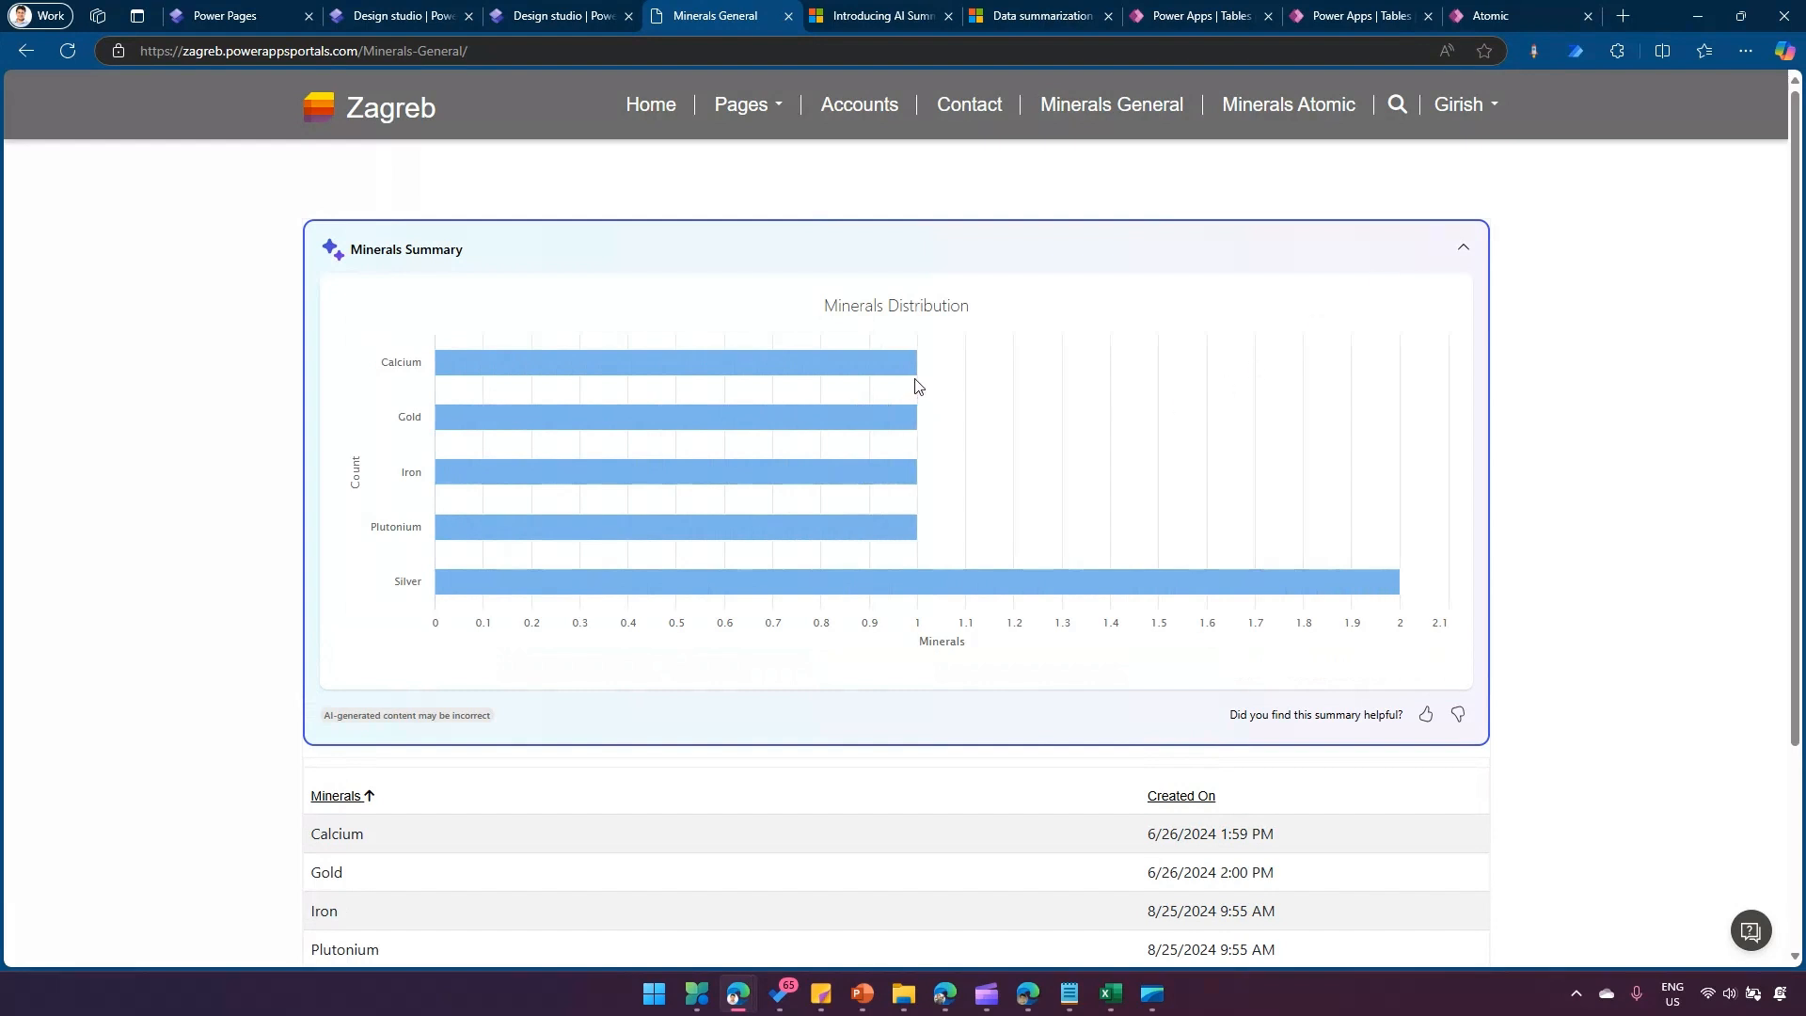
{"action": "mouse_move", "coordinate": [908, 371]}
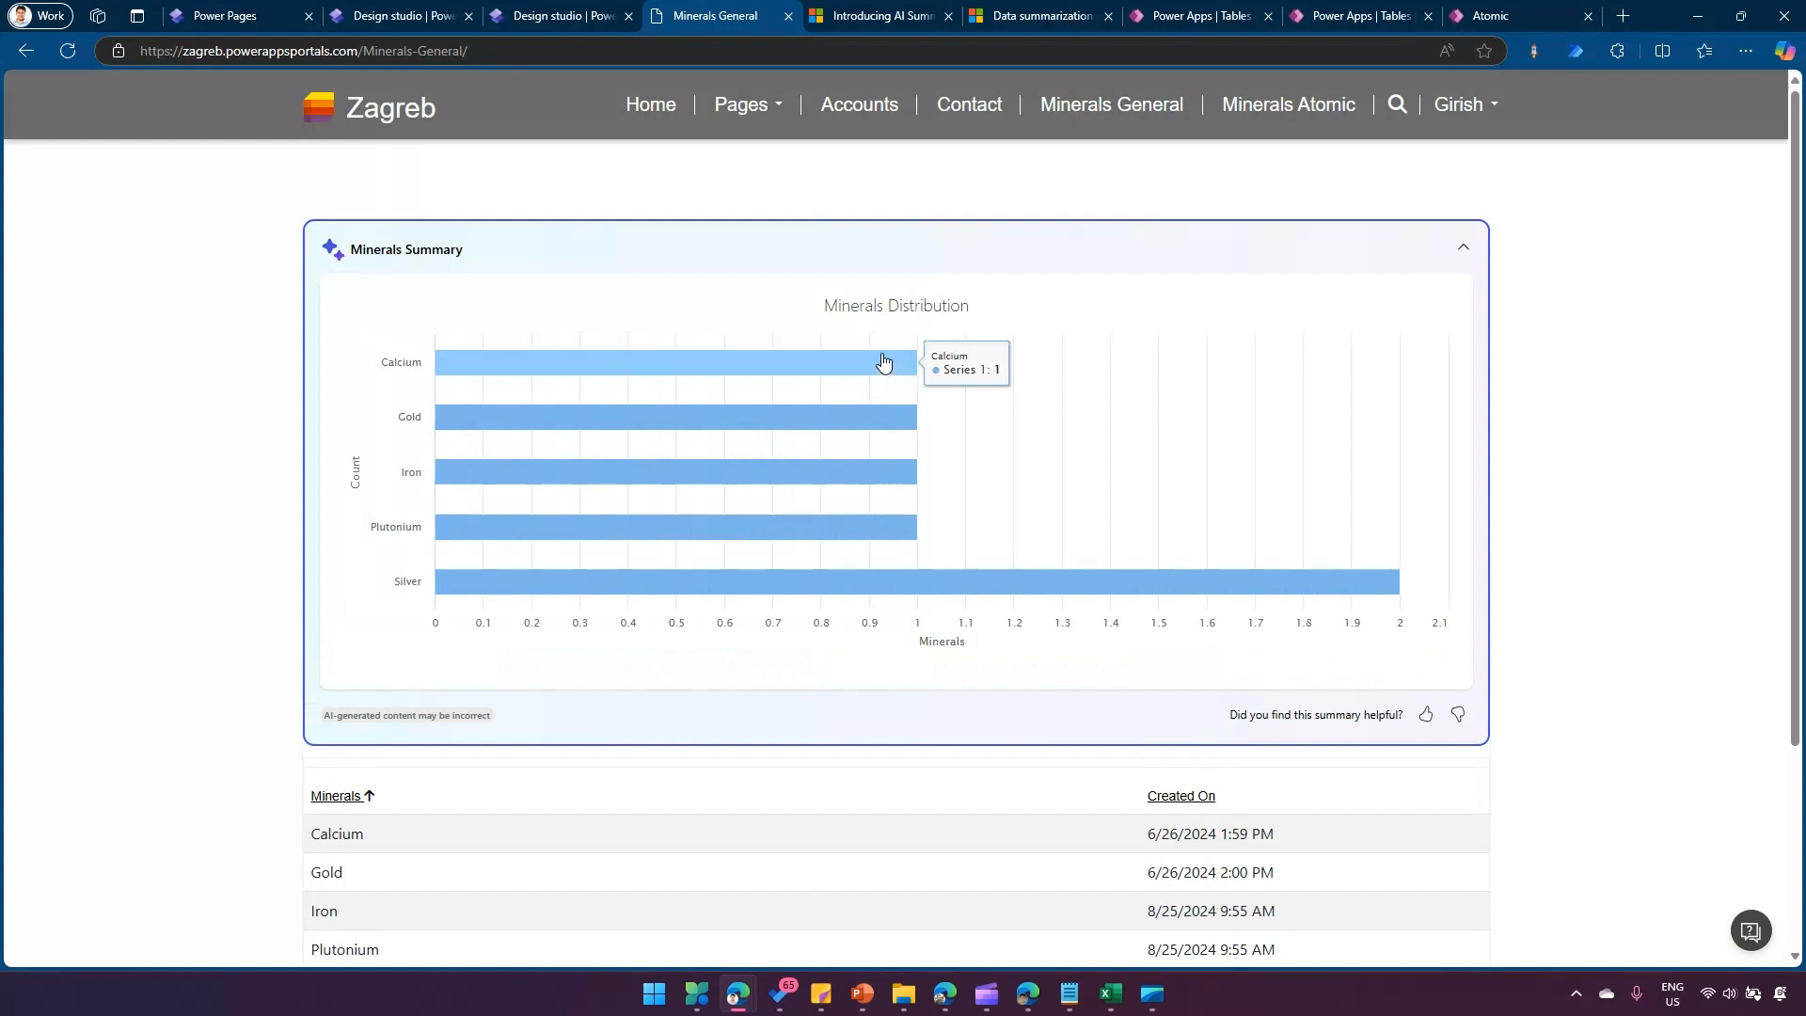
{"action": "mouse_move", "coordinate": [865, 533]}
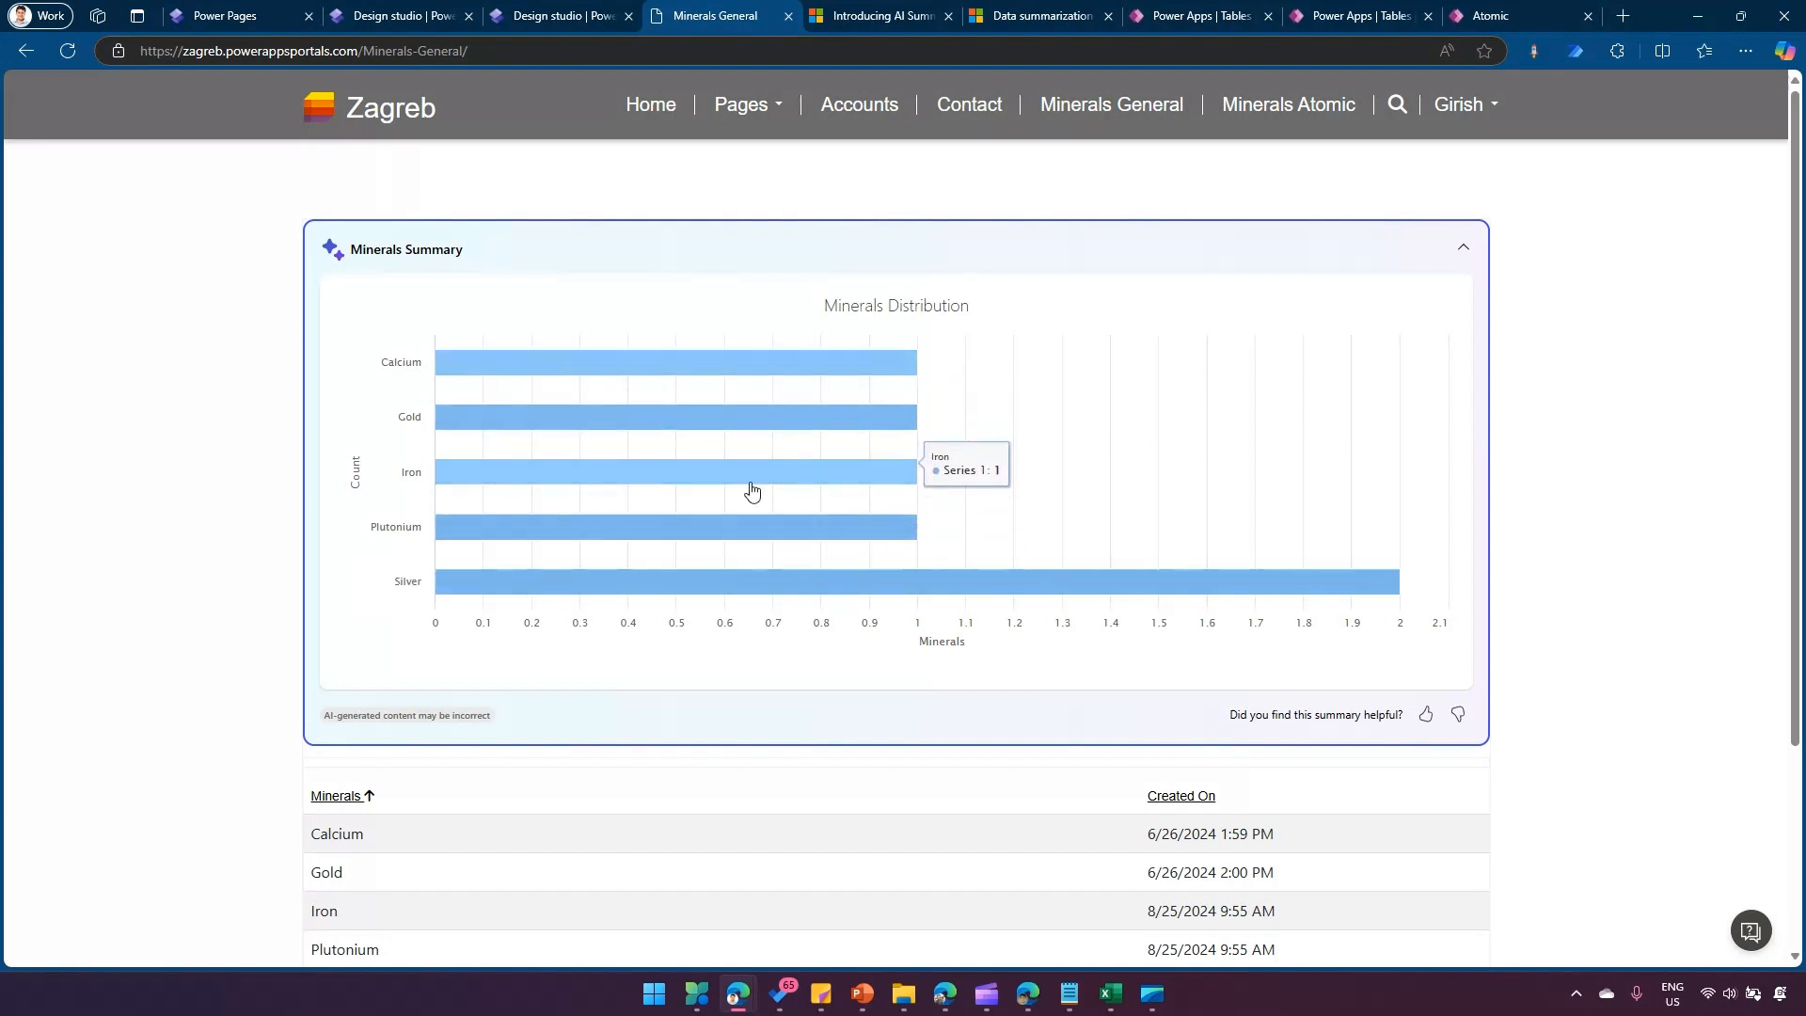
{"action": "scroll", "coordinate": [753, 484], "scroll_direction": "down", "scroll_amount": 2}
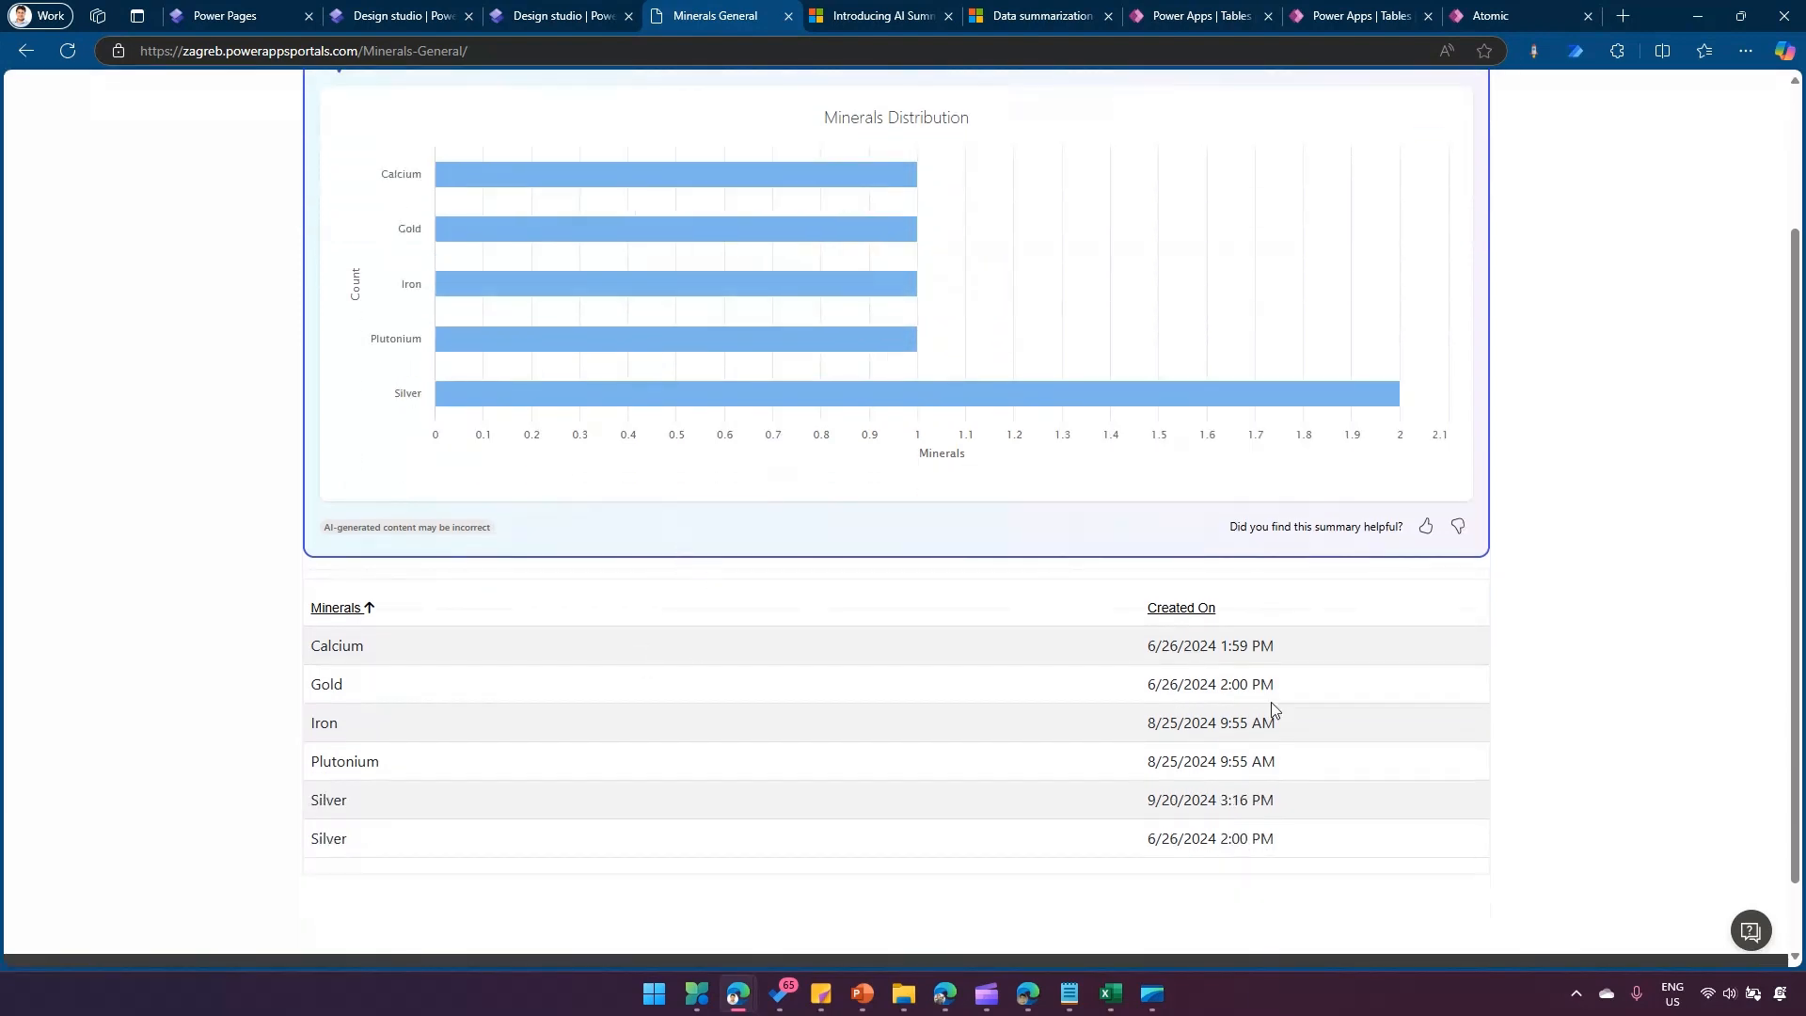
{"action": "scroll", "coordinate": [1307, 637], "scroll_direction": "up", "scroll_amount": 2}
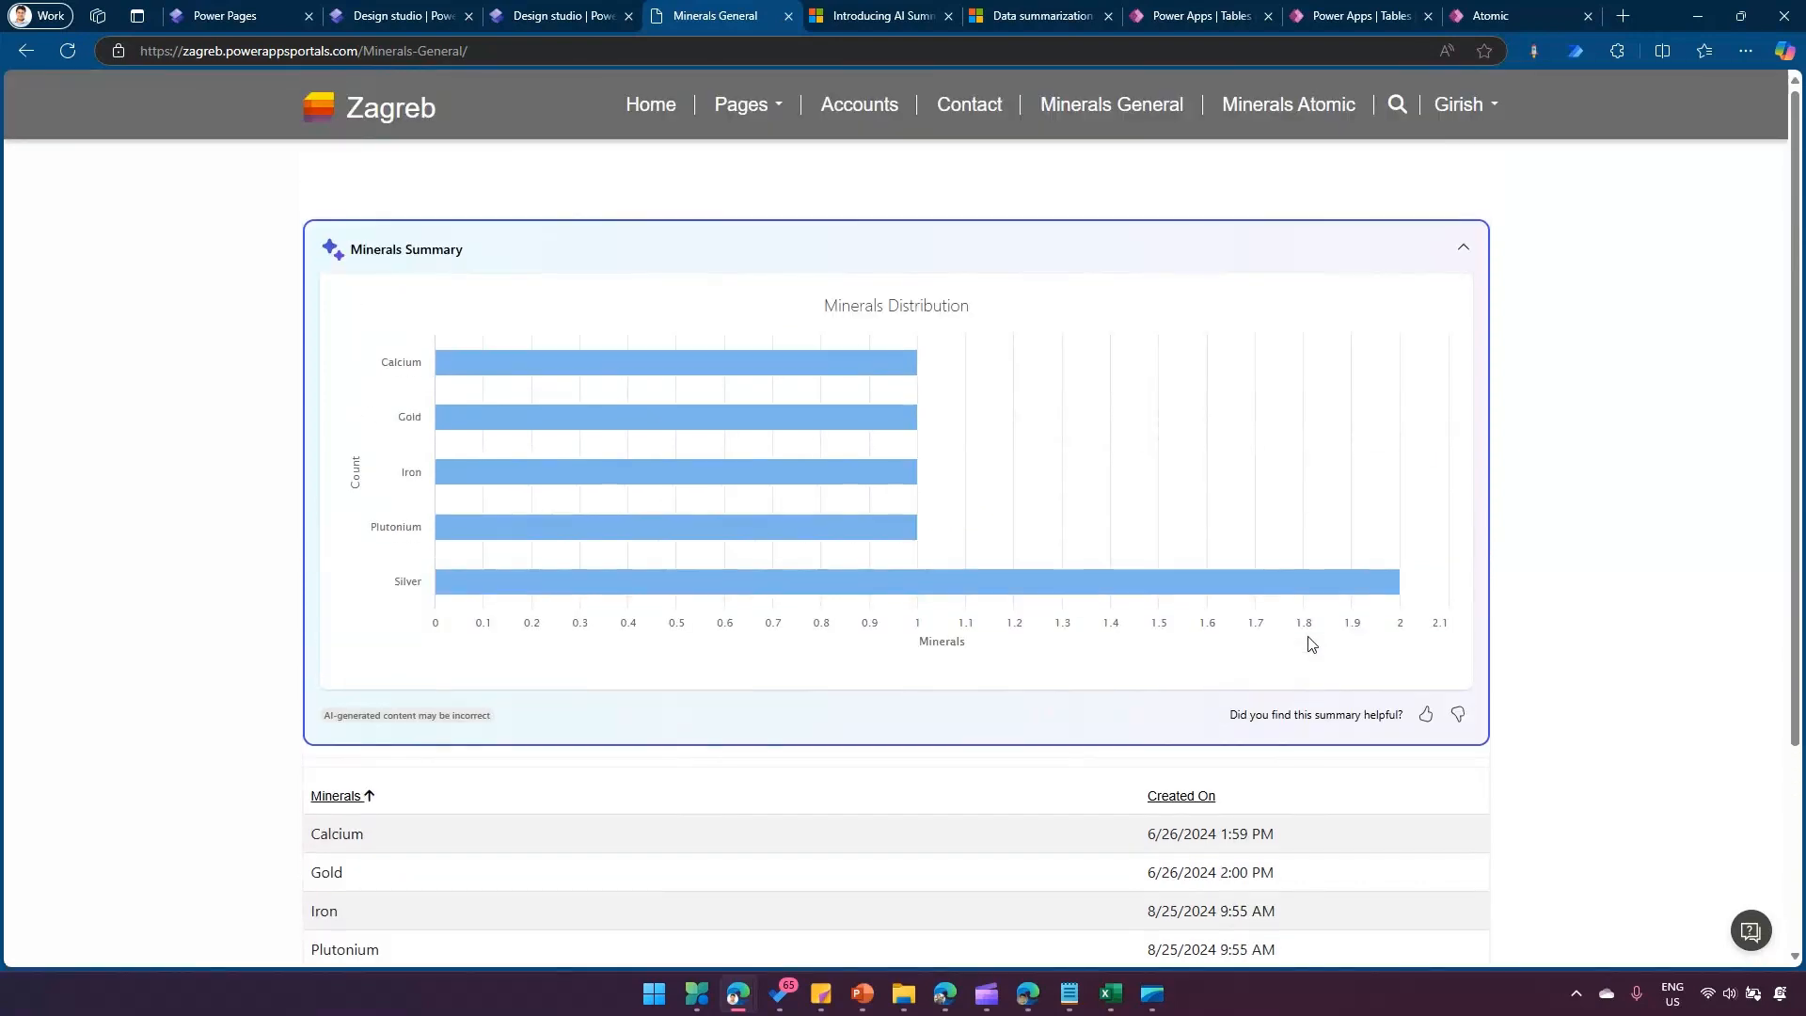
Generate the Atomic Information summary on the live Minerals Atomic page and examine its chart against the list
{"action": "left_click", "coordinate": [1298, 114]}
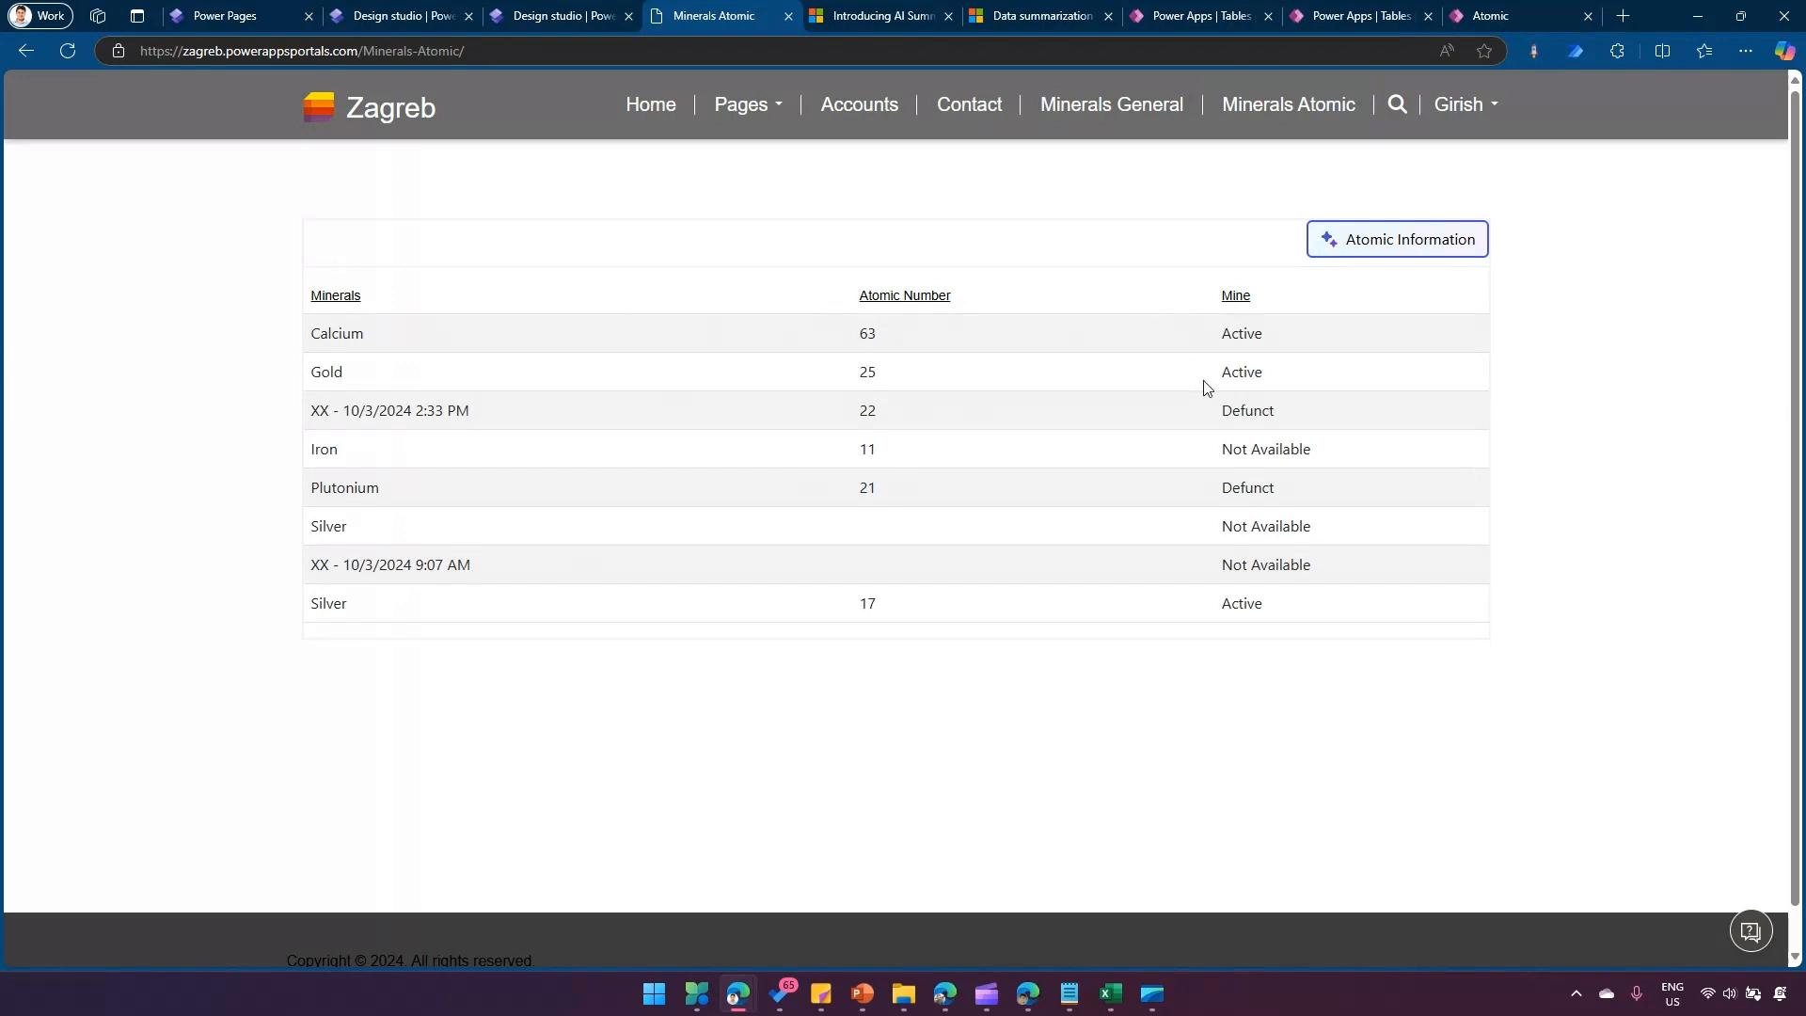
{"action": "left_click", "coordinate": [1389, 241]}
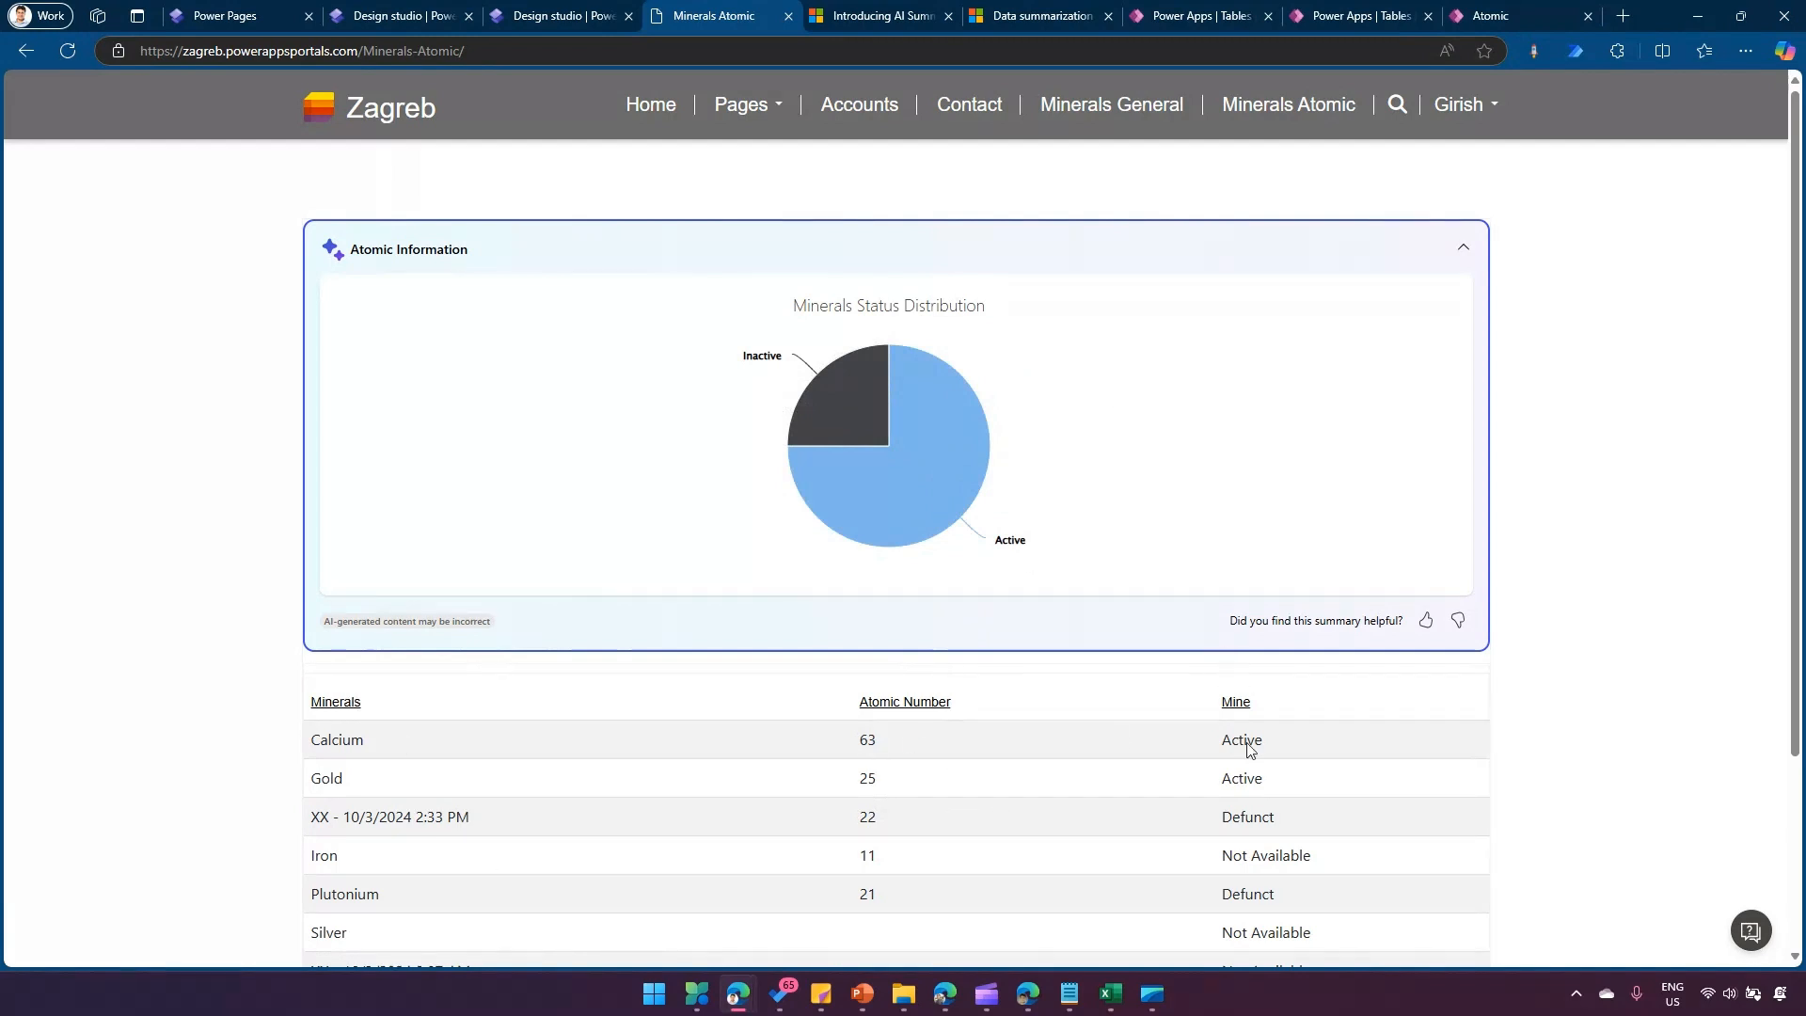
{"action": "key", "text": "ctrl+w"}
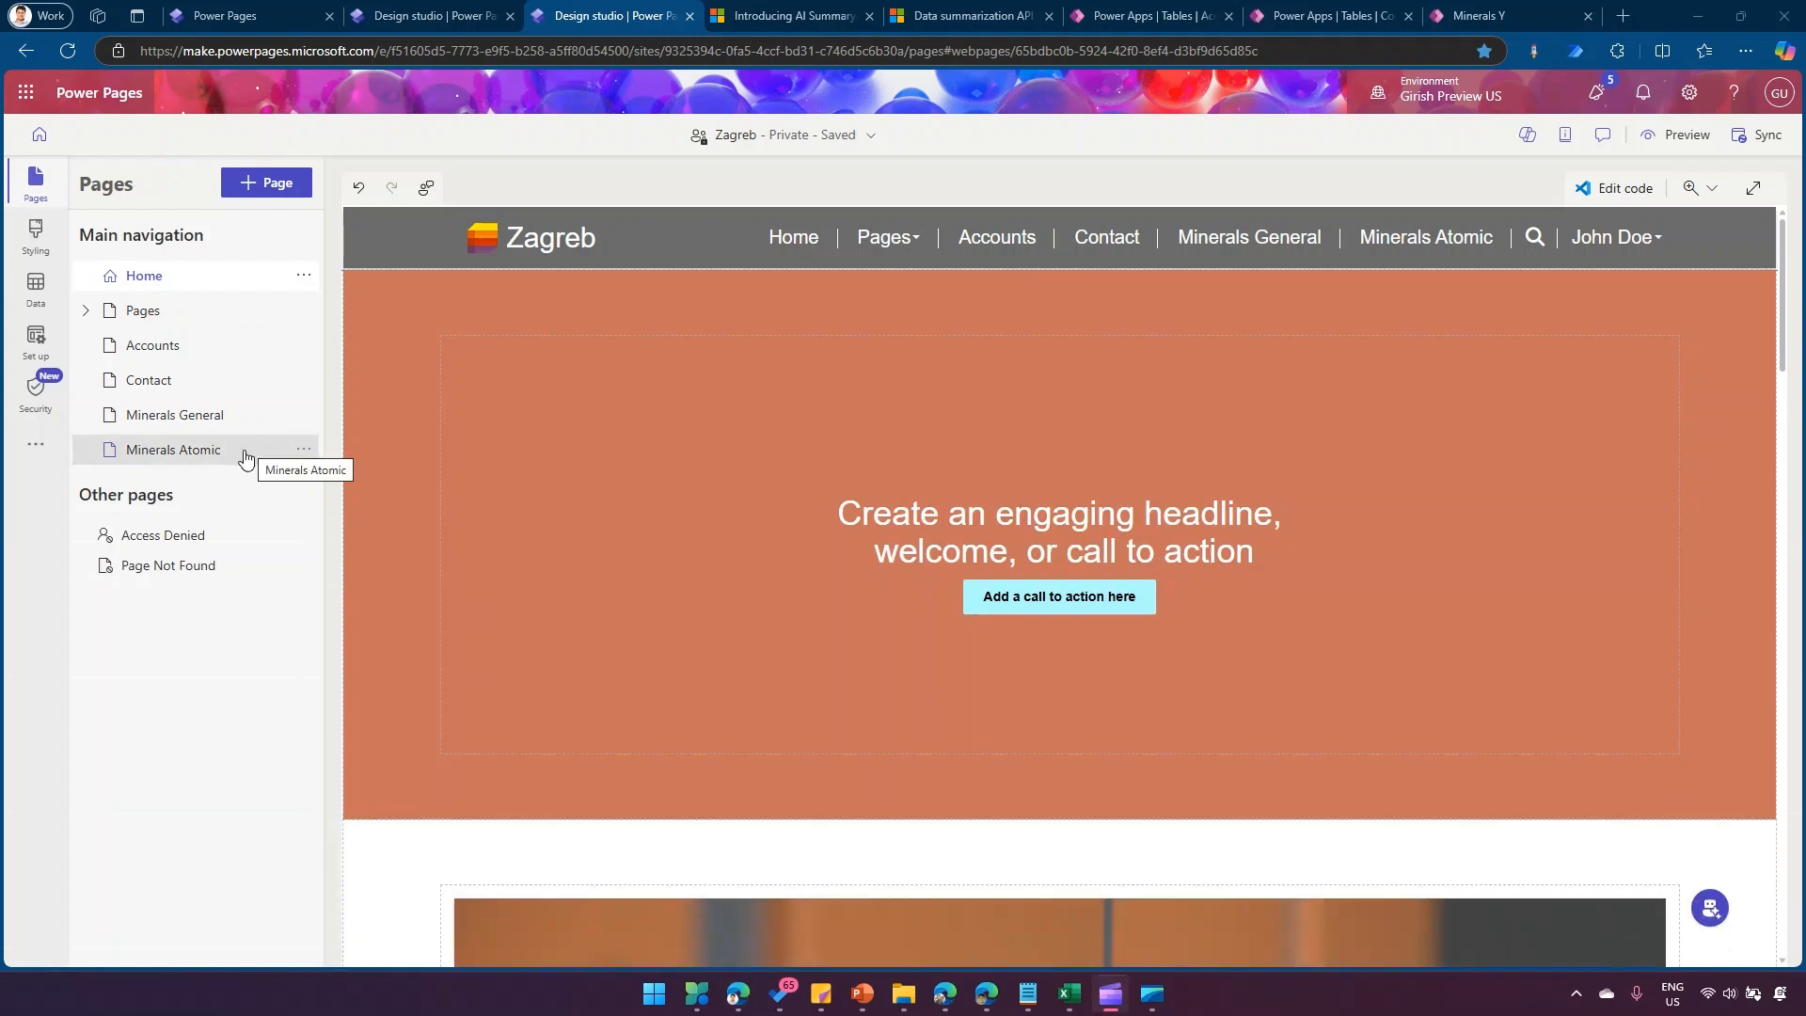
Open the Minerals General page in the design studio and review the columns of the Minerals Y view in Power Apps
{"action": "left_click", "coordinate": [240, 463]}
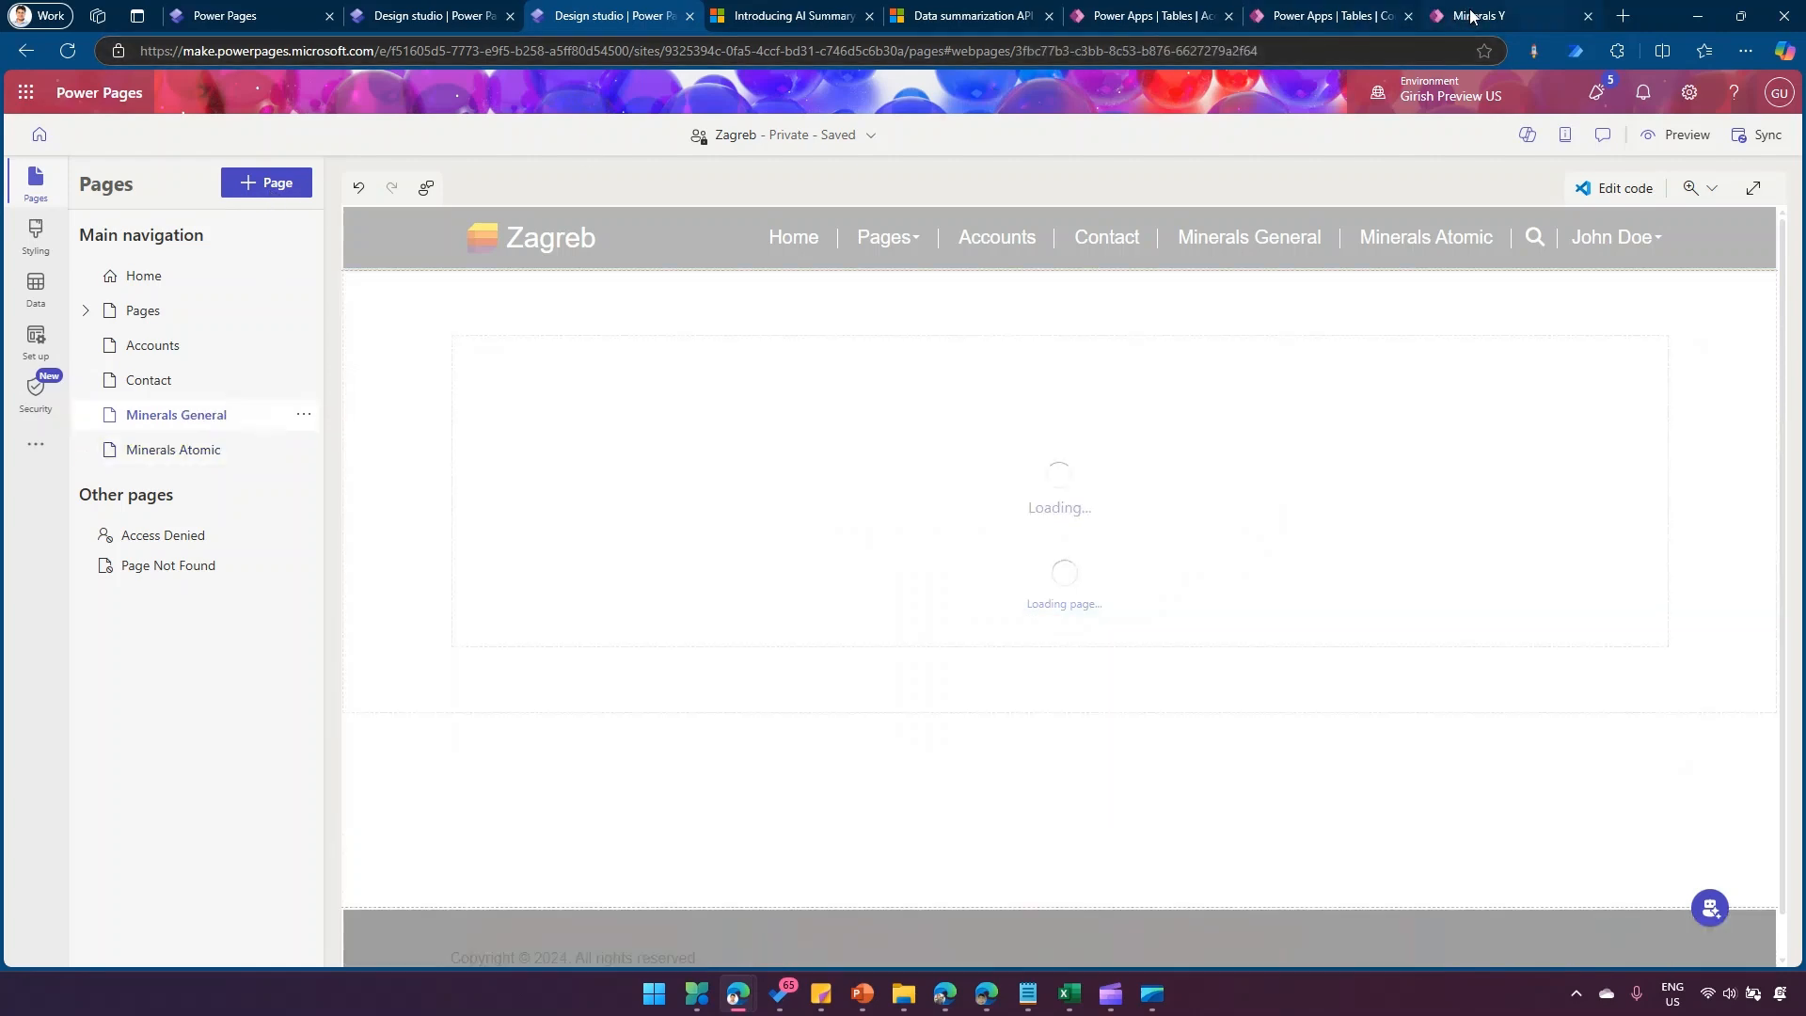
{"action": "left_click", "coordinate": [1472, 15]}
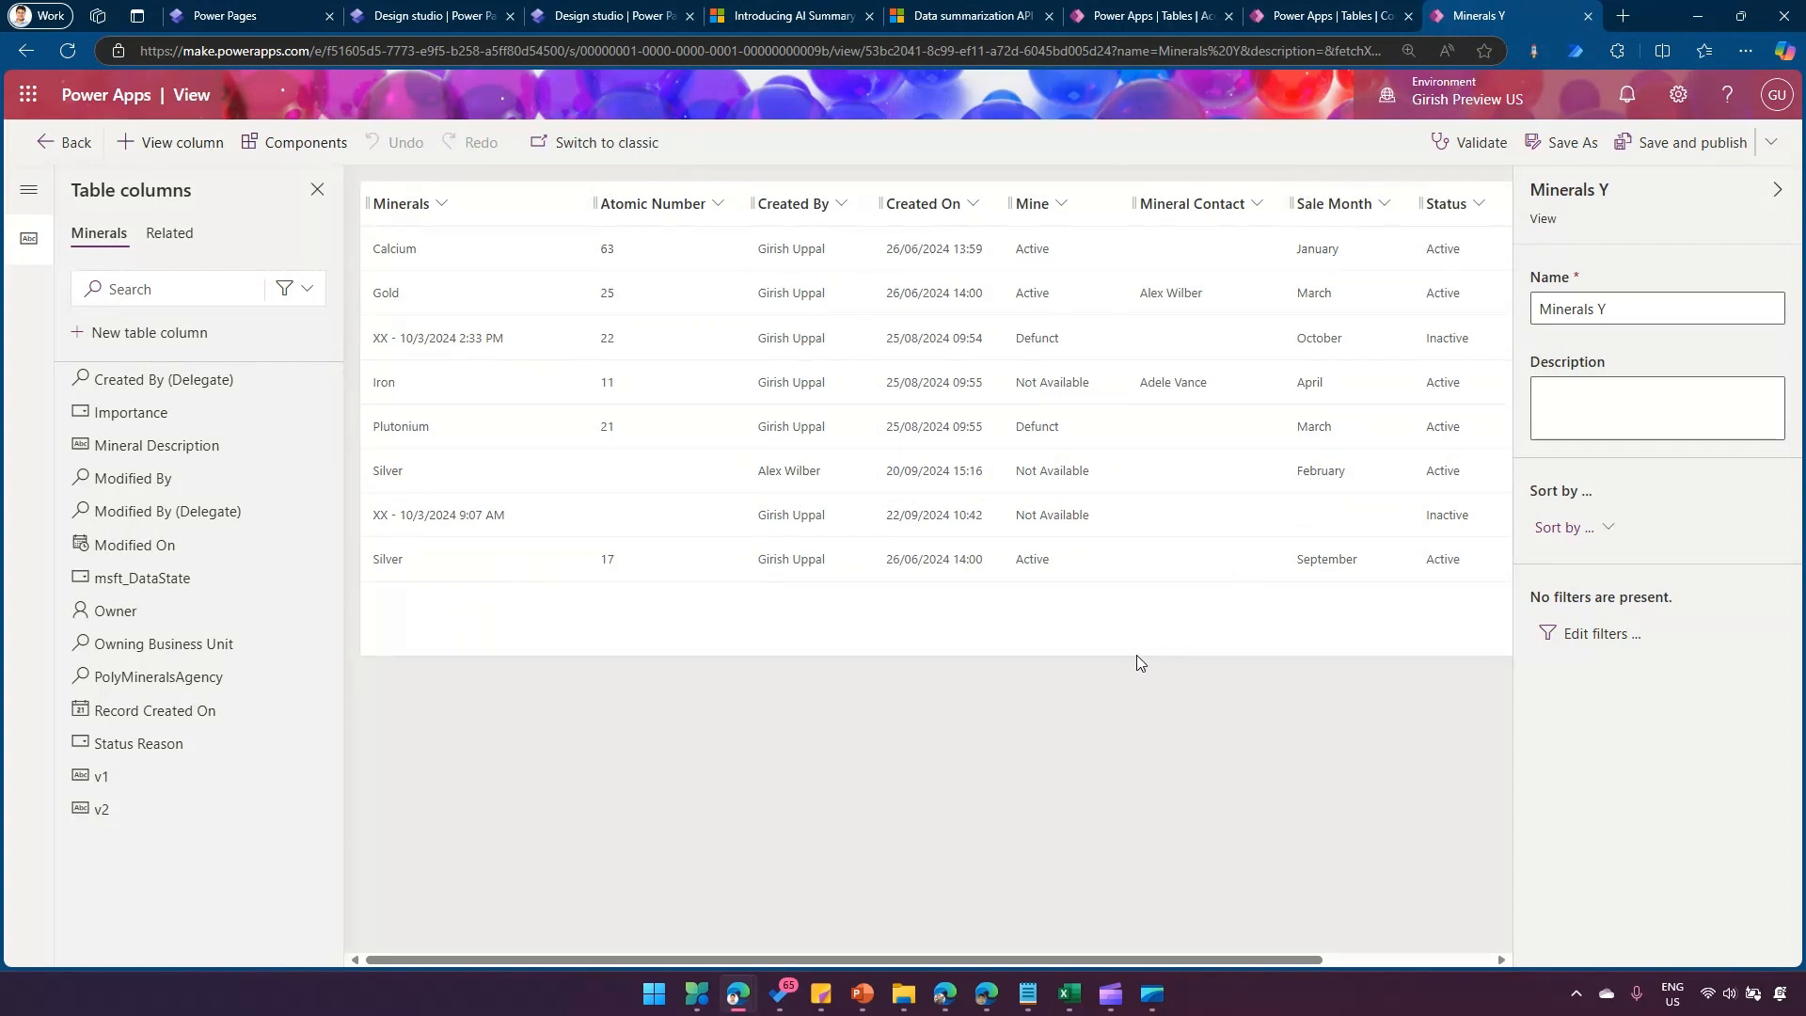
{"action": "left_click", "coordinate": [602, 19]}
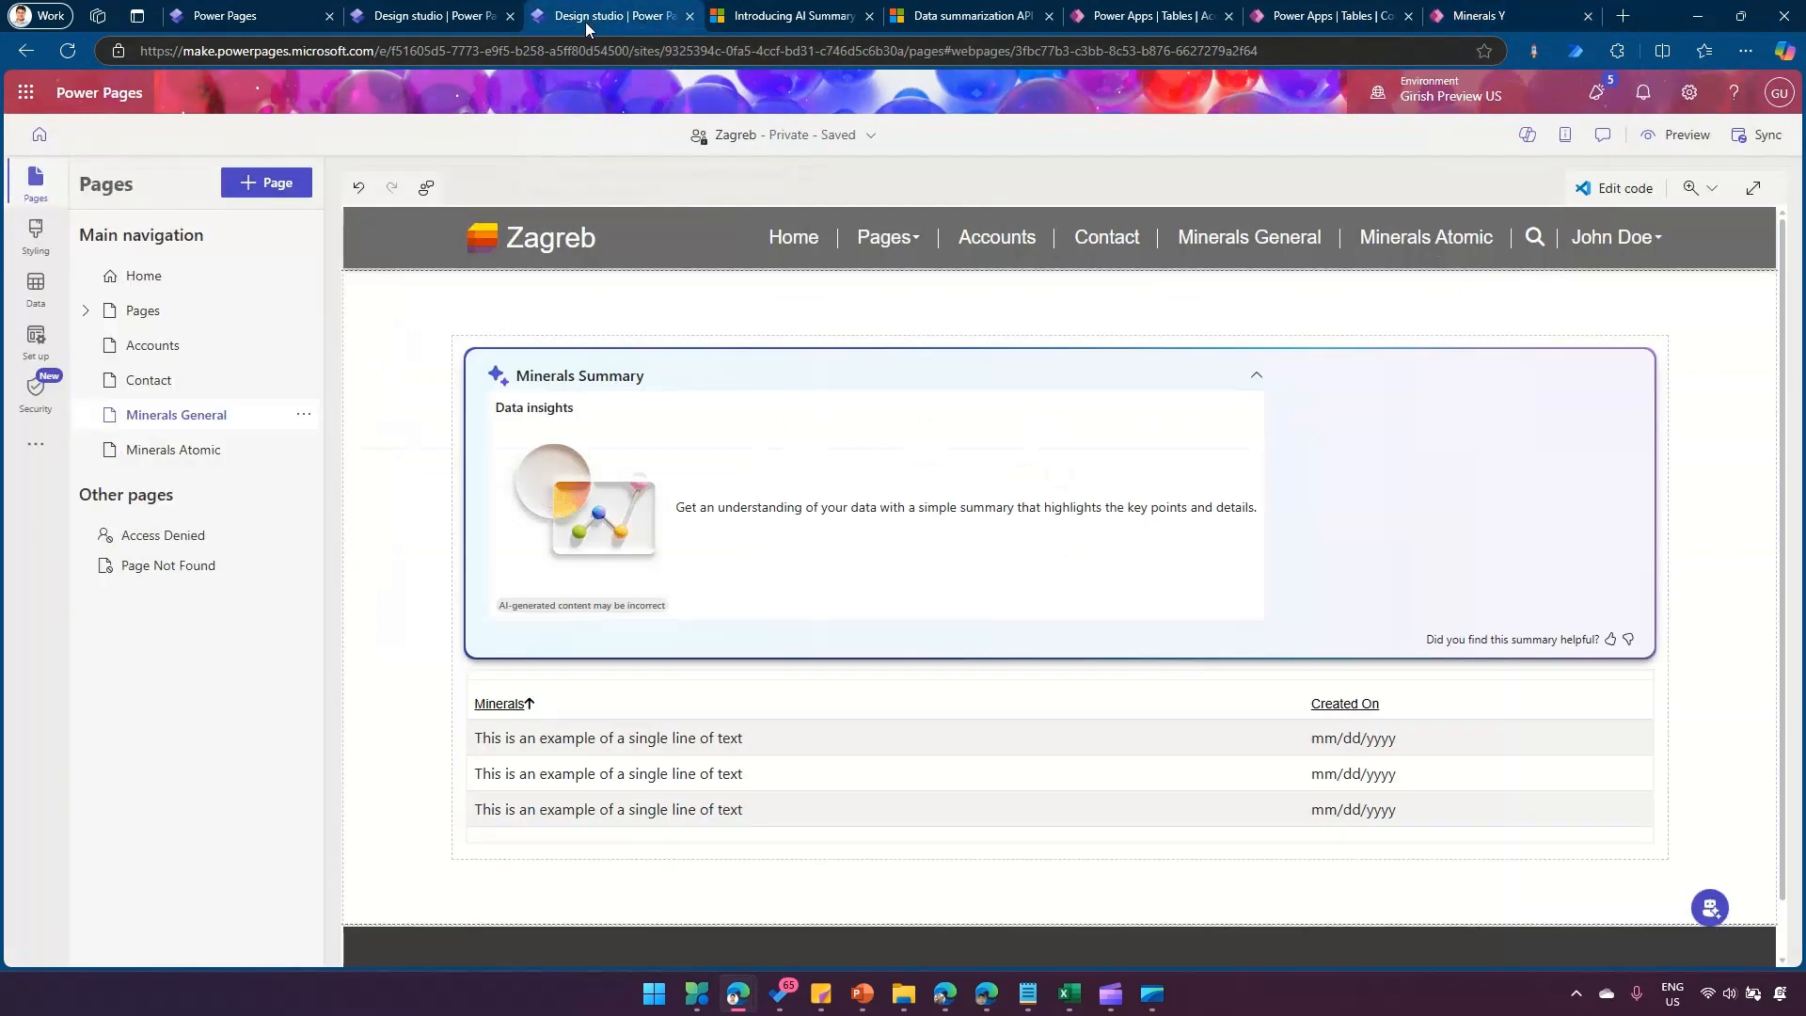
Add a blank page named Minerals Y to the site's main navigation
{"action": "left_click", "coordinate": [270, 182]}
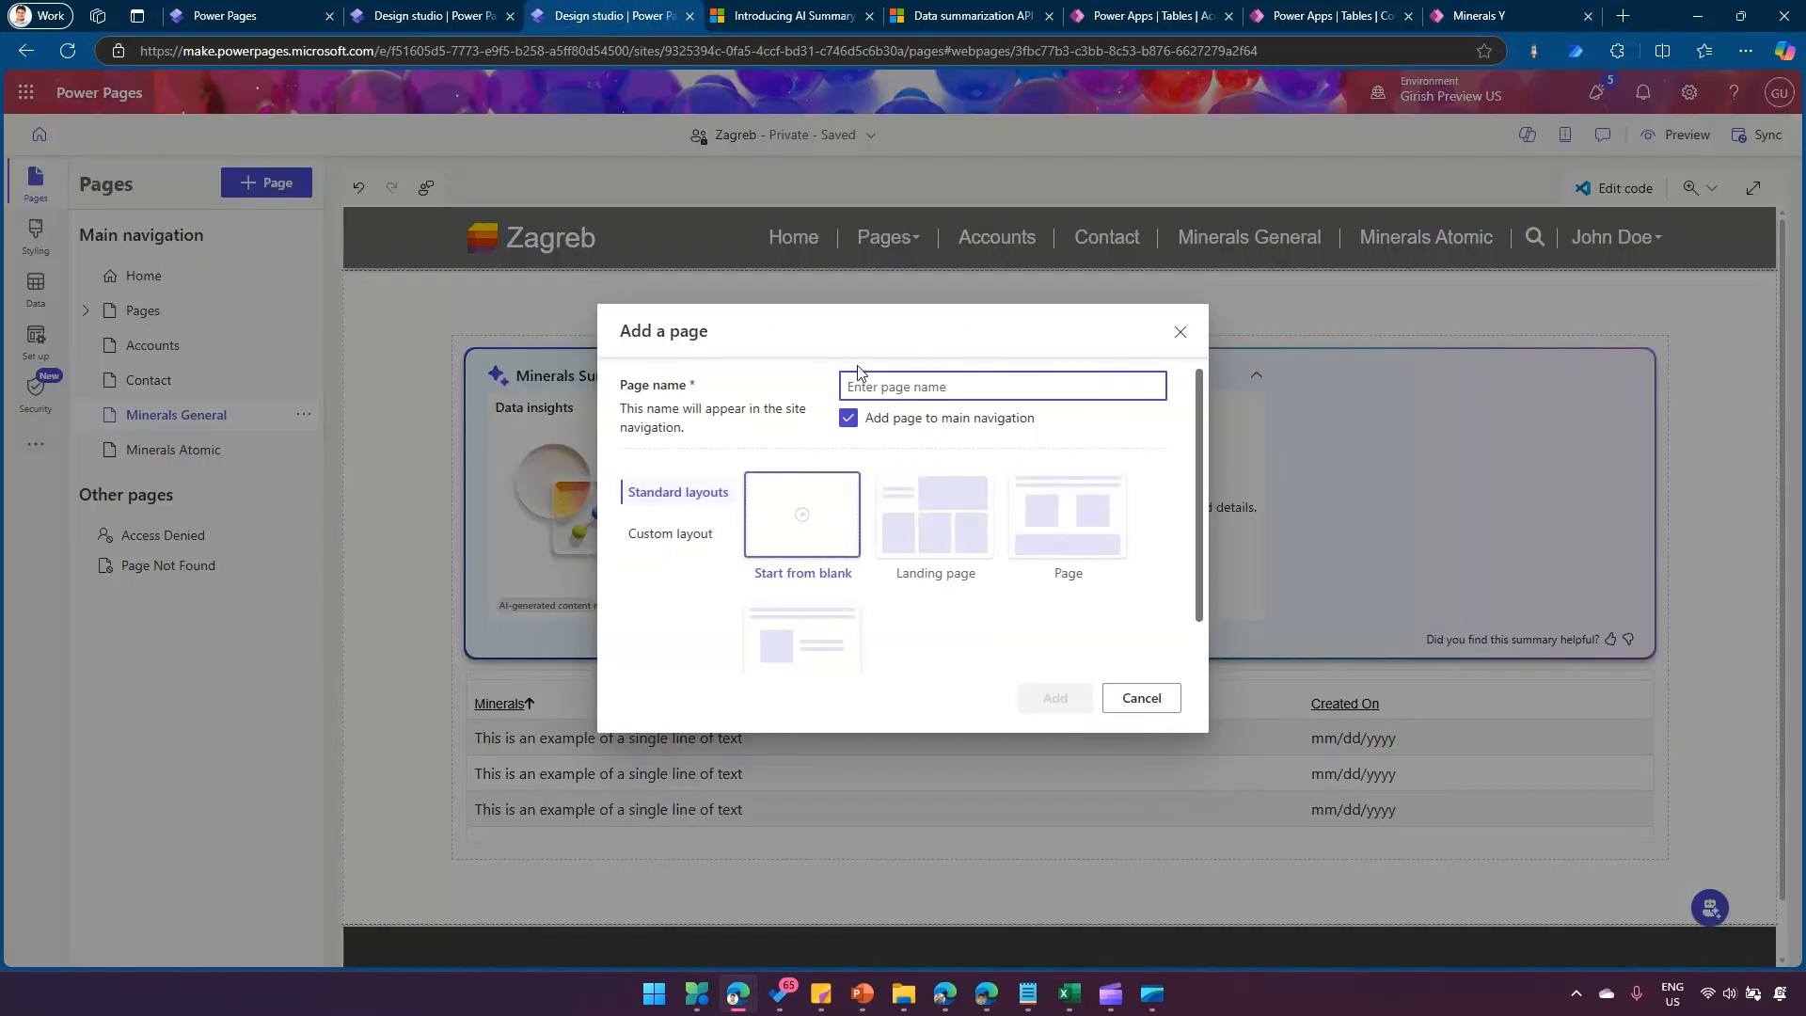
{"action": "type", "text": "Minerals Y"}
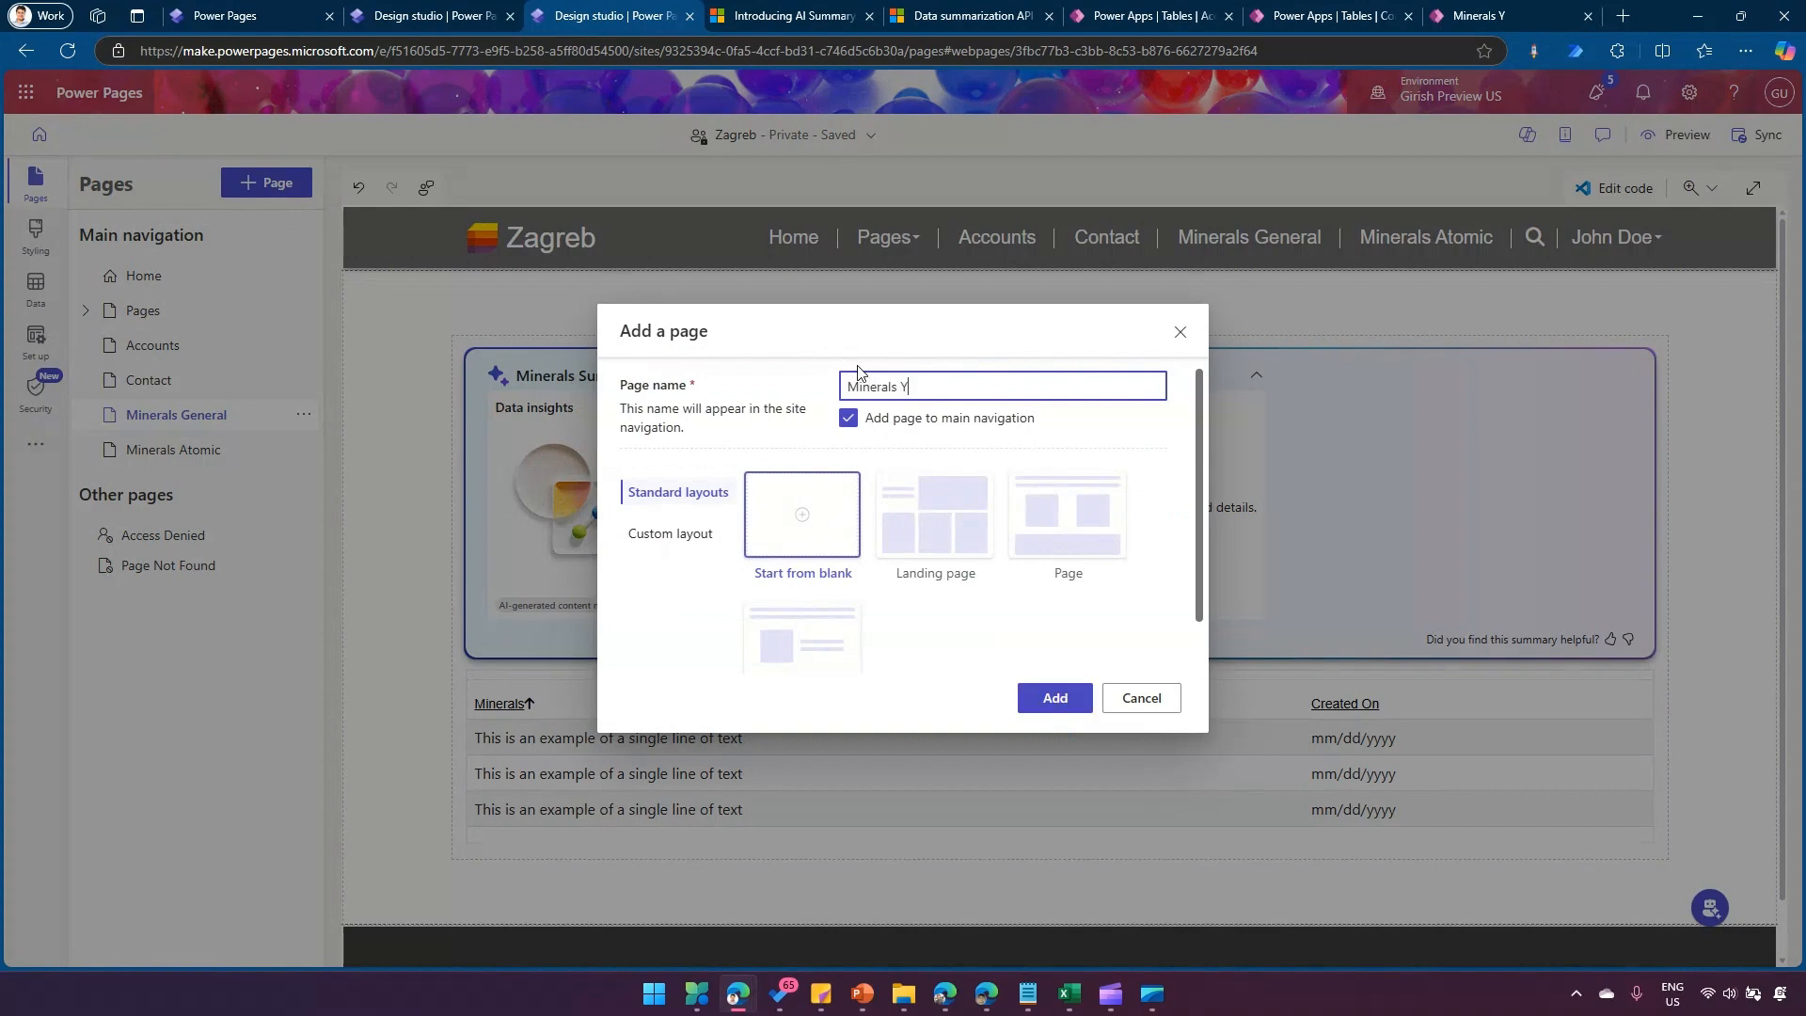
{"action": "left_click", "coordinate": [1054, 698]}
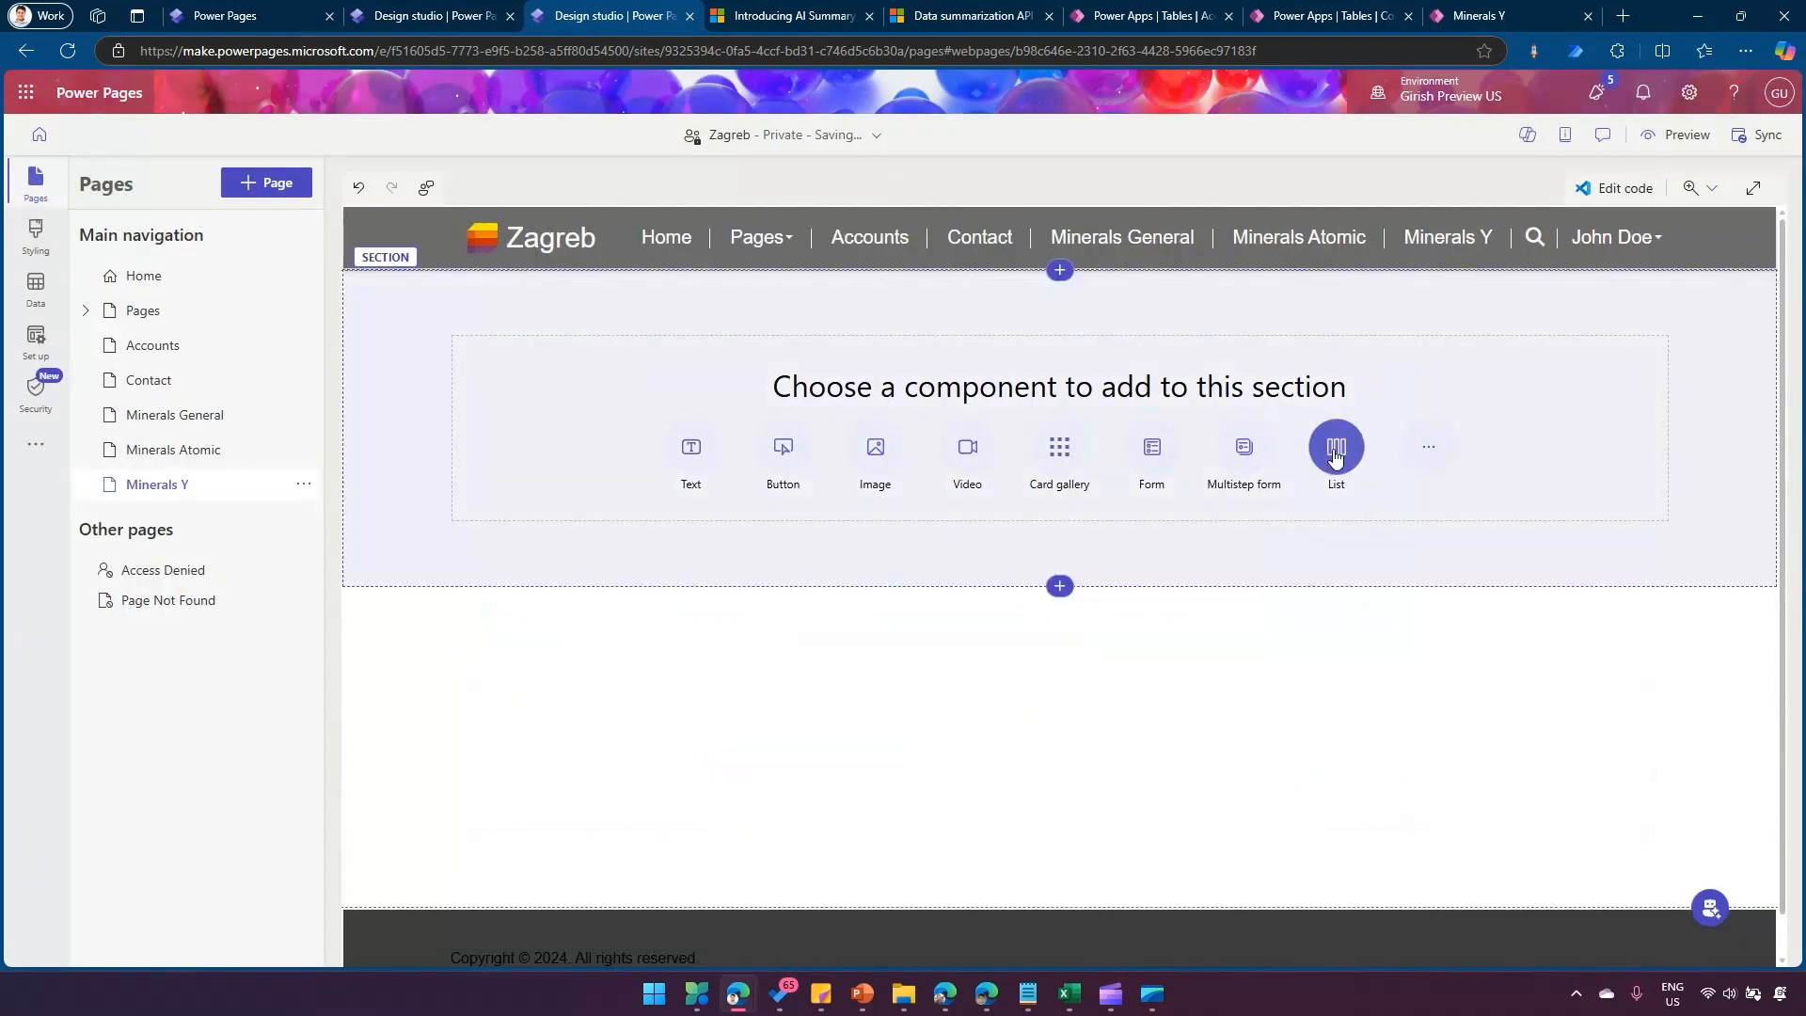
Set up a new list with AI summary on the Minerals Y page, using the Minerals table and the Minerals Y view
{"action": "left_click", "coordinate": [1336, 449]}
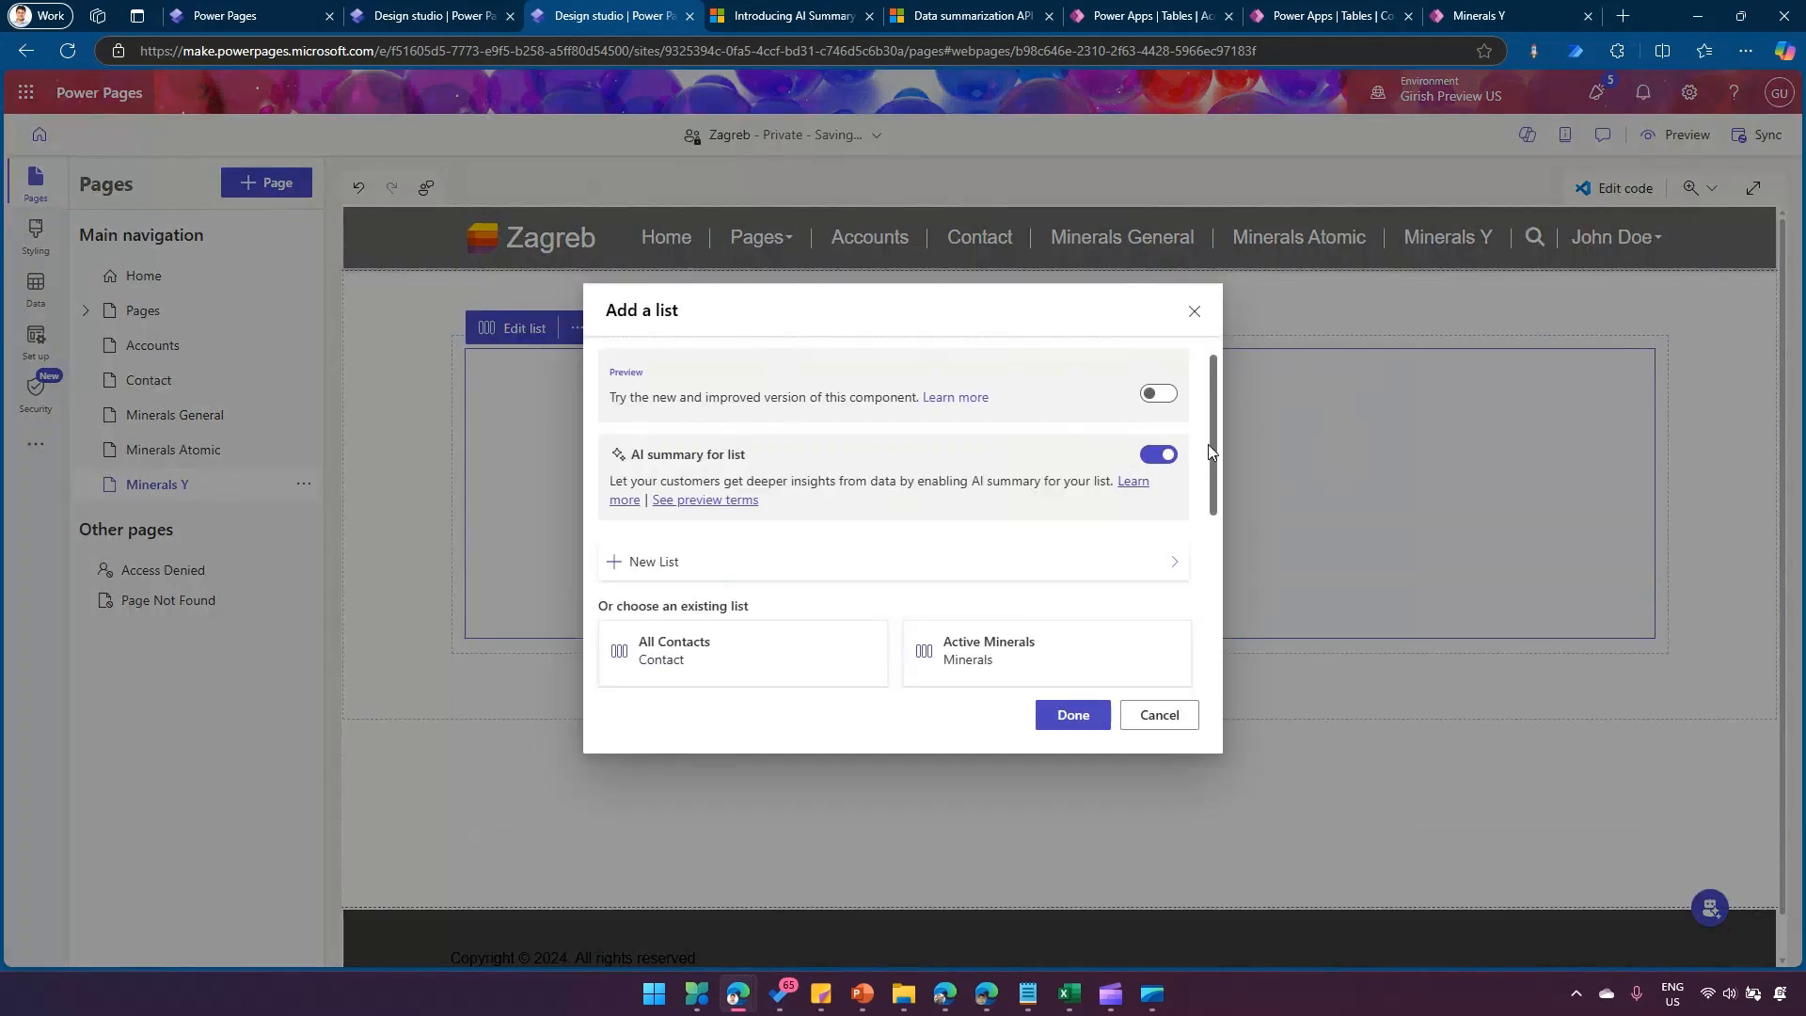
{"action": "scroll", "coordinate": [1212, 451], "scroll_direction": "down", "scroll_amount": 2}
{"action": "left_click", "coordinate": [1014, 466]}
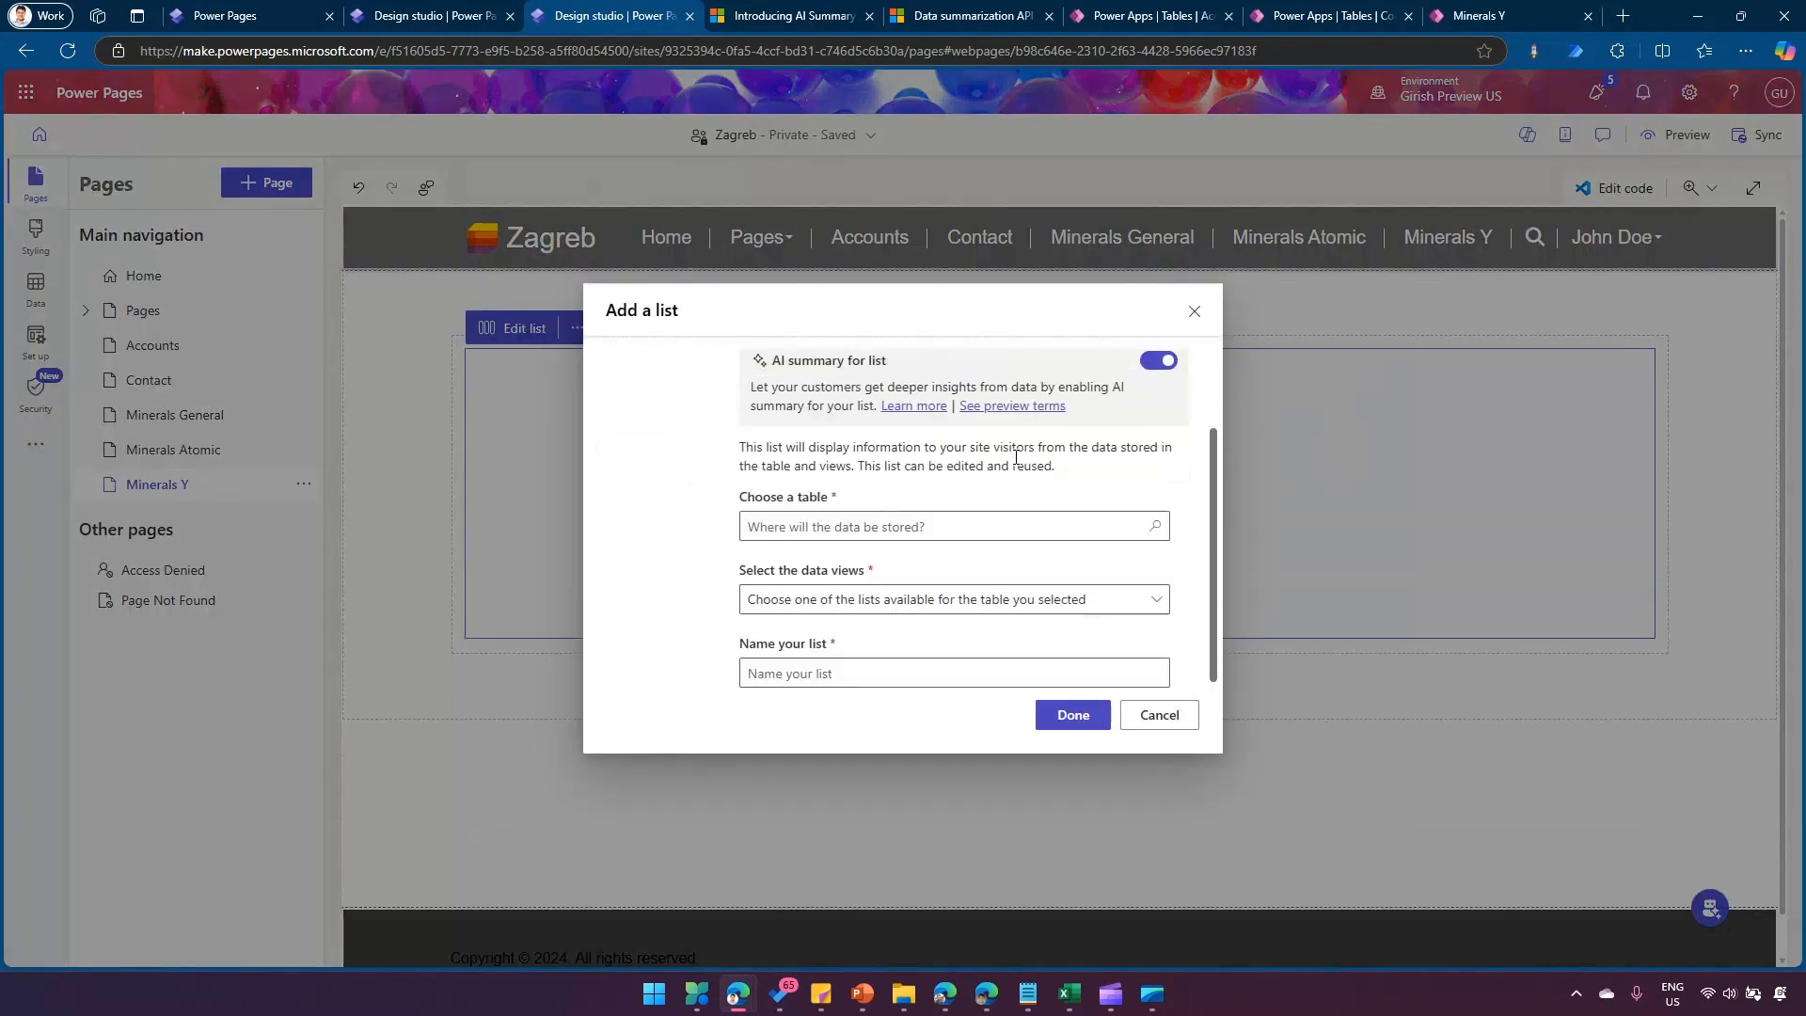
{"action": "left_click", "coordinate": [874, 527]}
{"action": "type", "text": "min"}
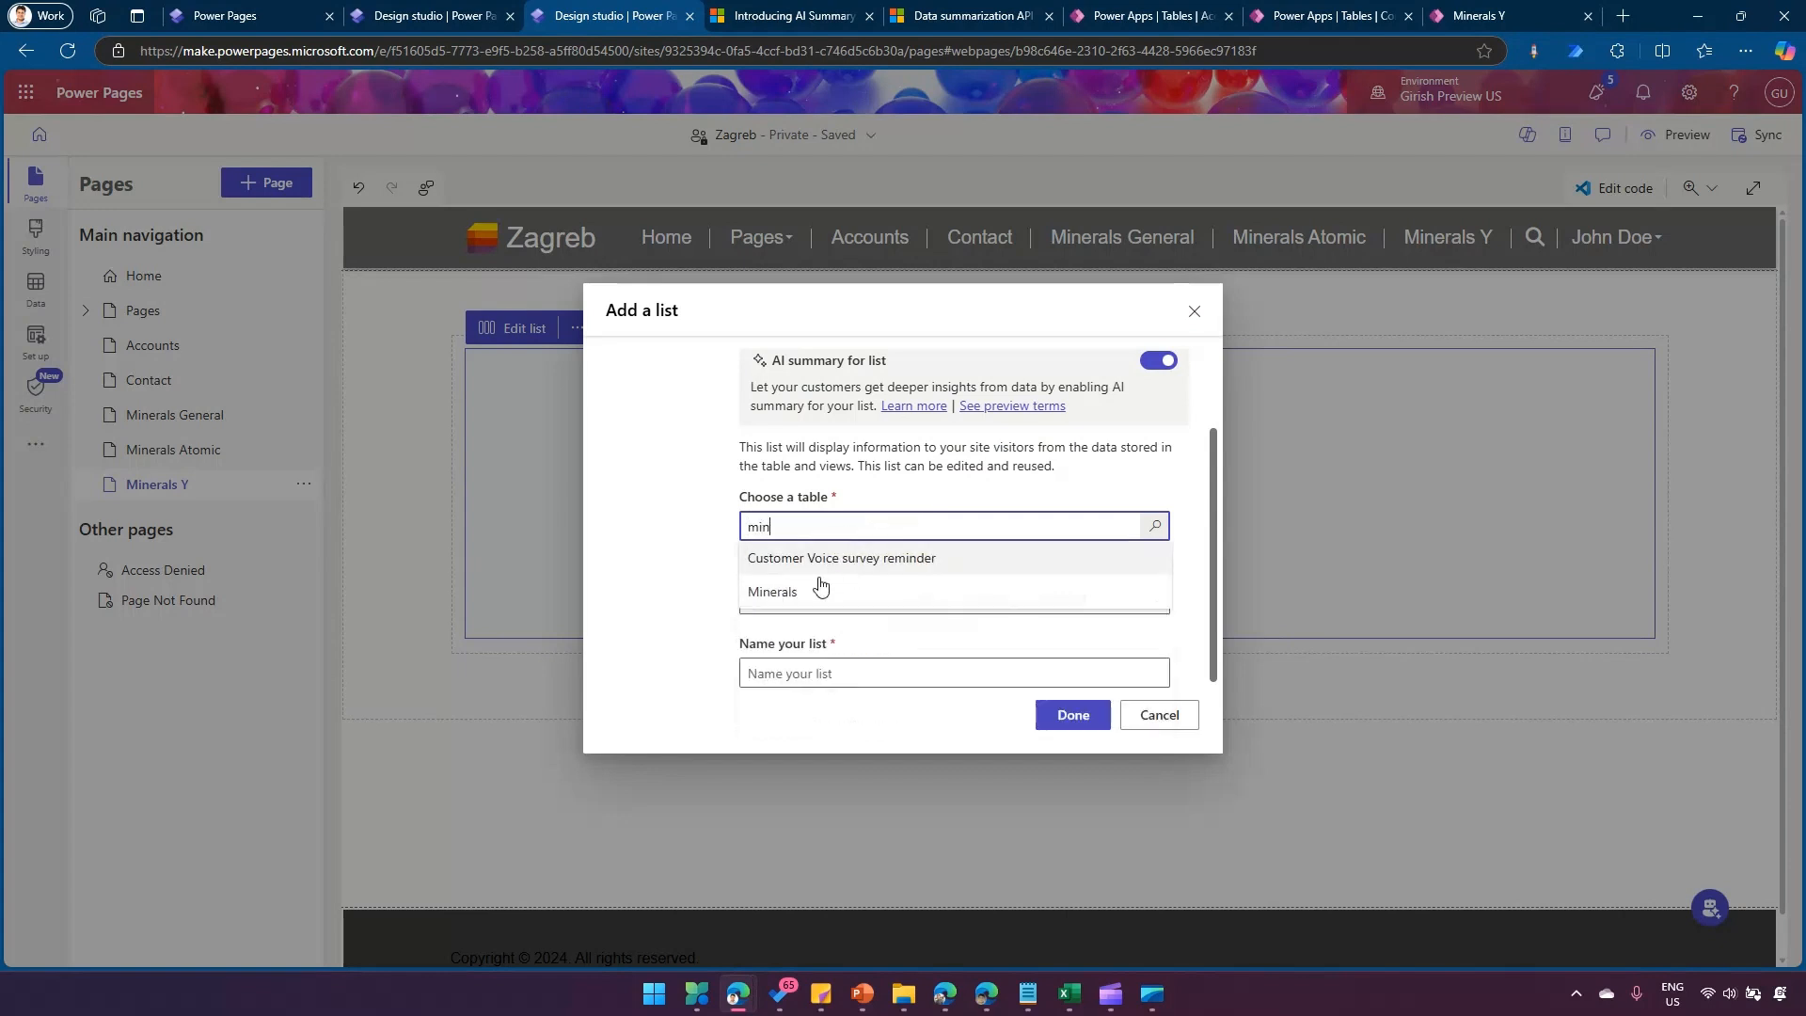
{"action": "left_click", "coordinate": [826, 592]}
{"action": "left_click", "coordinate": [826, 599]}
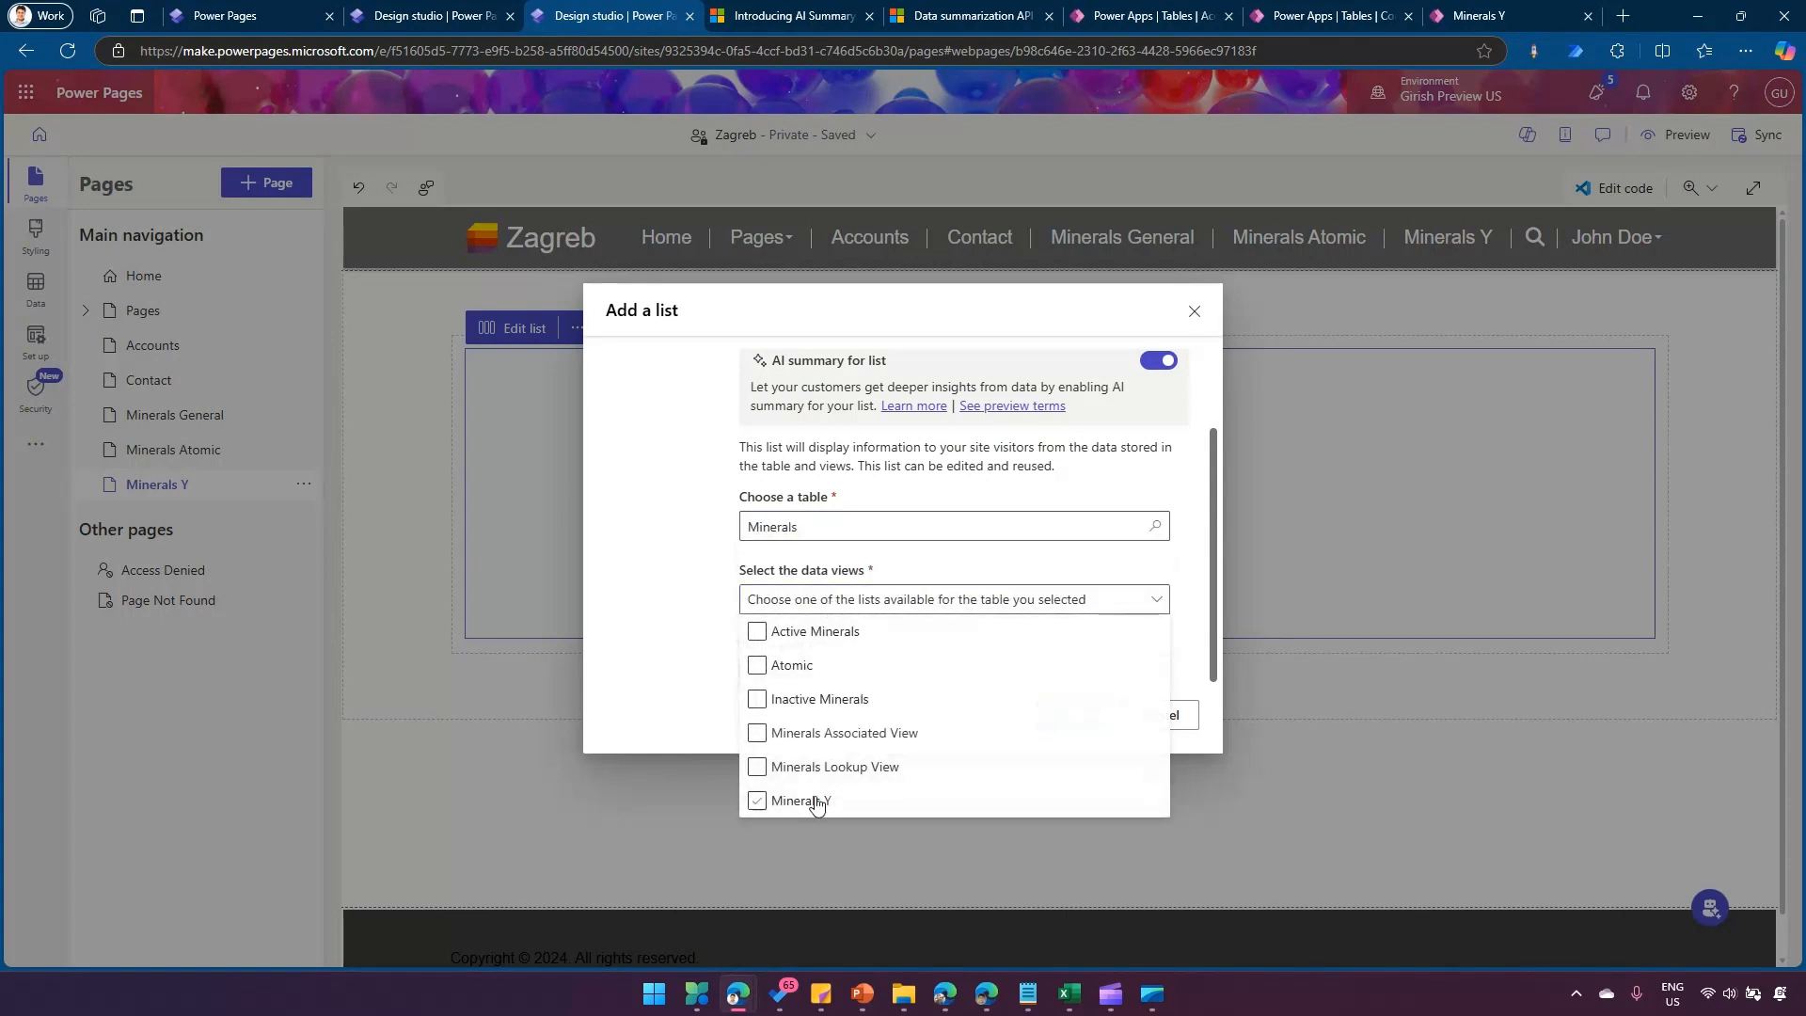
{"action": "left_click", "coordinate": [809, 803]}
Name the new list Minerals Summary and insert it on the page
{"action": "left_click", "coordinate": [1080, 673]}
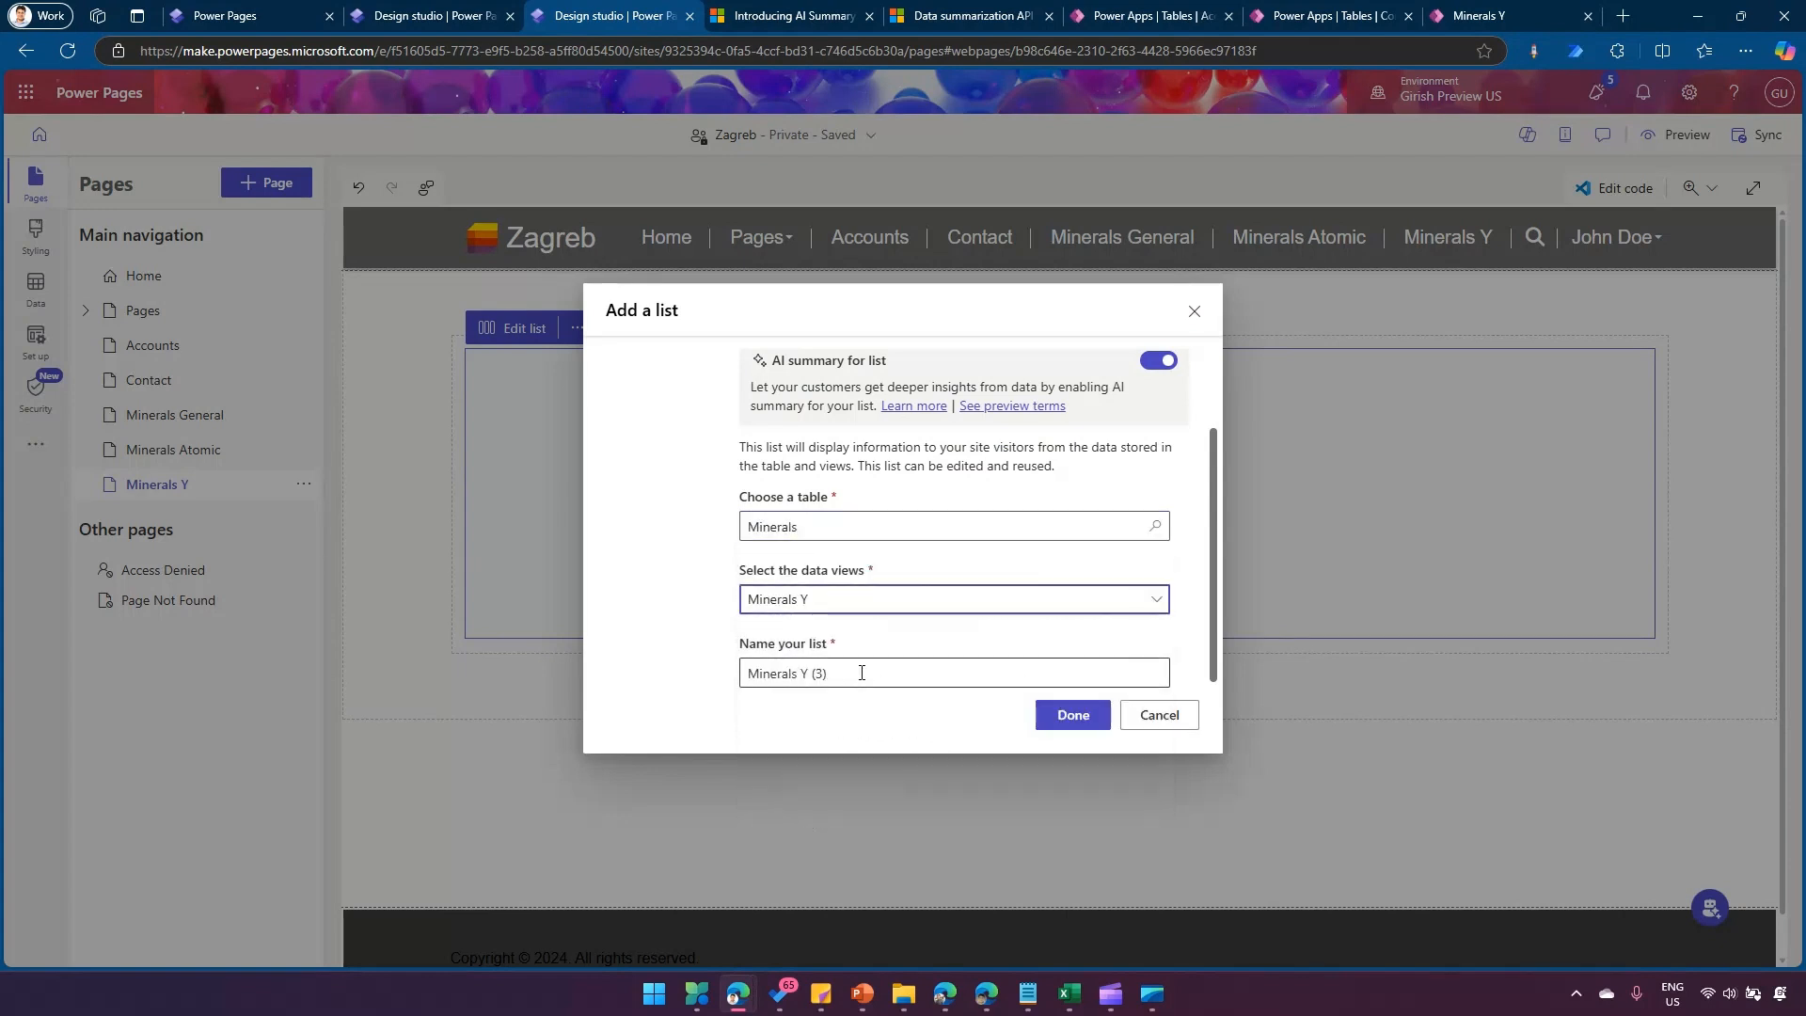
{"action": "left_click_drag", "start_coordinate": [1080, 674], "coordinate": [802, 669]}
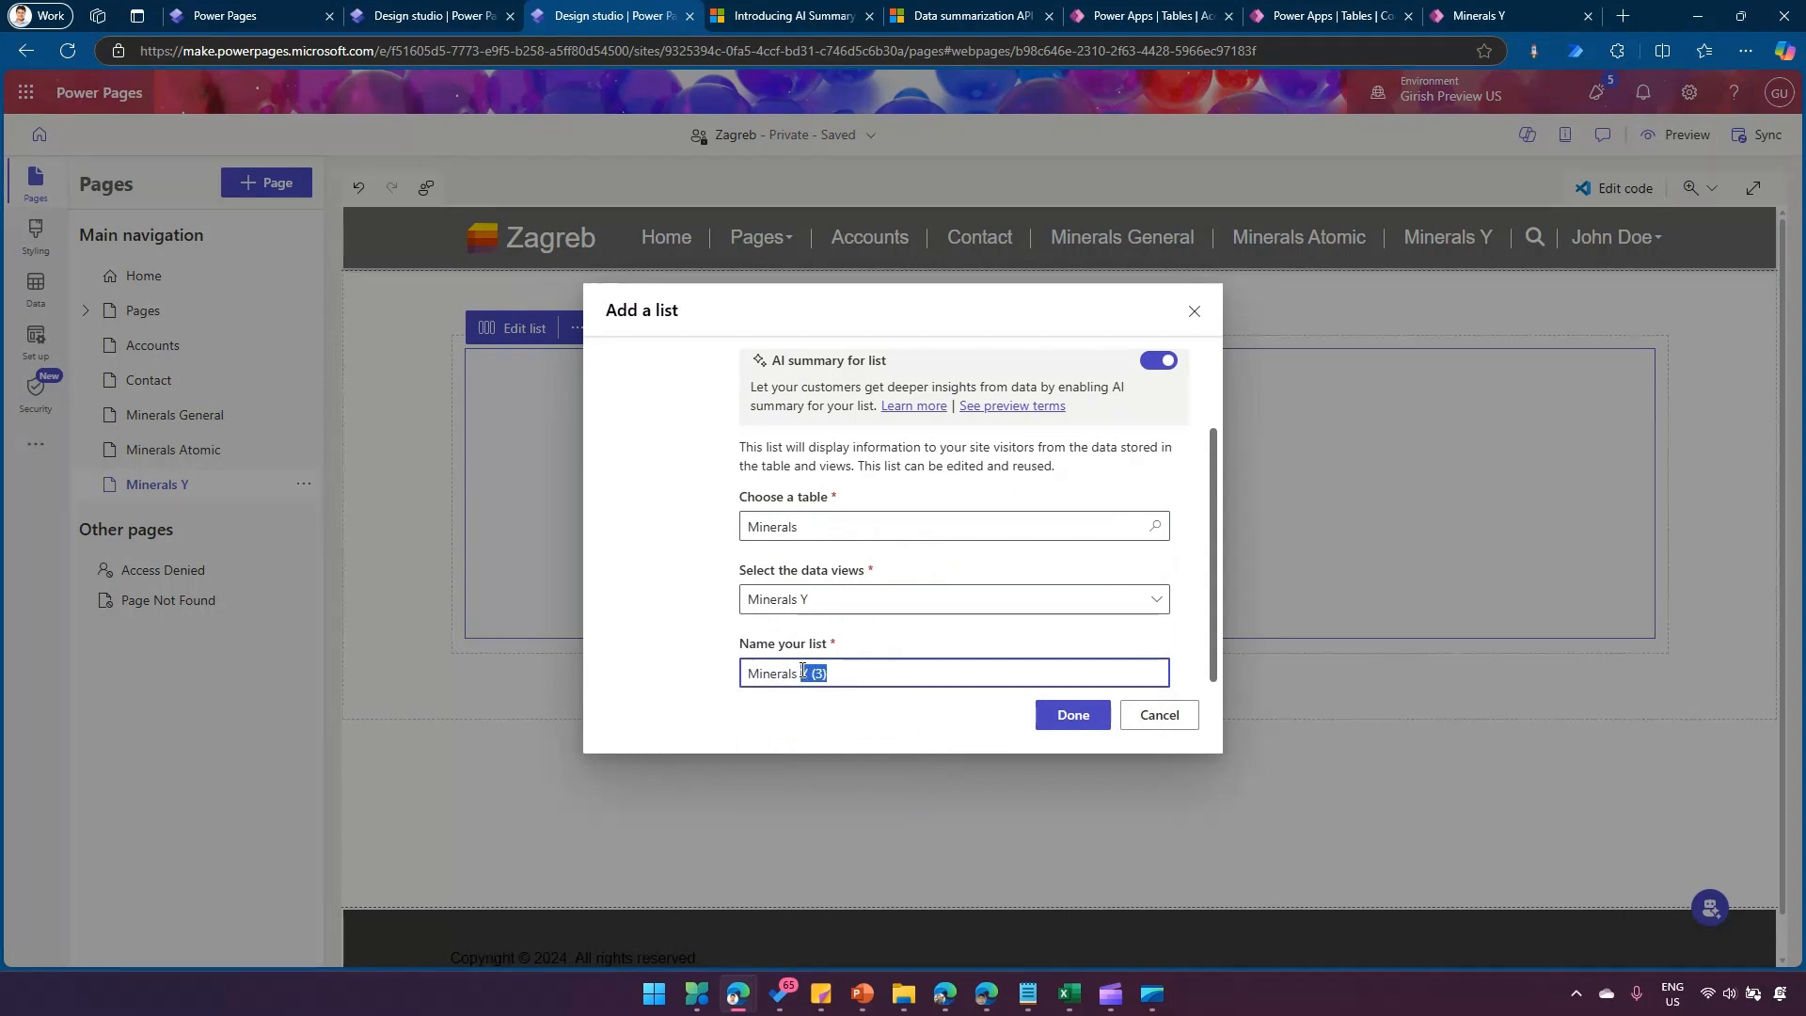
{"action": "type", "text": "Summary"}
{"action": "left_click", "coordinate": [1066, 717]}
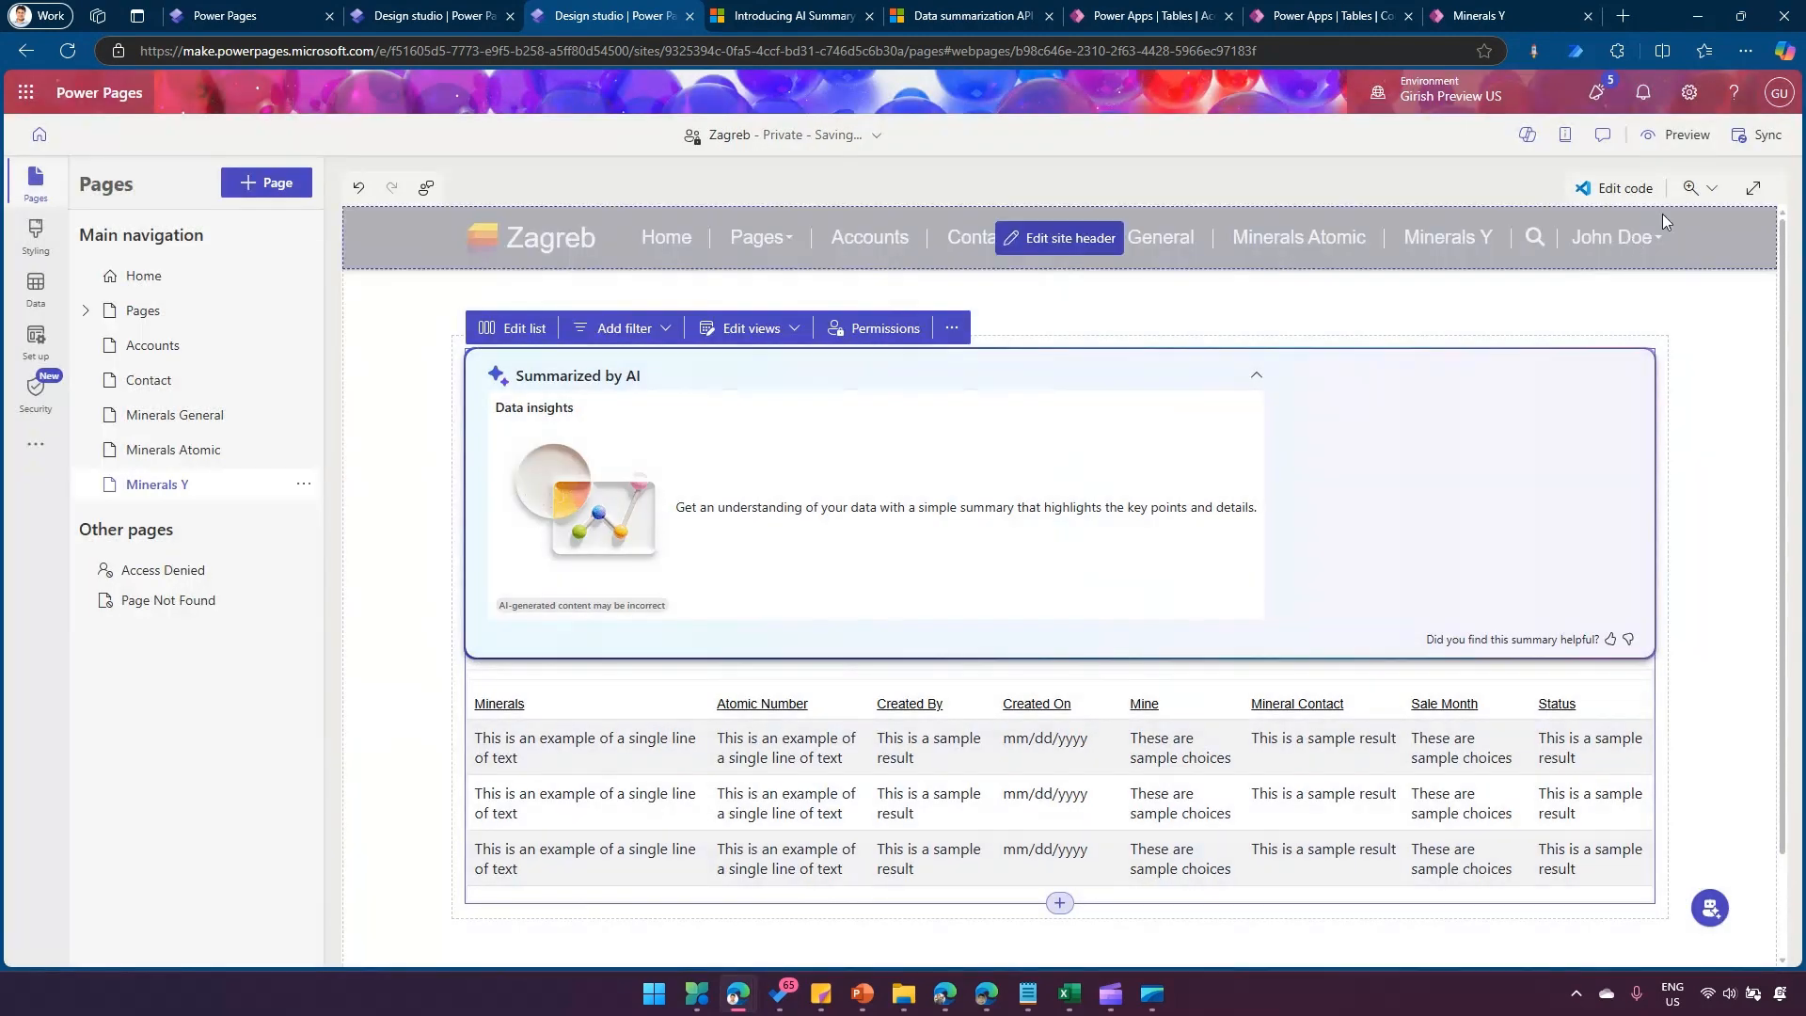
Sync the site configuration and preview the Minerals Y page at desktop size
{"action": "left_click", "coordinate": [1754, 143]}
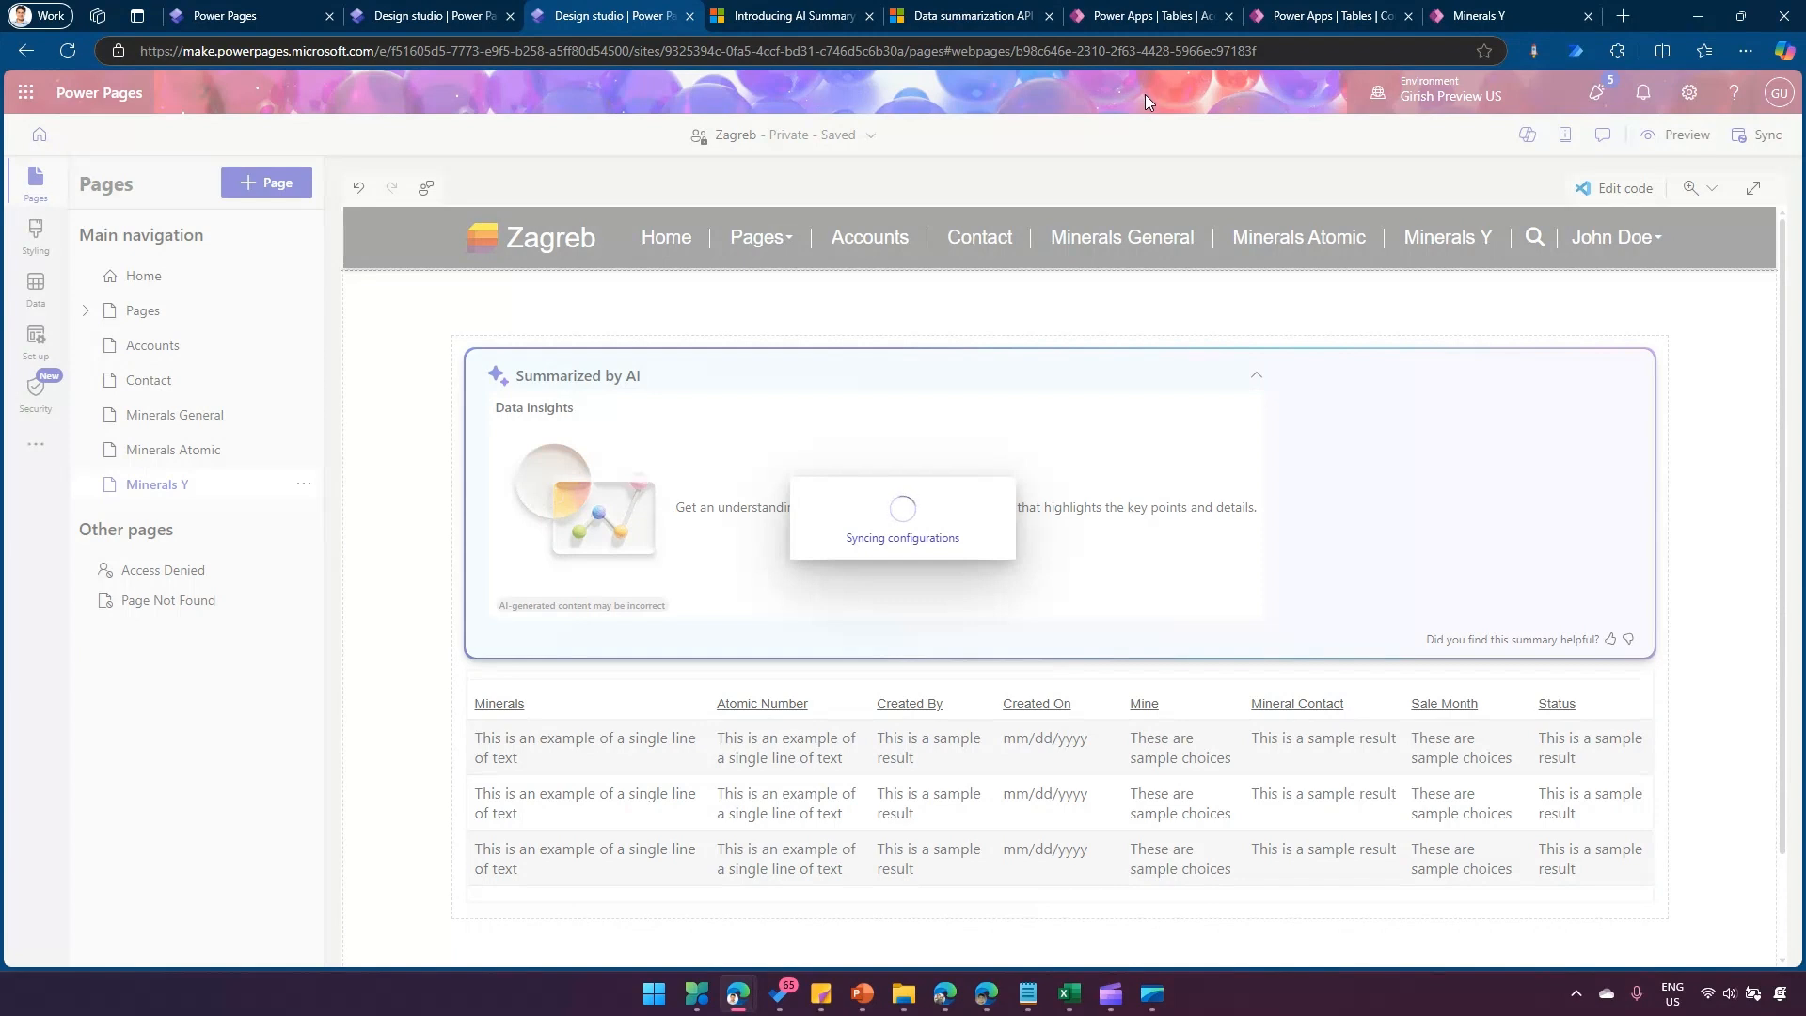
{"action": "left_click", "coordinate": [1679, 136]}
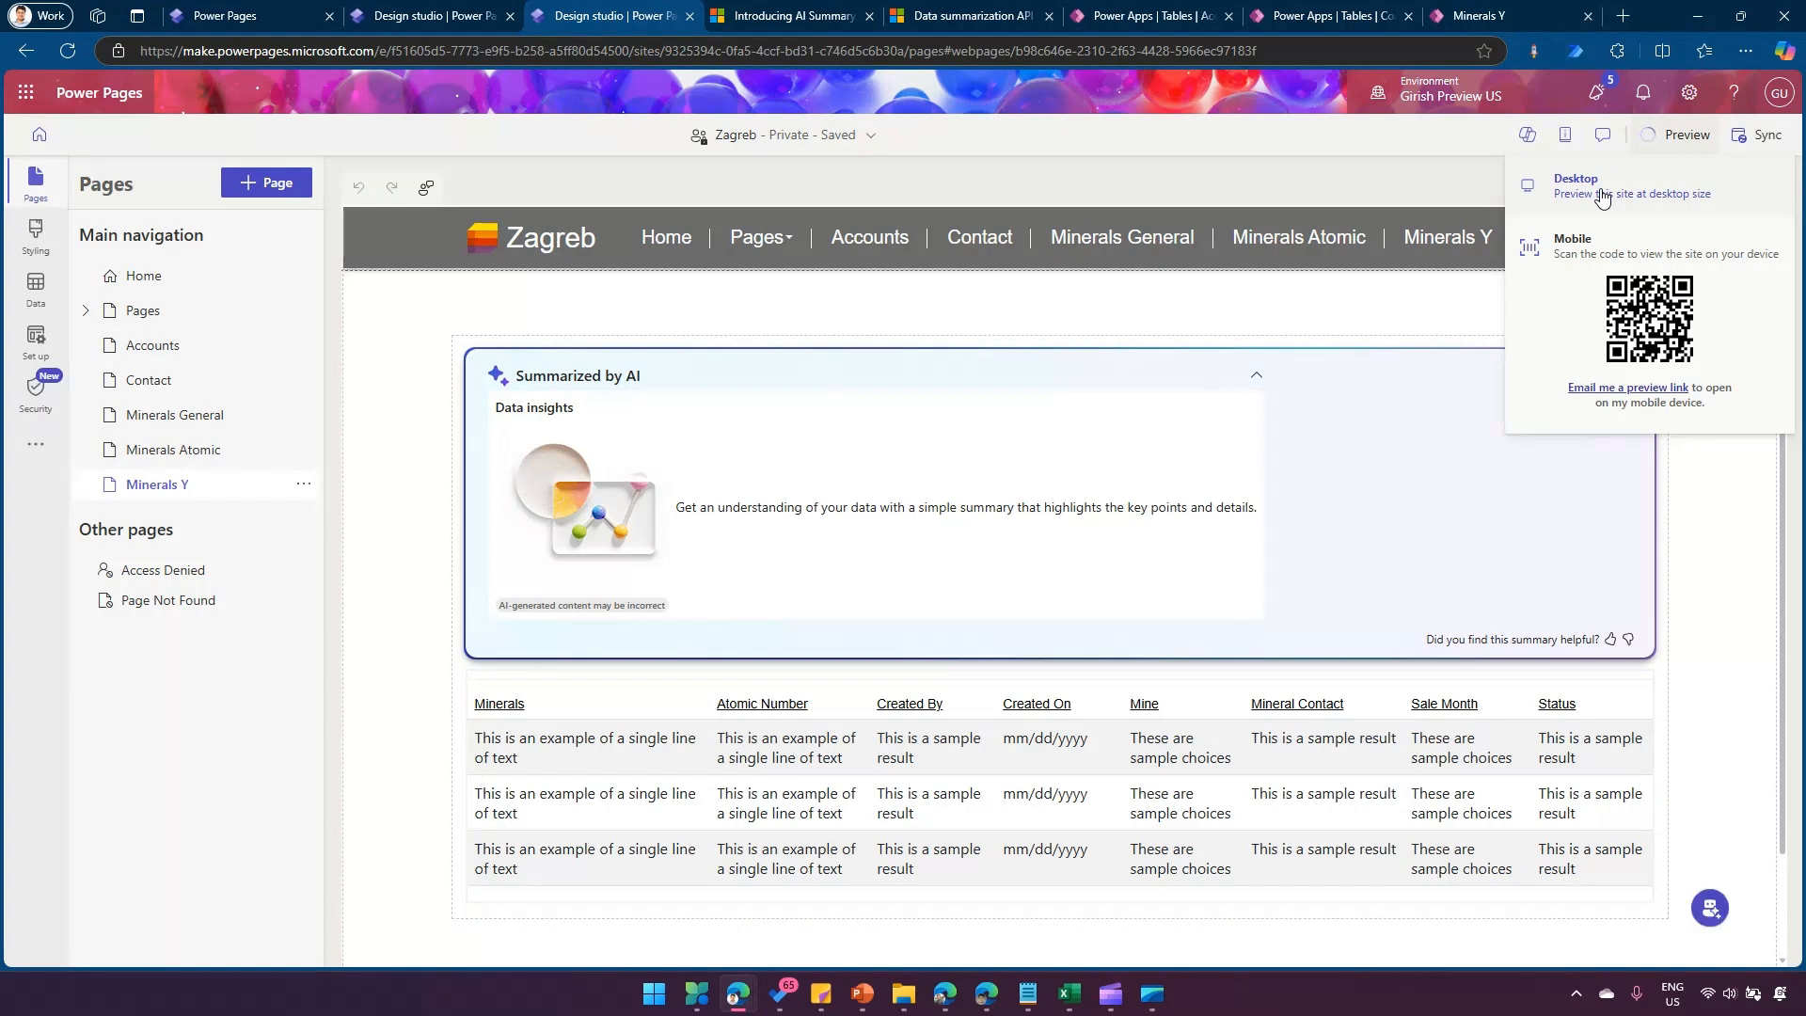
{"action": "left_click", "coordinate": [1602, 196]}
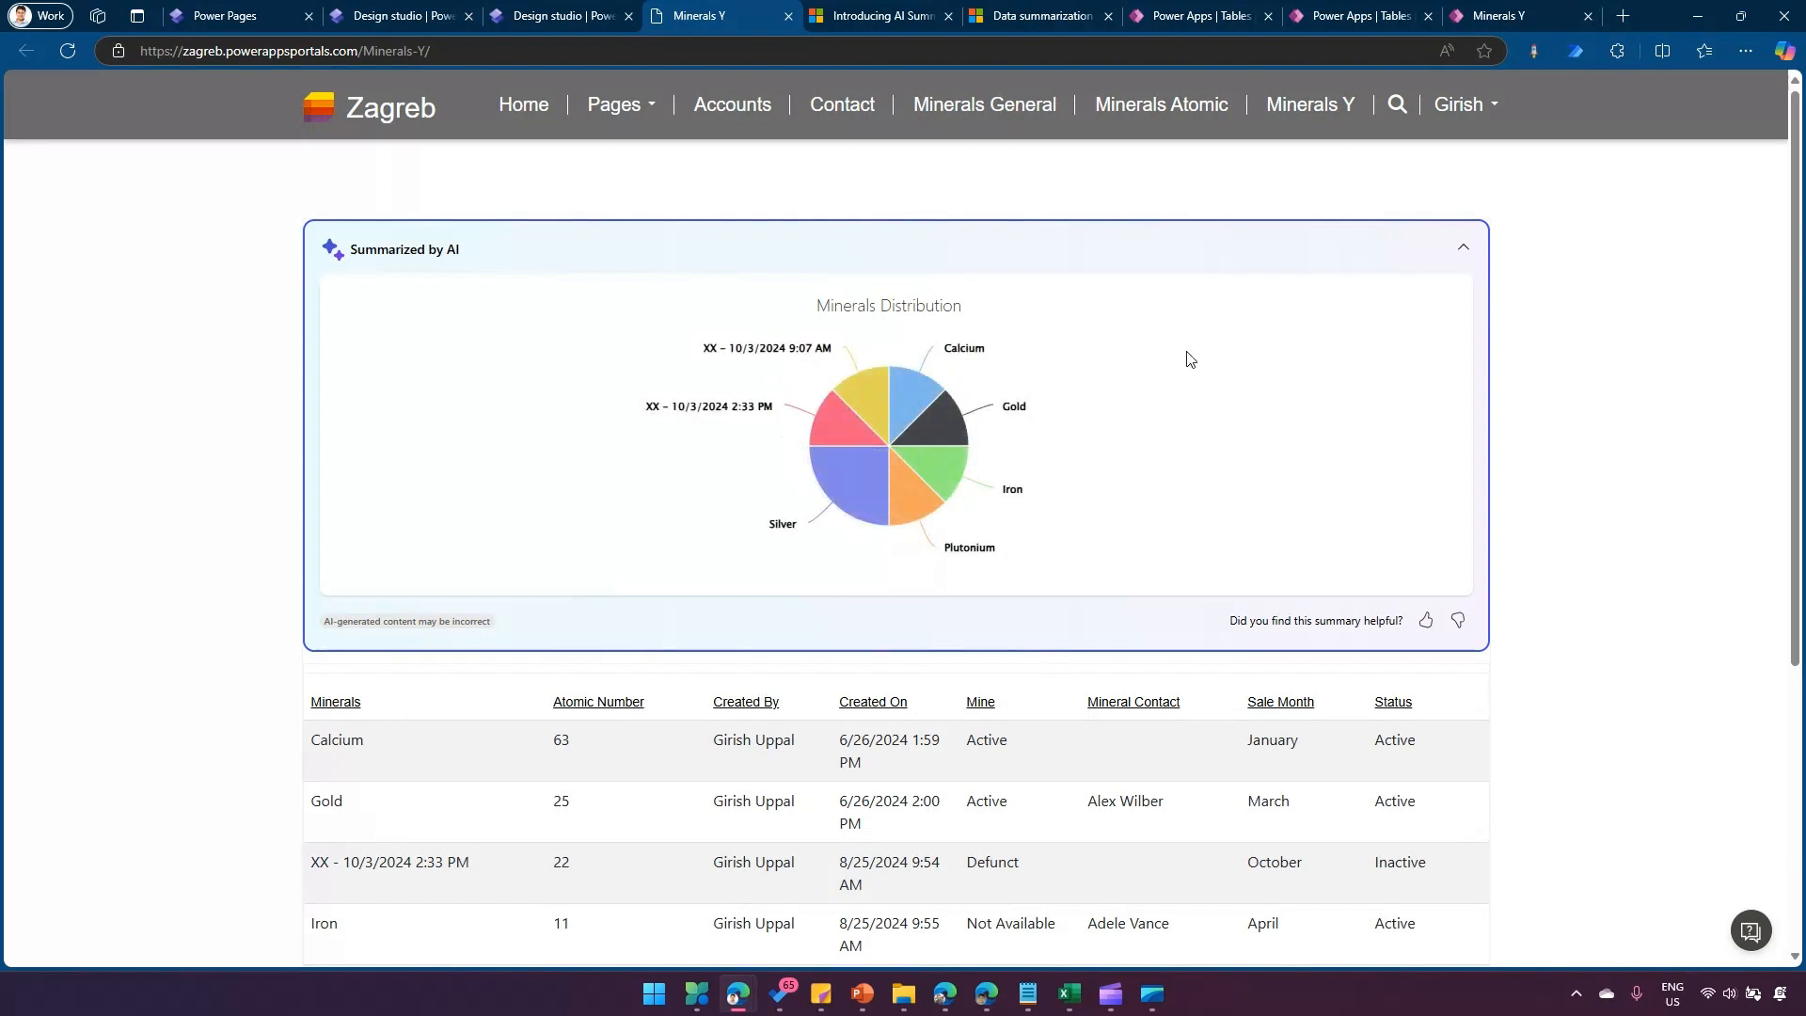
Generate the Atomic Information summary on the live Minerals Atomic page, examine its chart, and collapse the summary
{"action": "left_click", "coordinate": [1189, 111]}
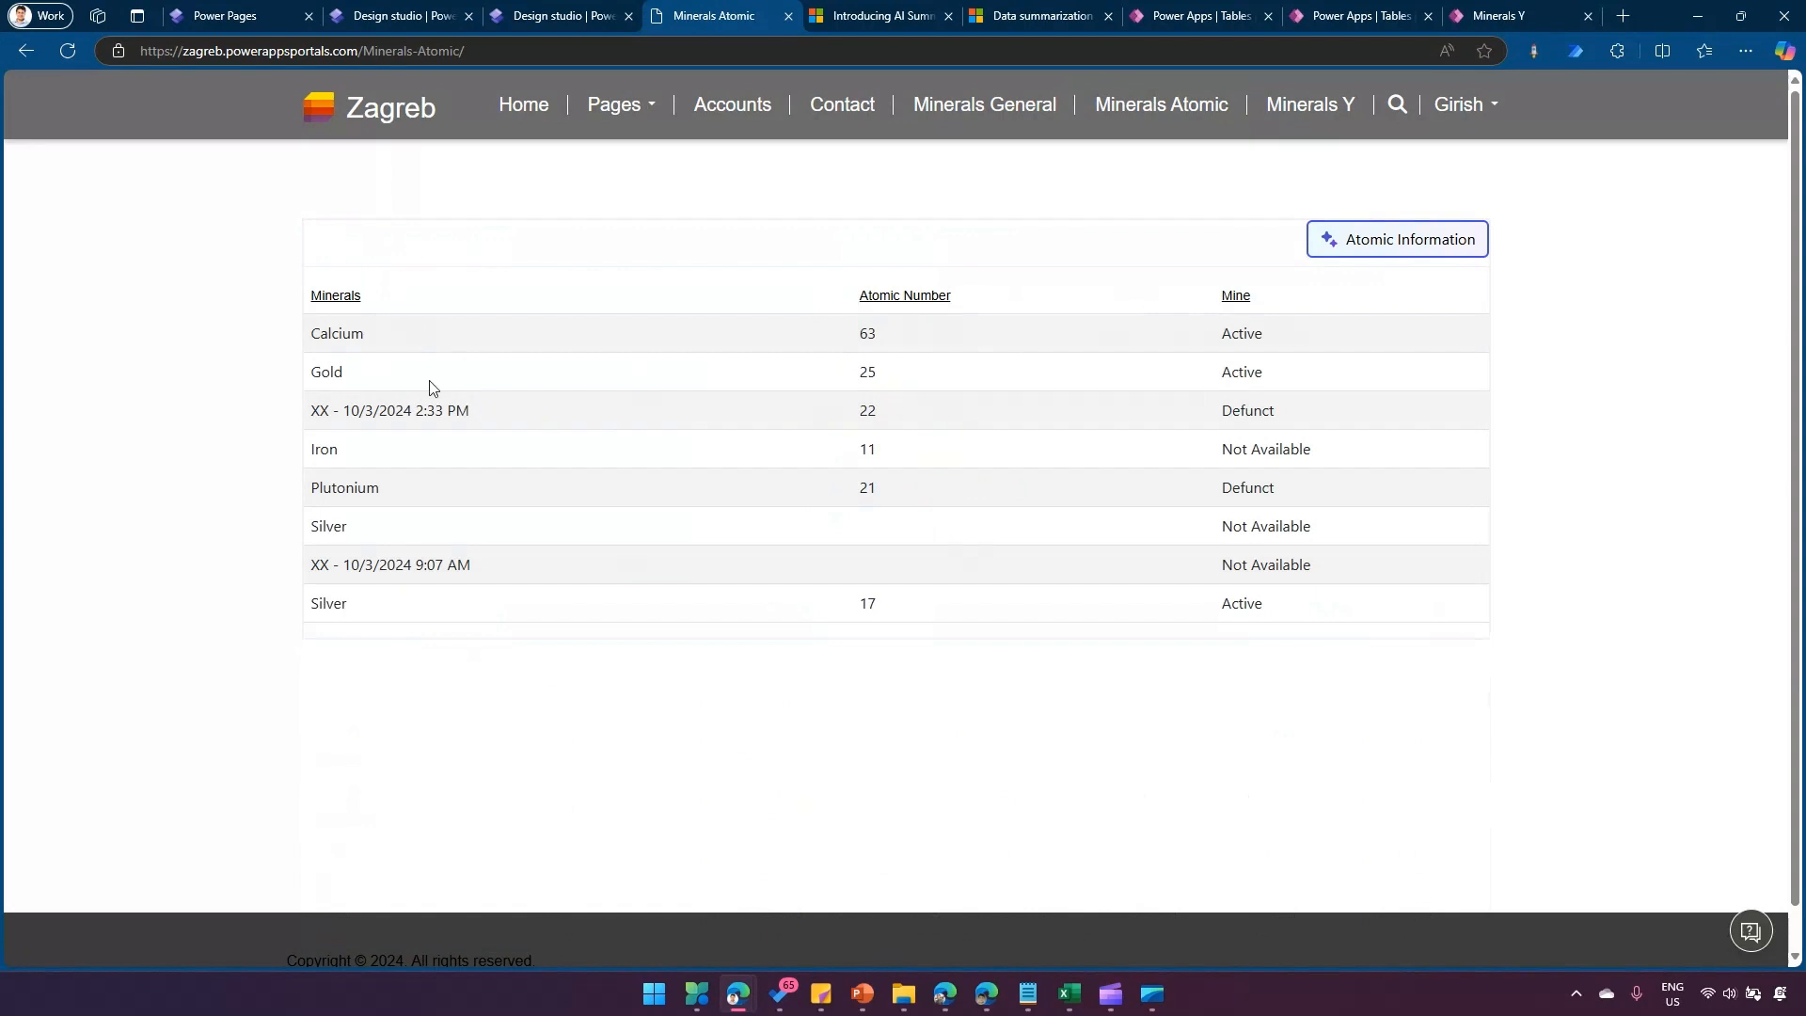
{"action": "left_click", "coordinate": [1372, 254]}
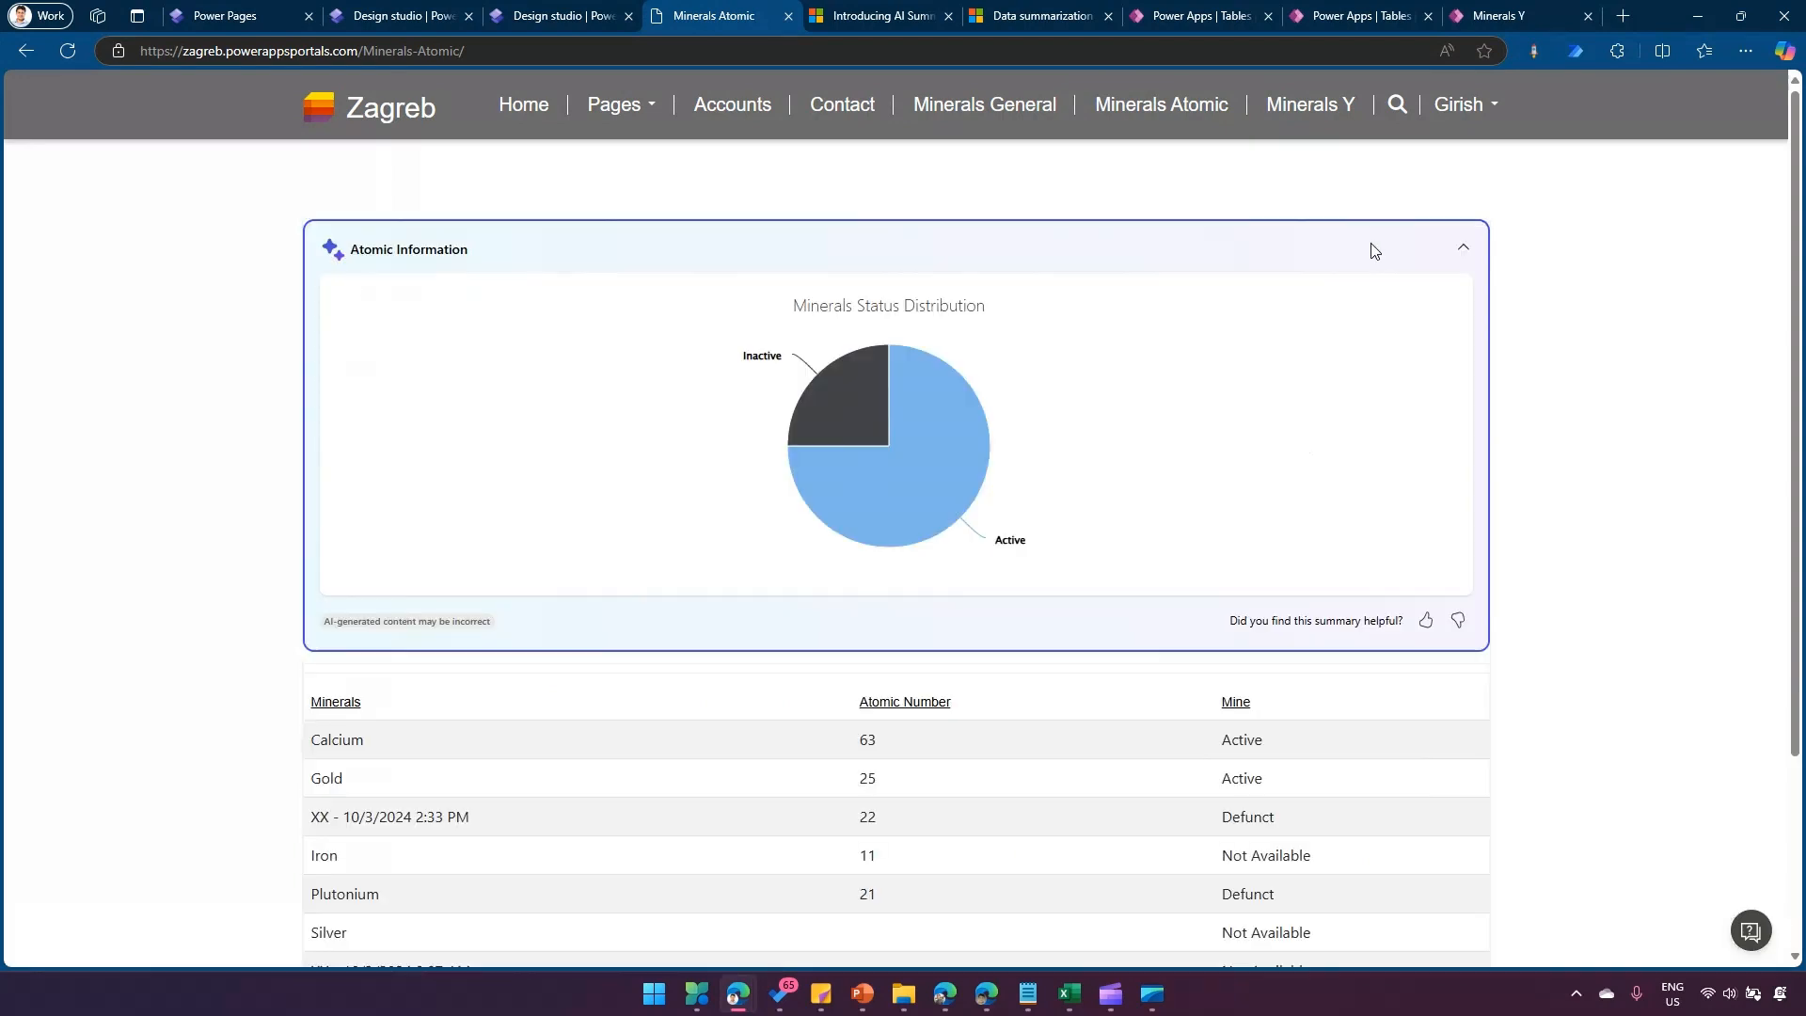
{"action": "mouse_move", "coordinate": [892, 403]}
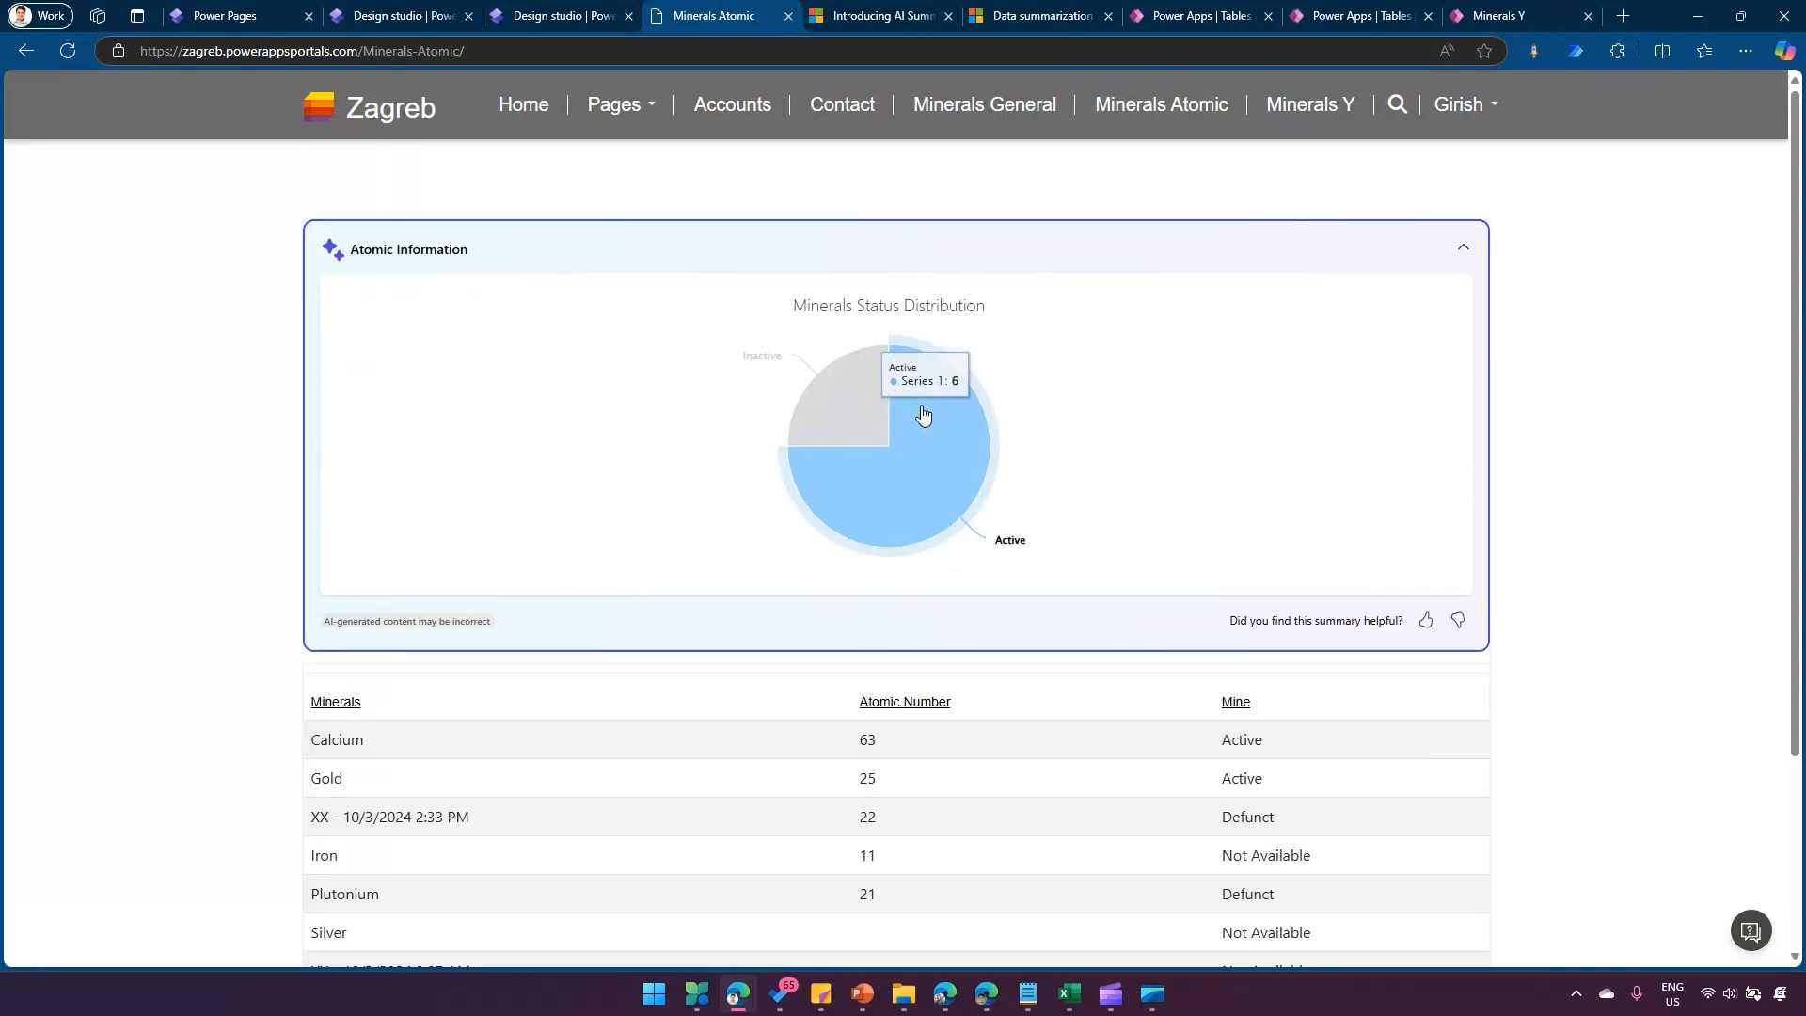
{"action": "left_click", "coordinate": [1468, 252]}
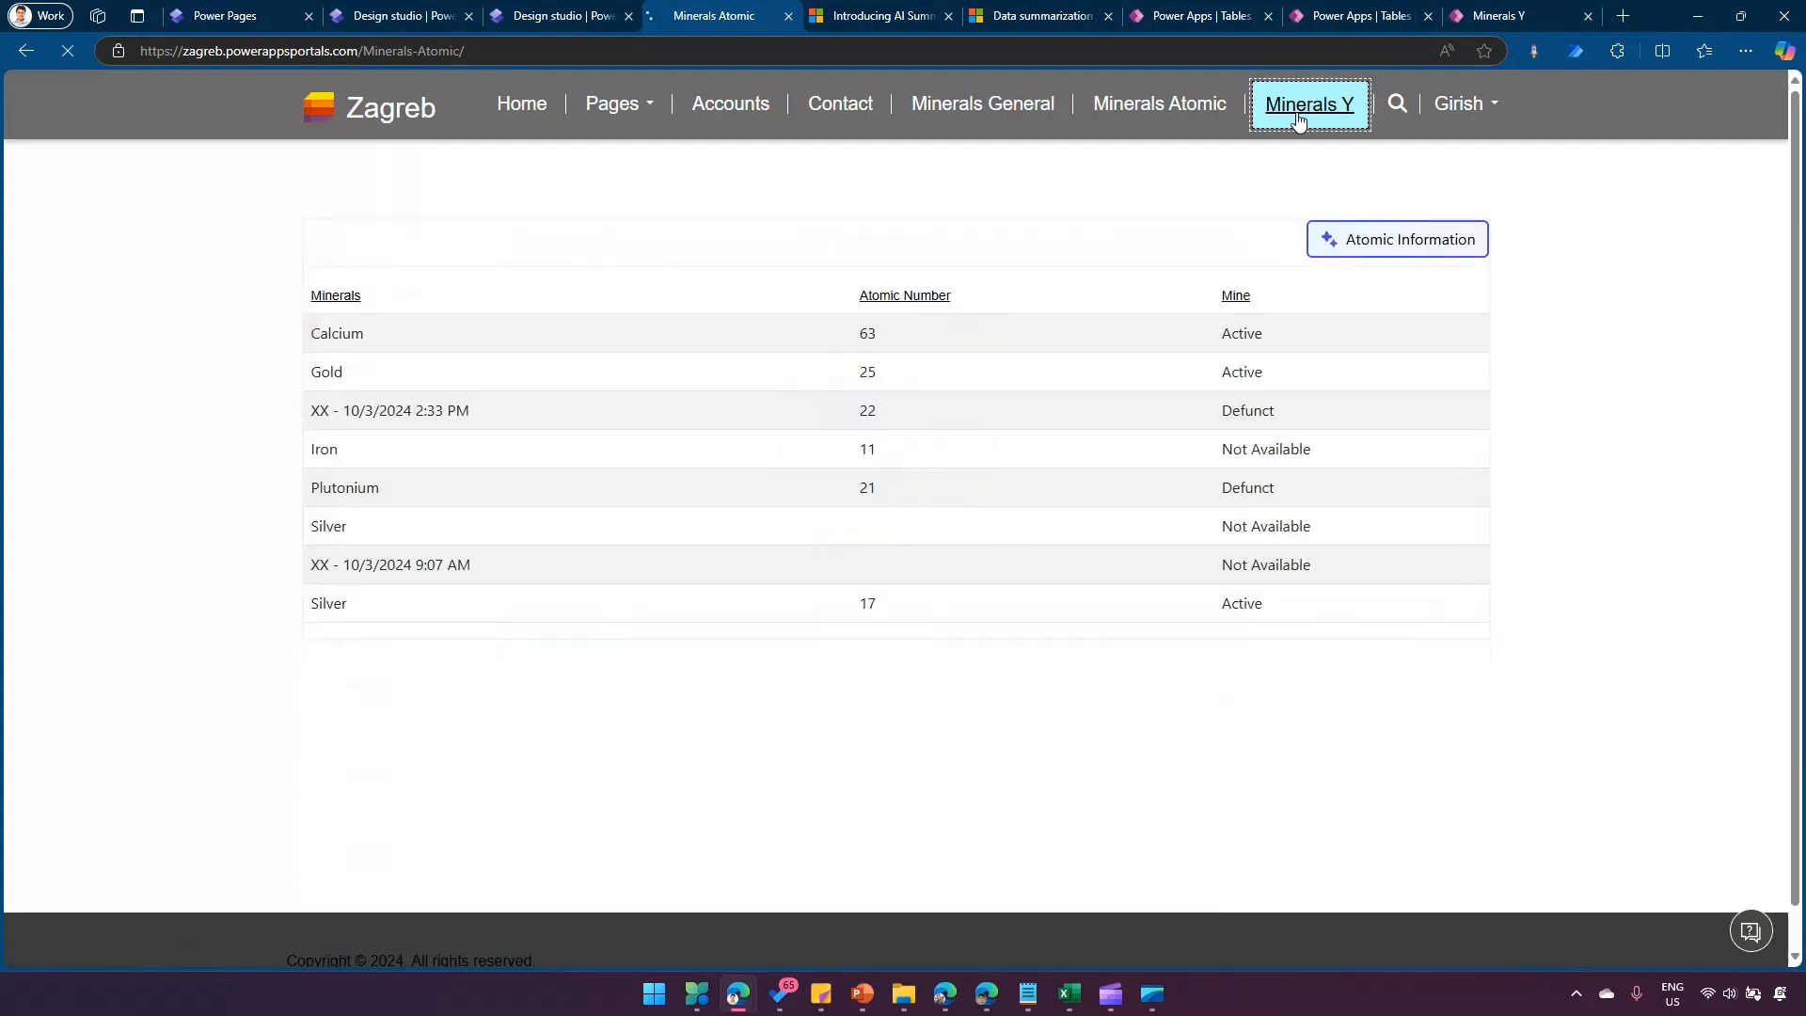
Review the live Minerals Y page's summary, including the defunct and inactive mining highlights, against the listed records, and collapse it
{"action": "left_click", "coordinate": [1297, 115]}
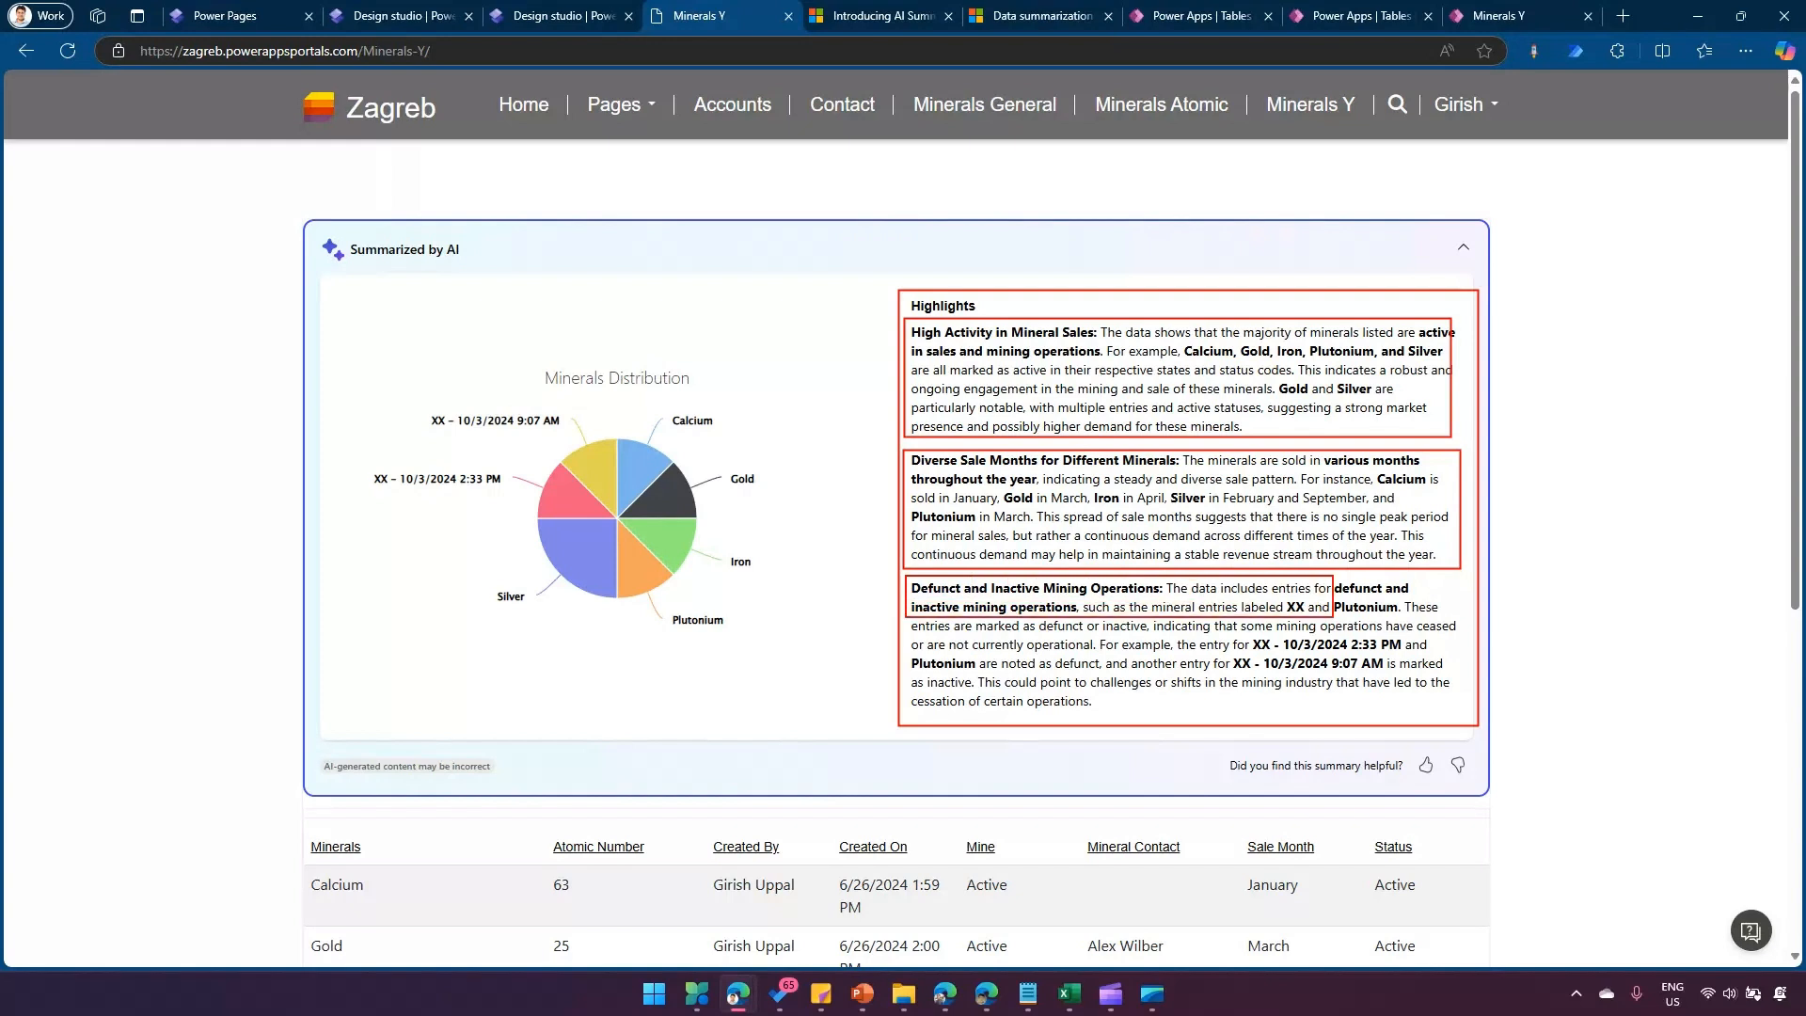
{"action": "left_click_drag", "start_coordinate": [1419, 616], "coordinate": [1407, 614]}
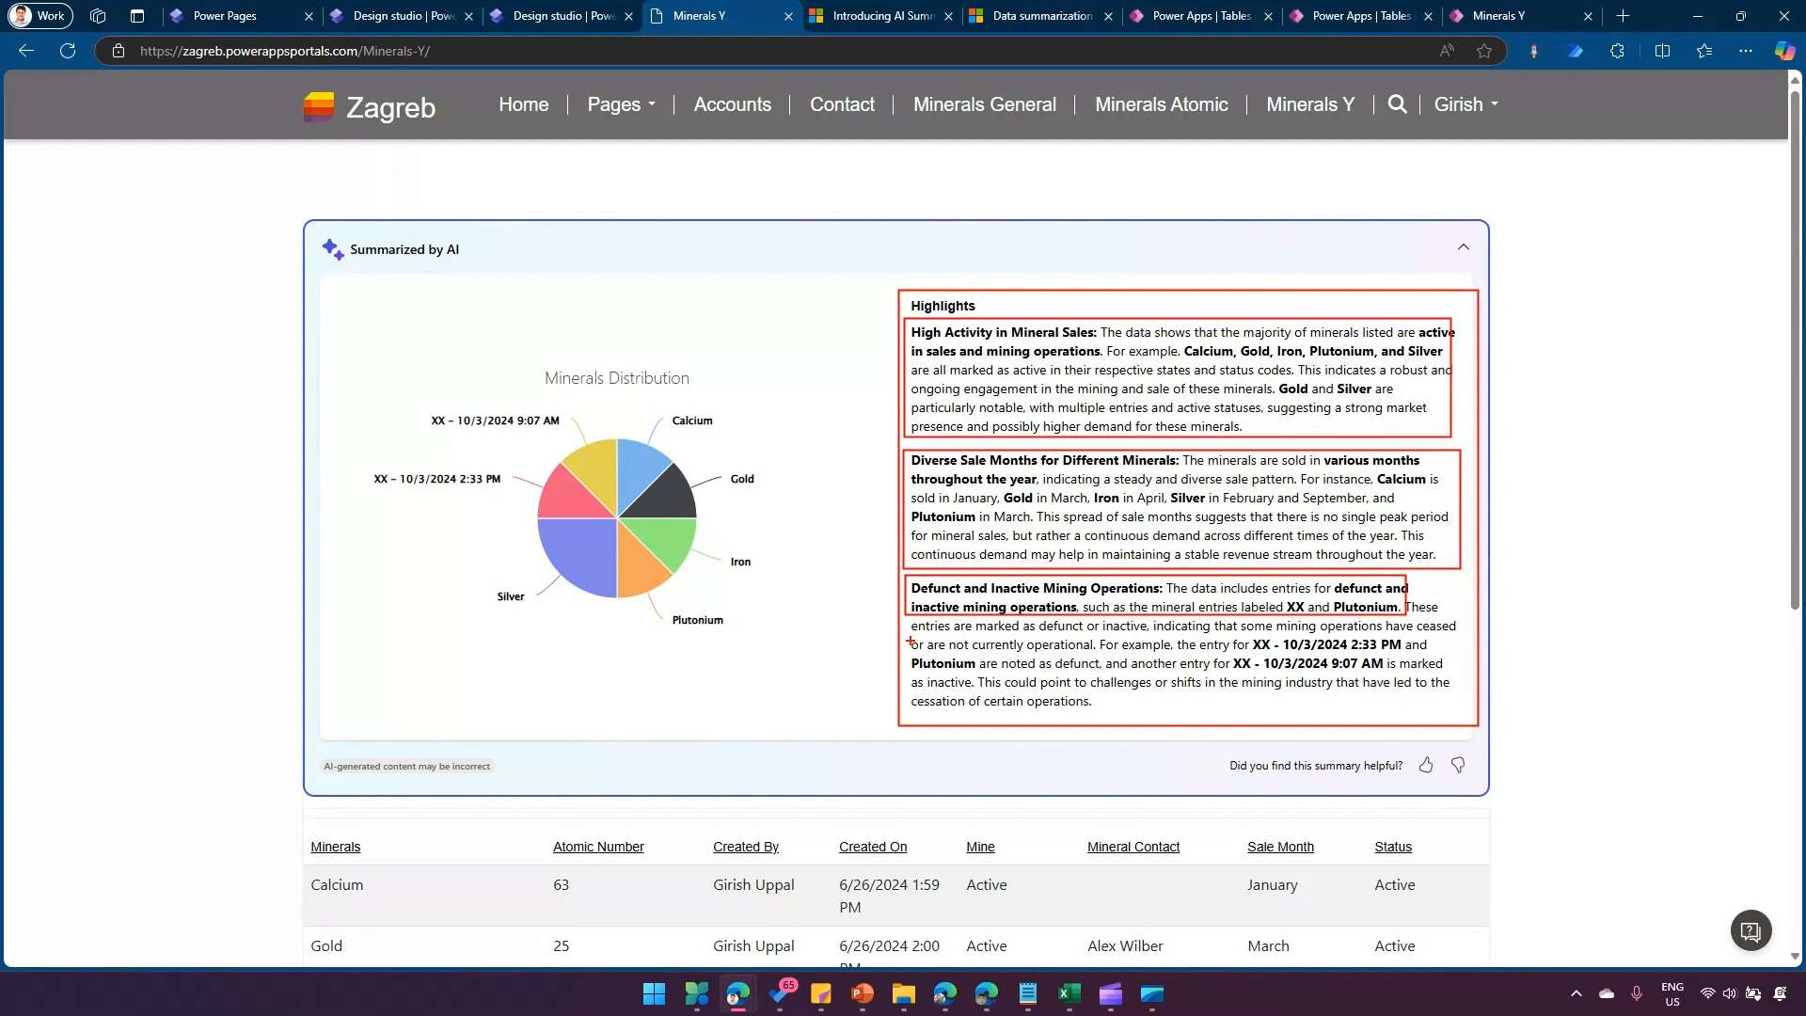
{"action": "mouse_move", "coordinate": [903, 637]}
{"action": "left_mouse_down"}
{"action": "mouse_move", "coordinate": [1436, 653]}
{"action": "mouse_move", "coordinate": [1456, 706]}
{"action": "left_mouse_up"}
{"action": "left_click_drag", "start_coordinate": [1584, 632], "coordinate": [1471, 691]}
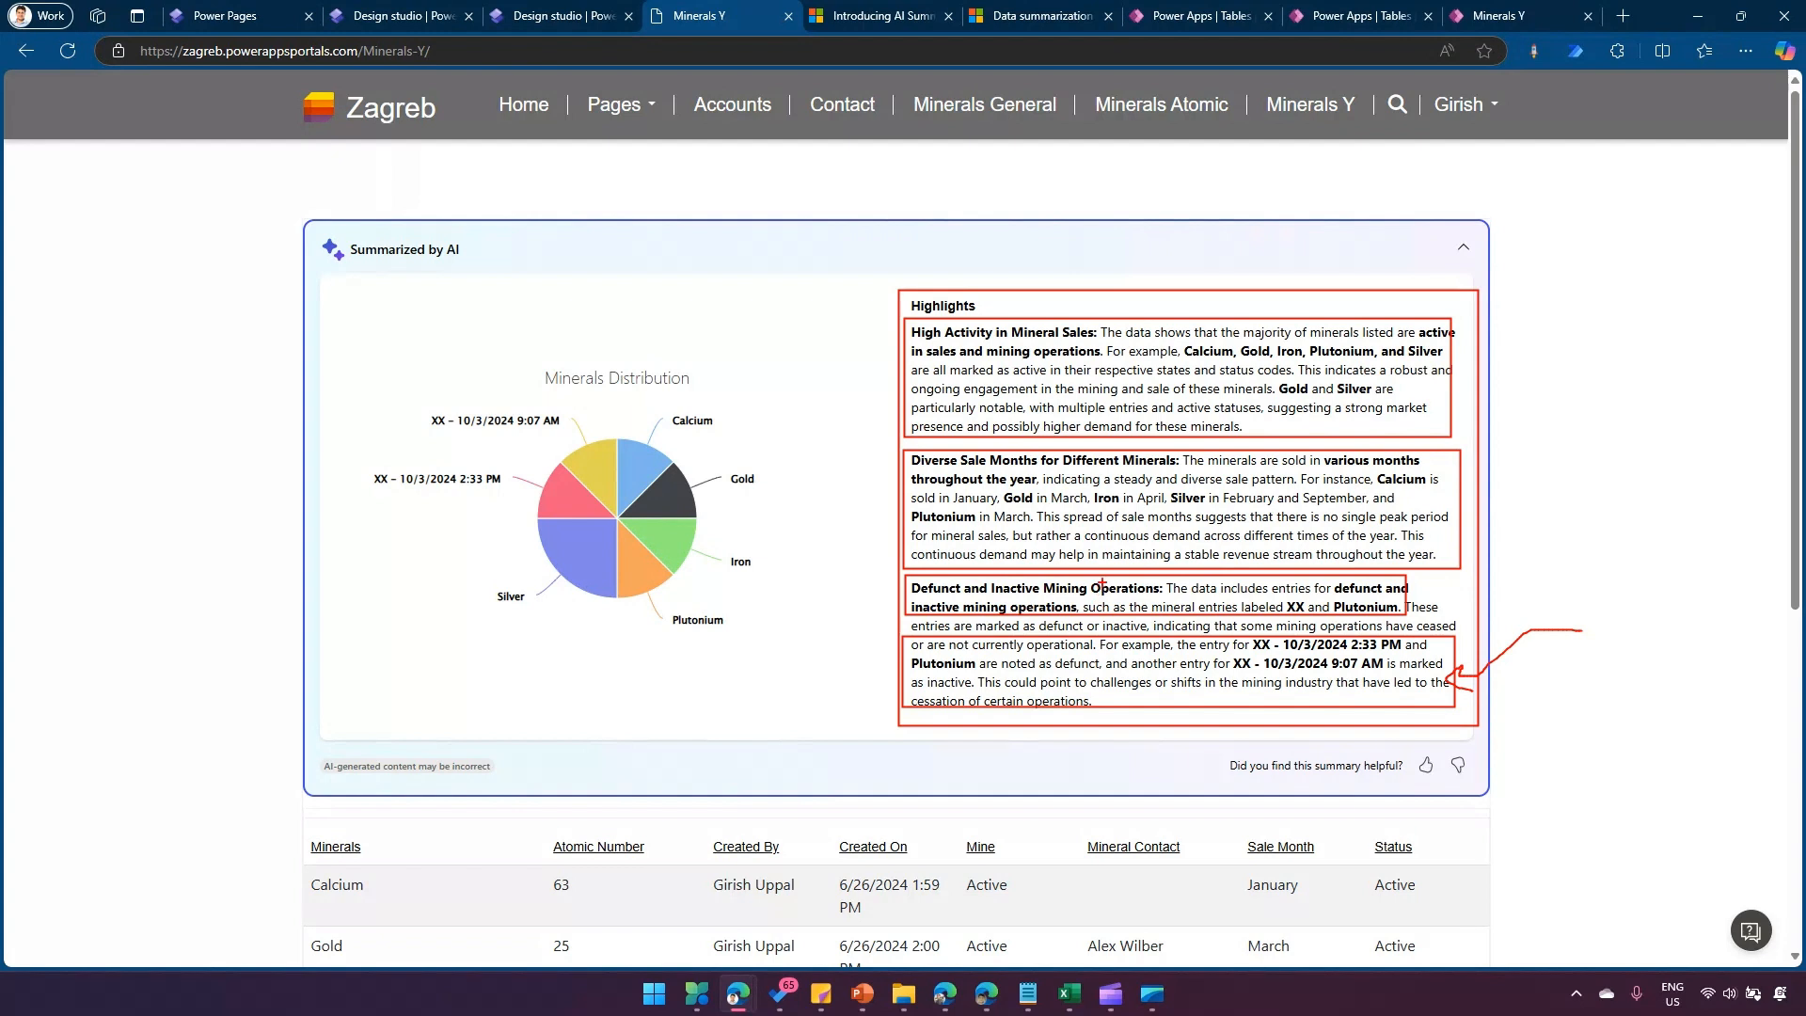
{"action": "key", "text": "Escape"}
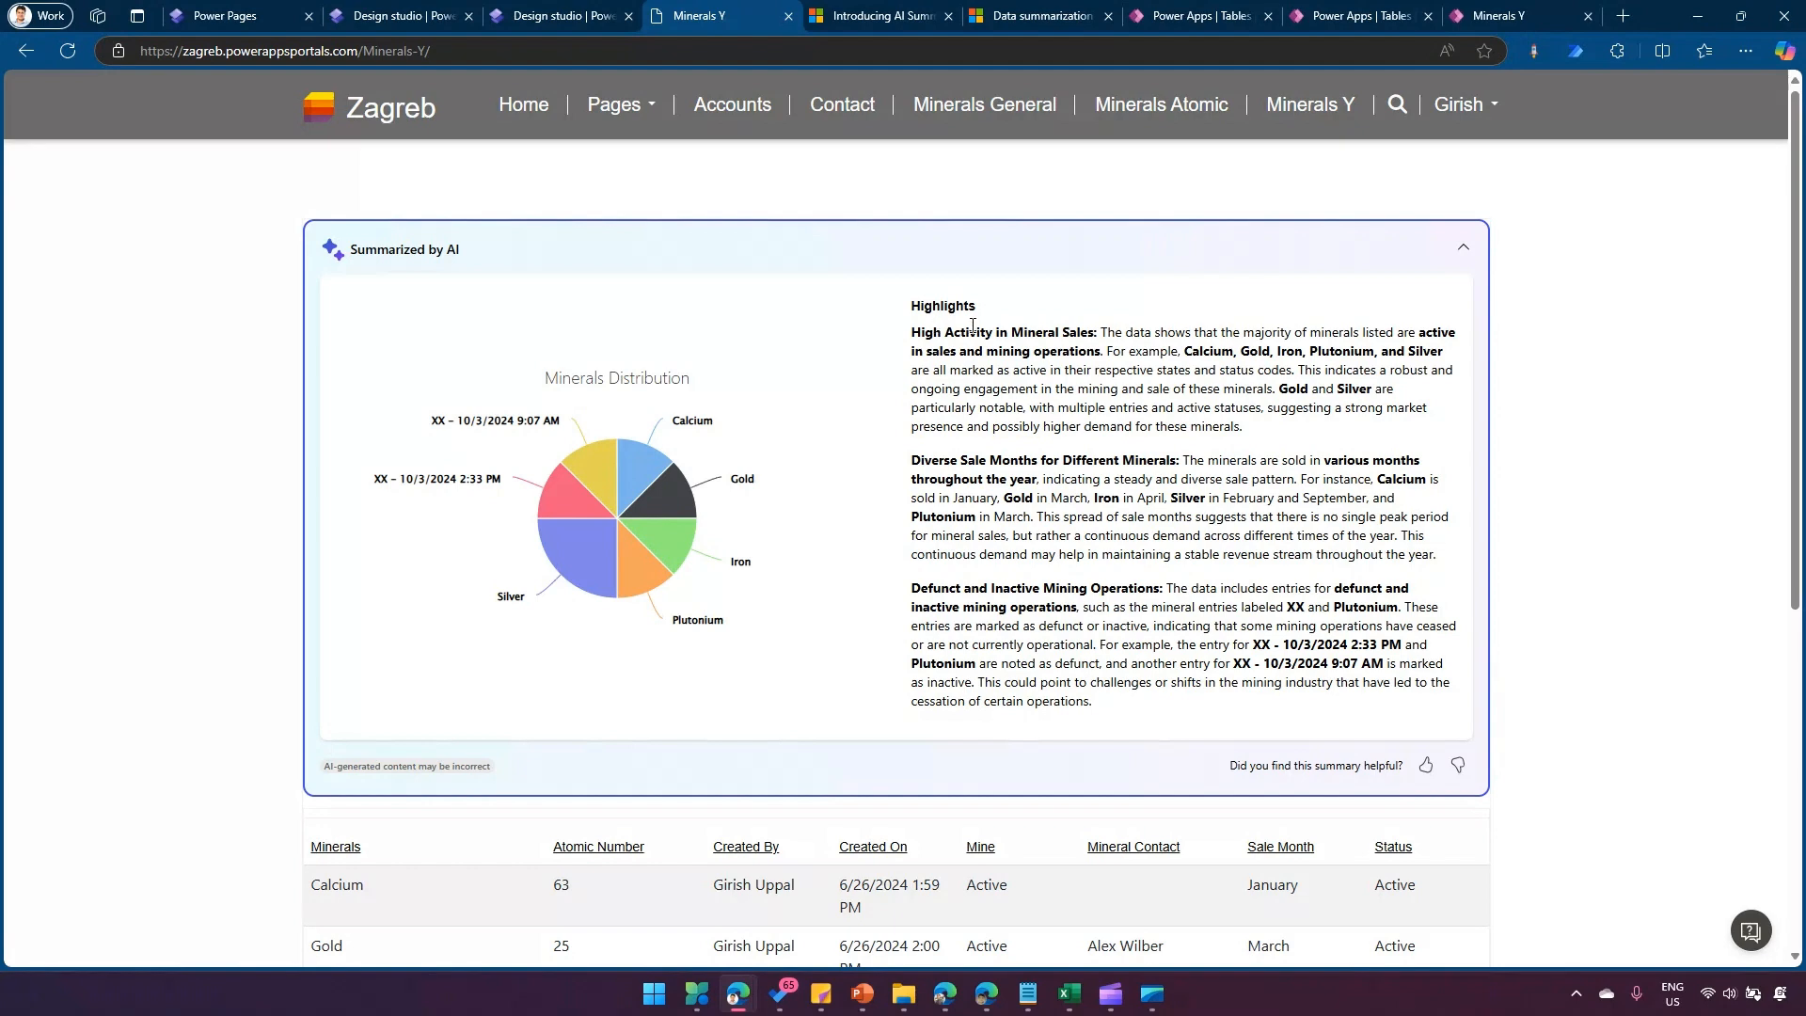
{"action": "scroll", "coordinate": [1100, 421], "scroll_direction": "down", "scroll_amount": 5}
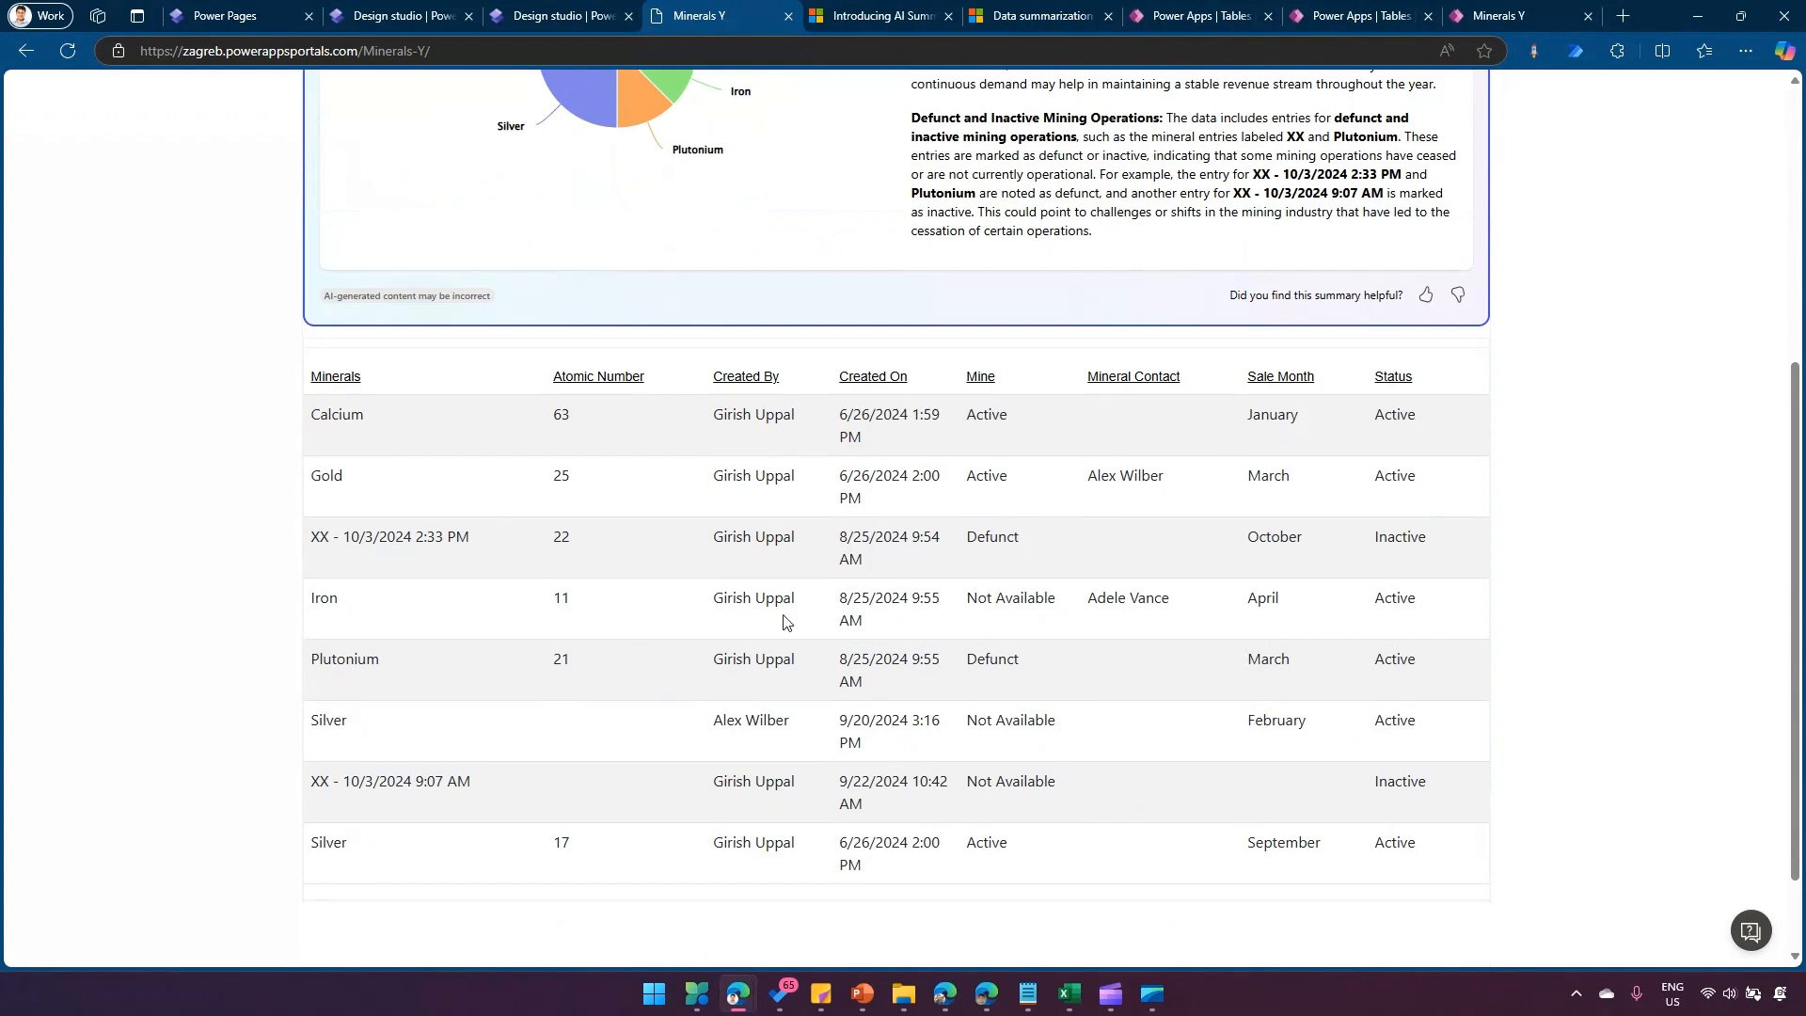
{"action": "scroll", "coordinate": [1235, 749], "scroll_direction": "up", "scroll_amount": 5}
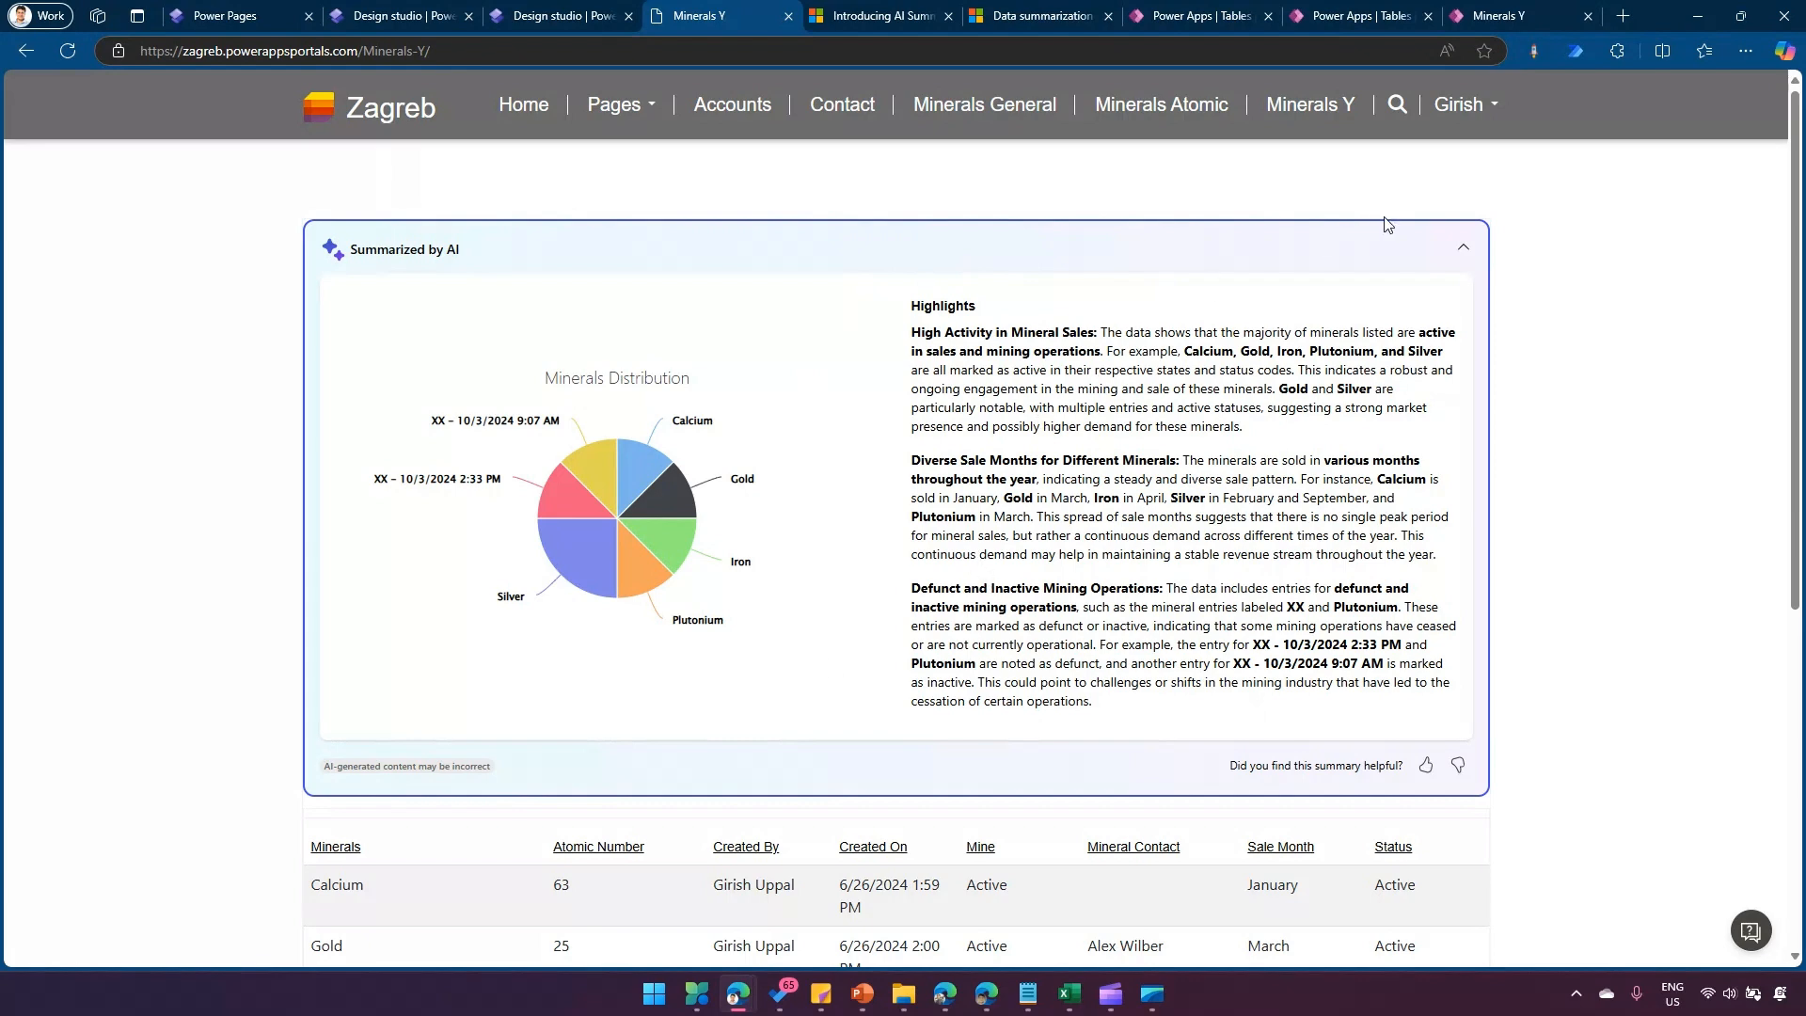
{"action": "left_click", "coordinate": [1463, 247]}
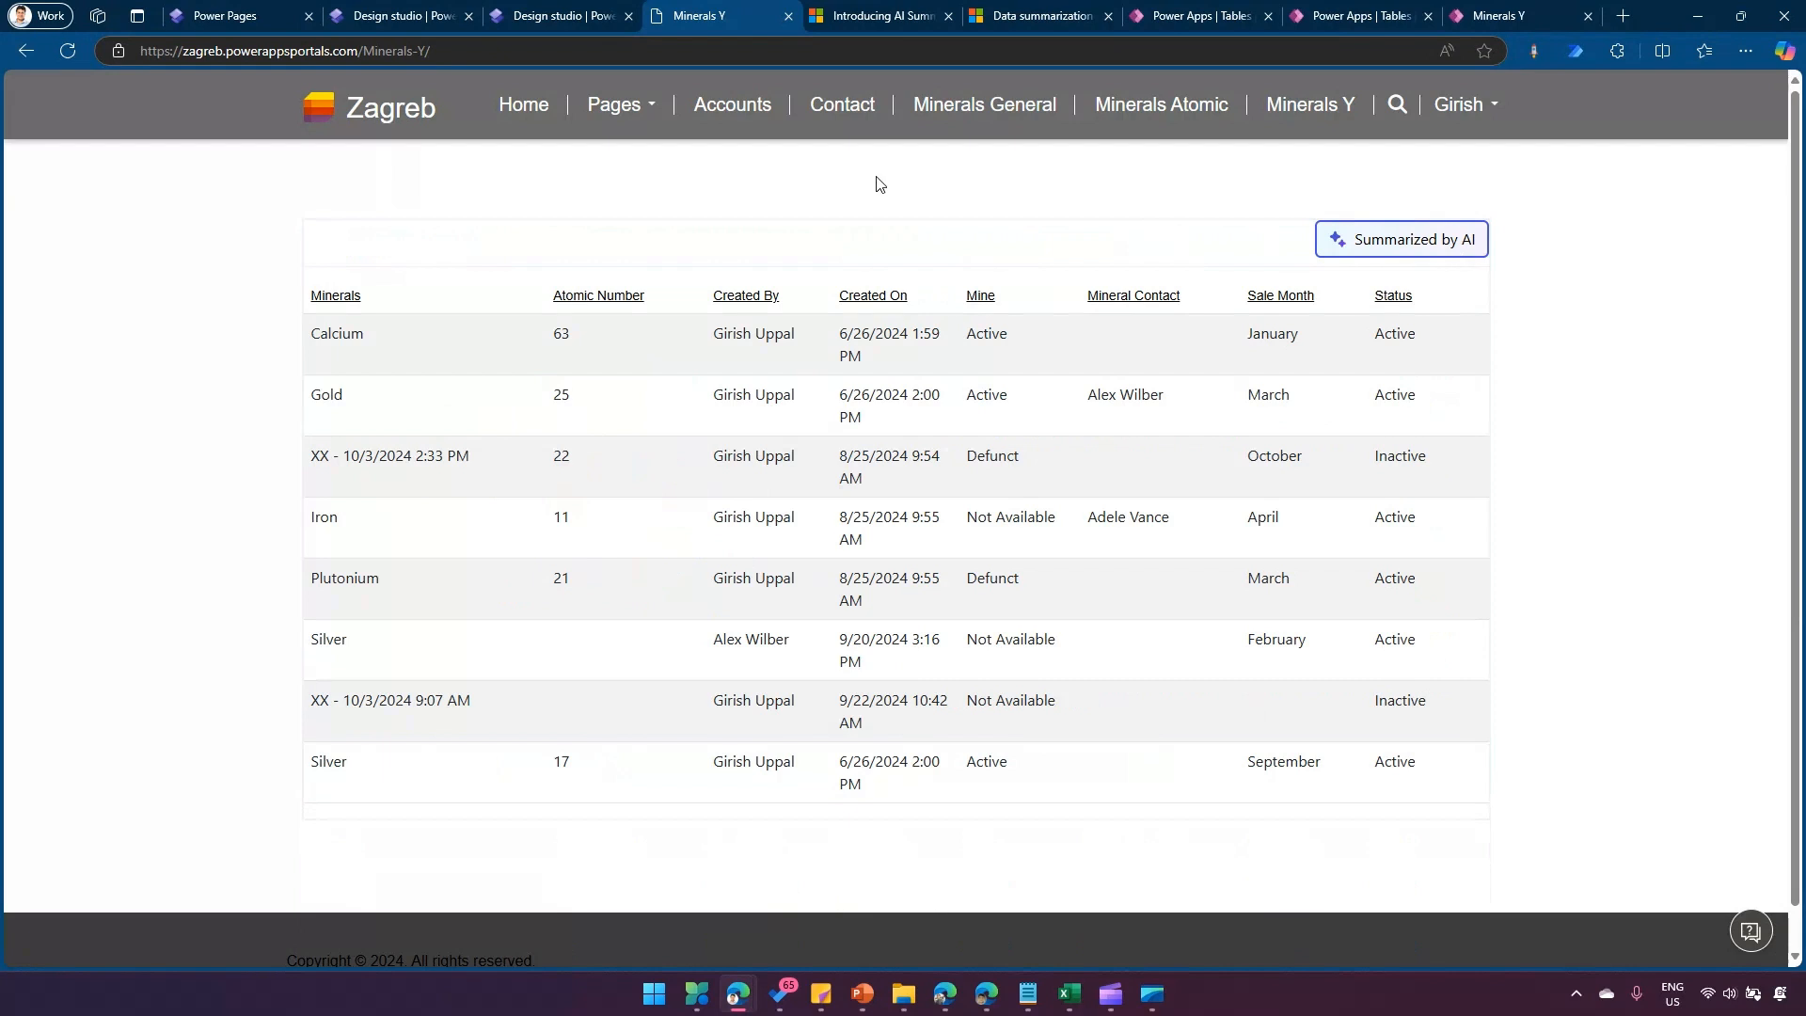
Revisit the AI summaries on the live Accounts, Contact, Minerals General, Minerals Atomic and Minerals Y pages to compare them
{"action": "left_click", "coordinate": [749, 113]}
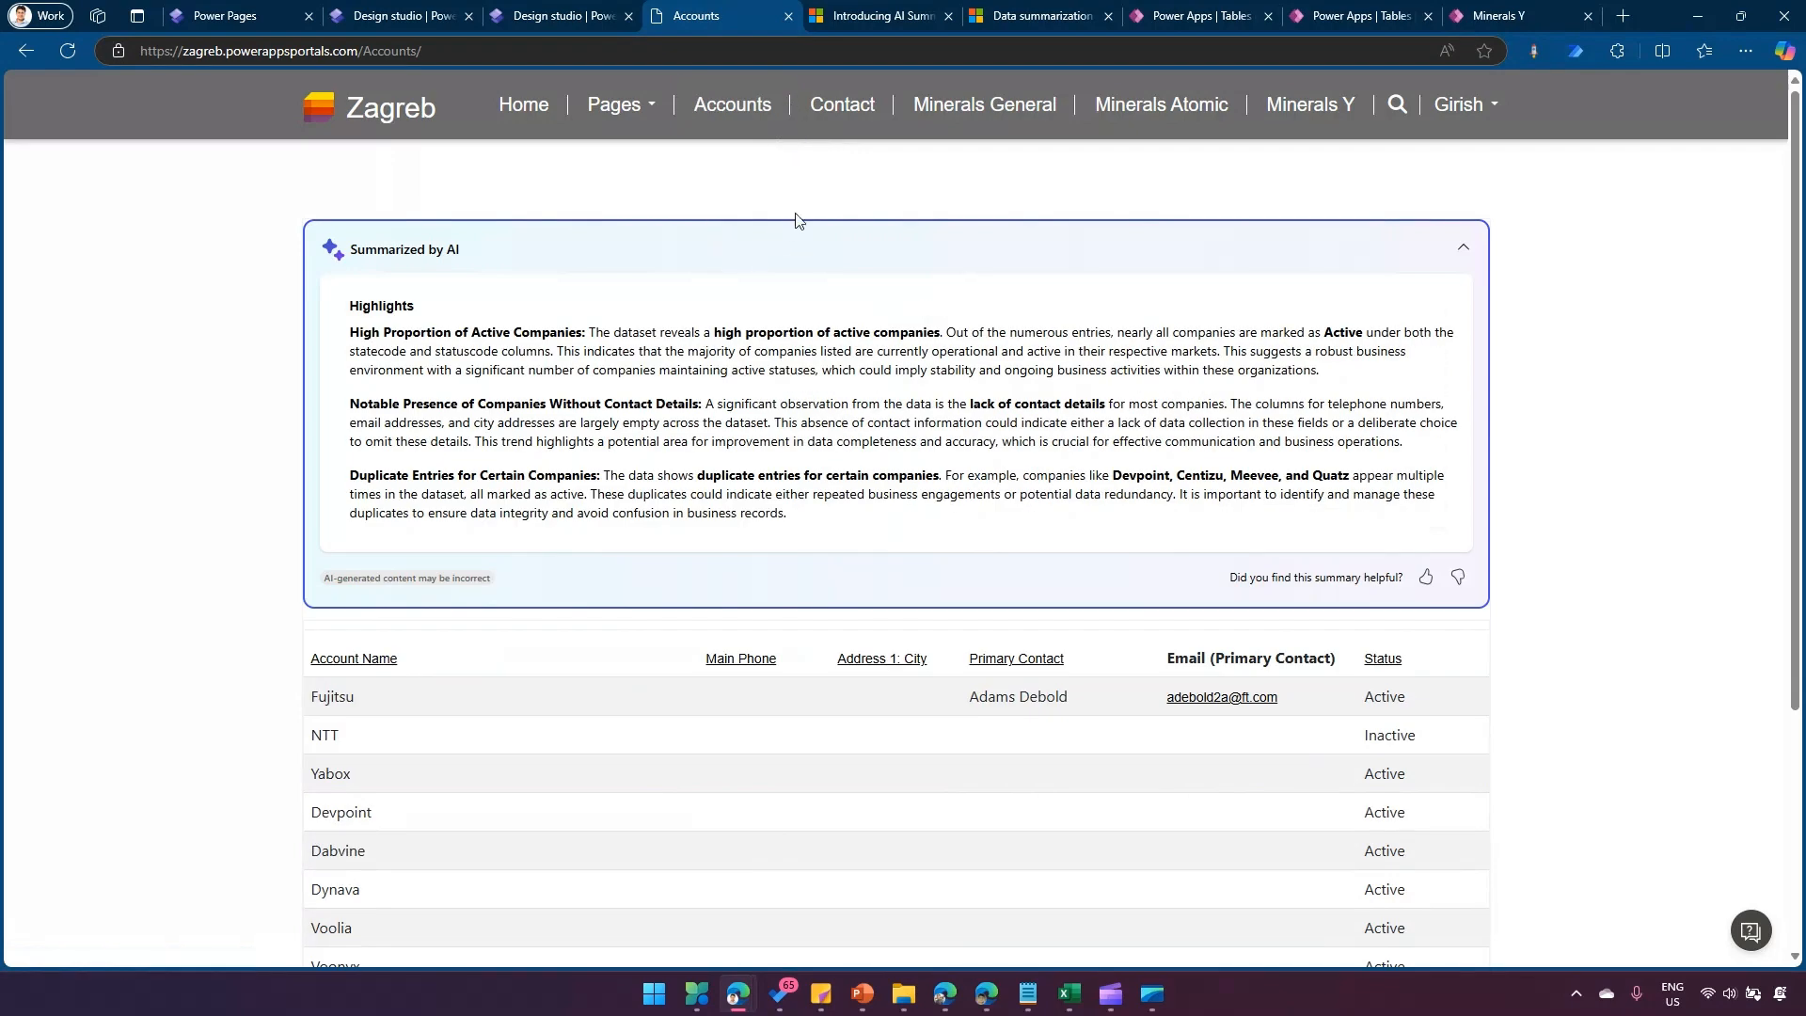
{"action": "left_click", "coordinate": [832, 125]}
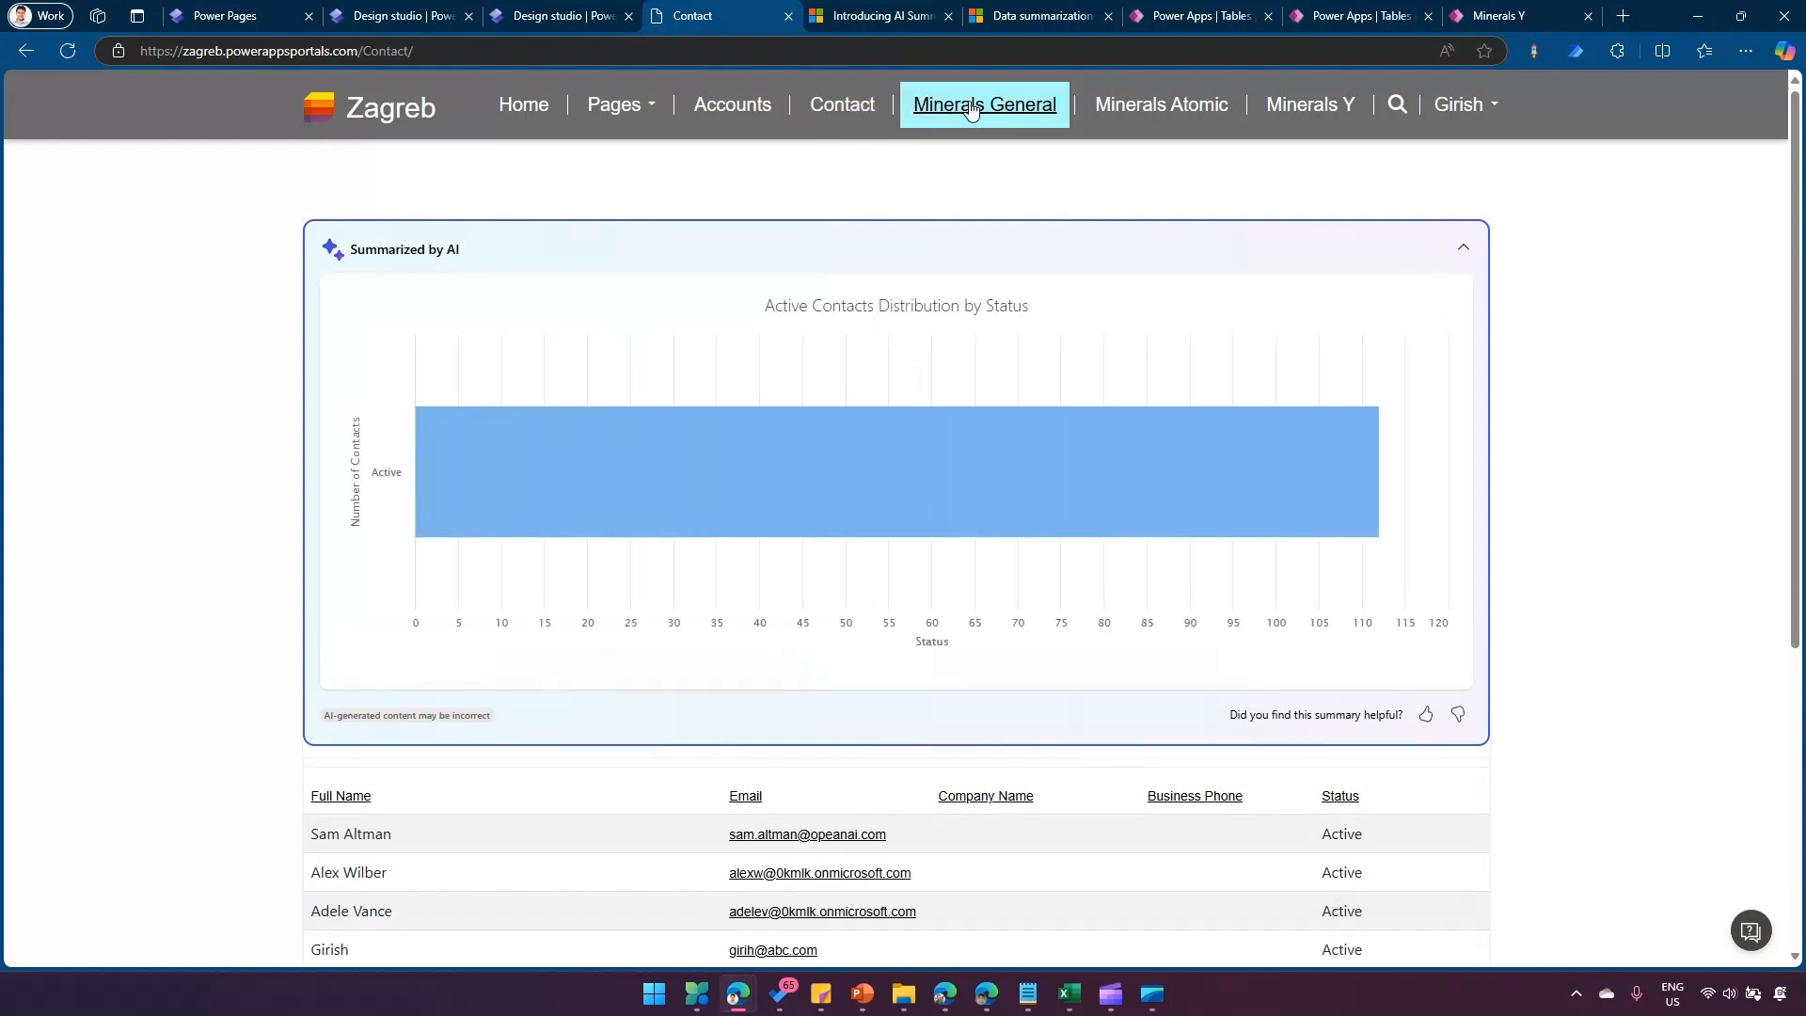
{"action": "left_click", "coordinate": [1030, 114]}
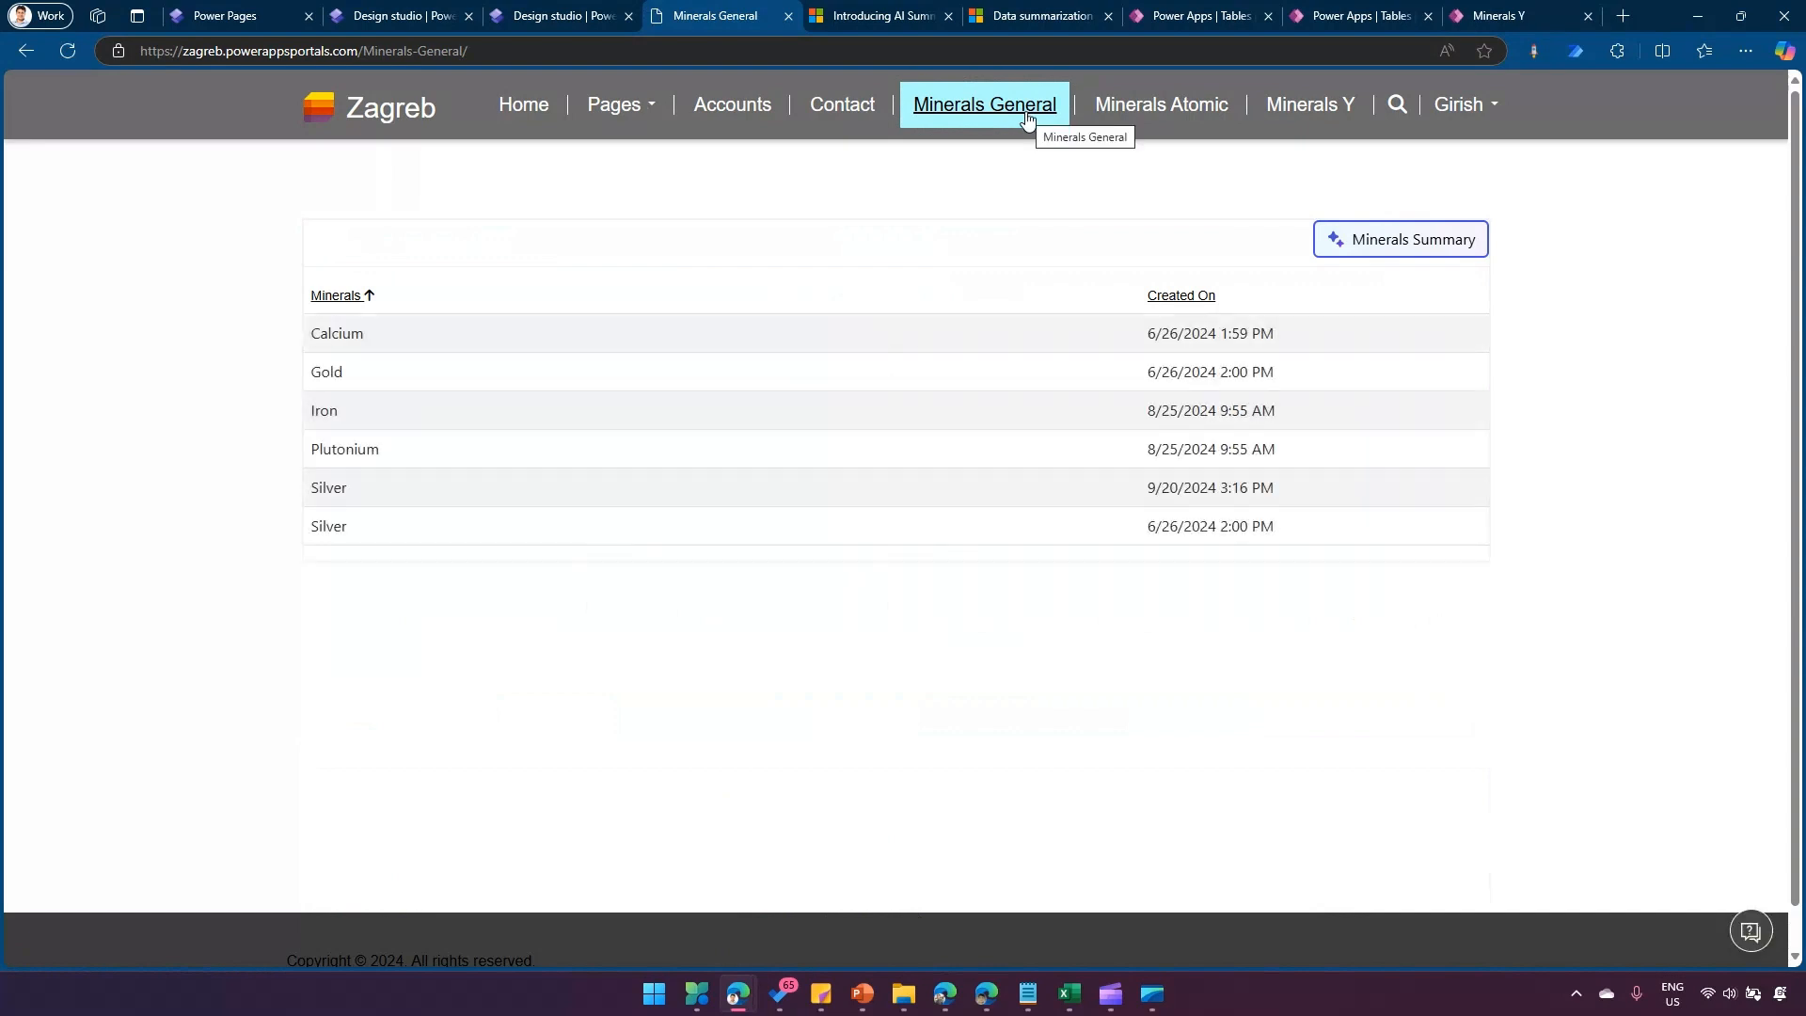
{"action": "left_click", "coordinate": [1381, 242]}
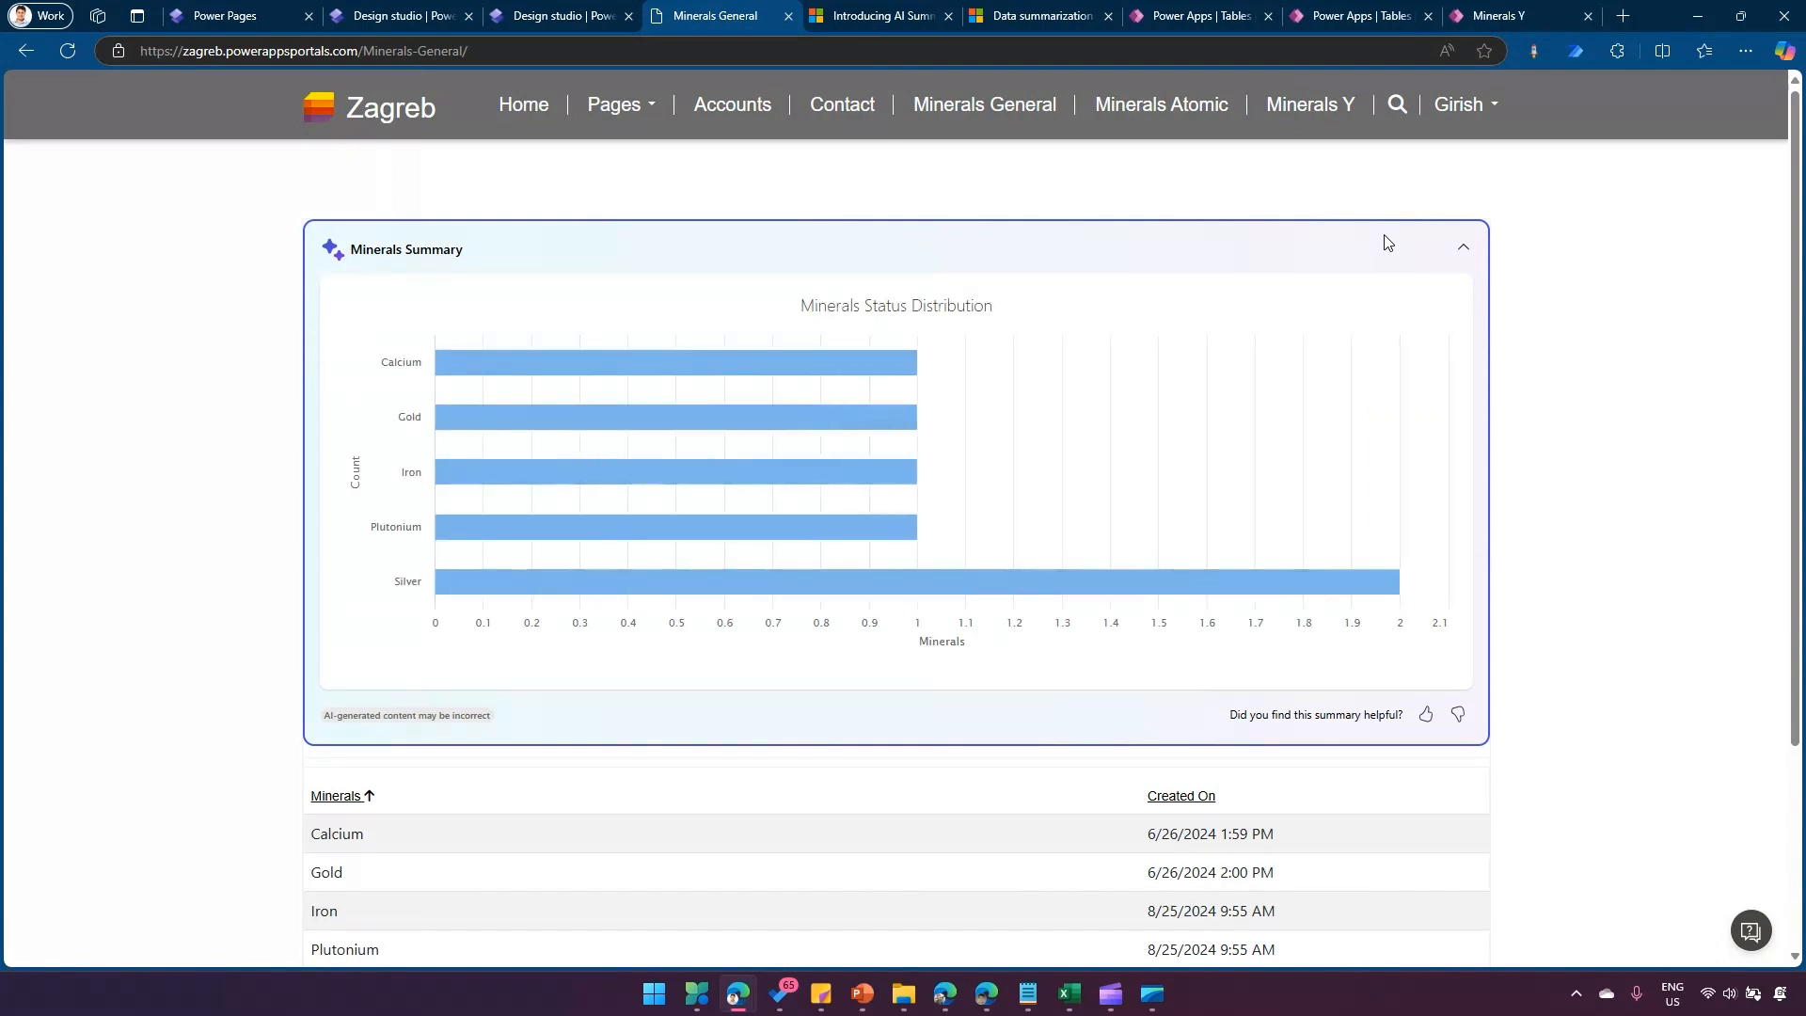
{"action": "left_click", "coordinate": [1162, 124]}
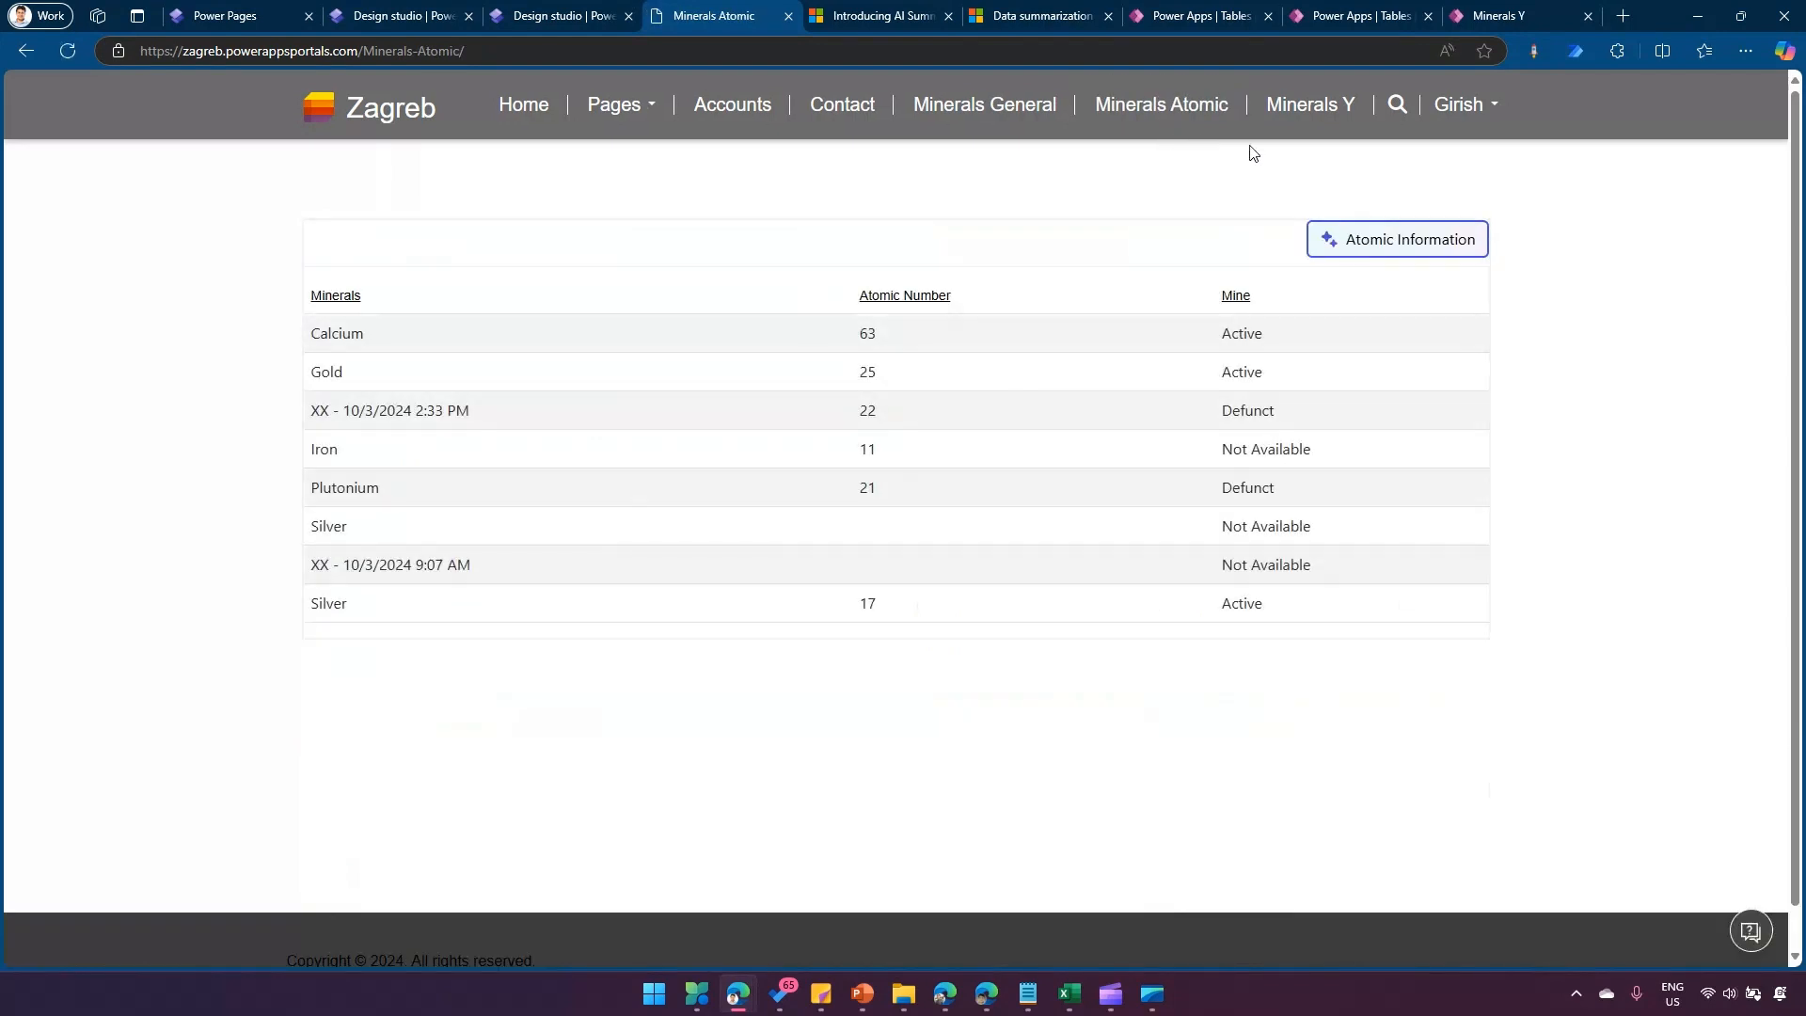
{"action": "left_click", "coordinate": [1380, 240]}
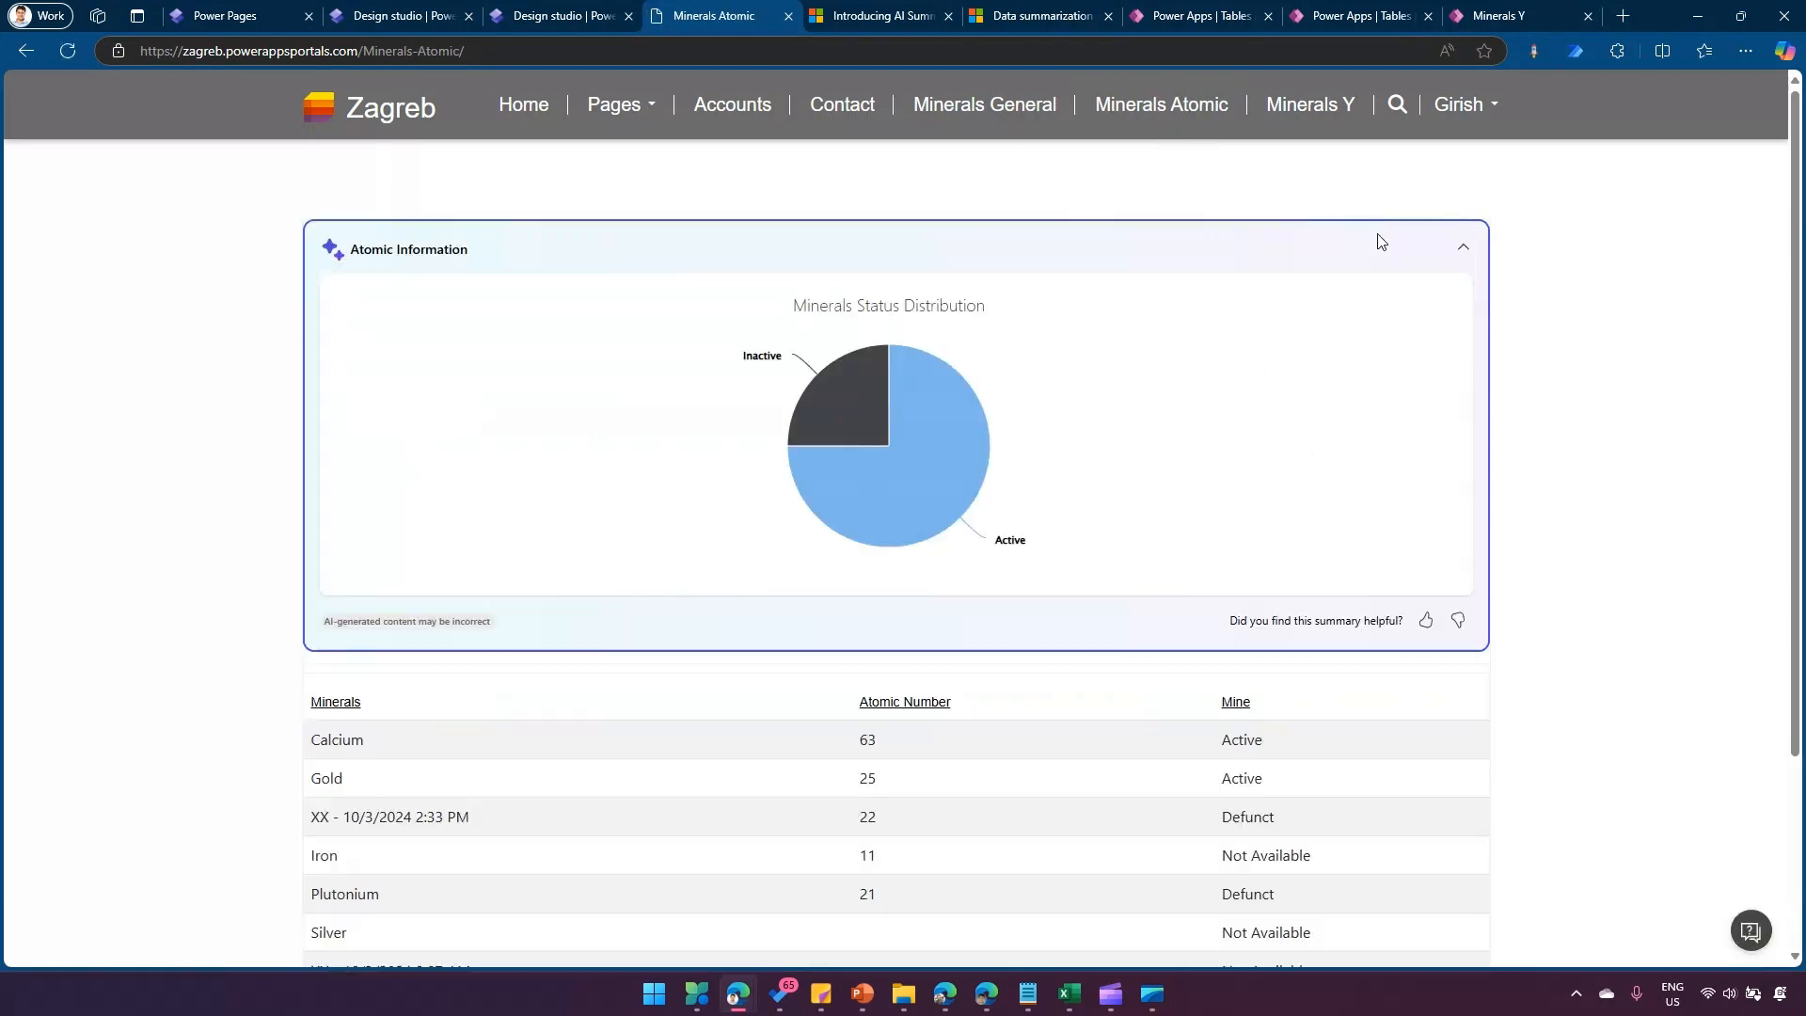
{"action": "left_click", "coordinate": [1312, 106]}
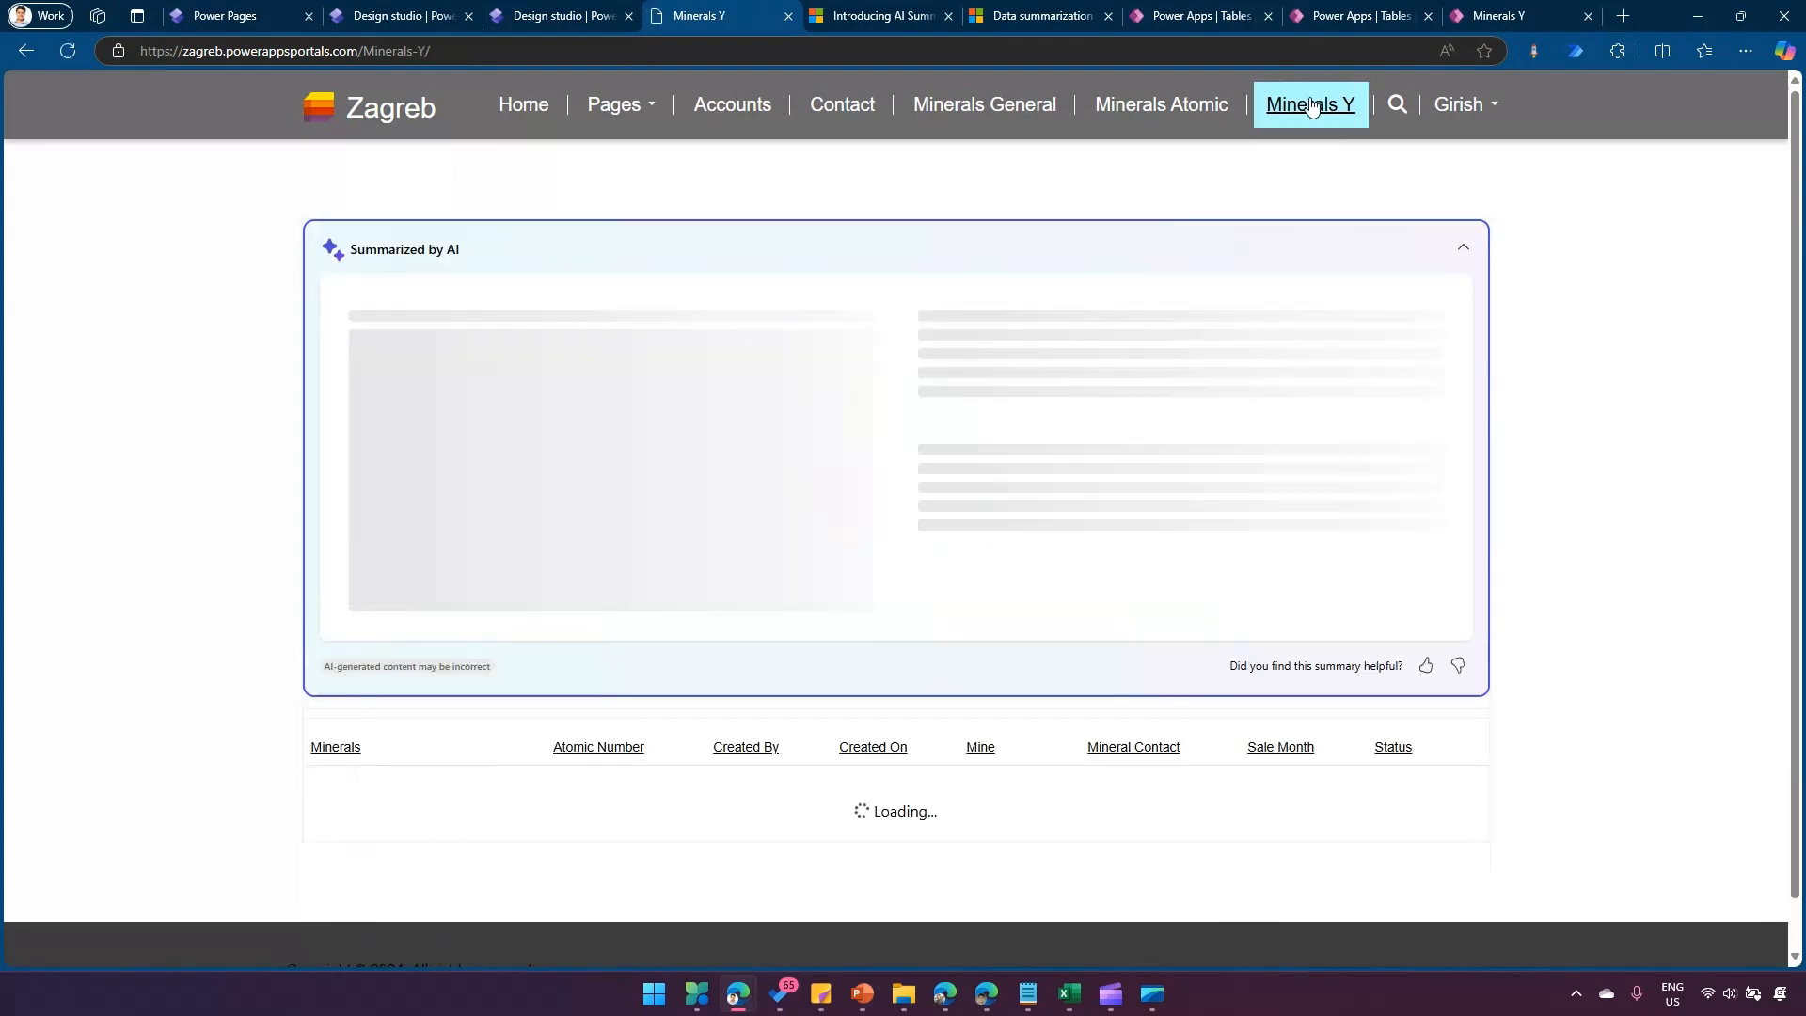